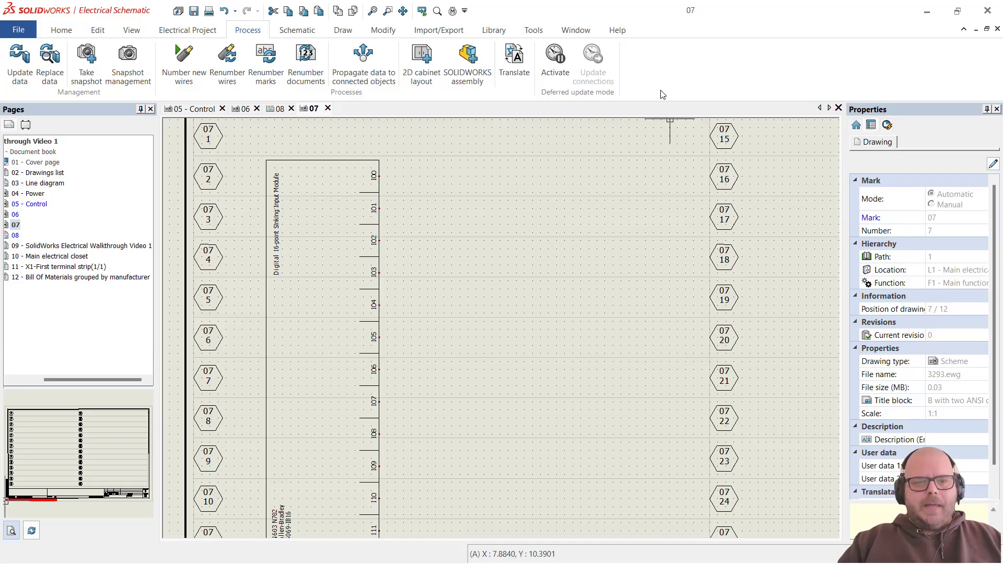
Step: Open Cable reference management and browse the _AWG, _KCMIL, A05 and AFUMEX cable classes
click(505, 31)
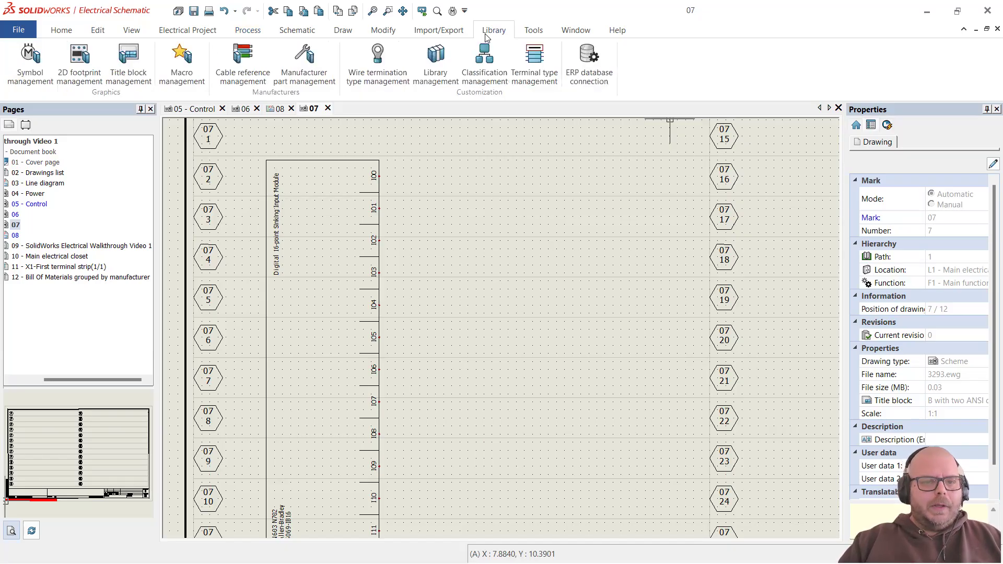
click(243, 66)
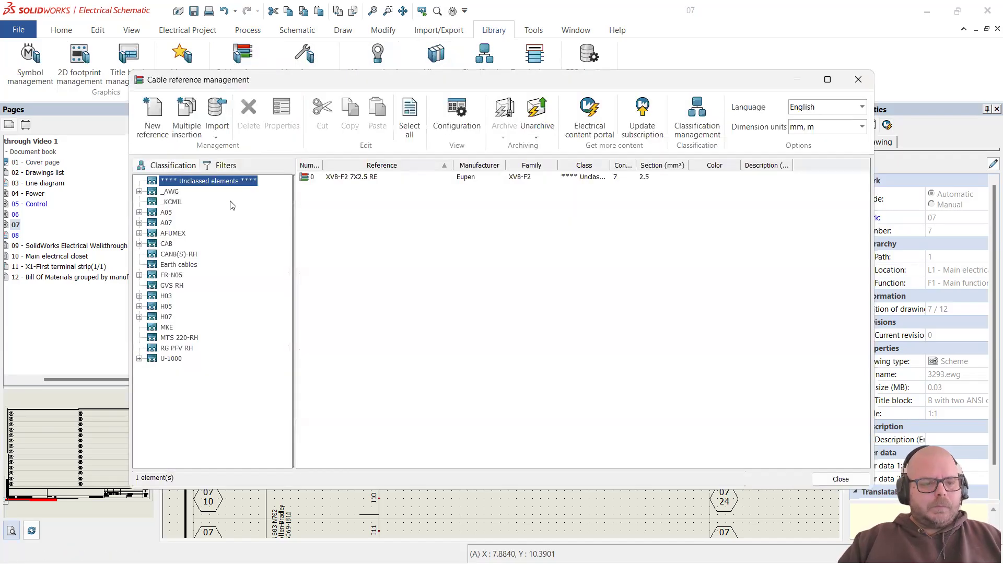
click(171, 192)
click(174, 203)
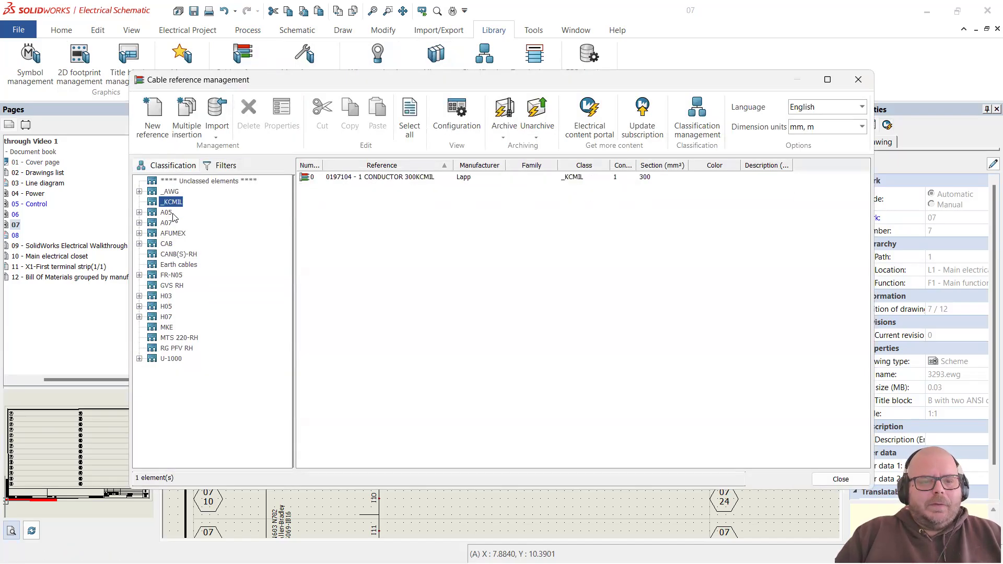
click(170, 214)
click(172, 233)
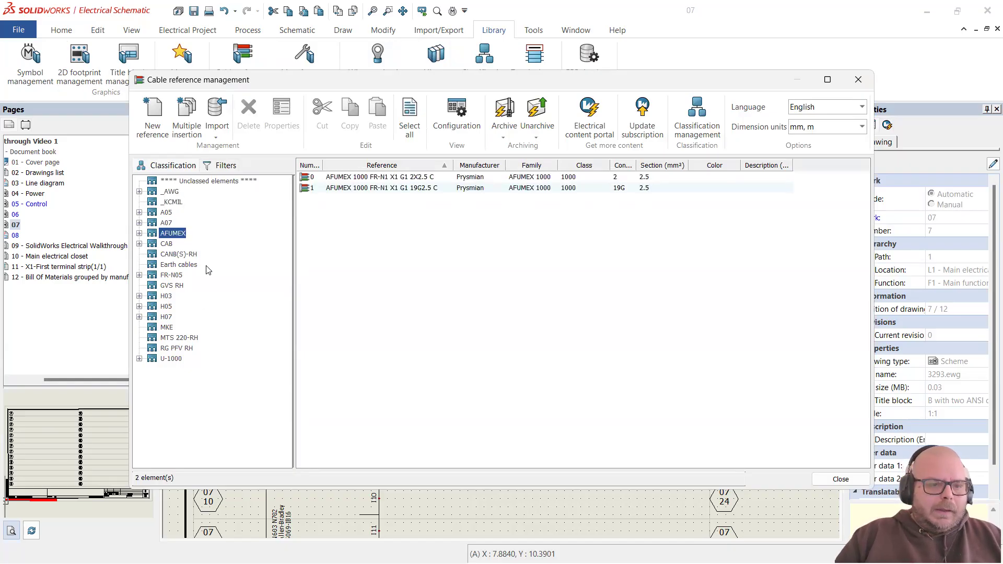
Step: Revisit _AWG and _KCMIL, then list the CANB(S)-RH cables and launch the content portal
click(177, 193)
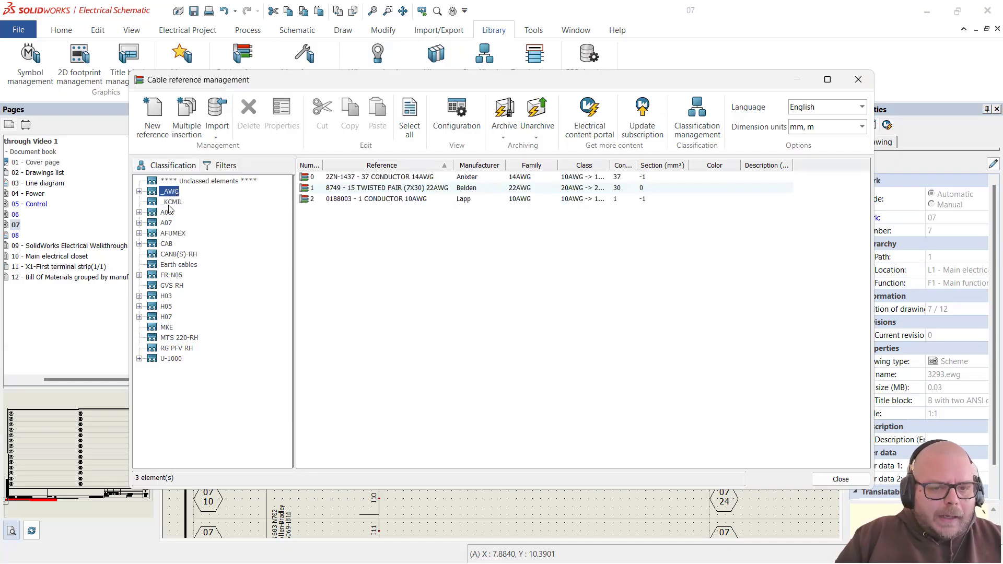
click(173, 201)
click(172, 193)
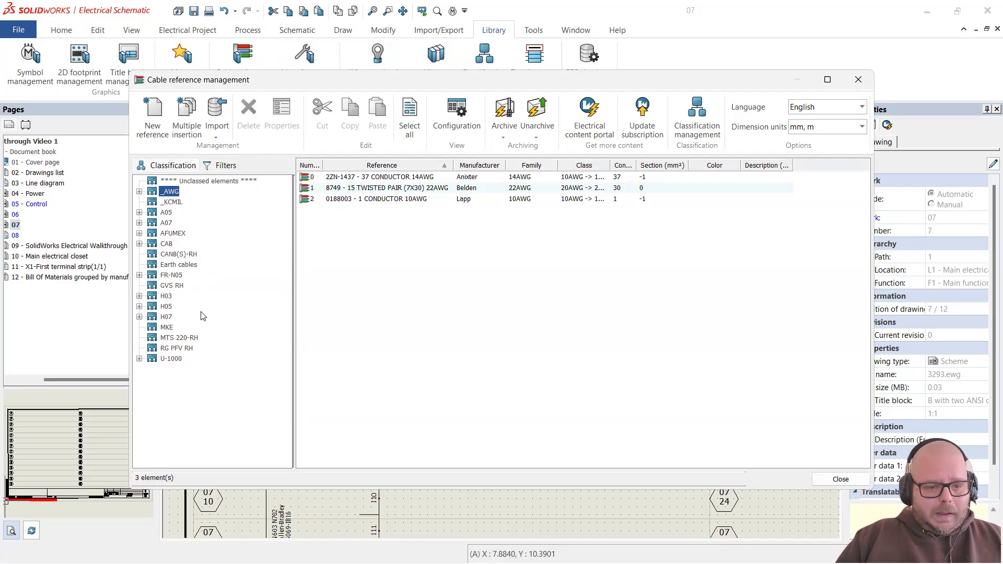
click(178, 255)
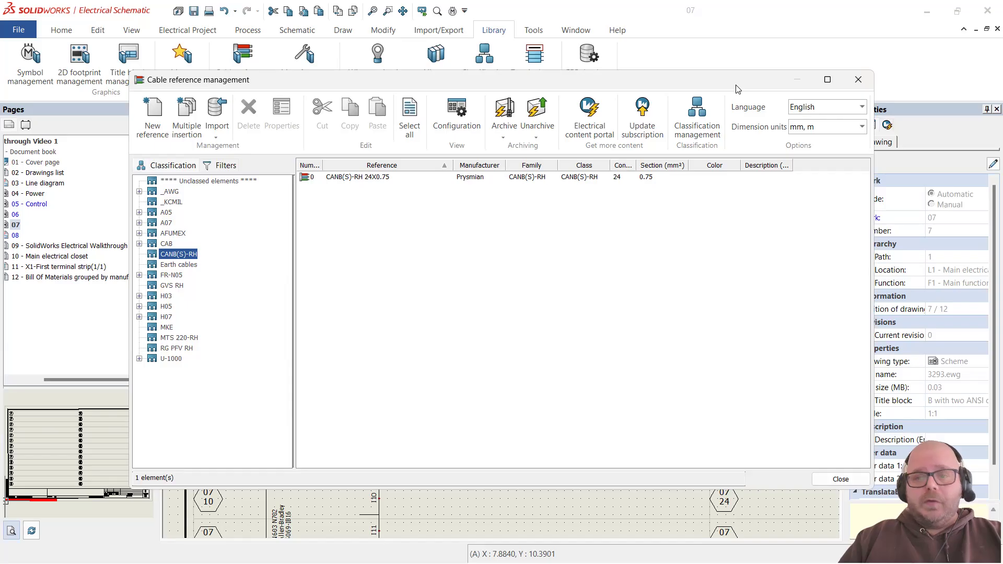
drag(736, 85, 675, 79)
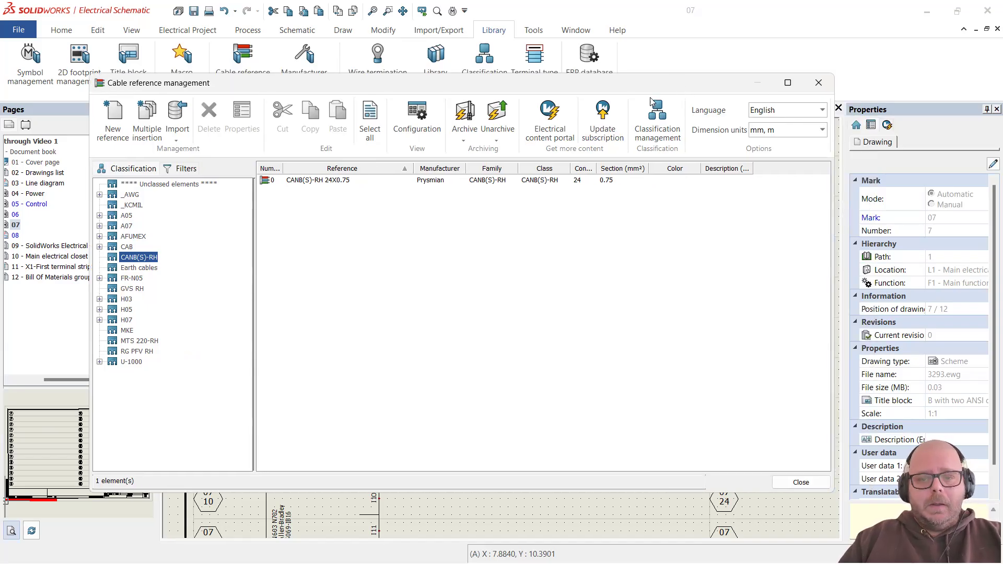
click(556, 123)
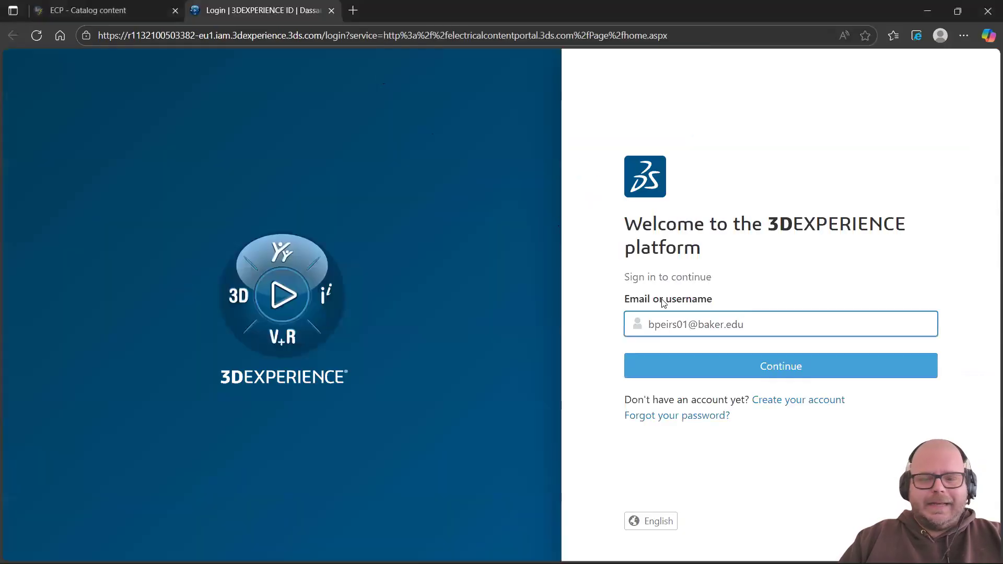
Step: Sign in to the Electrical Content Portal with the account password
click(774, 363)
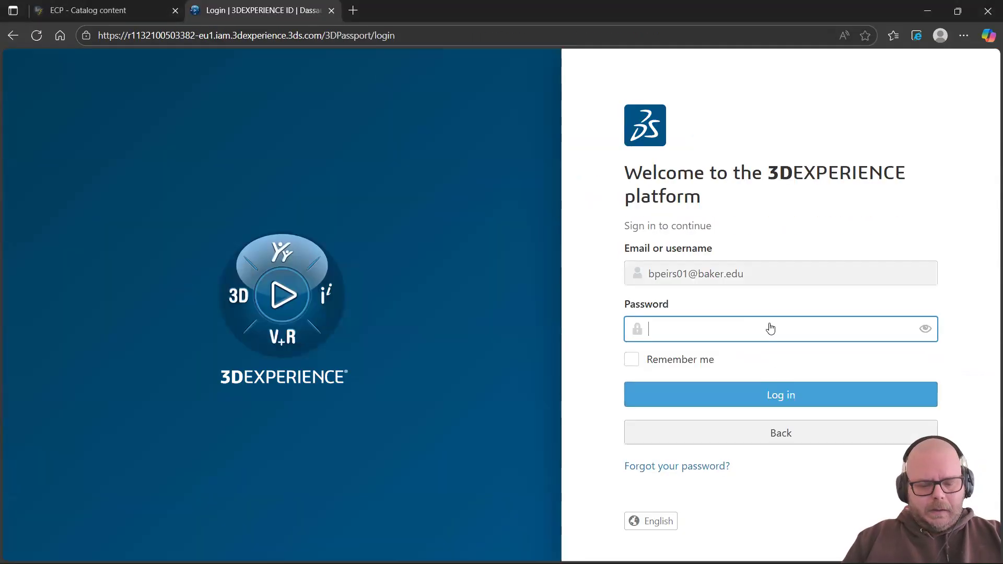
text(•)
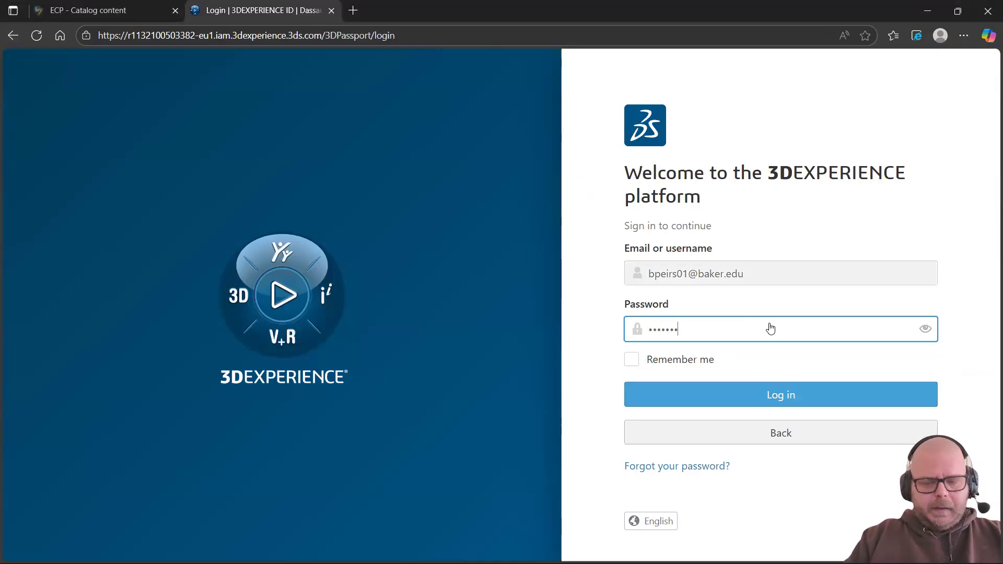
key(Return)
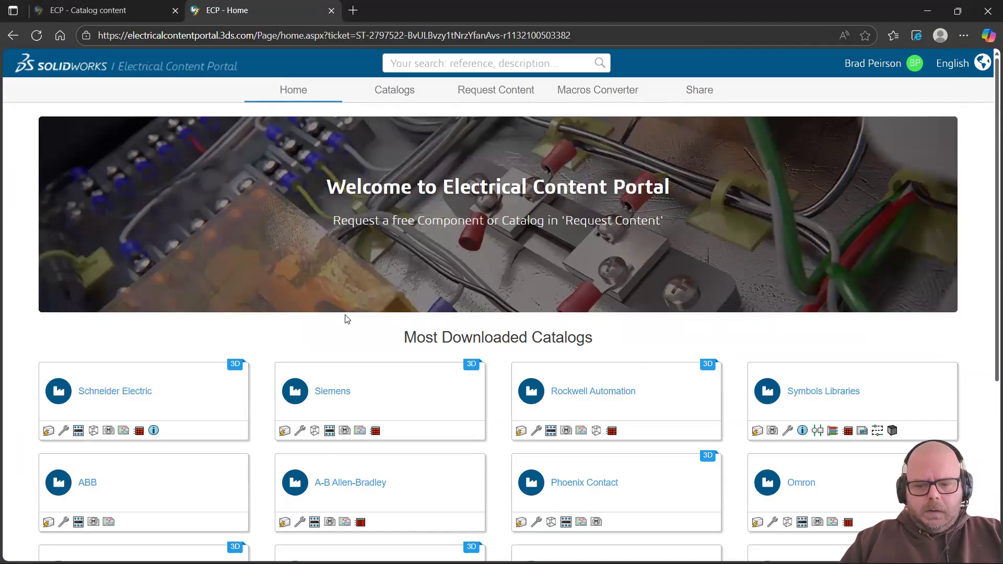
scroll(347, 317, down, 3)
scroll(347, 317, up, 2)
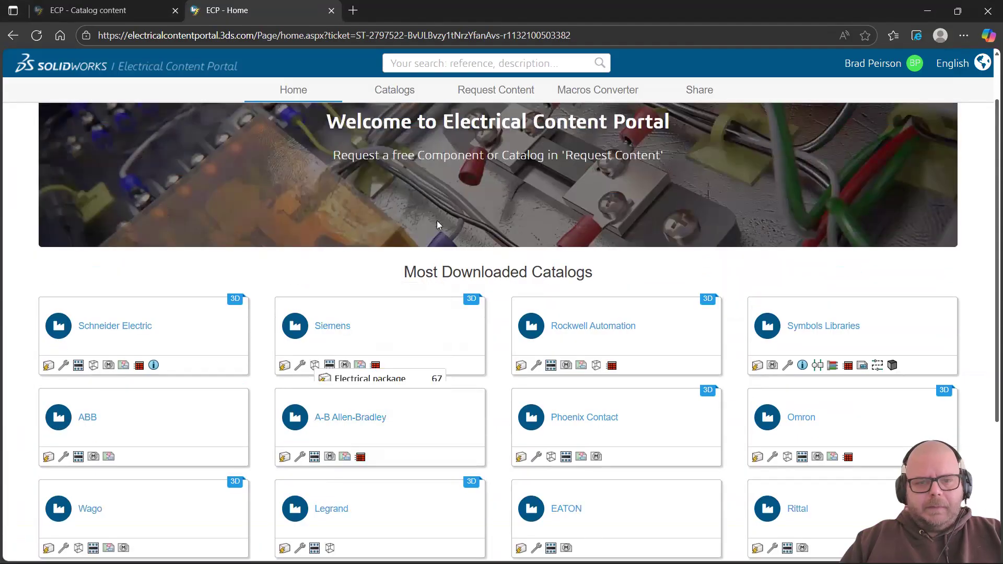
scroll(427, 159, up, 2)
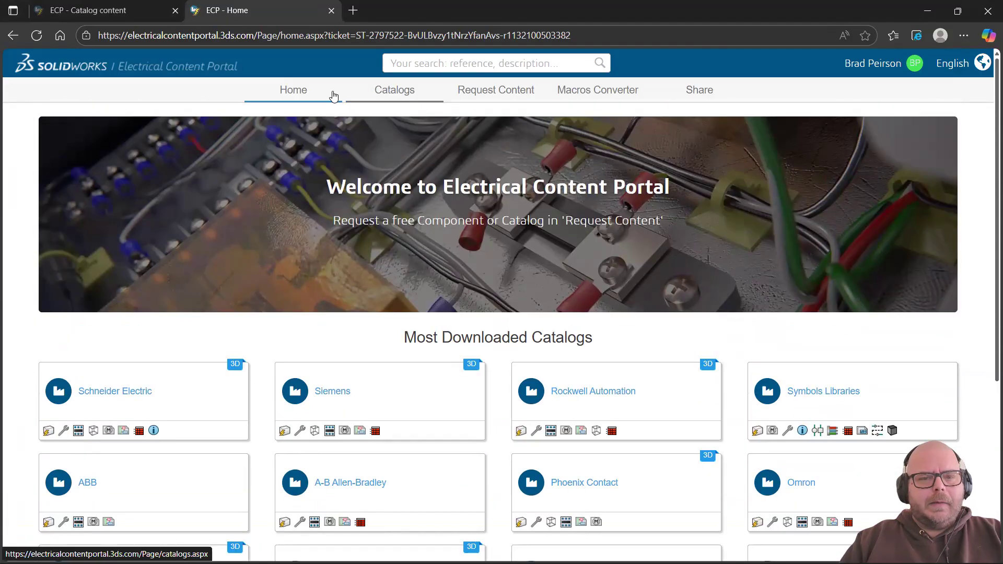
Step: Browse the Catalogs under L, open the LUMBERG catalog, then close the portal
click(377, 93)
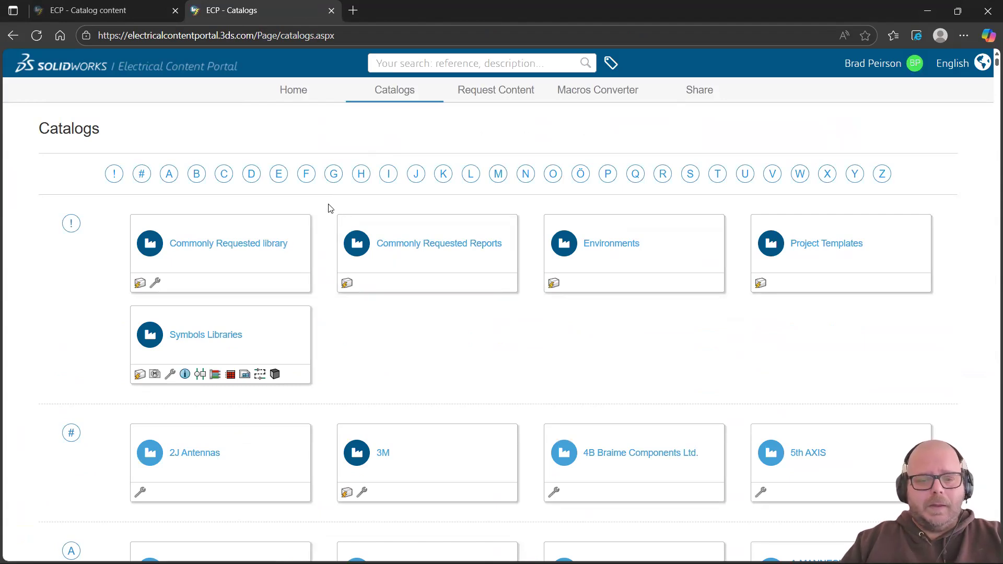
scroll(327, 207, down, 1)
scroll(330, 208, down, 1)
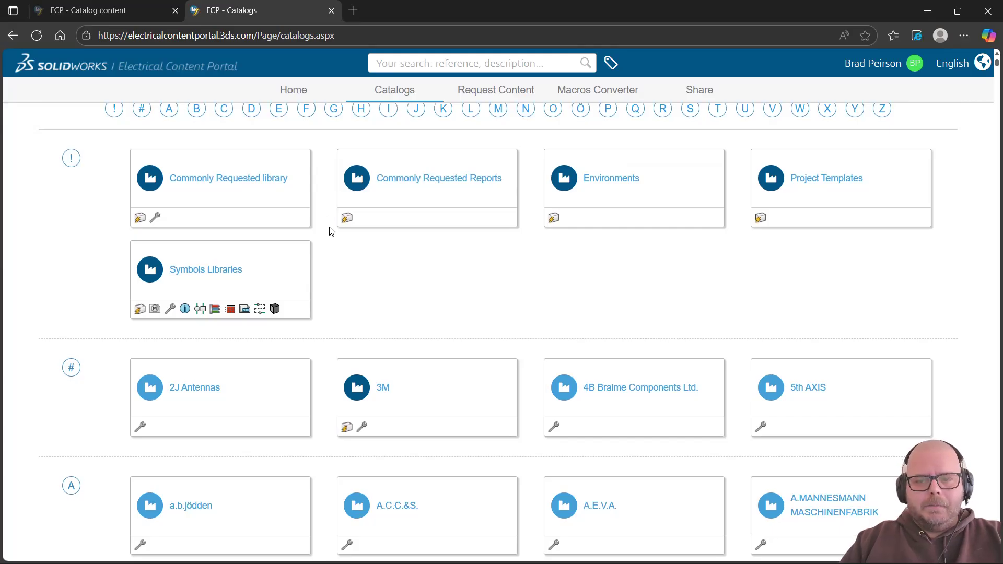
scroll(333, 229, up, 2)
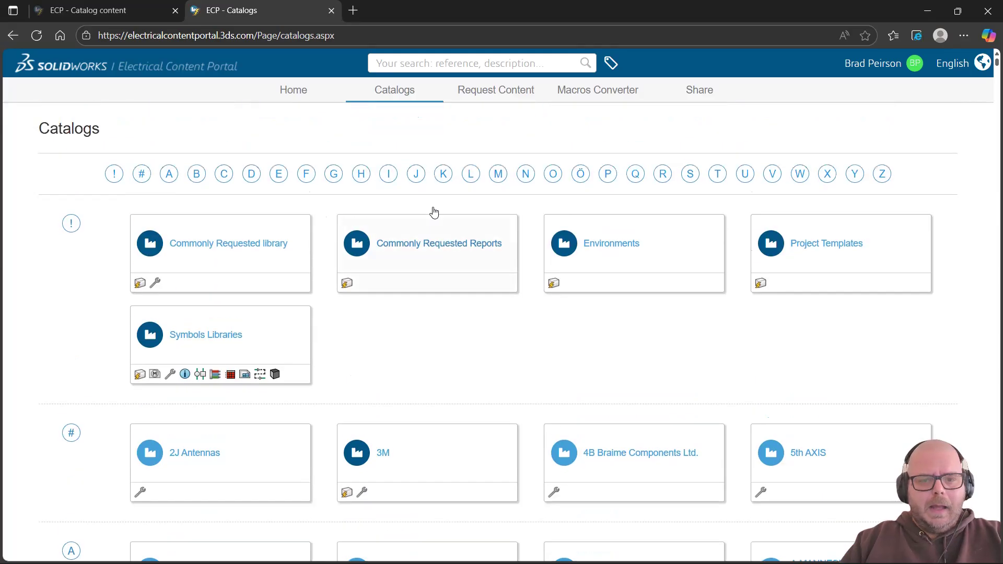
click(471, 175)
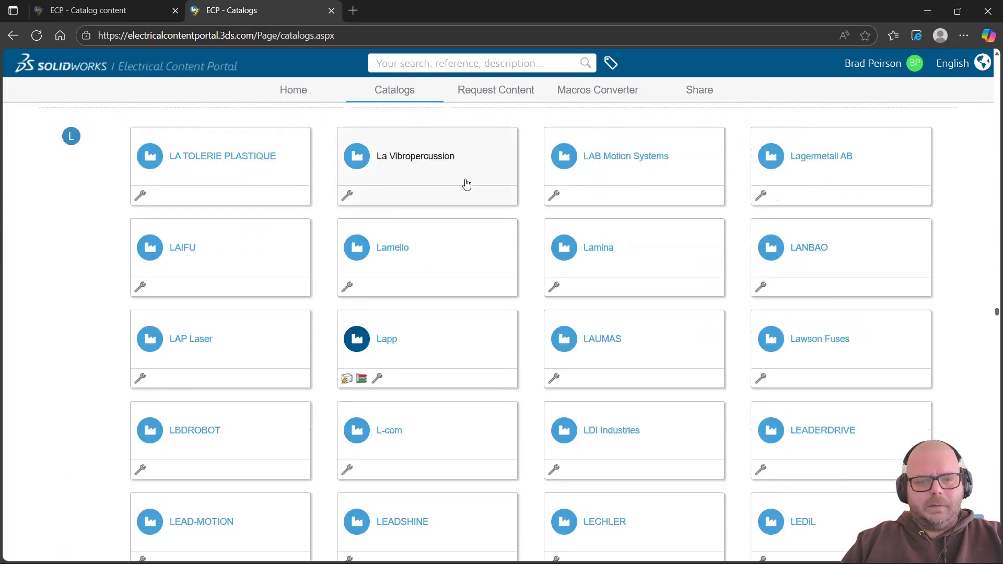
scroll(316, 253, down, 5)
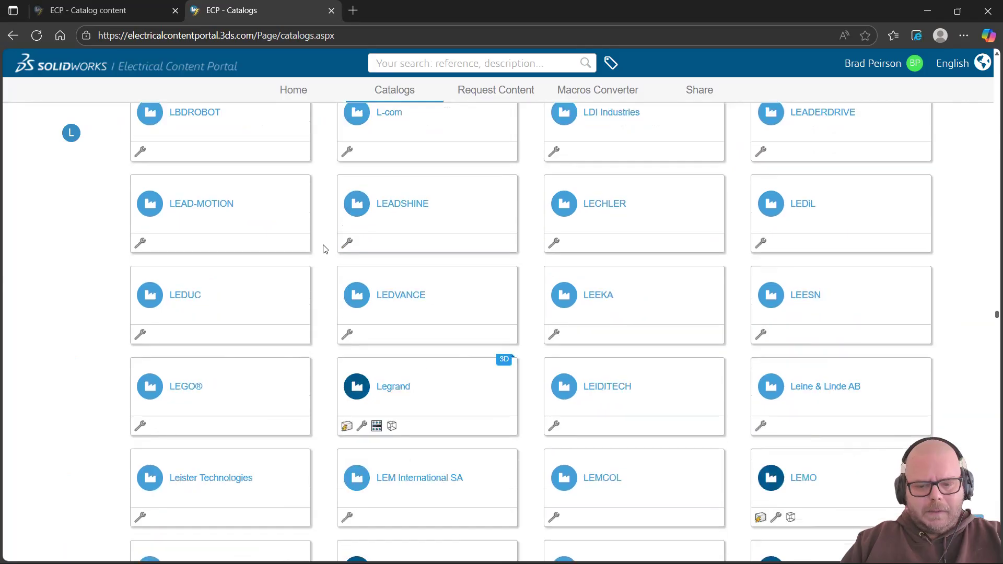
scroll(328, 249, down, 3)
scroll(328, 248, down, 4)
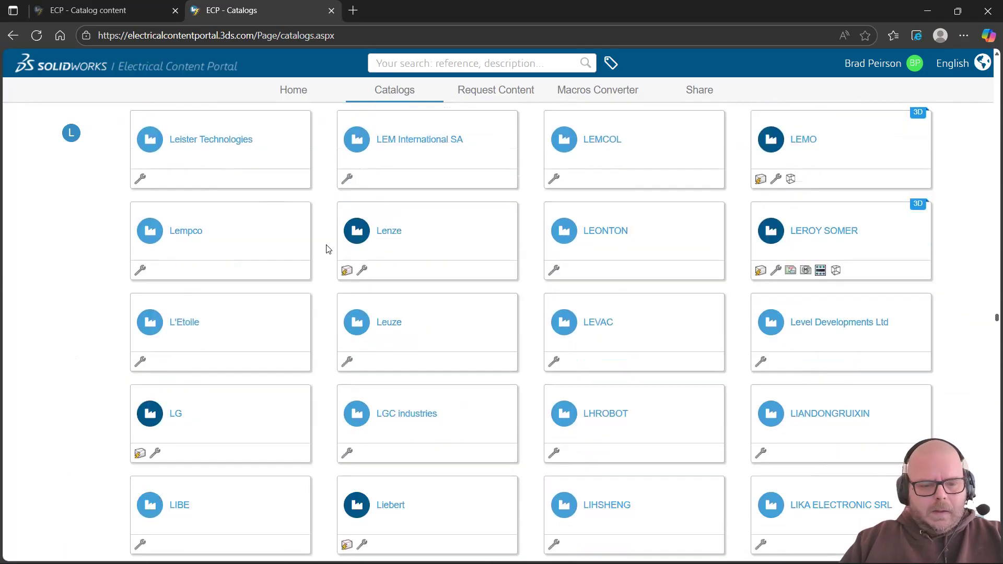
scroll(328, 249, down, 7)
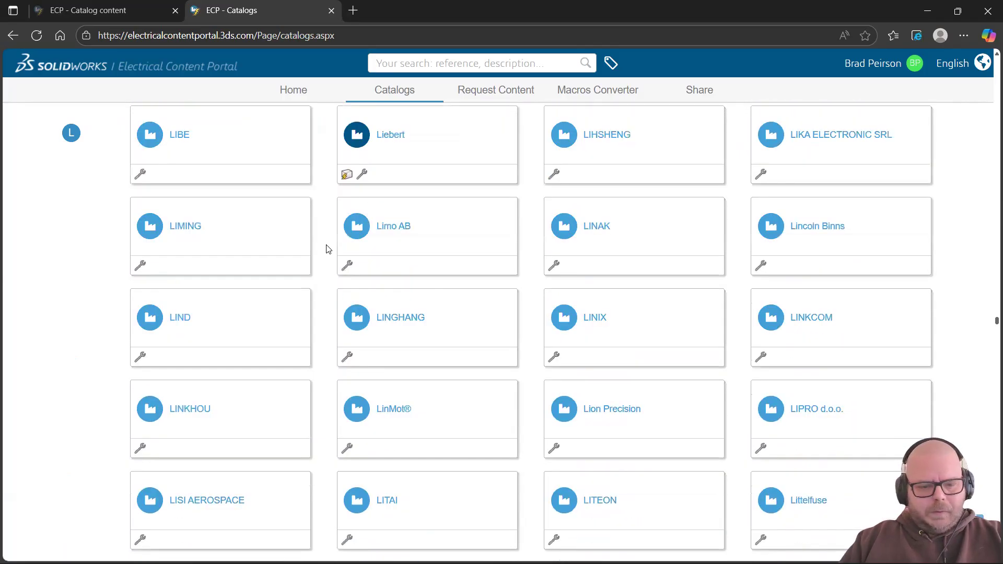
scroll(328, 248, down, 1)
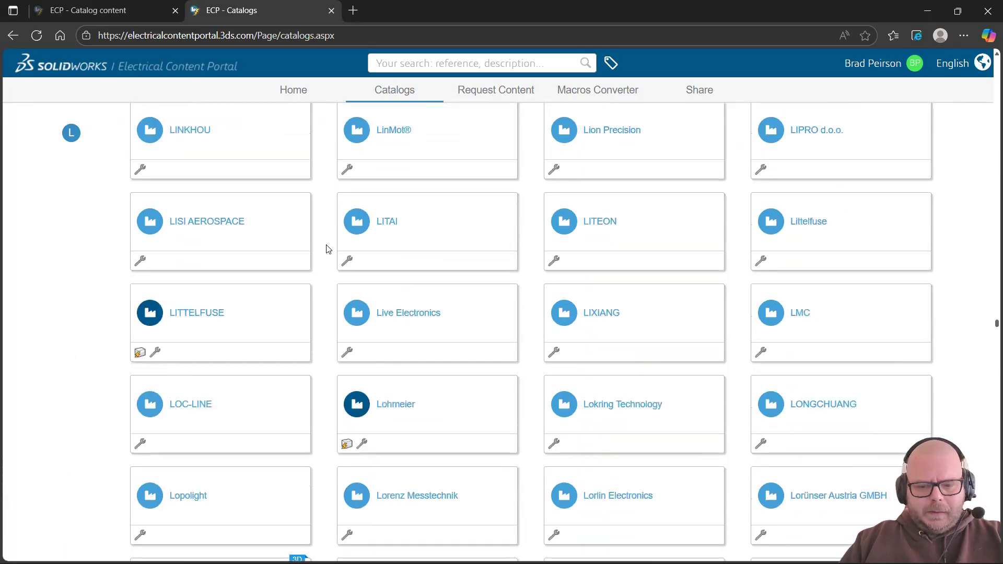
scroll(328, 249, down, 6)
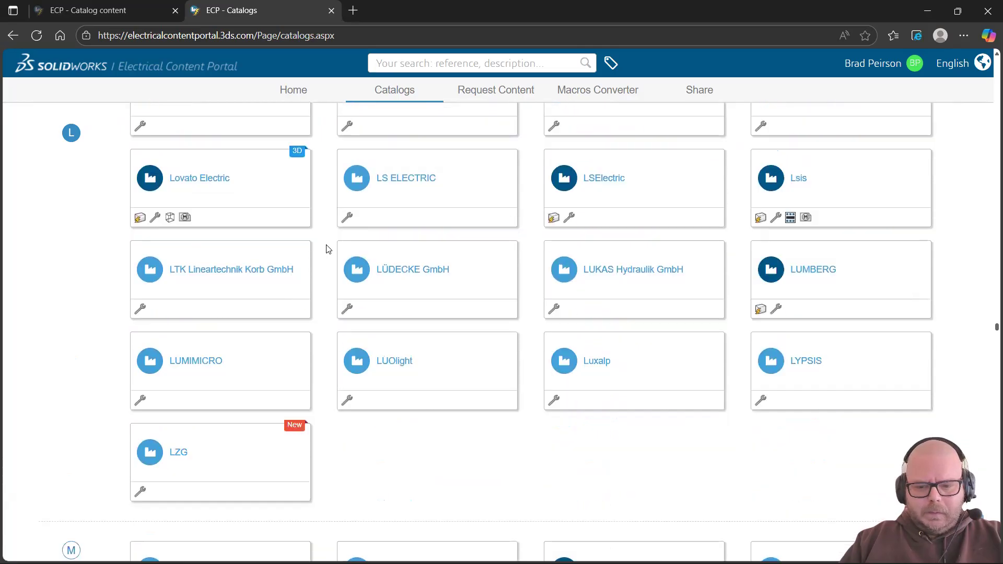
scroll(328, 249, down, 1)
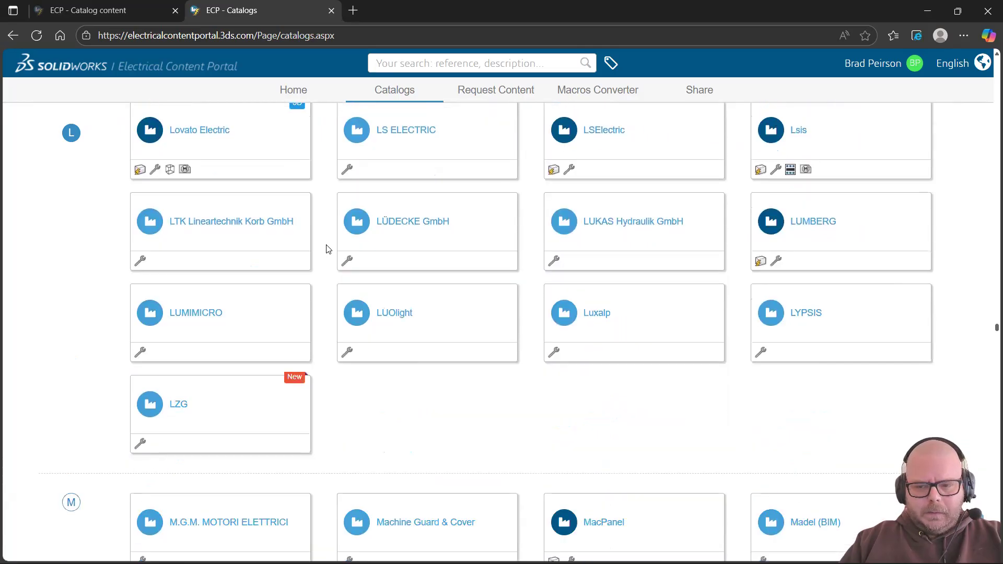
click(809, 224)
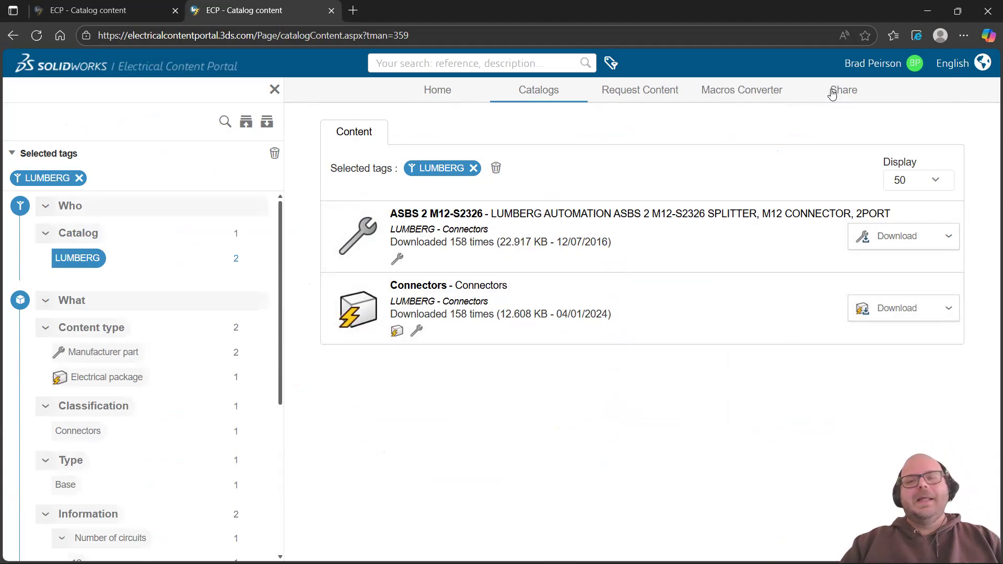
click(988, 16)
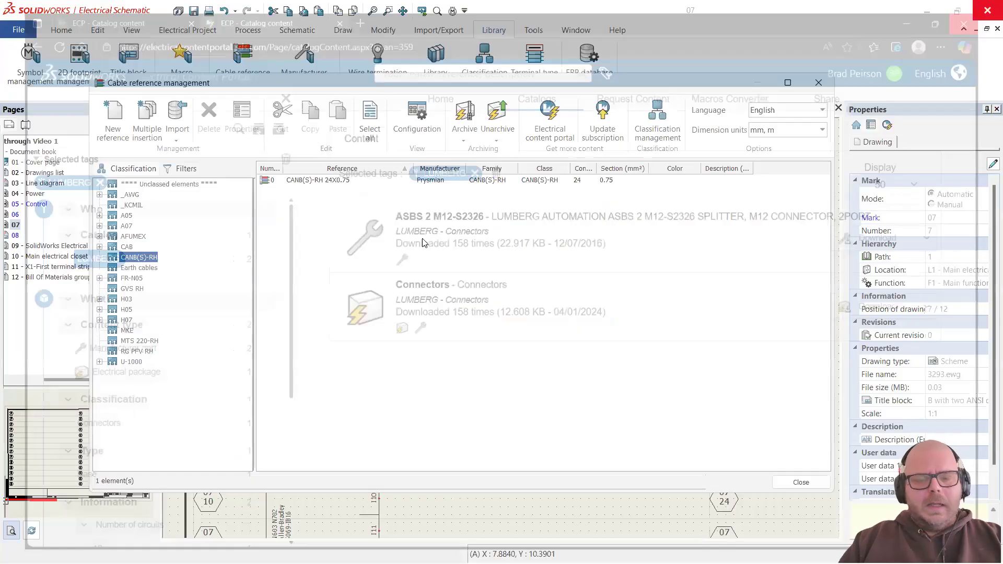
Step: View the lumberg-automationusa.com home page in Chrome, then return to SOLIDWORKS Electrical
key(alt+Tab)
key(alt+Tab)
key(alt+Tab)
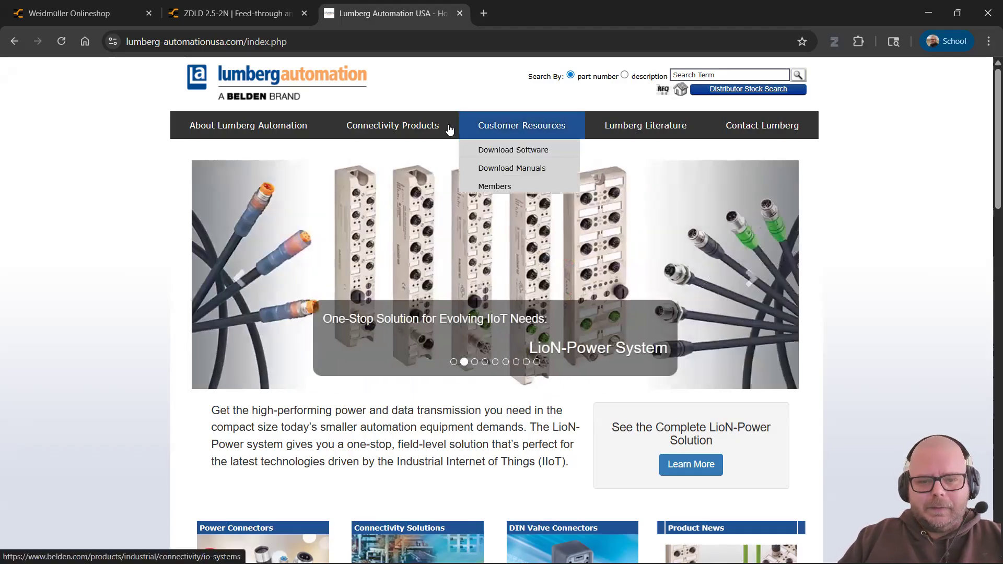
mouse_move(399, 131)
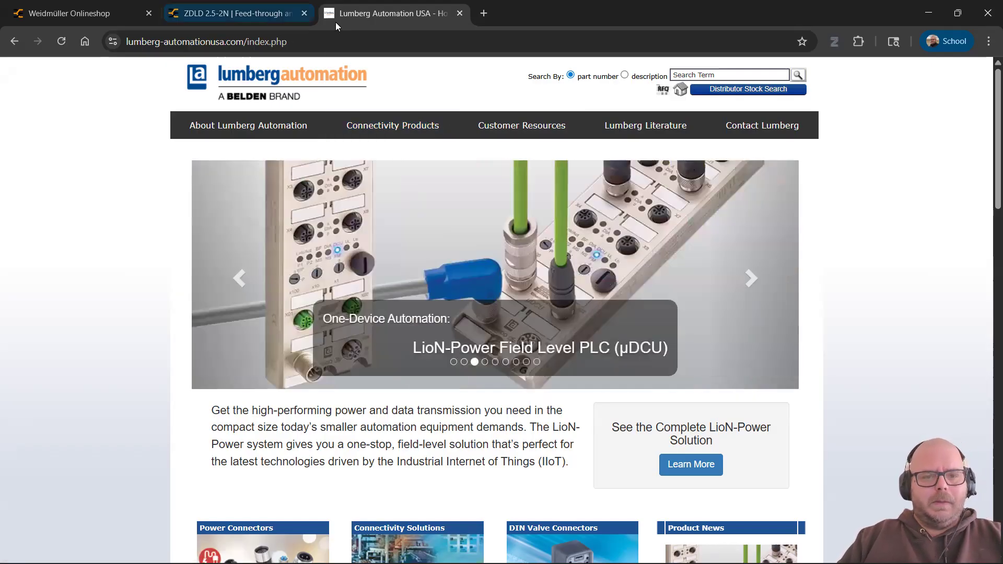
key(alt+Tab)
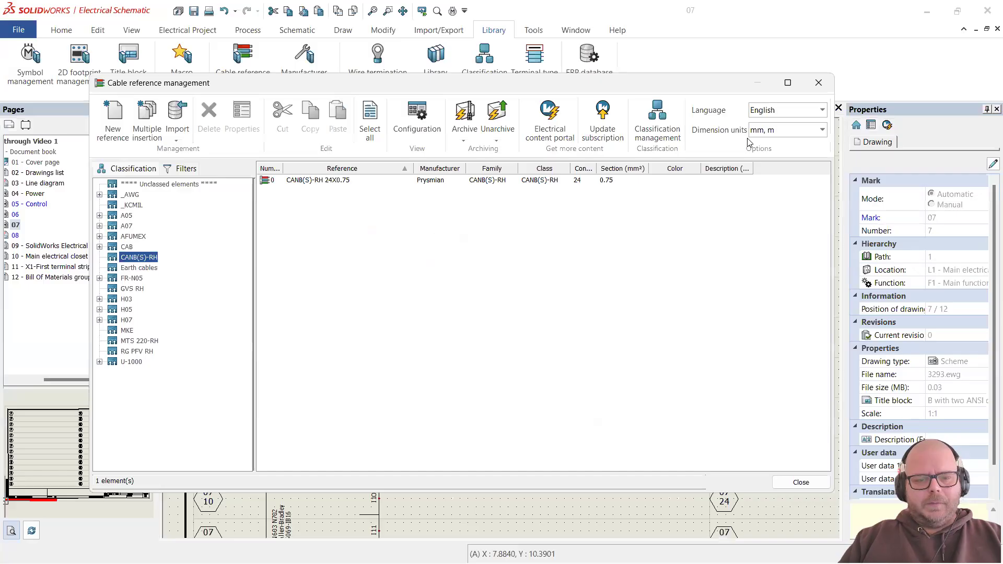
Step: Close the cable reference list and open drawing page 06
click(818, 83)
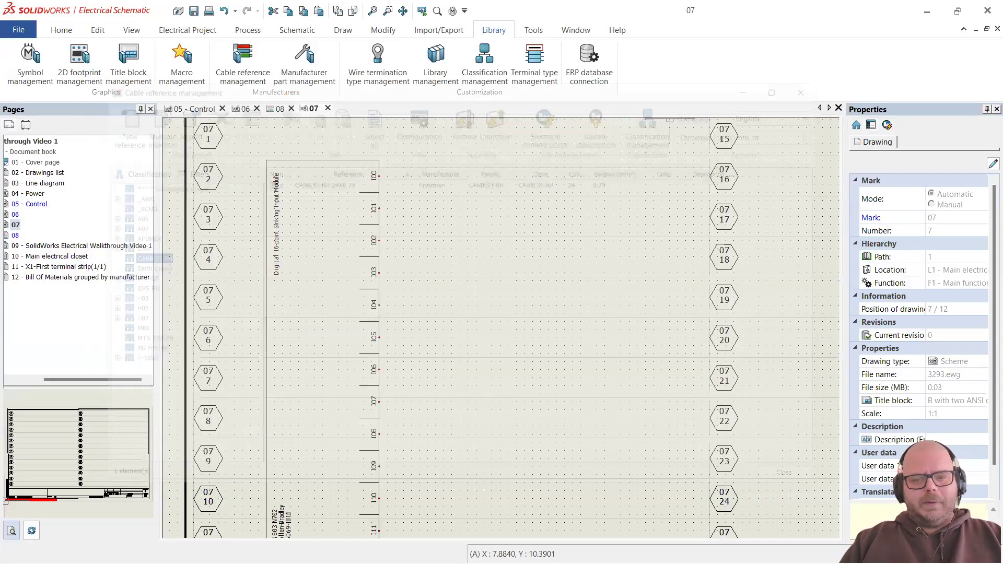
scroll(374, 231, down, 5)
scroll(496, 265, up, 2)
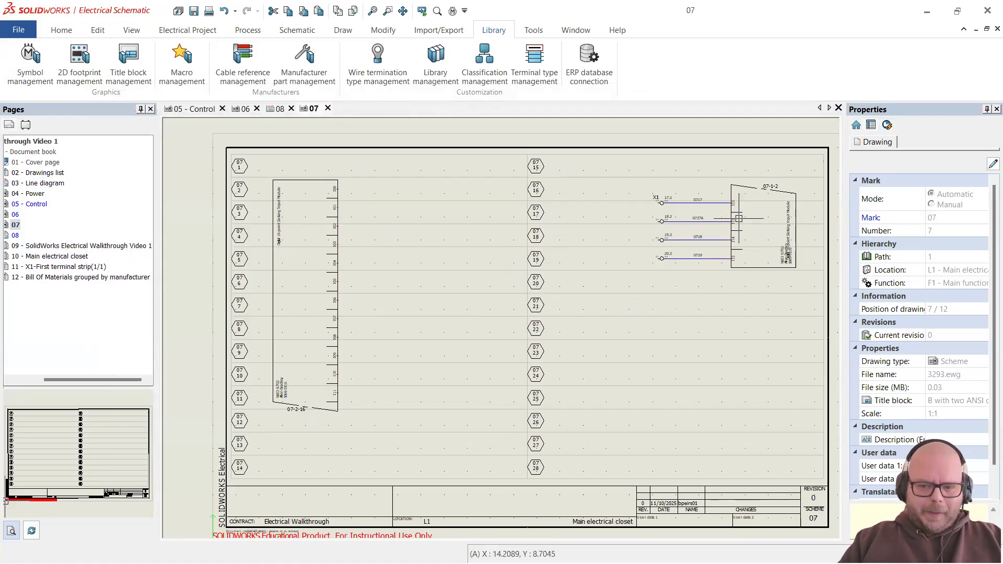
double_click(15, 214)
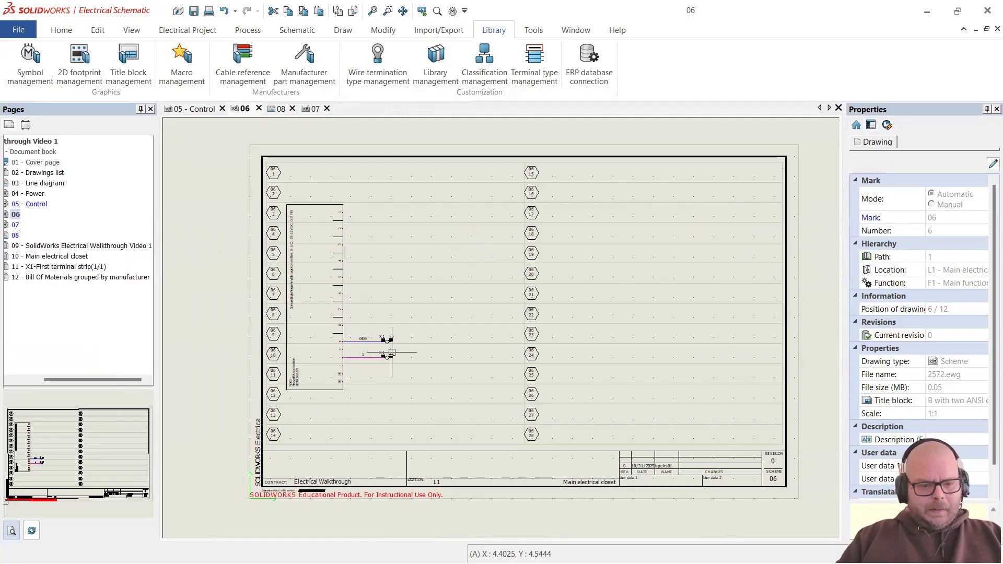
Step: Open drawing page 07 showing the X1 terminals feeding the input module
click(17, 226)
double_click(17, 226)
scroll(372, 264, down, 2)
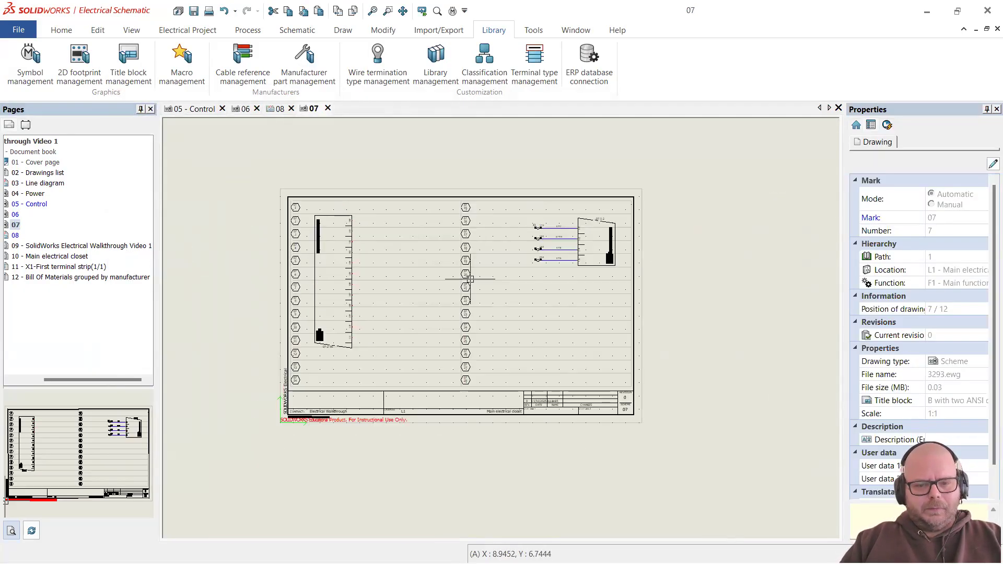
scroll(314, 235, up, 1)
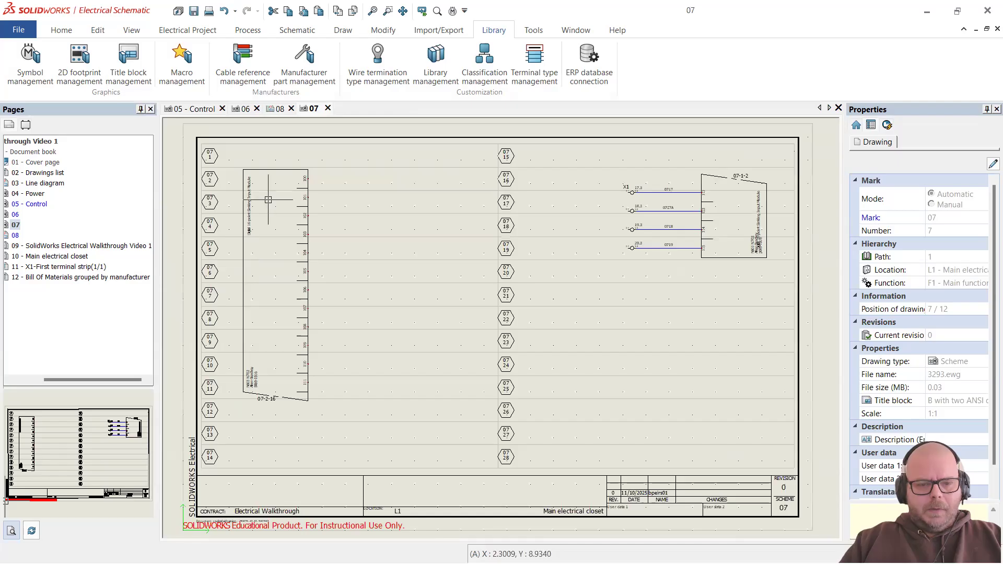
scroll(269, 197, up, 1)
scroll(356, 200, down, 2)
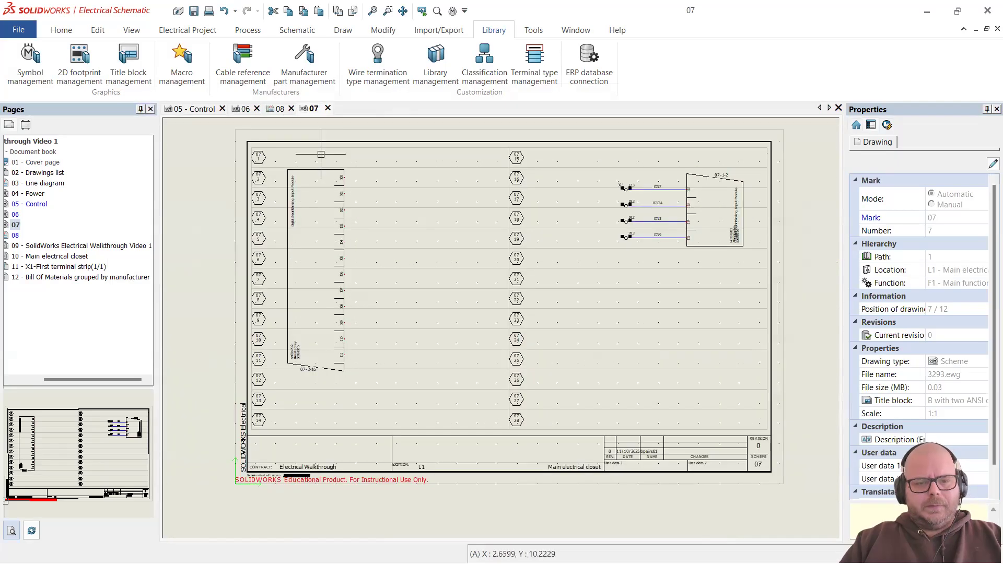
scroll(349, 198, up, 2)
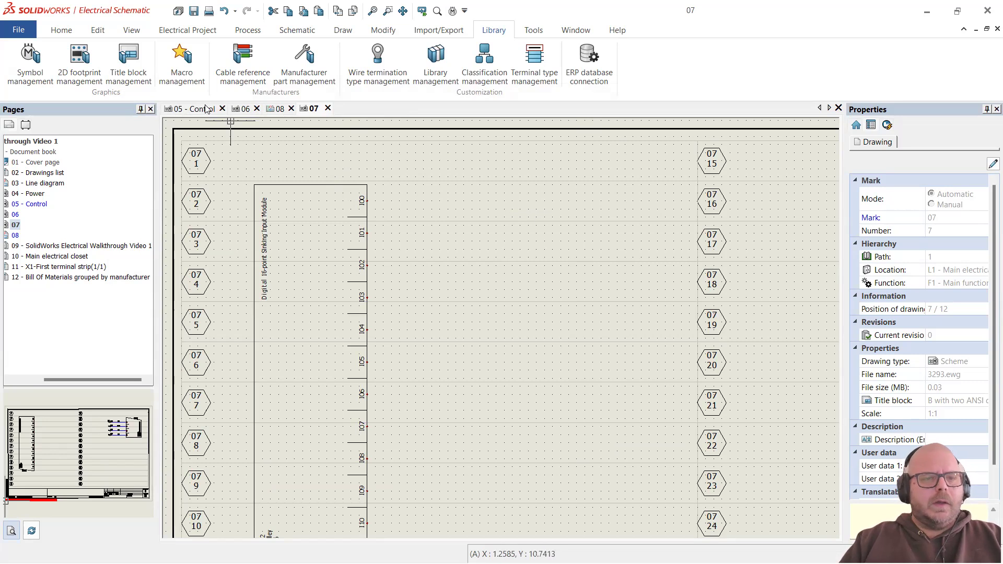
Step: Start Insert symbol > Other symbol and list the 57 Detectors, sensors symbols
click(294, 32)
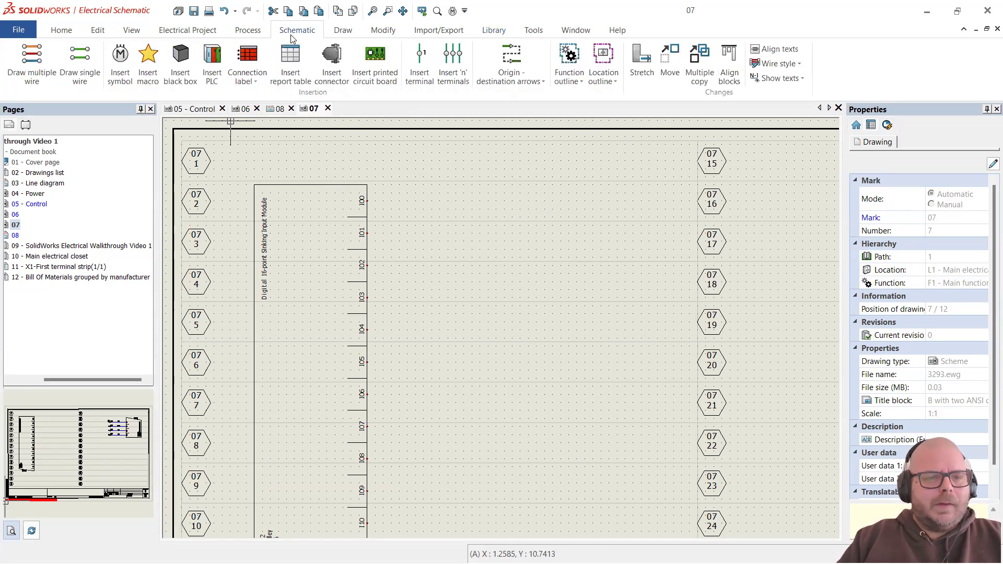
click(120, 65)
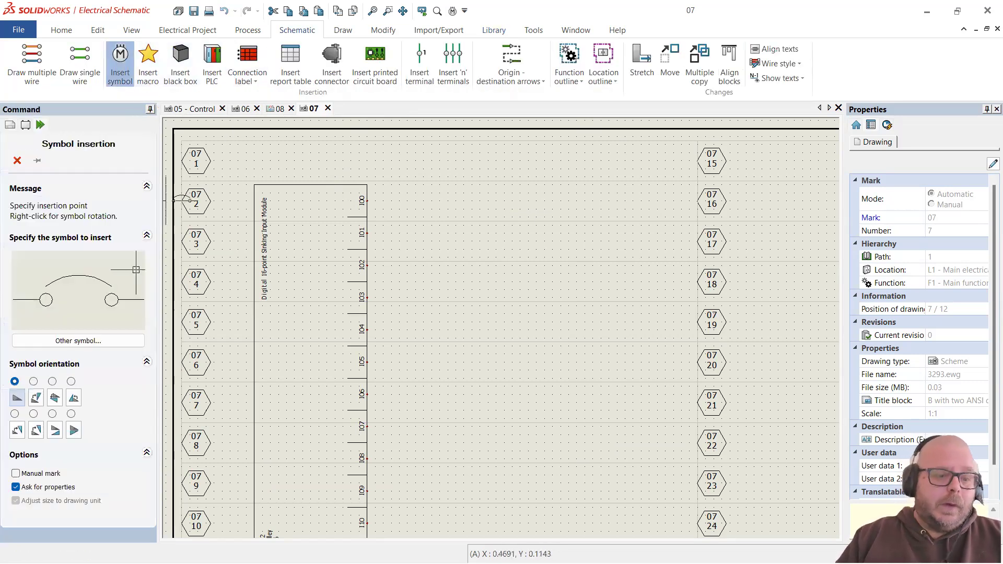
click(74, 344)
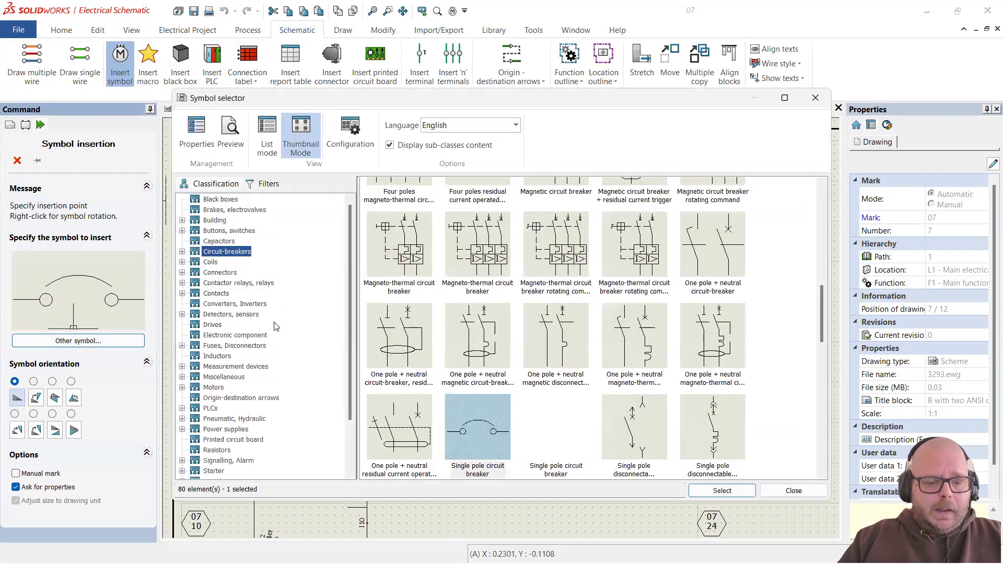
scroll(276, 327, down, 2)
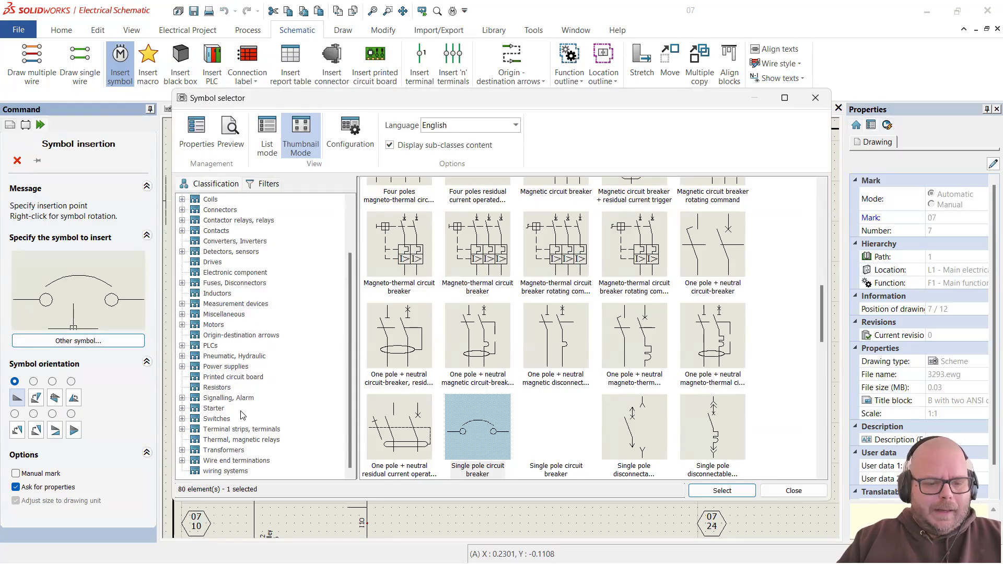
click(222, 421)
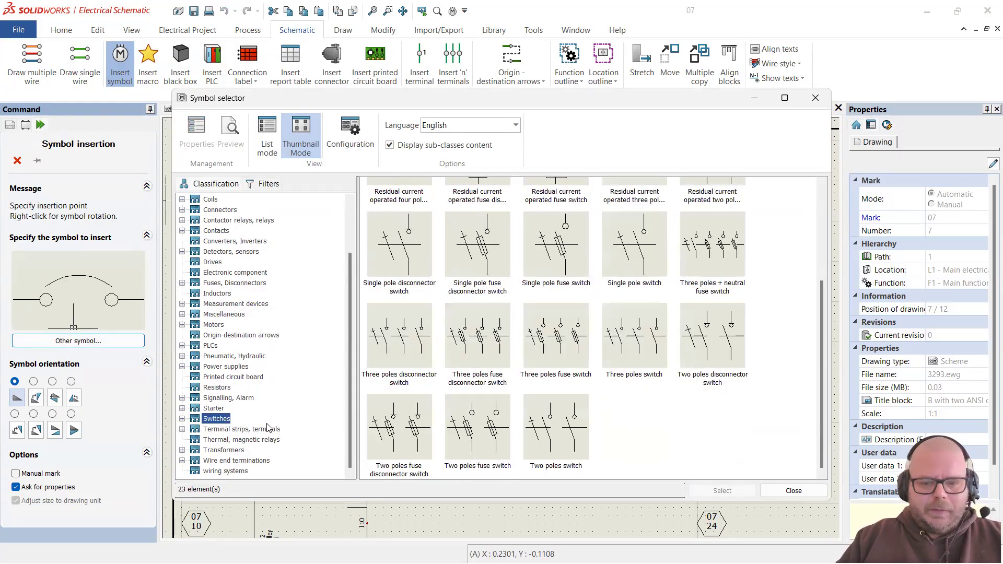
scroll(725, 428, up, 3)
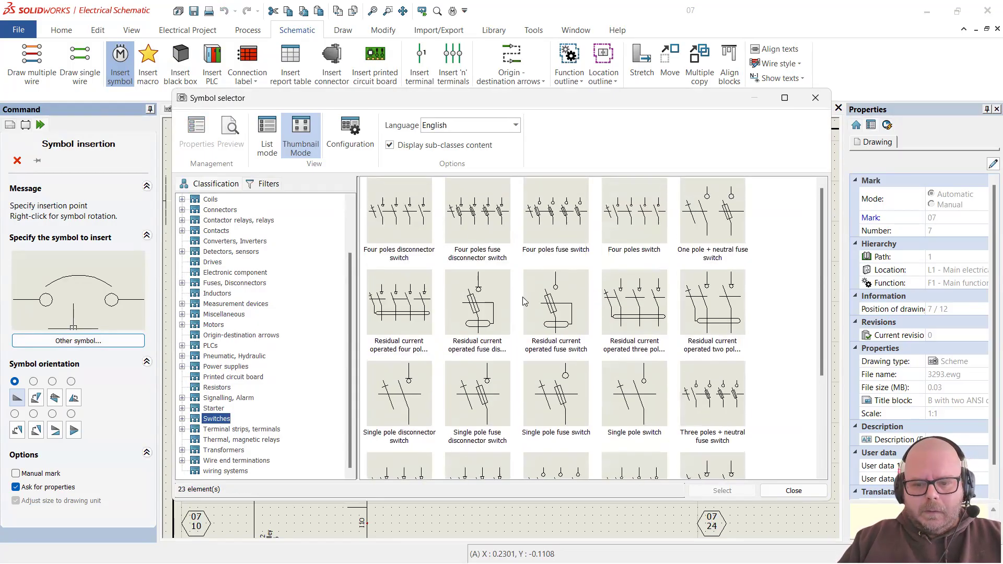
scroll(522, 297, down, 3)
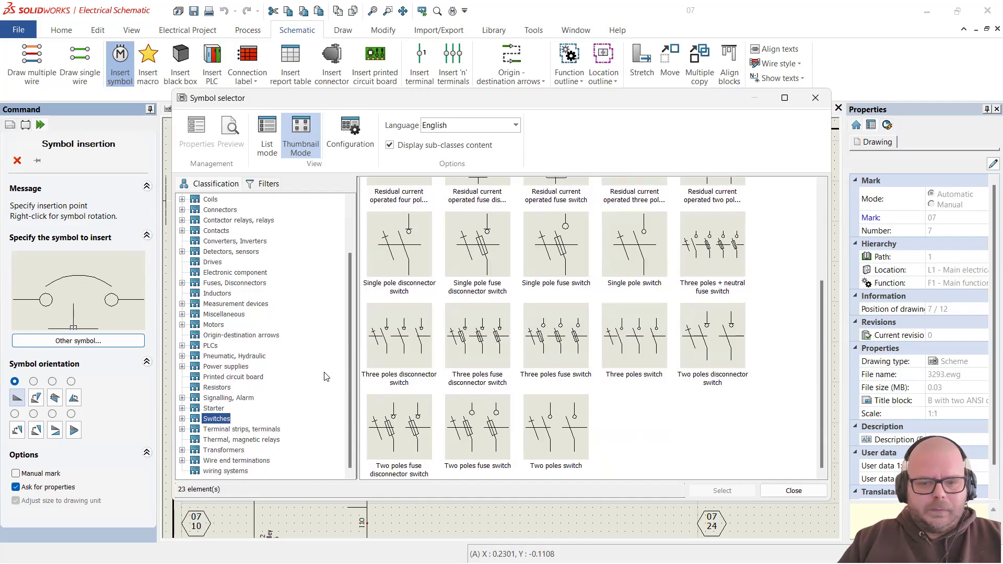
scroll(474, 359, up, 3)
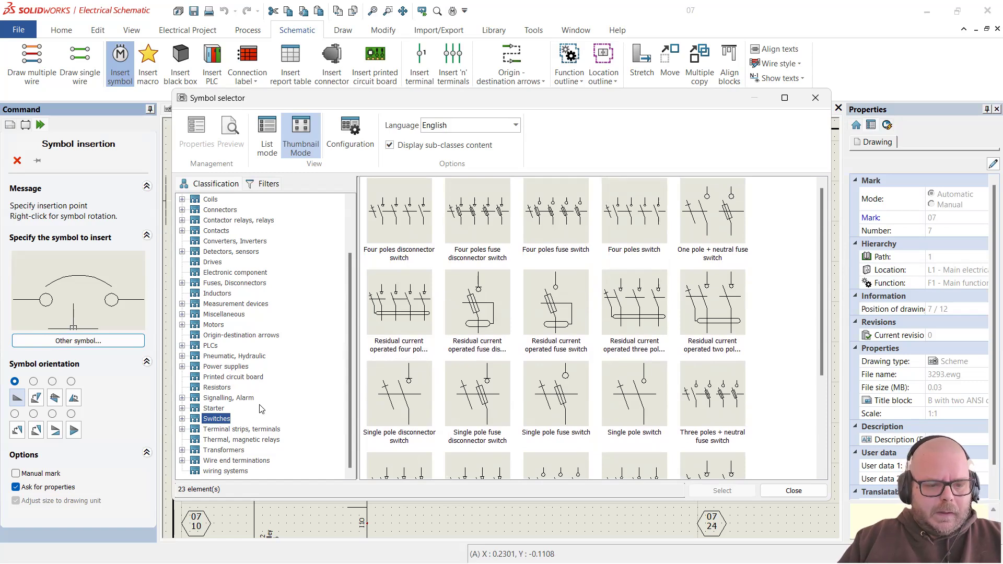
scroll(276, 410, up, 1)
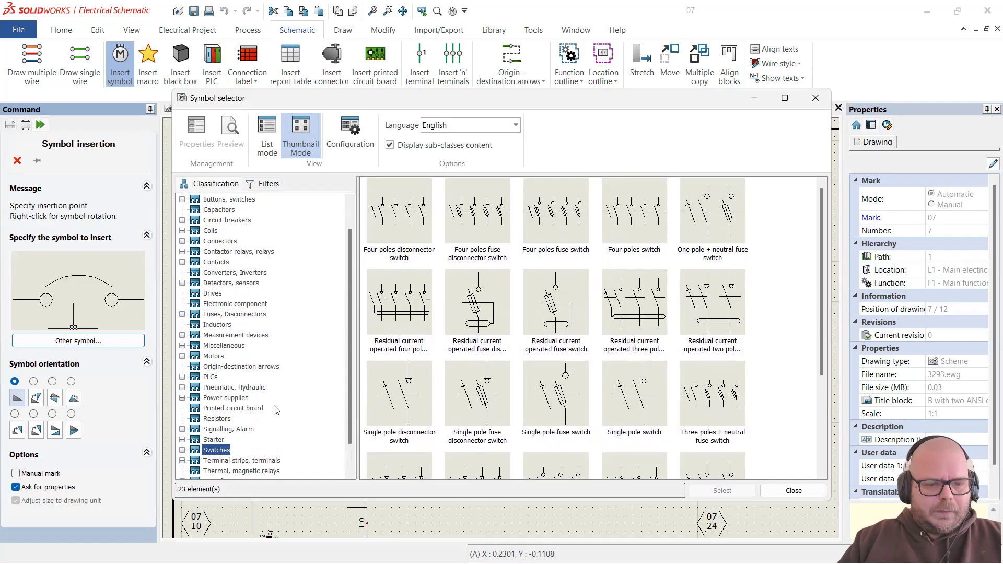
scroll(276, 410, up, 1)
click(247, 315)
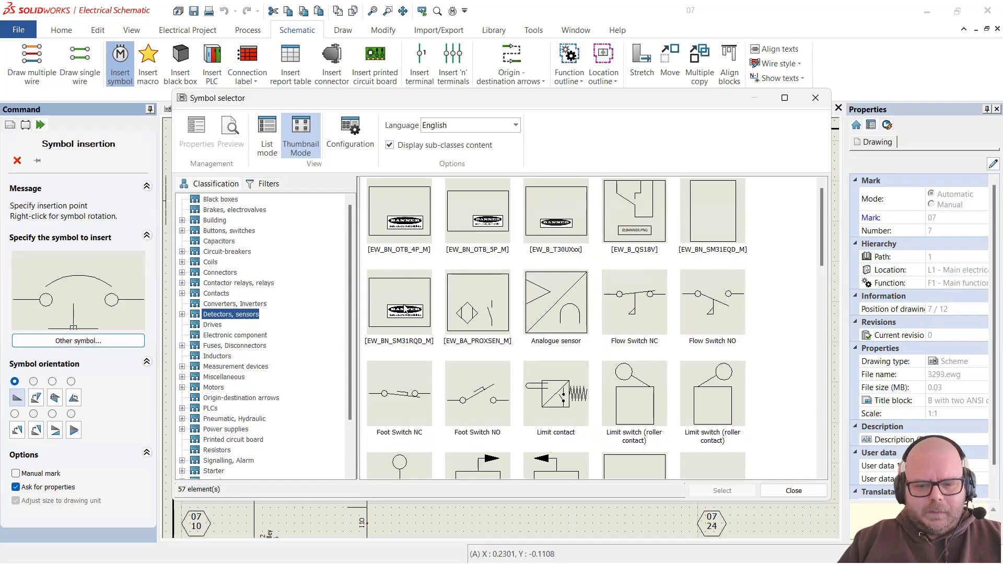
Step: Browse the detector and sensor thumbnails, briefly trying the EW_BA_PROXSEN_M symbol
click(485, 335)
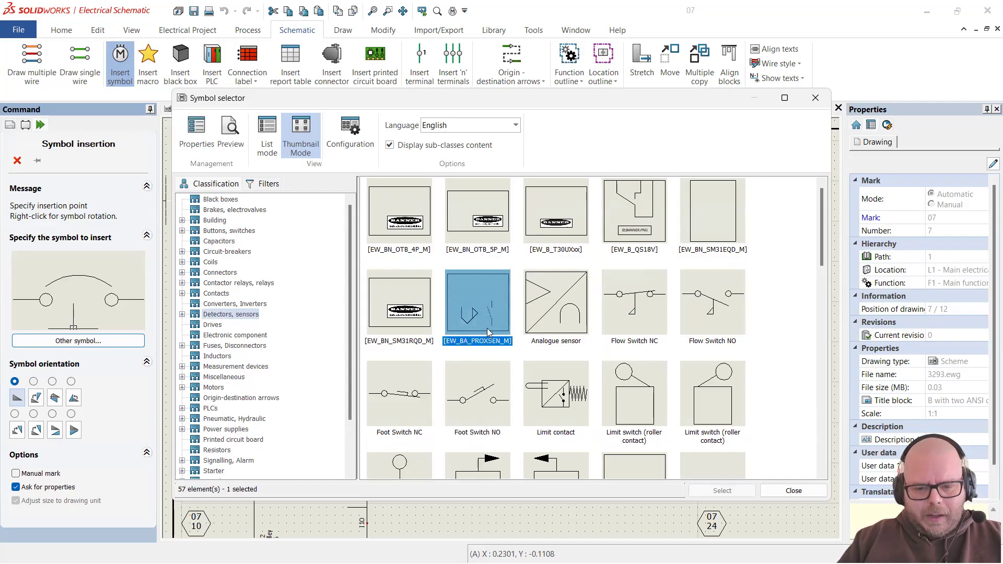
click(764, 309)
scroll(764, 309, down, 3)
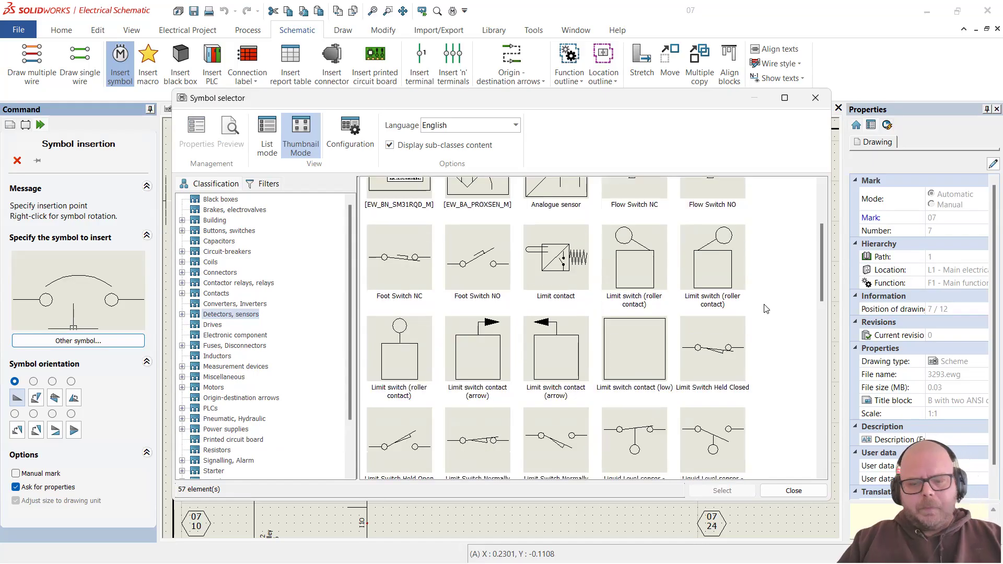
scroll(766, 308, down, 5)
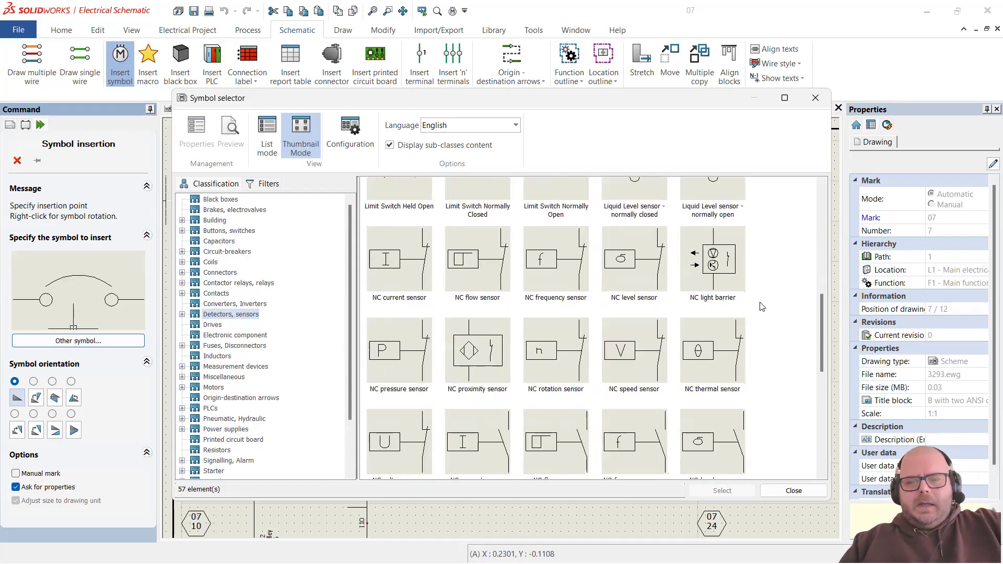
scroll(763, 306, down, 3)
scroll(767, 304, down, 5)
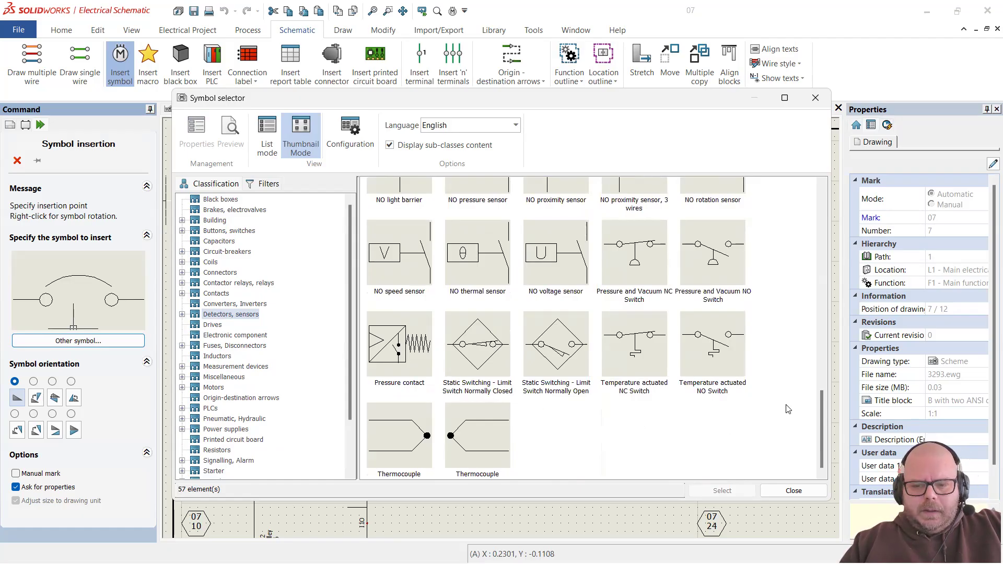
scroll(786, 410, up, 3)
scroll(786, 402, down, 3)
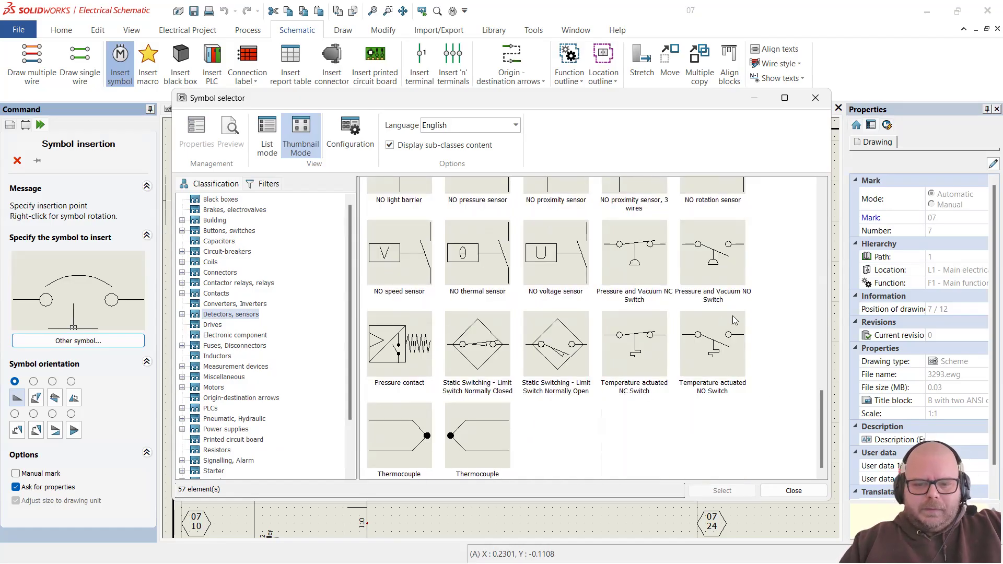
scroll(737, 321, up, 6)
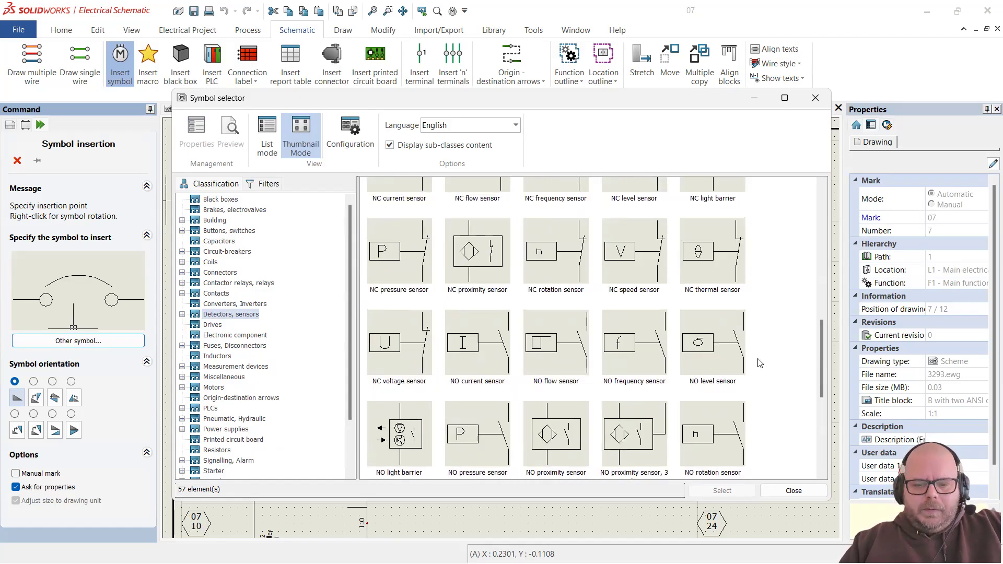
scroll(760, 363, down, 3)
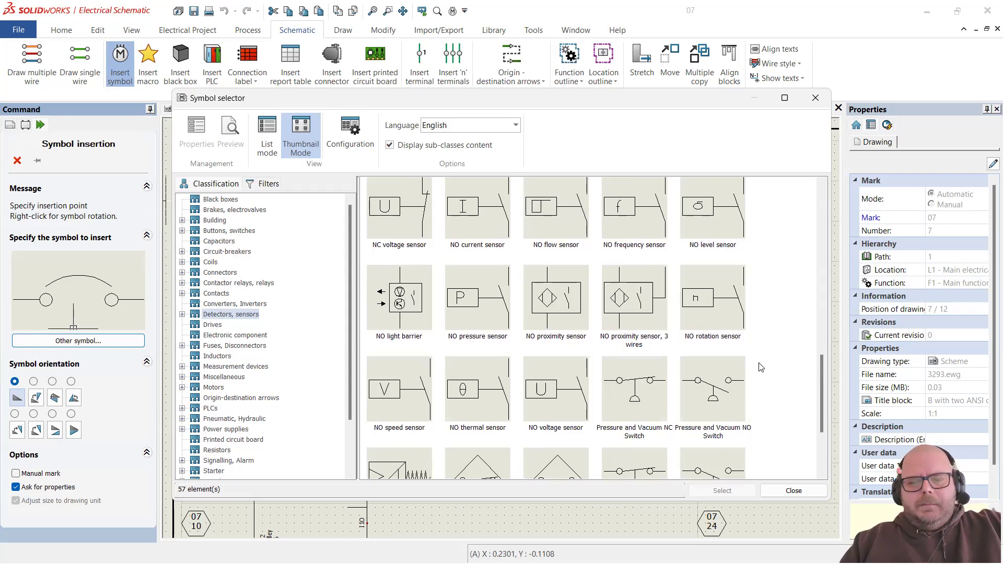
scroll(766, 369, up, 10)
scroll(761, 377, down, 4)
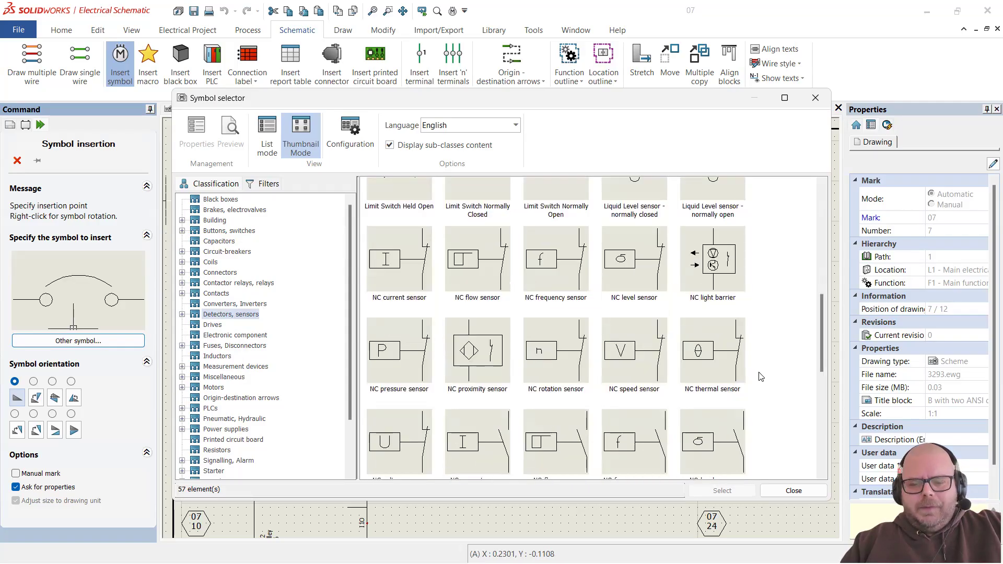
scroll(765, 372, up, 3)
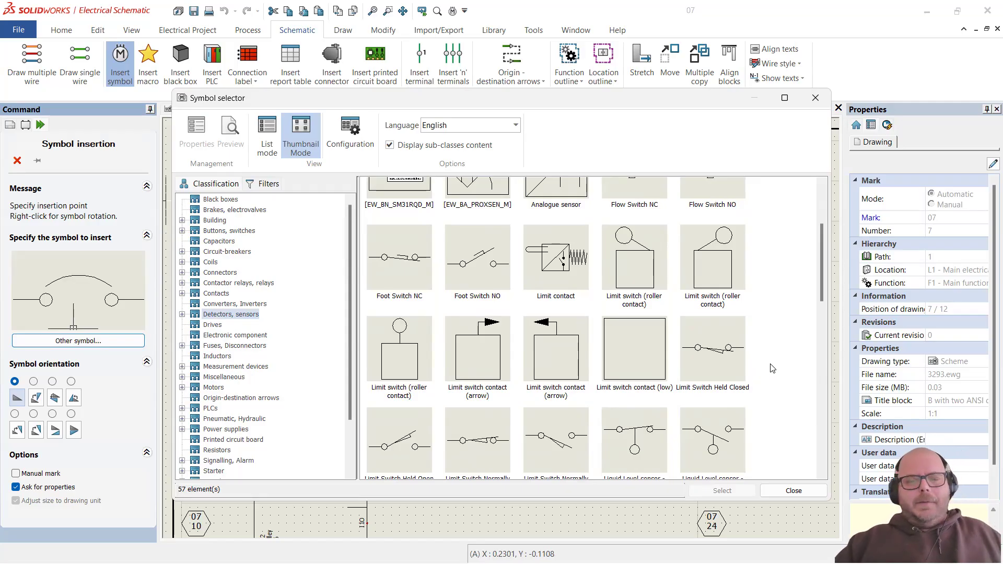
scroll(529, 285, down, 3)
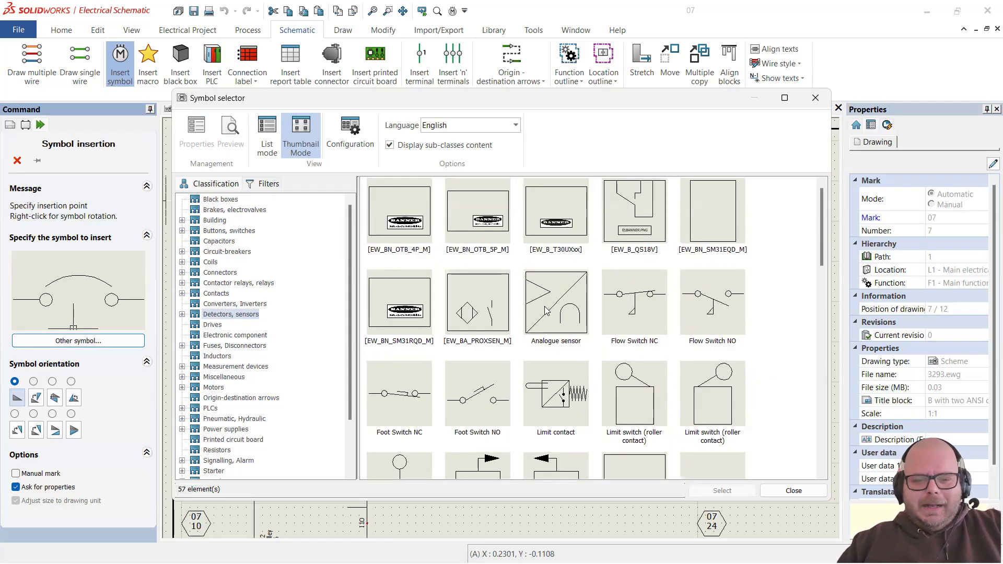
scroll(521, 305, down, 3)
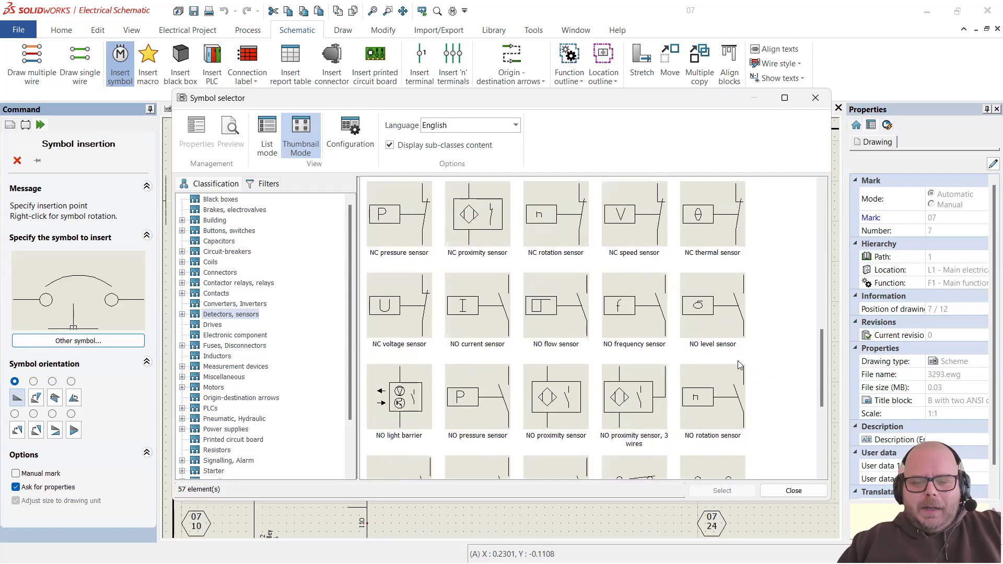
scroll(759, 378, down, 3)
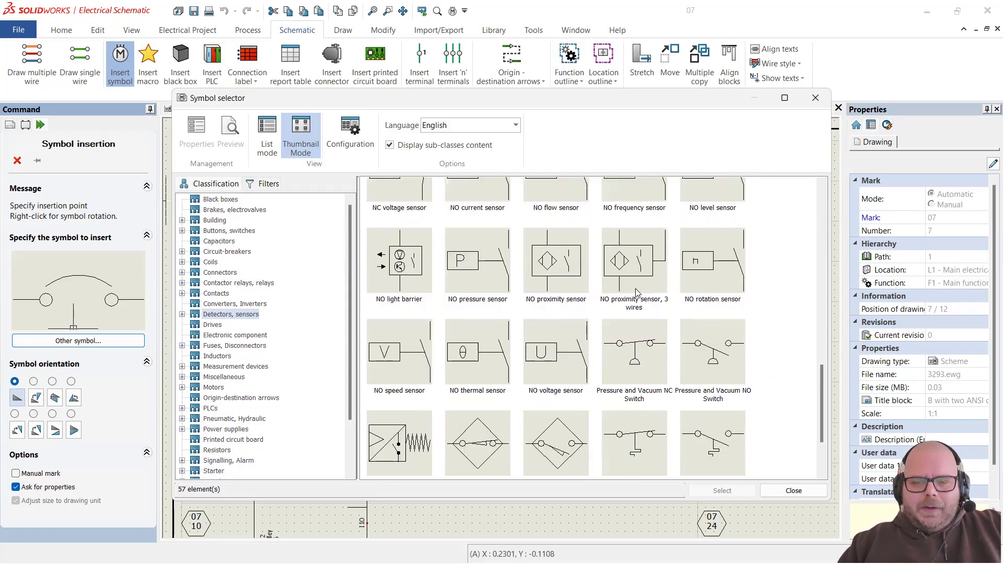
Step: Compare proximity and pressure sensor symbols and choose NO proximity sensor, 3 wires
click(657, 292)
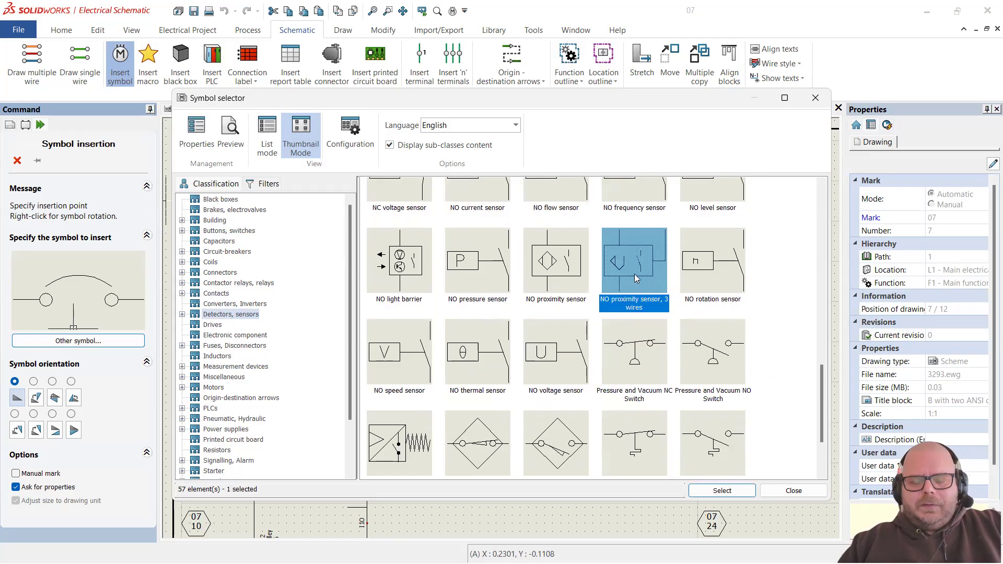
click(586, 284)
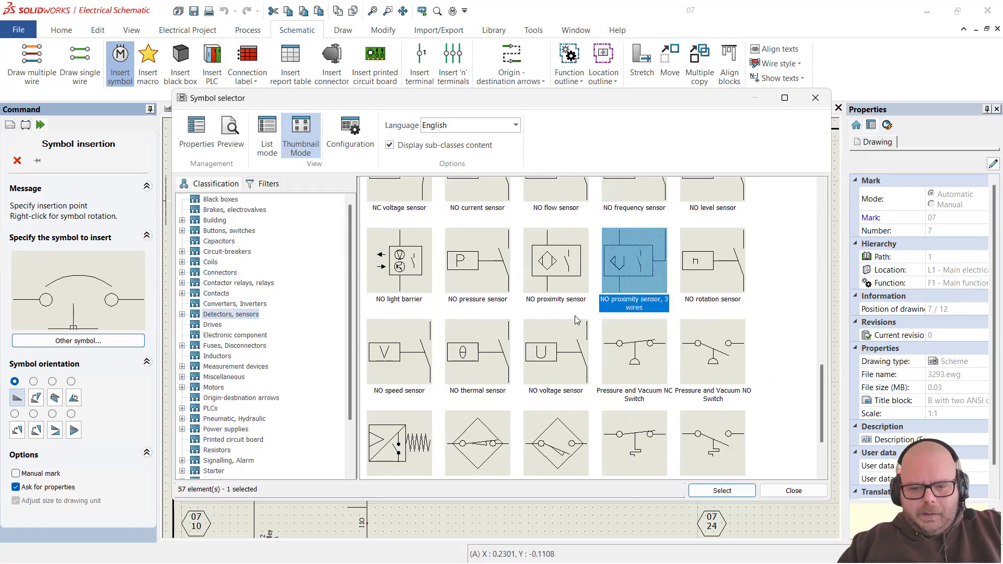
click(491, 292)
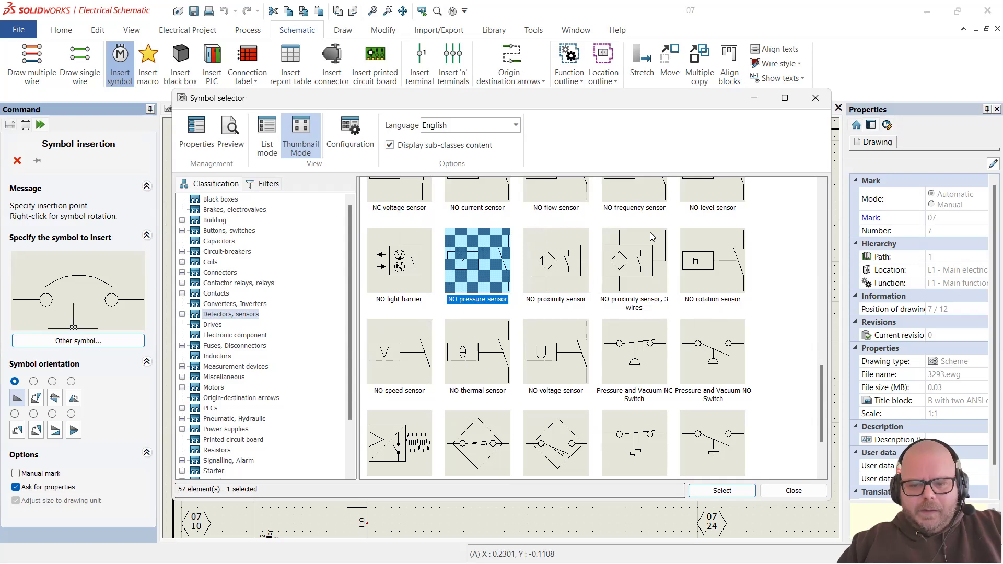
click(647, 272)
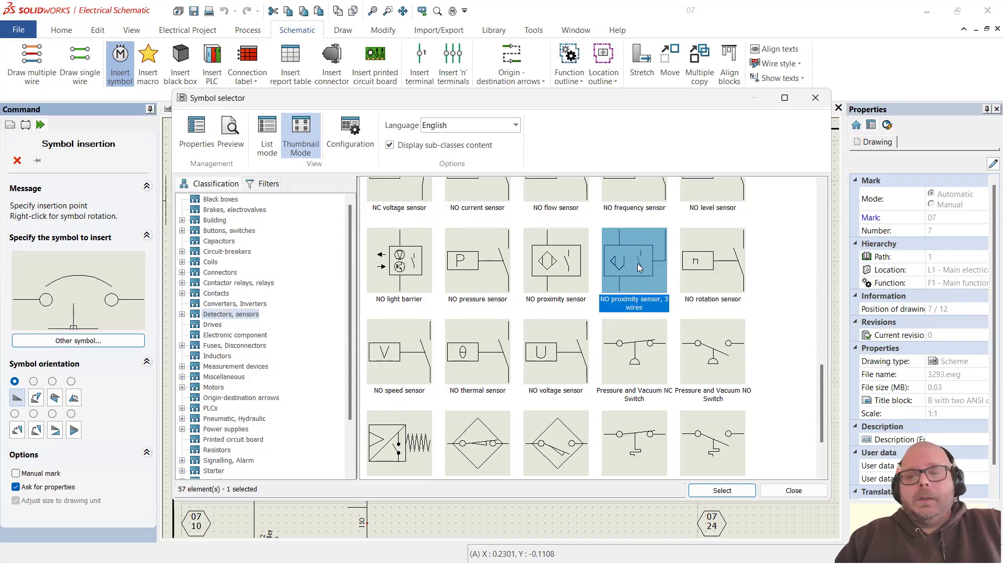
double_click(640, 266)
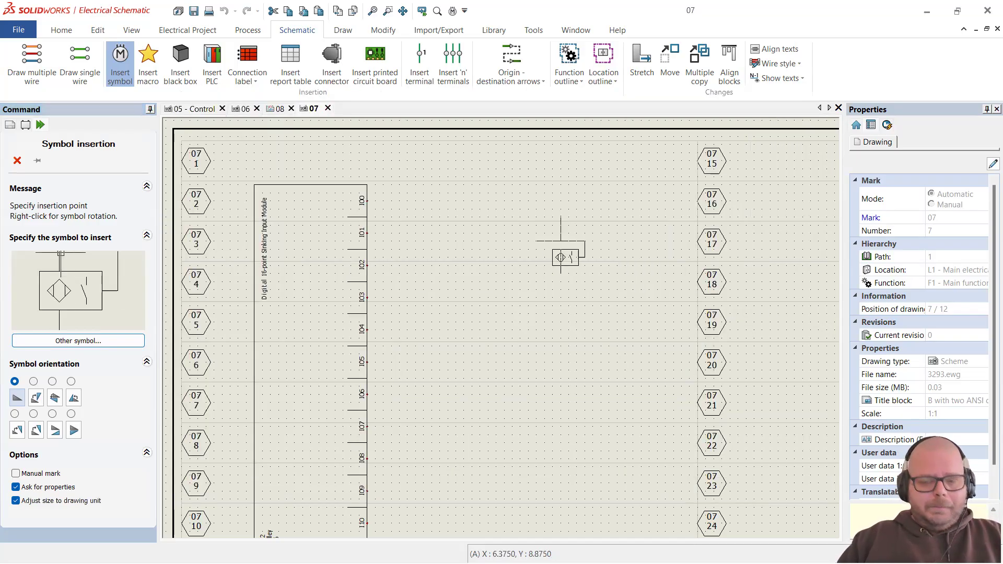
Step: Place the sensor vertically near the top of page 07 as B702 and search its manufacturer parts
right_click(470, 230)
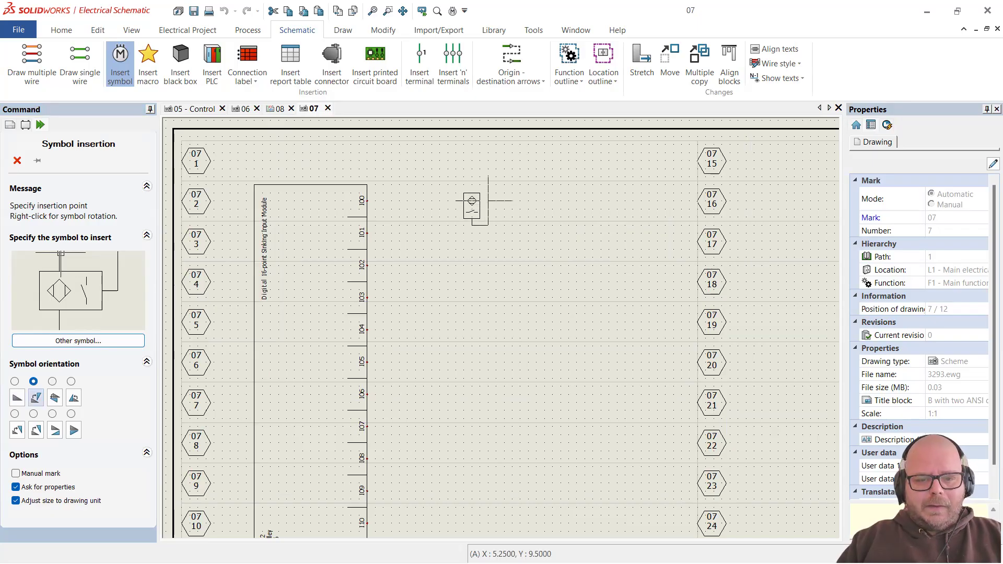
right_click(504, 201)
right_click(504, 201)
right_click(504, 201)
right_click(504, 201)
click(15, 382)
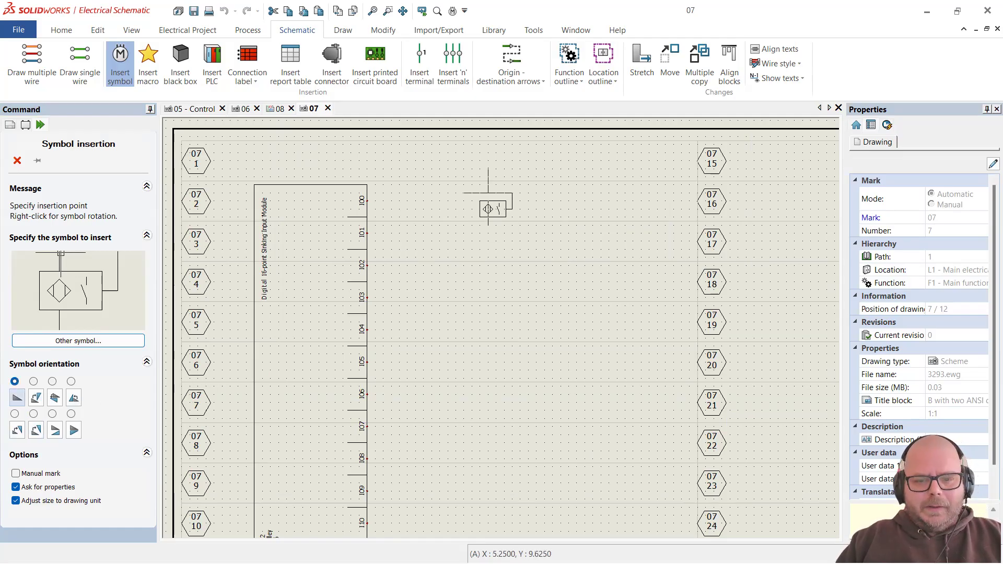
right_click(488, 209)
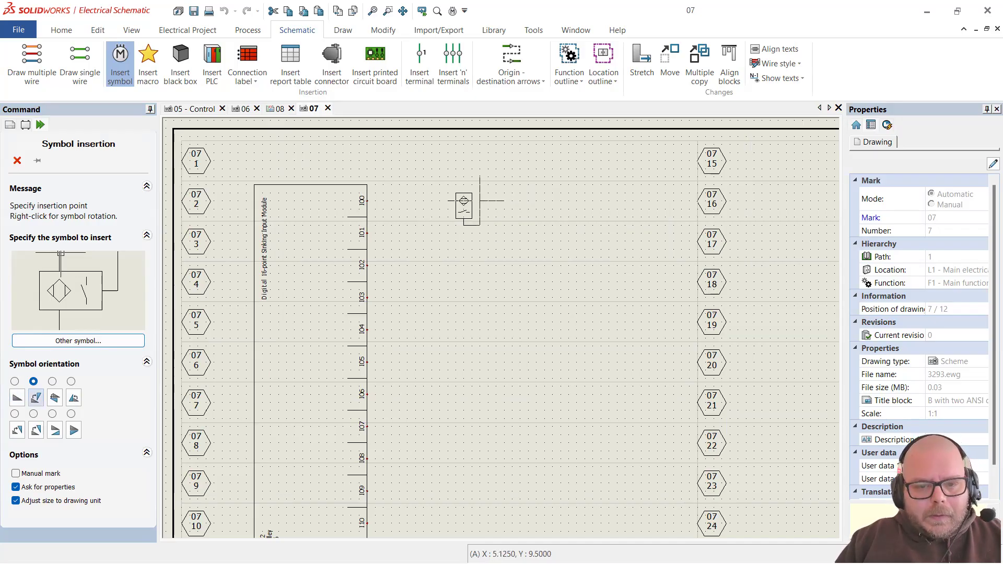
click(496, 200)
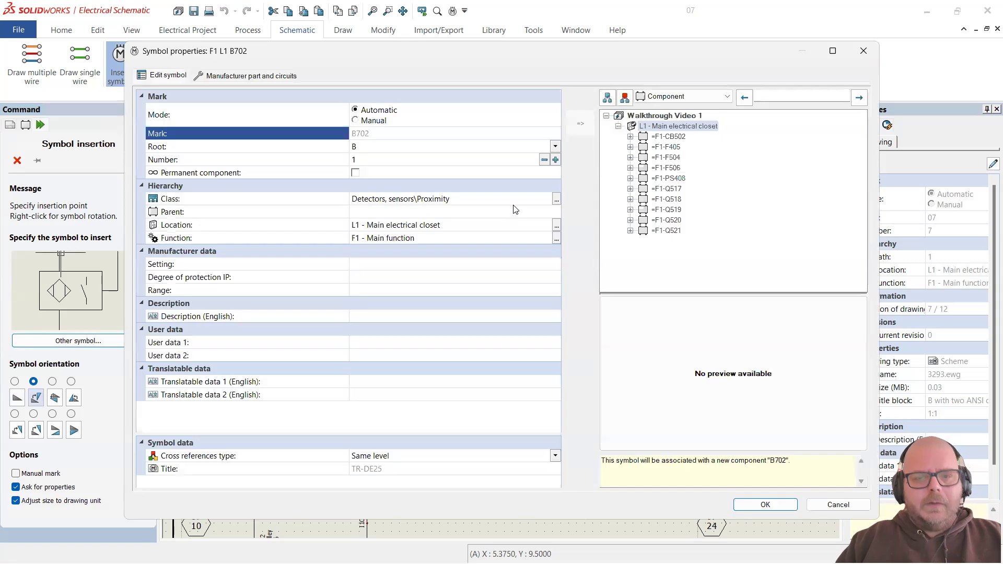
click(270, 78)
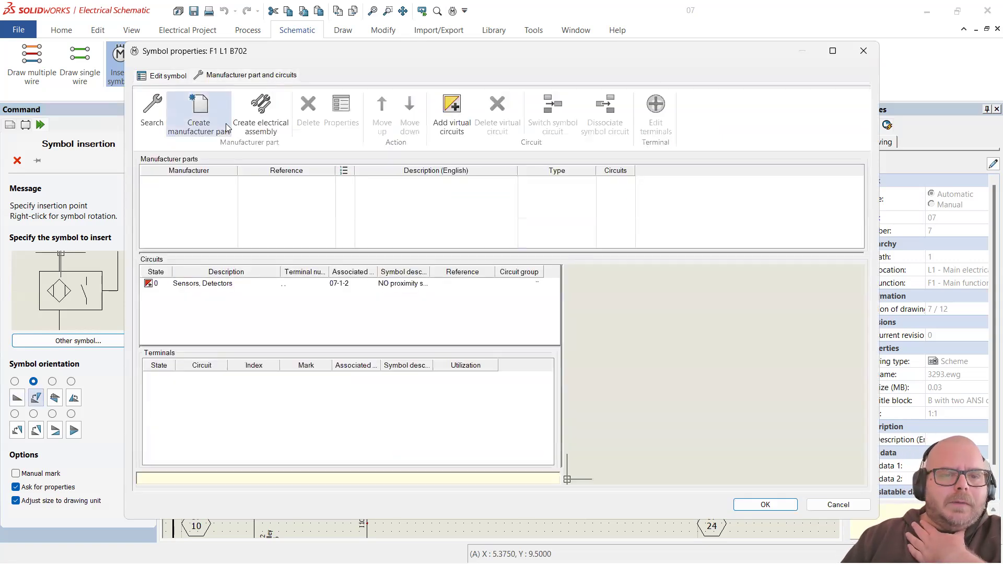
click(153, 118)
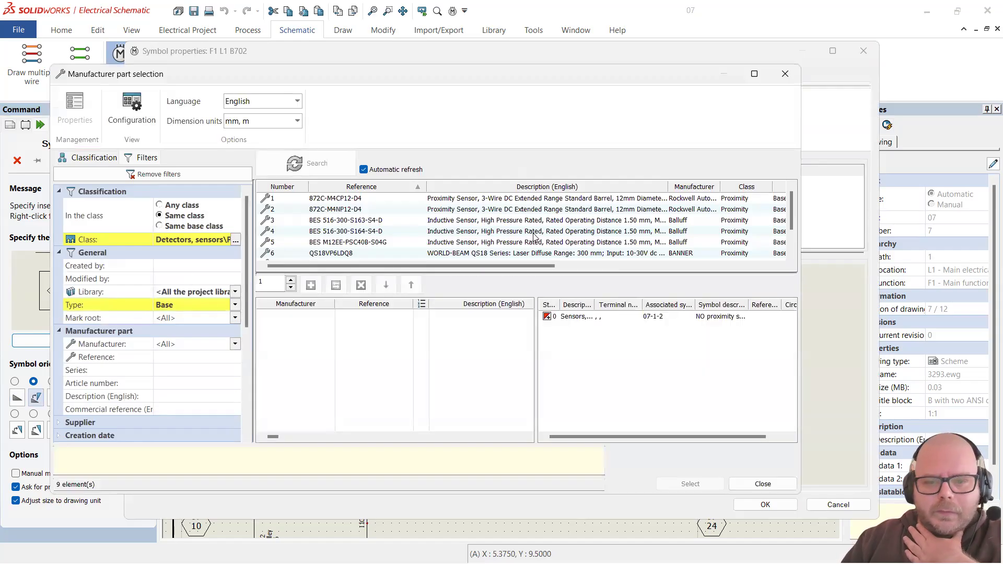
Step: Select the 872C-M4CP12-D4 part after briefly comparing 872C-M4NP12-D4
click(521, 199)
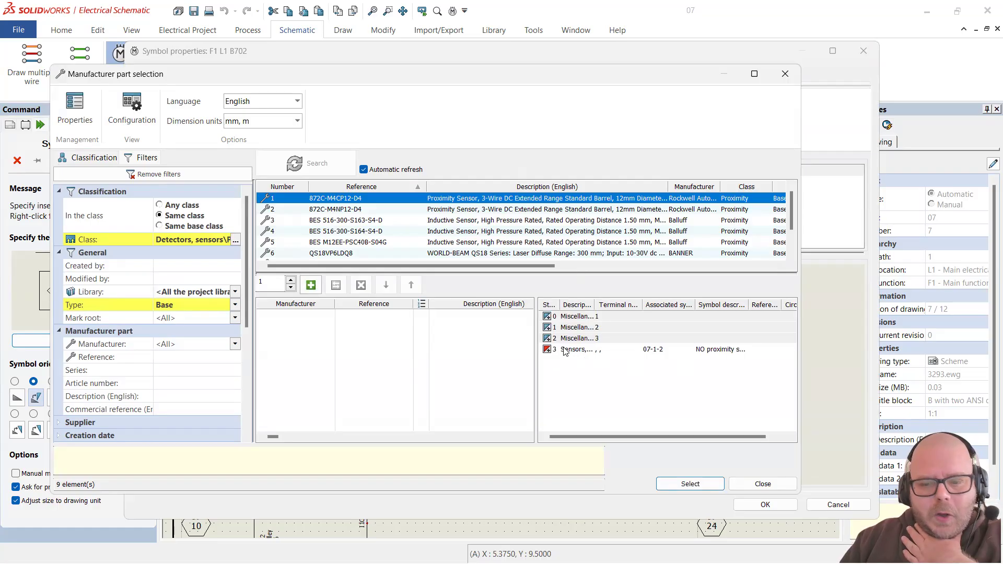
click(334, 204)
click(334, 199)
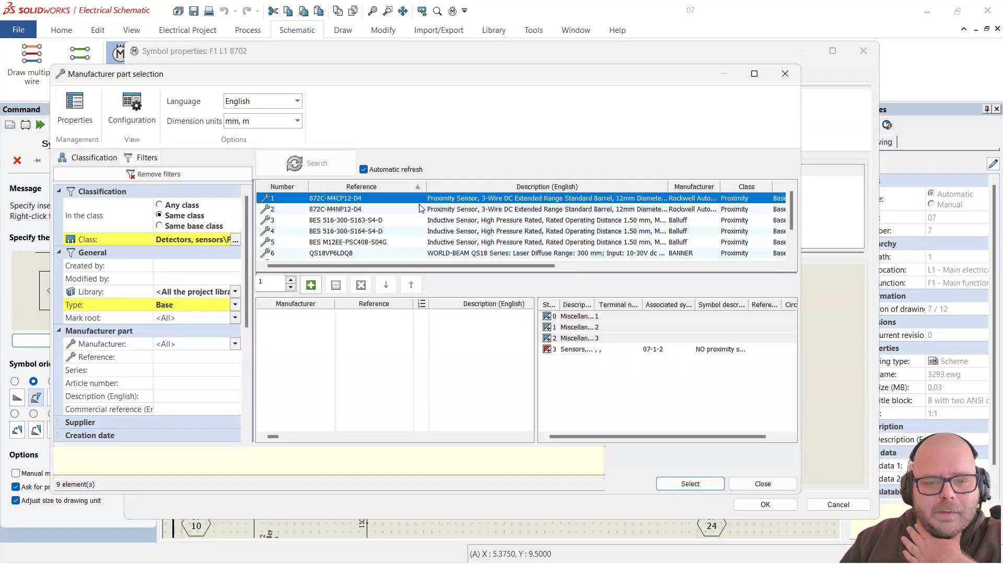
scroll(362, 225, down, 1)
scroll(365, 226, up, 1)
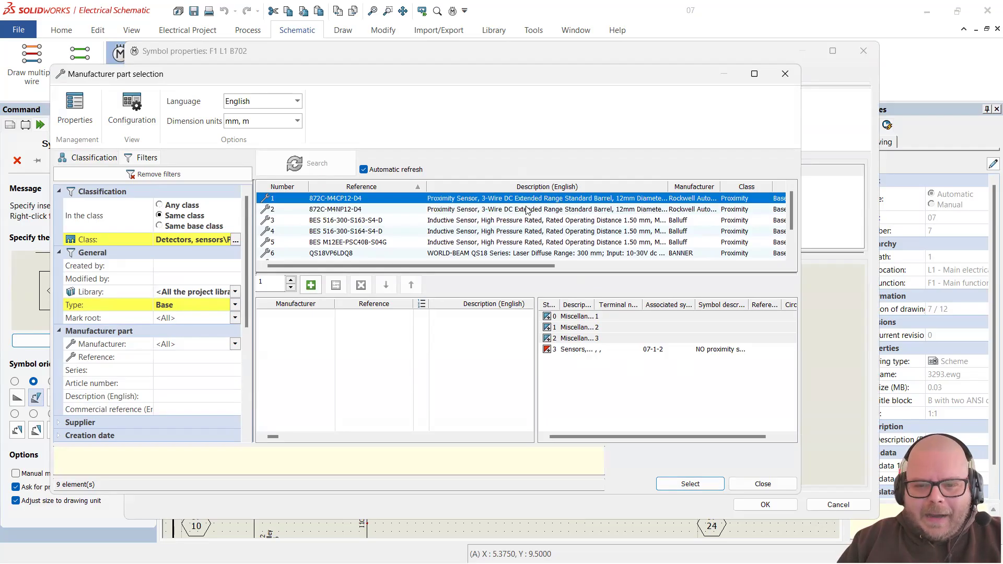
Step: Inspect its Sensors and three terminal circuits, then close part selection and cancel the insertion
click(575, 356)
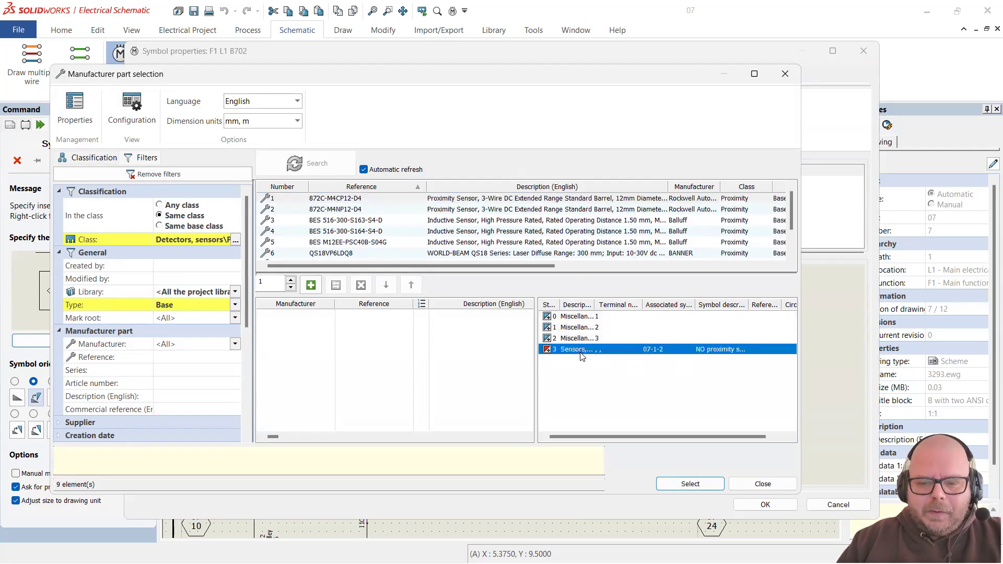
click(577, 319)
click(577, 328)
click(577, 340)
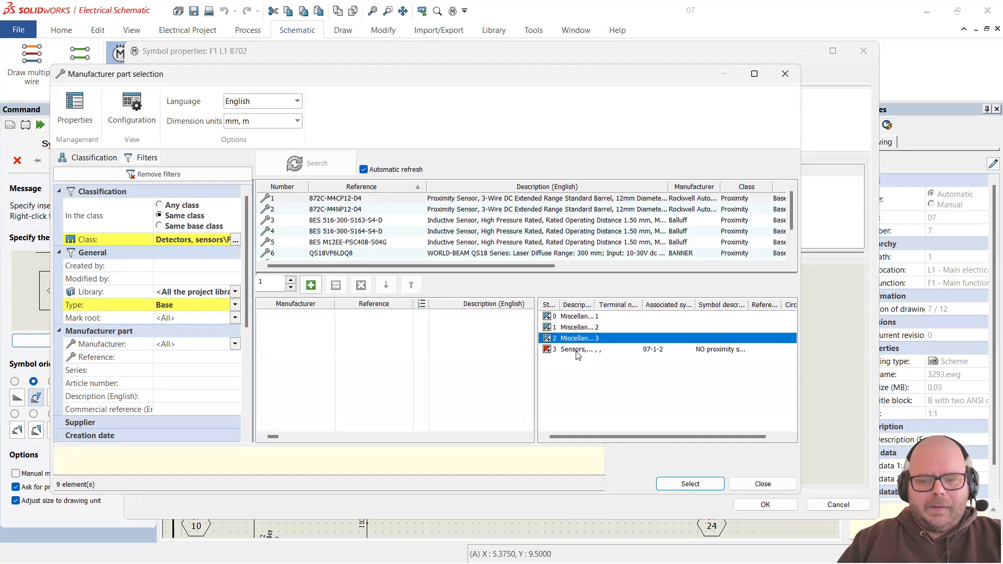
click(574, 328)
click(576, 317)
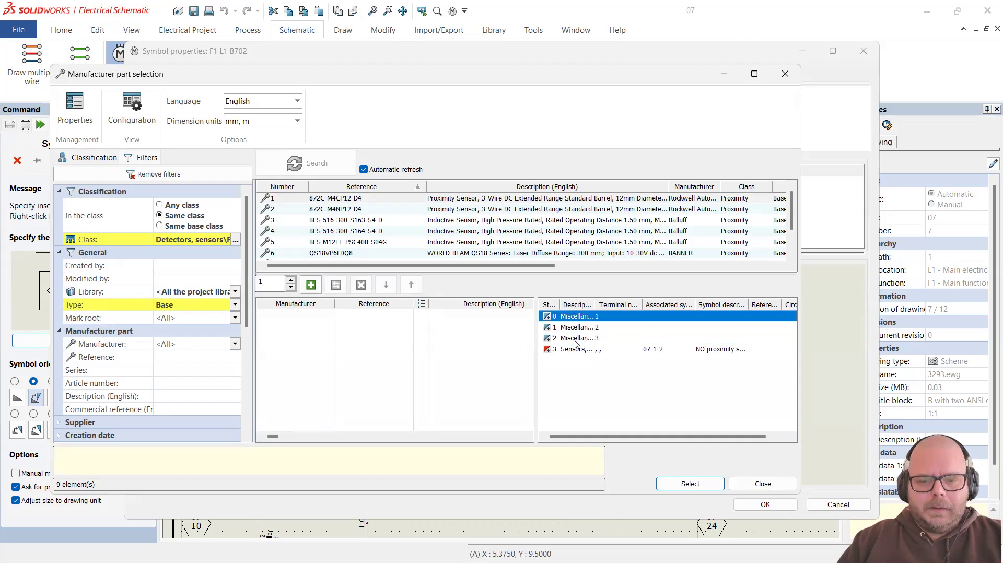
click(577, 328)
click(574, 339)
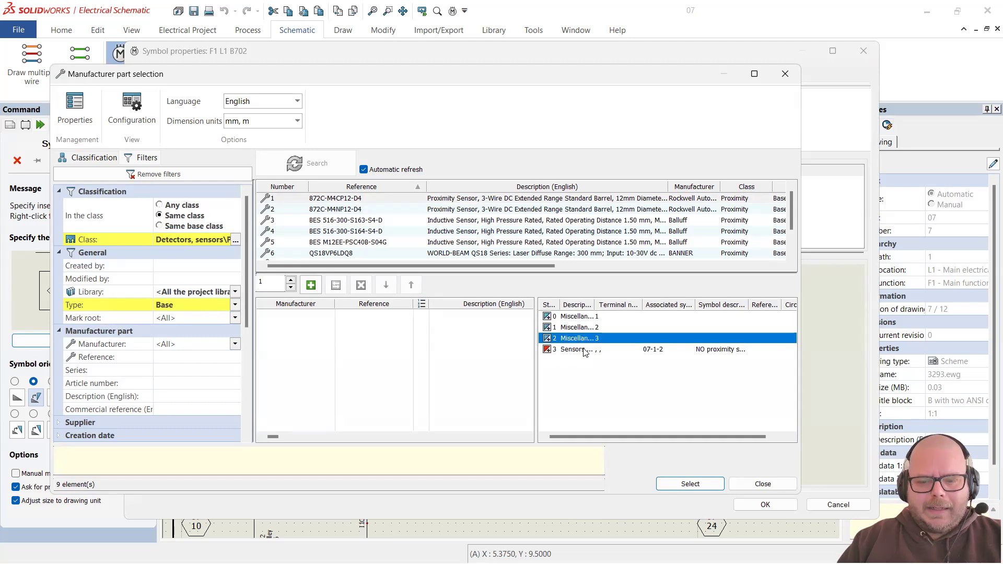
click(601, 350)
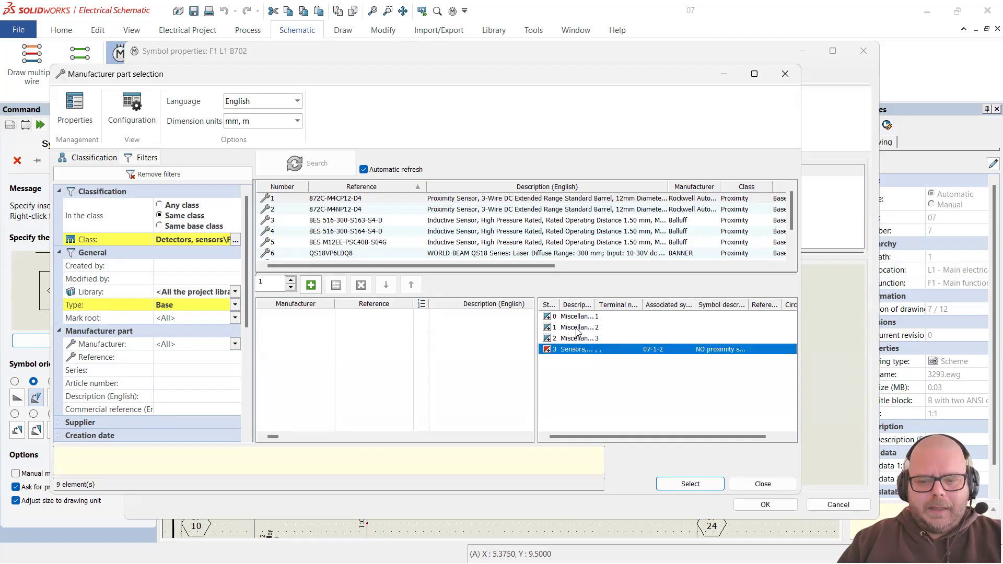
key(Up)
key(Up)
key(Up)
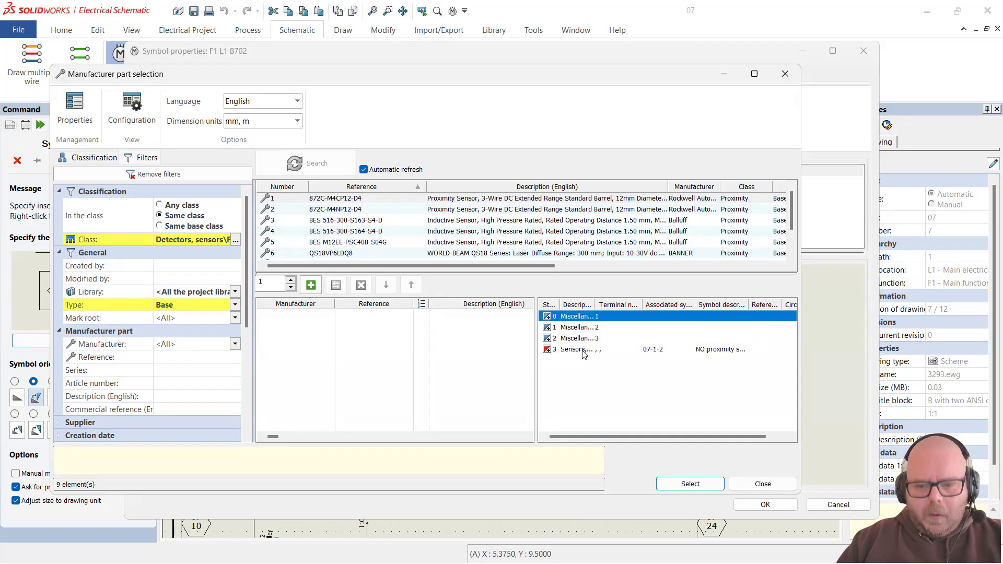
click(584, 354)
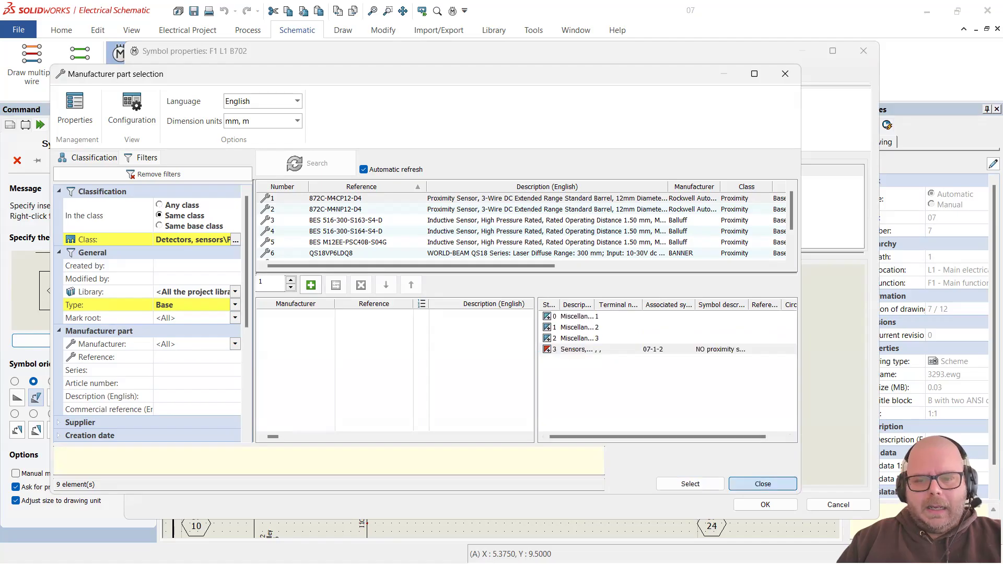
click(758, 483)
click(820, 502)
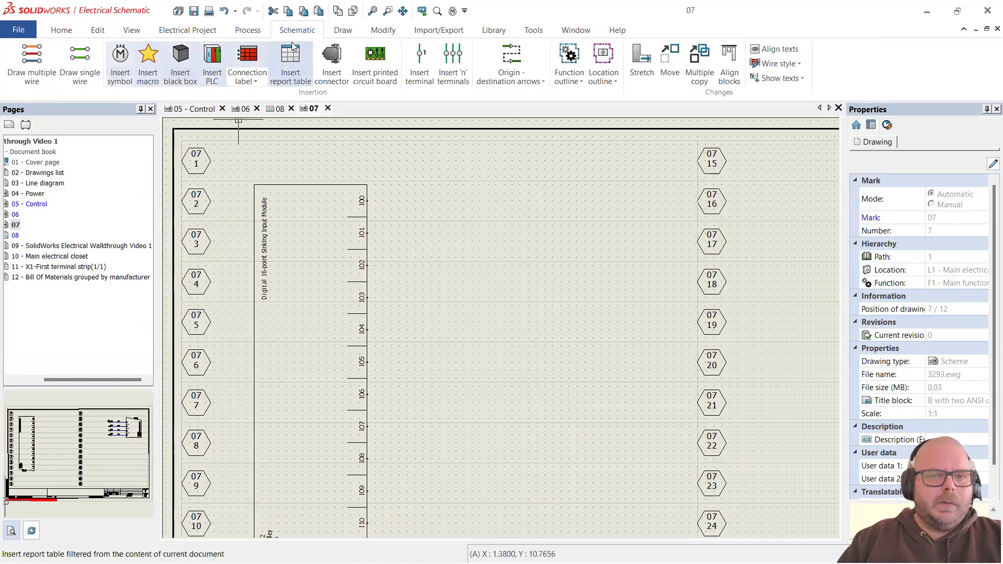
Step: Open Symbol management and show the Detectors, sensors symbols
click(493, 30)
click(30, 61)
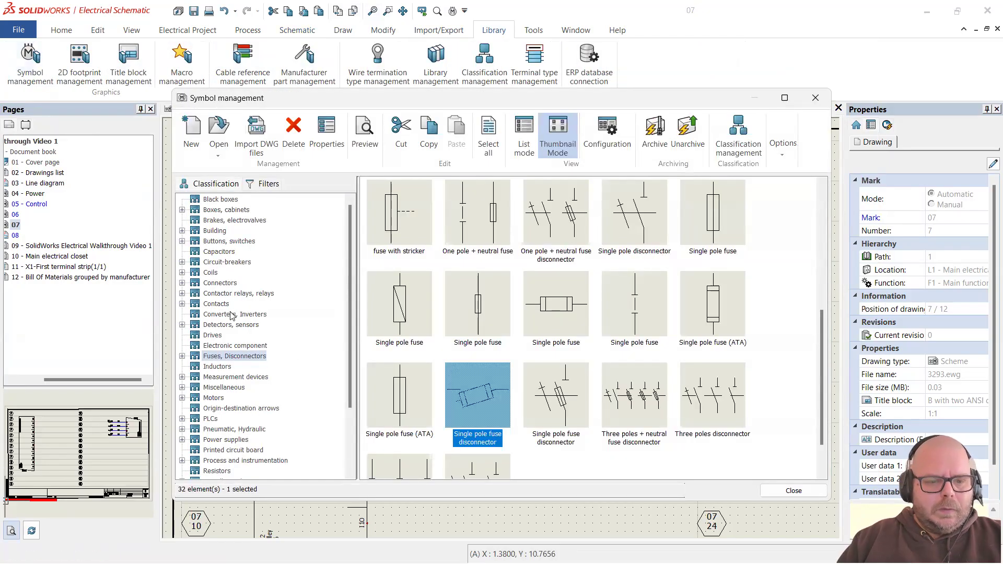
click(230, 325)
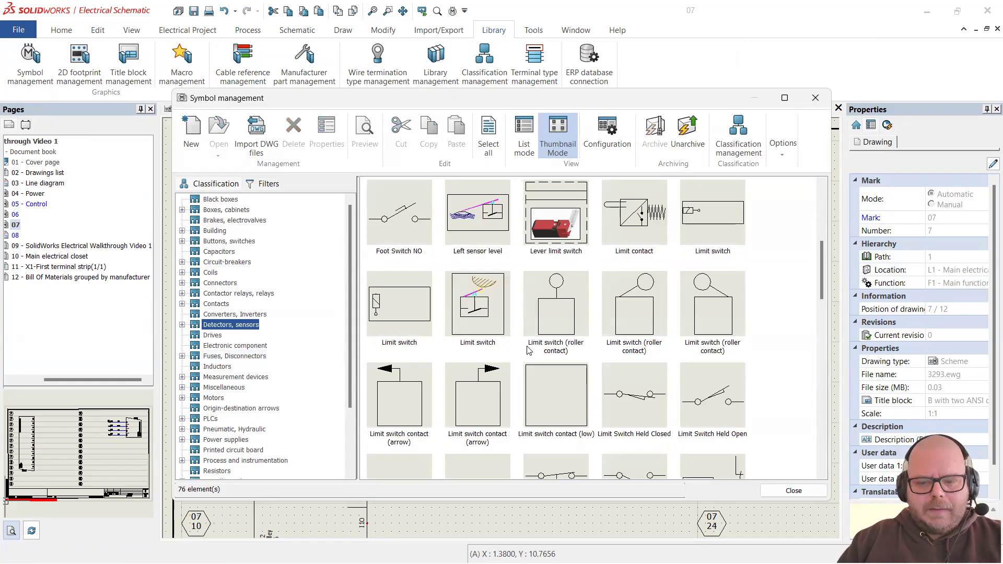
scroll(528, 351, down, 5)
scroll(637, 361, down, 5)
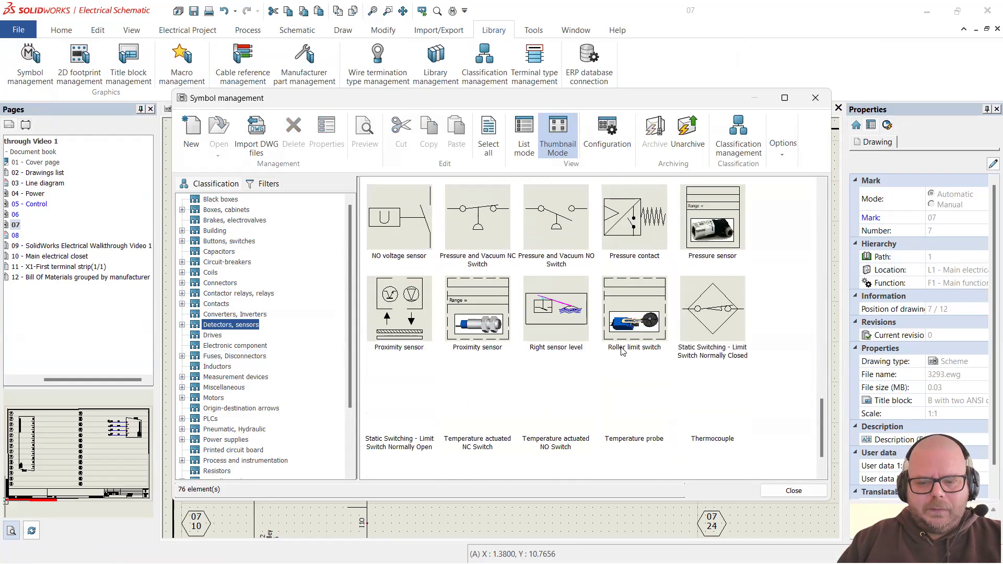
scroll(633, 351, up, 3)
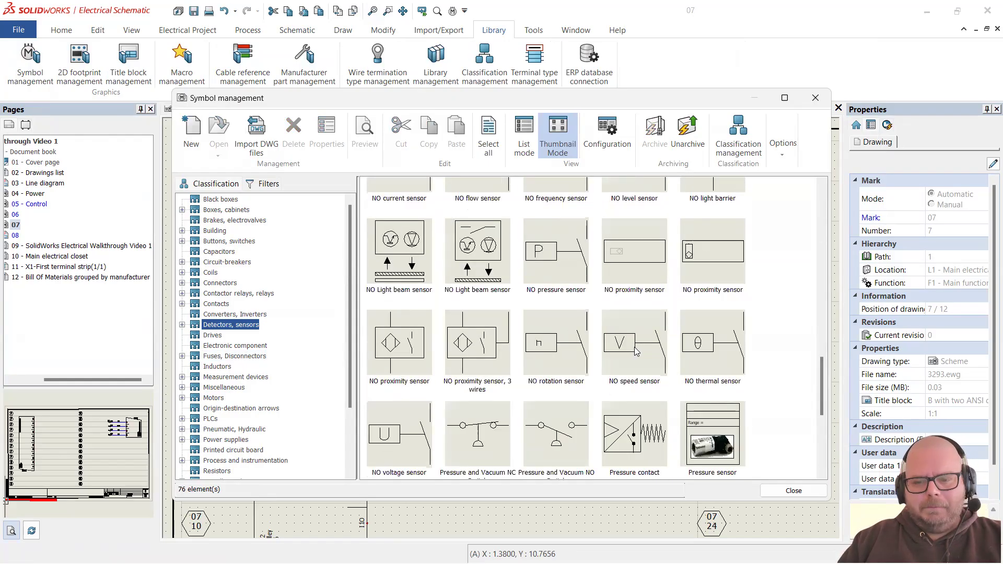
scroll(637, 352, up, 3)
scroll(644, 352, up, 10)
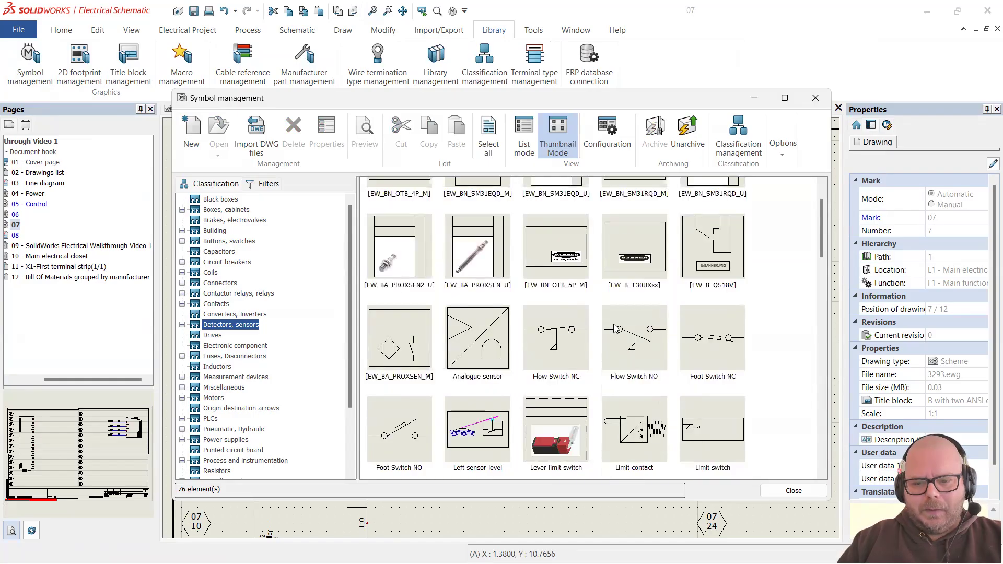
scroll(621, 327, down, 3)
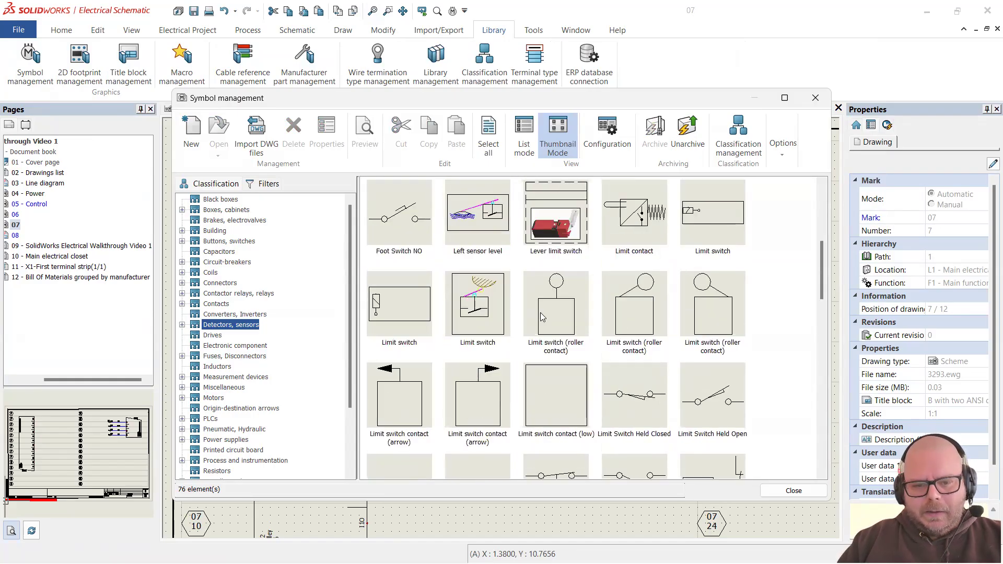
scroll(463, 334, up, 2)
scroll(463, 327, down, 5)
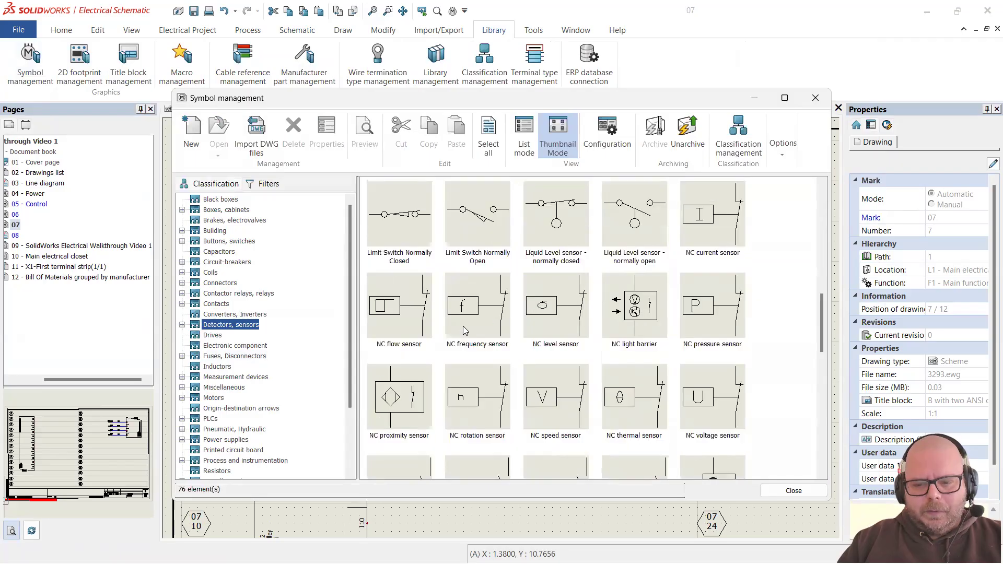
scroll(463, 326, down, 4)
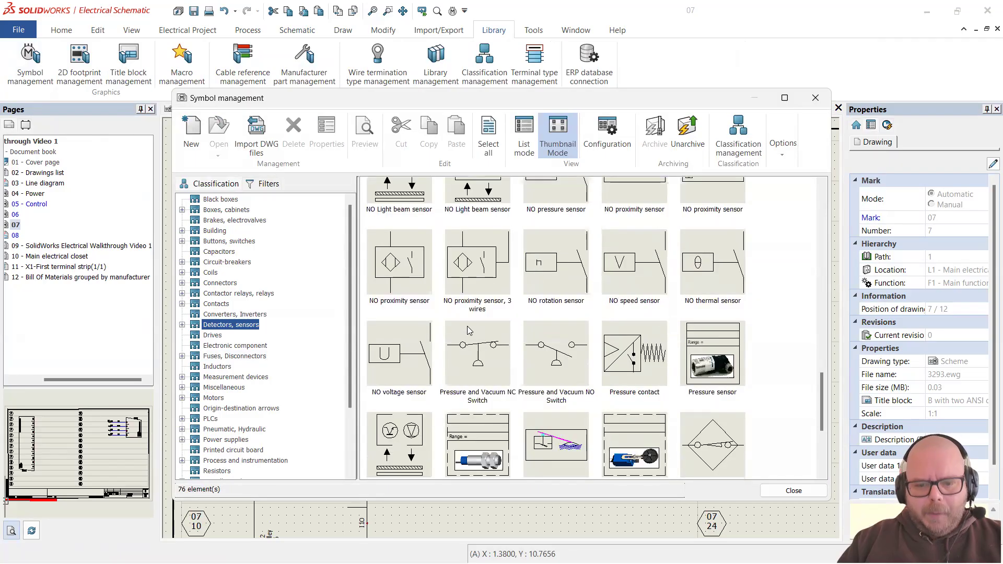
Step: Copy and paste NO proximity sensor, 3 wires, then open the TR-DE25+1 copy for editing
click(486, 280)
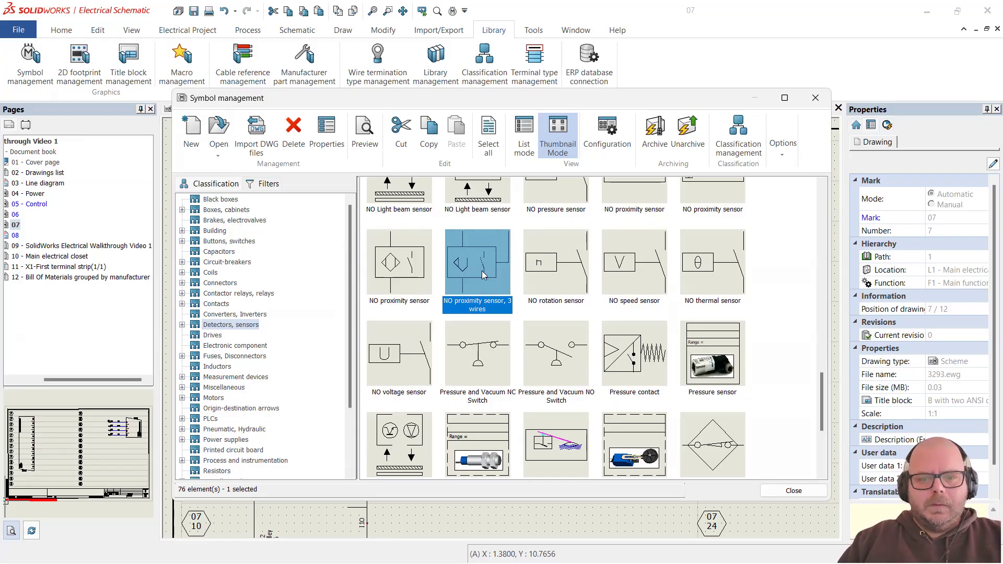
right_click(484, 274)
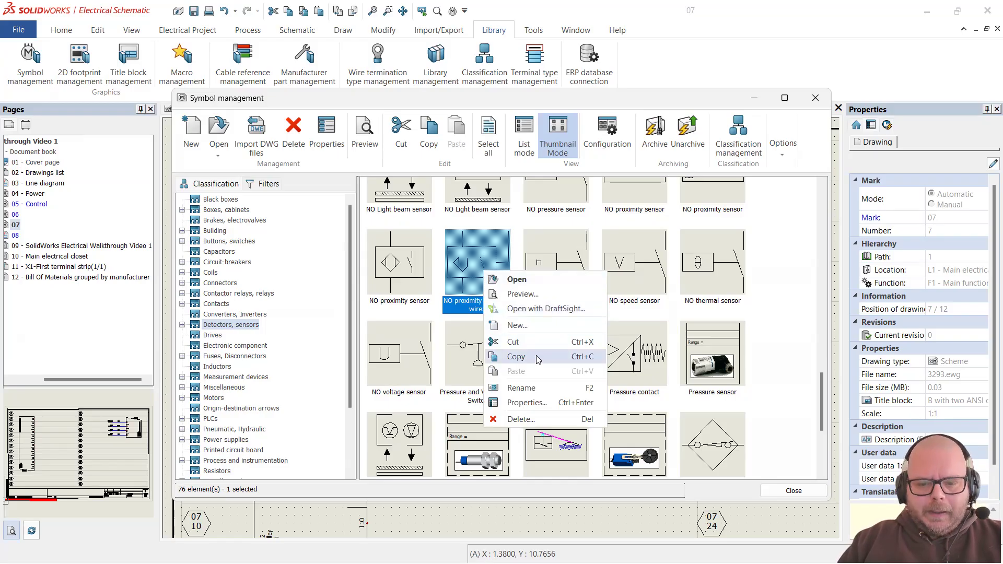
click(544, 357)
right_click(771, 305)
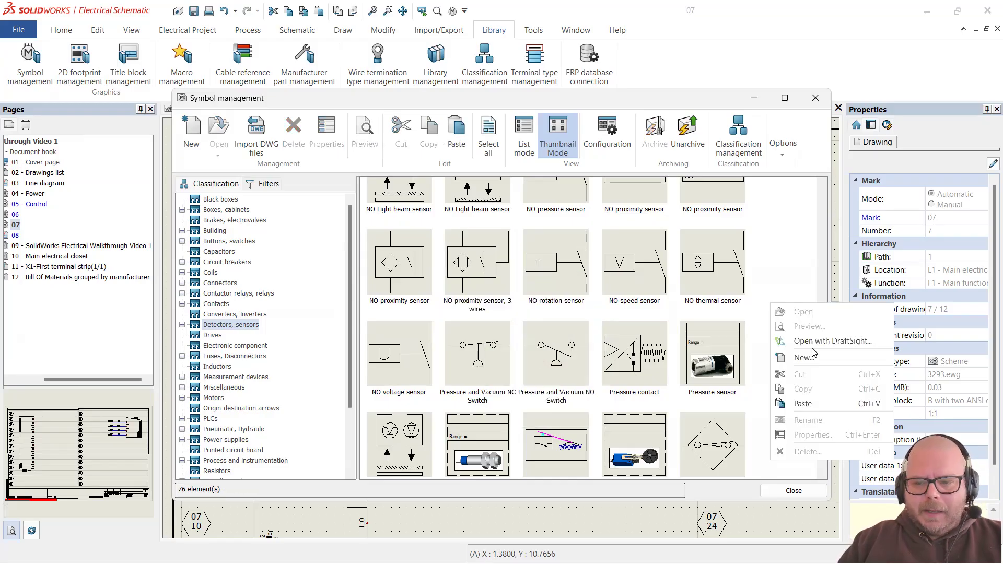
click(797, 402)
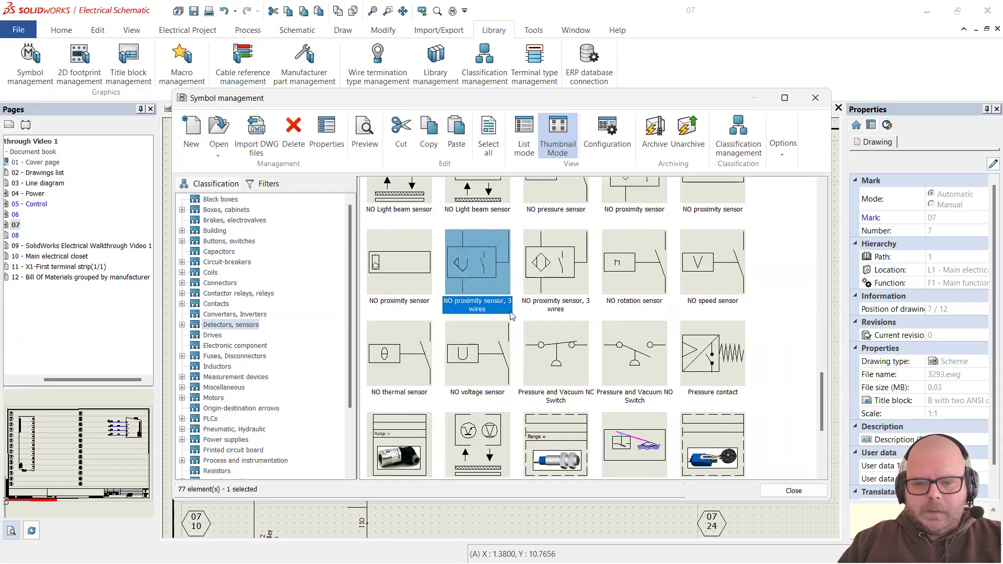
double_click(469, 285)
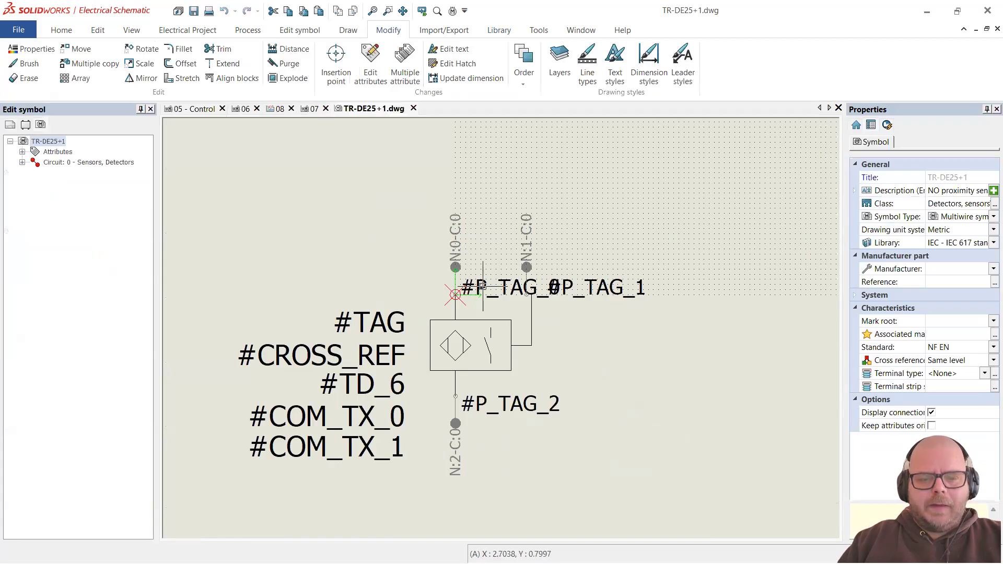
Step: Delete the two top connection points and their tags
scroll(483, 280, down, 3)
scroll(484, 279, up, 2)
scroll(483, 280, up, 1)
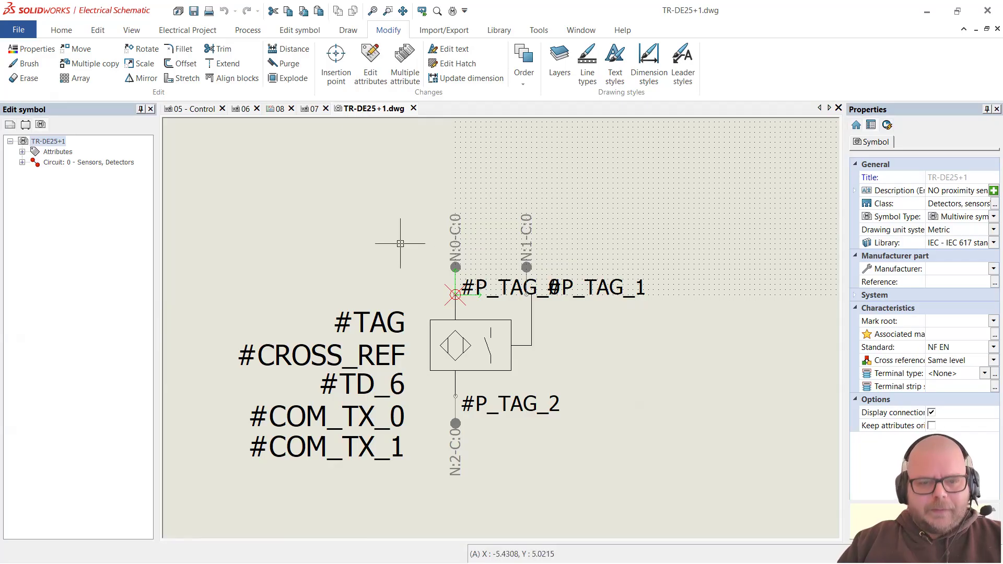
click(369, 162)
click(713, 302)
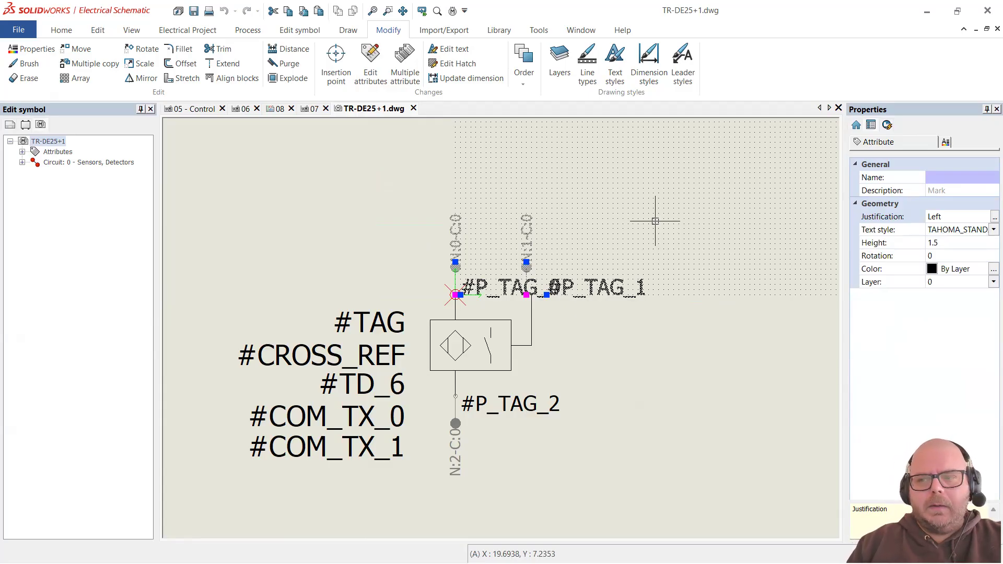
key(Delete)
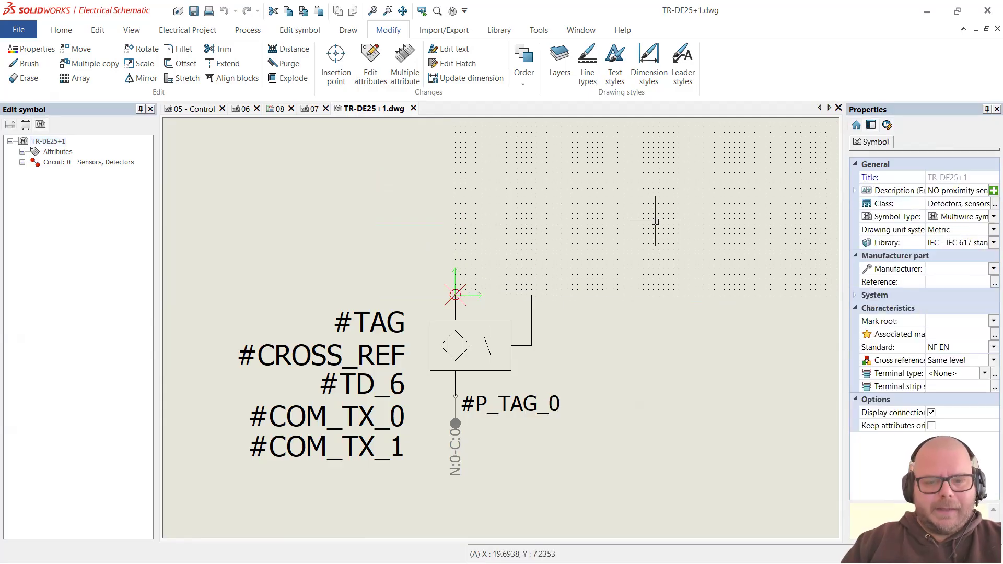
Step: Delete the bottom connection point and its tag, then select the sensor graphic lines
click(444, 494)
click(575, 387)
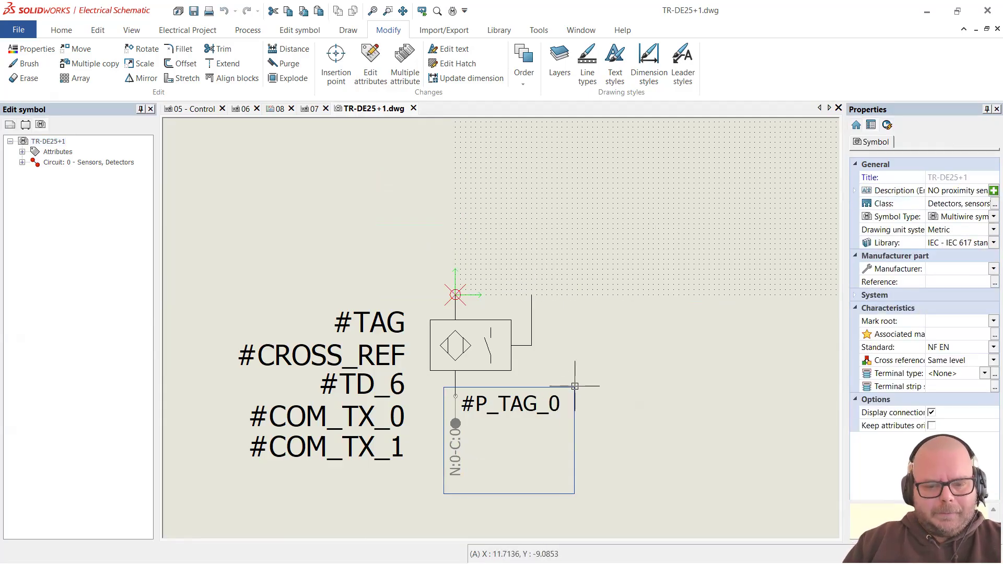
key(Delete)
click(606, 430)
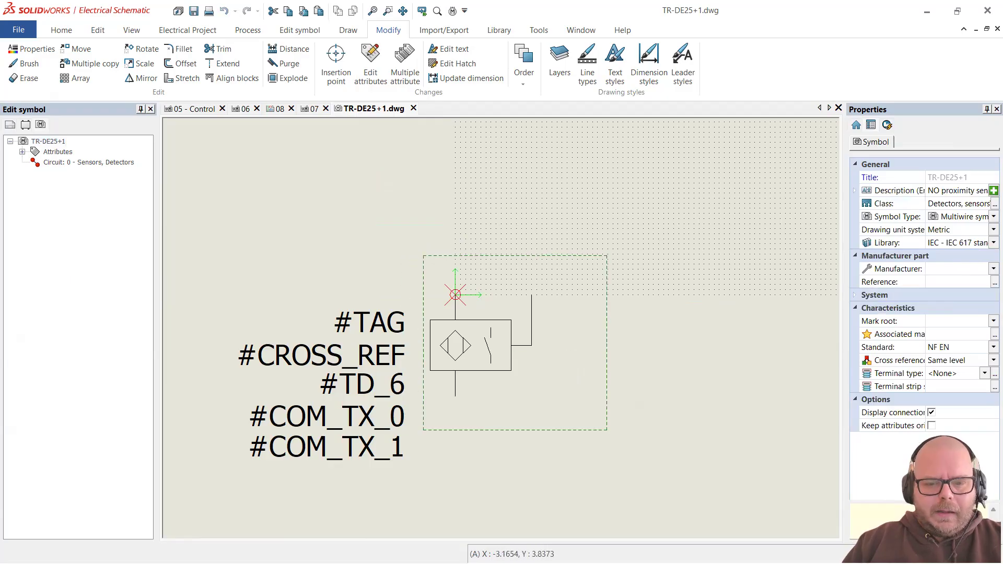
click(423, 255)
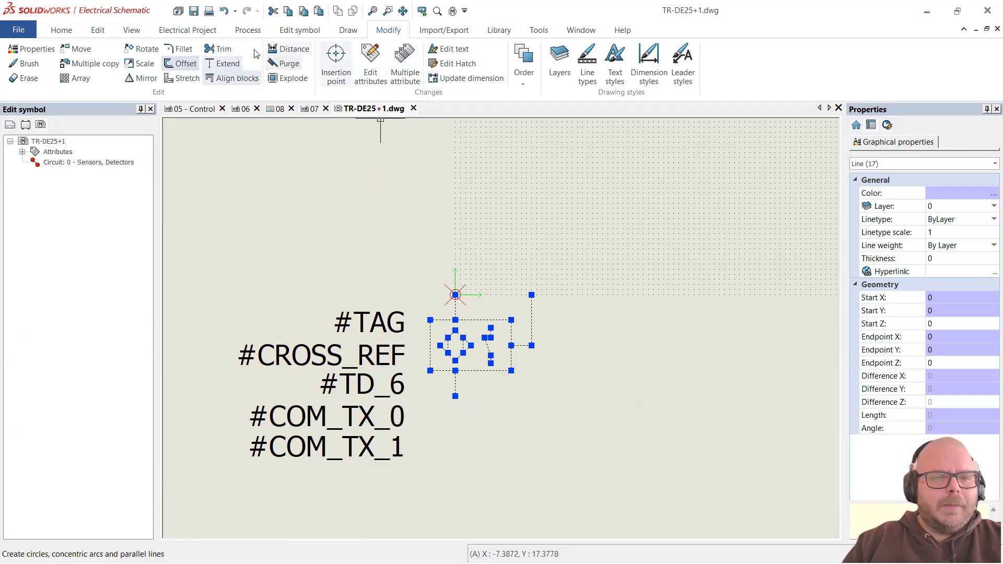
Step: Shift the sensor graphics upward with Move
click(73, 49)
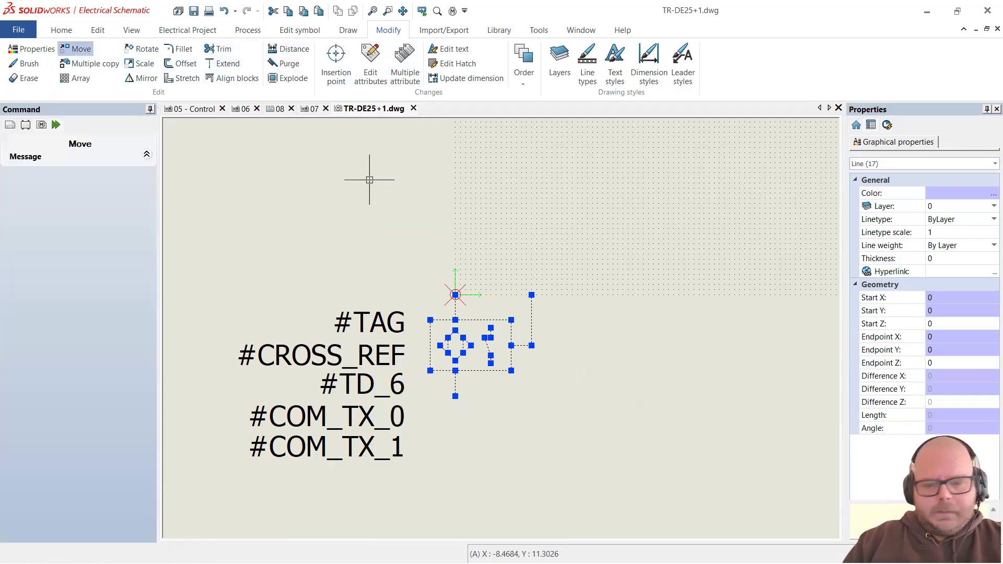
click(455, 396)
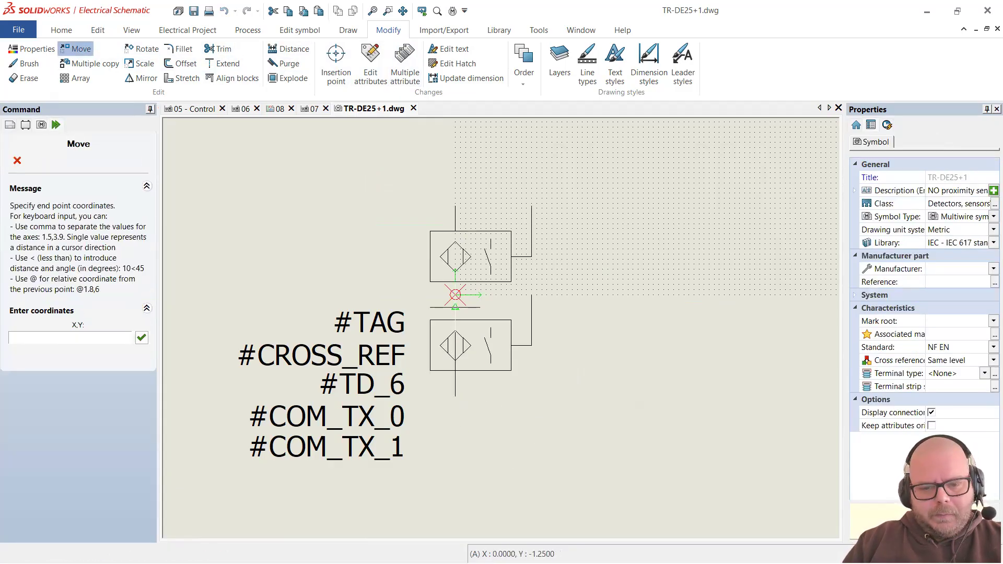
click(455, 282)
Step: Rotate the sensor graphics 90 degrees about the origin so the leads point right
click(688, 351)
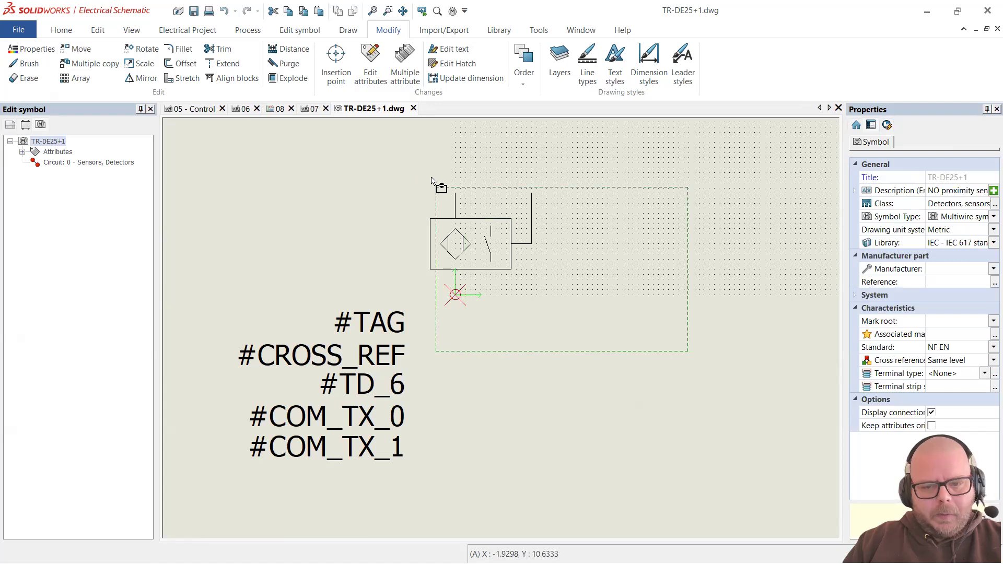
click(429, 179)
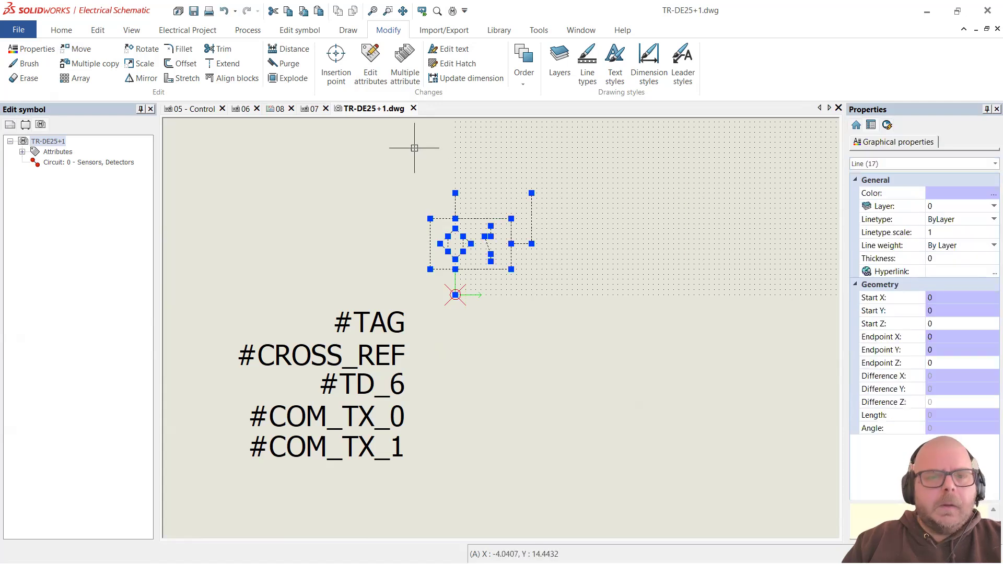
click(130, 50)
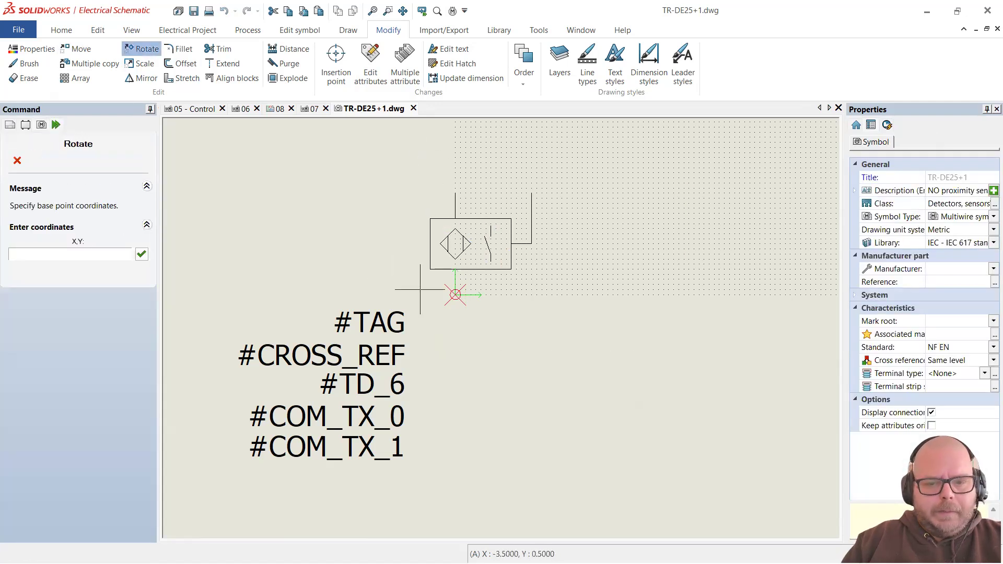
click(455, 294)
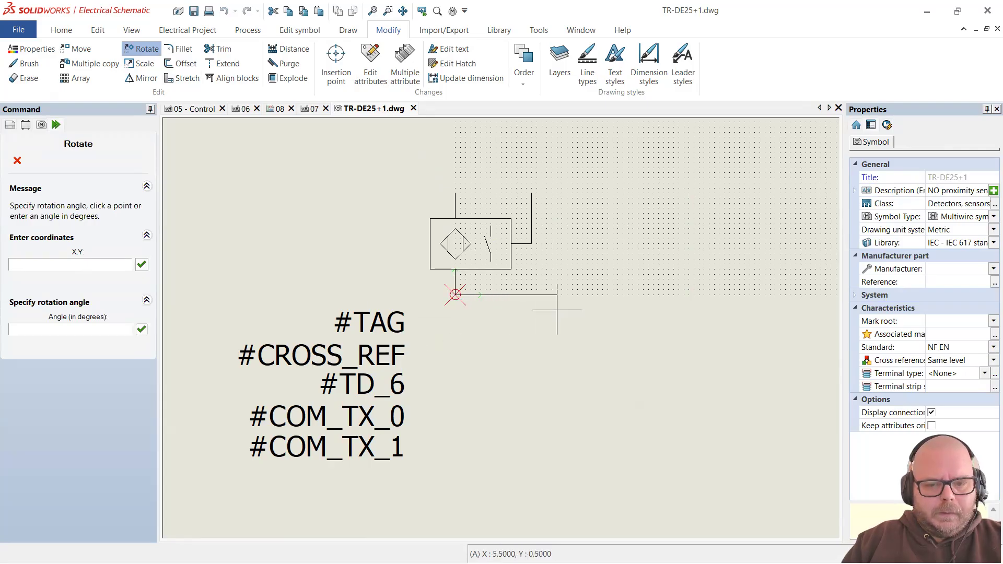
click(454, 294)
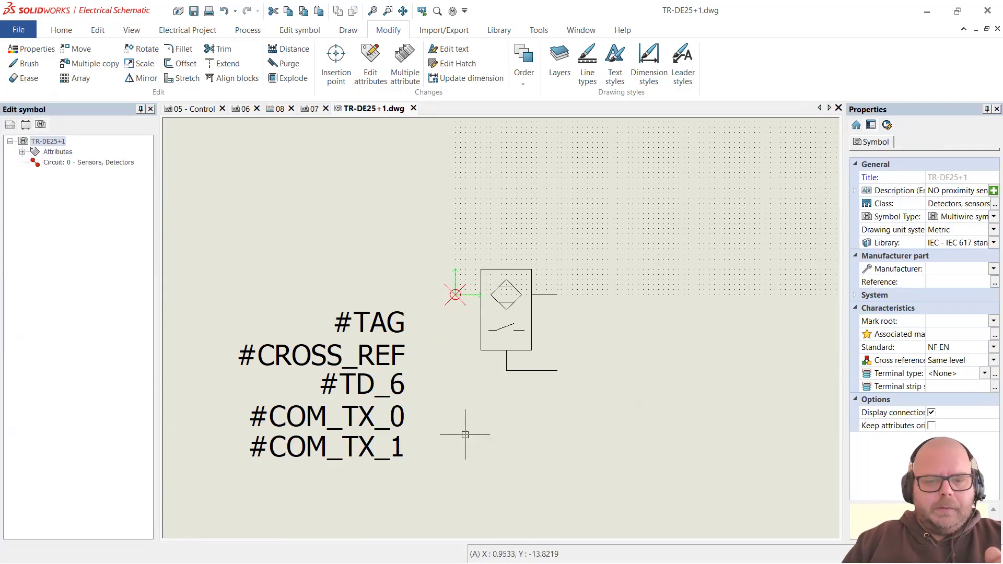
click(396, 320)
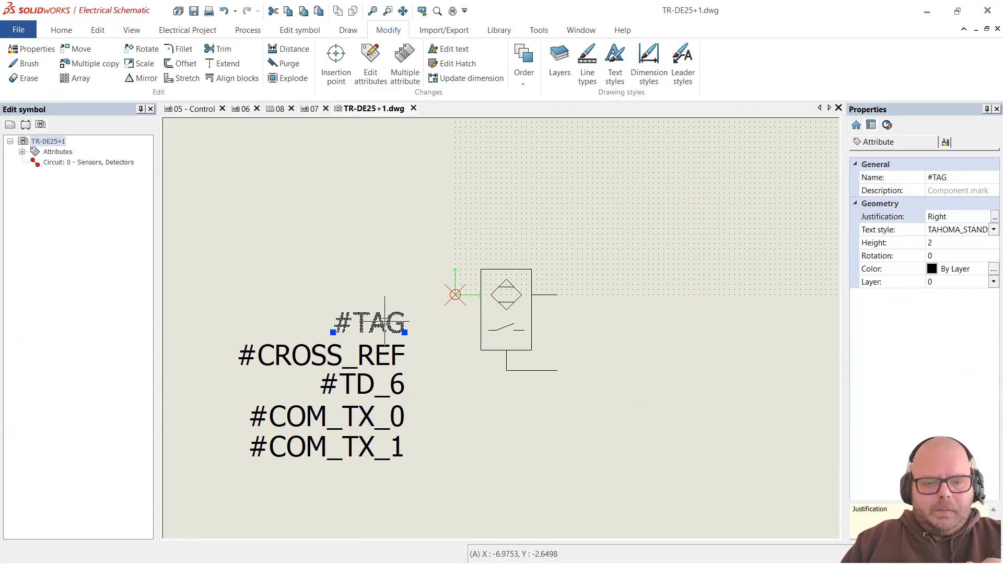
Step: Center-justify #TAG and place it centred above the sensor
drag(371, 327, 509, 250)
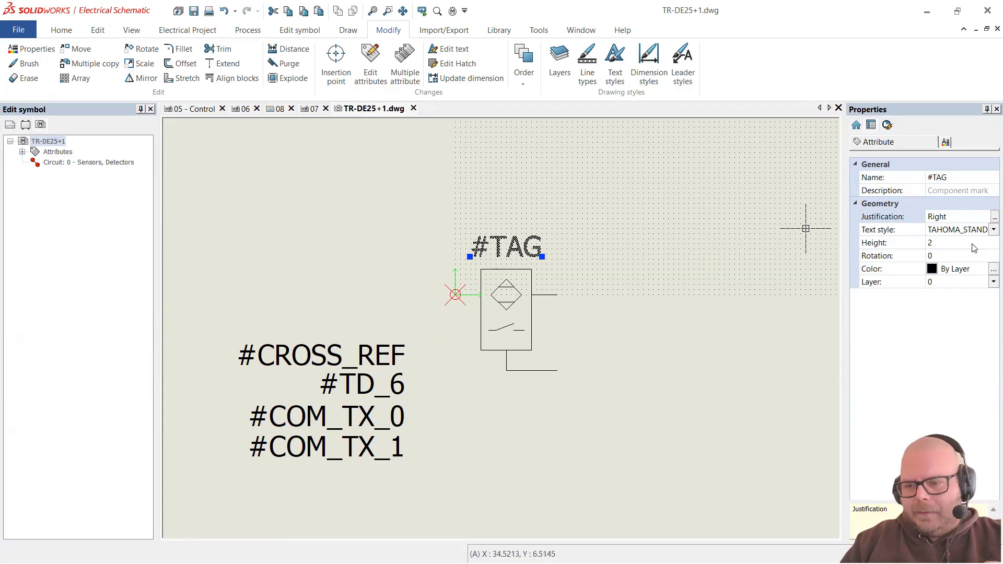
click(992, 217)
click(967, 292)
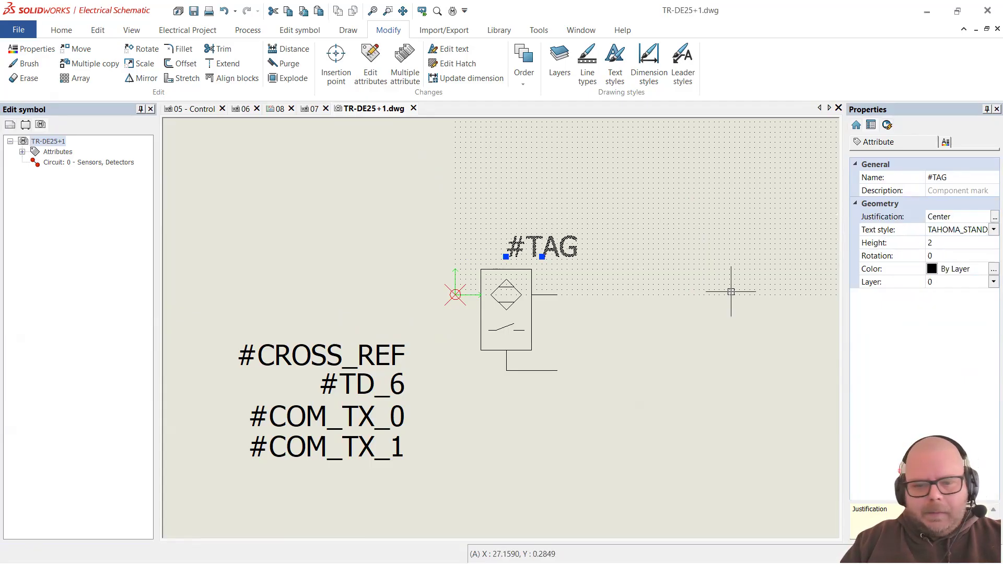
click(542, 256)
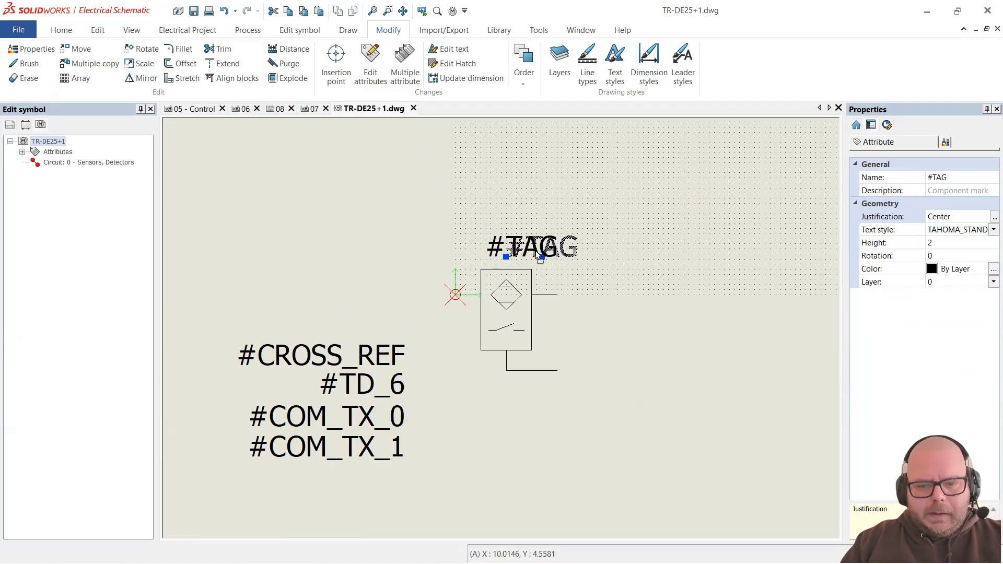
click(506, 261)
key(Escape)
Step: Place #CROSS_REF beside the symbol with text height 1
click(383, 355)
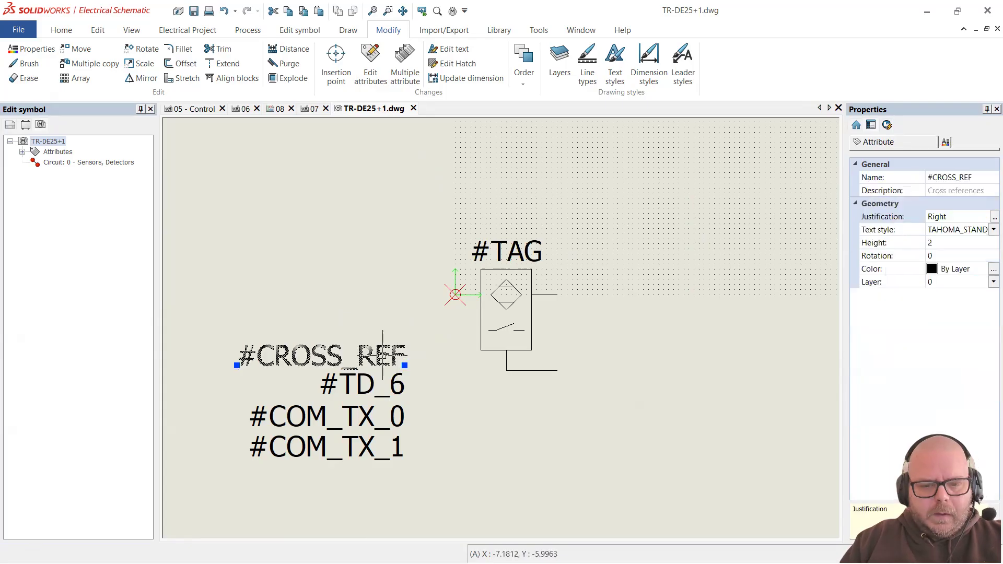
click(404, 365)
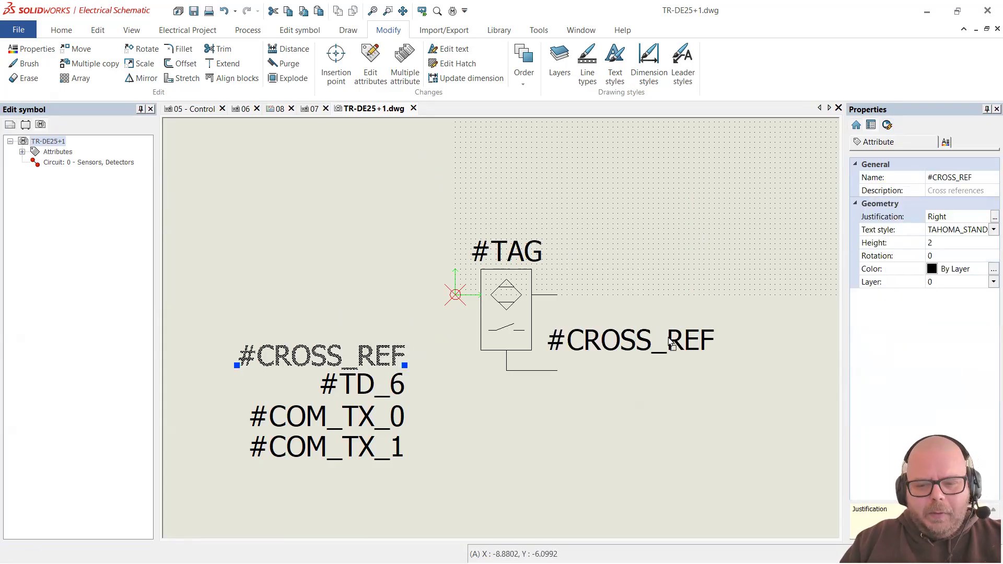
click(669, 343)
click(957, 242)
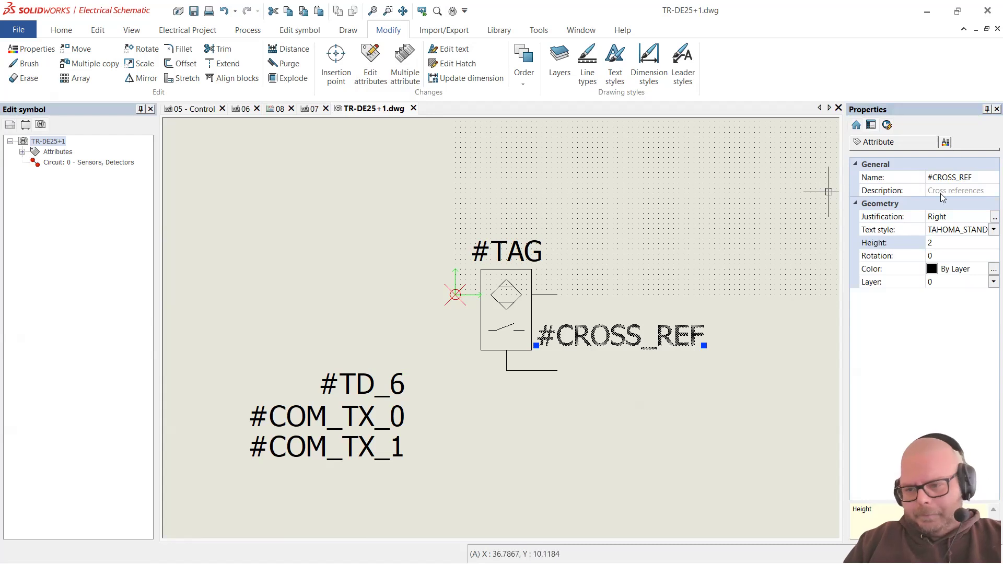
click(930, 243)
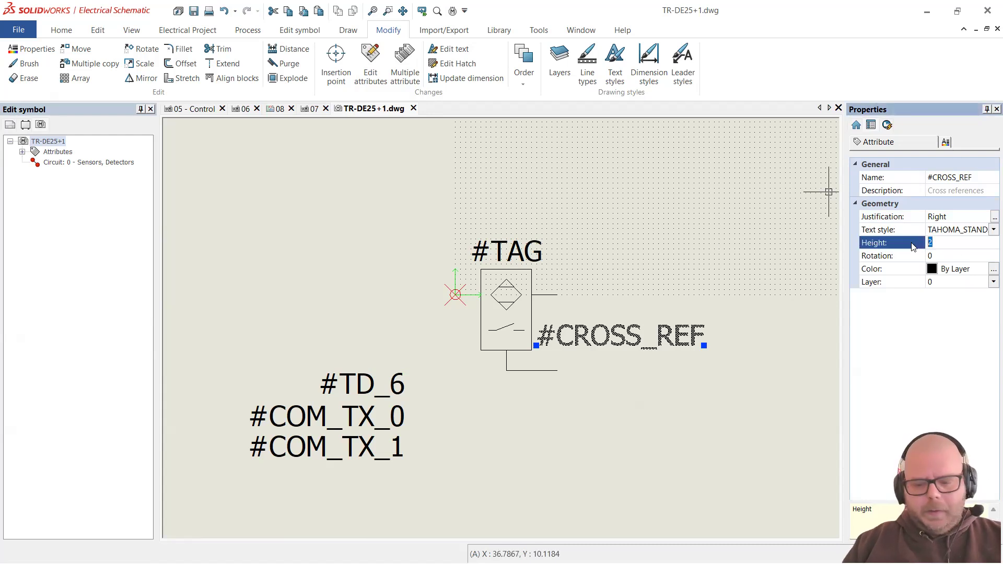
text(1)
key(Return)
click(621, 345)
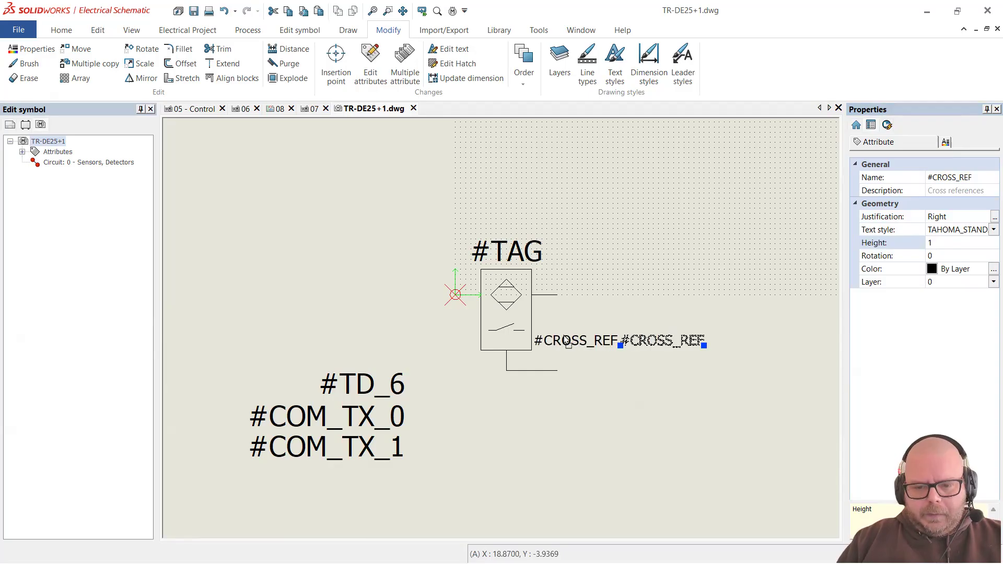
click(533, 345)
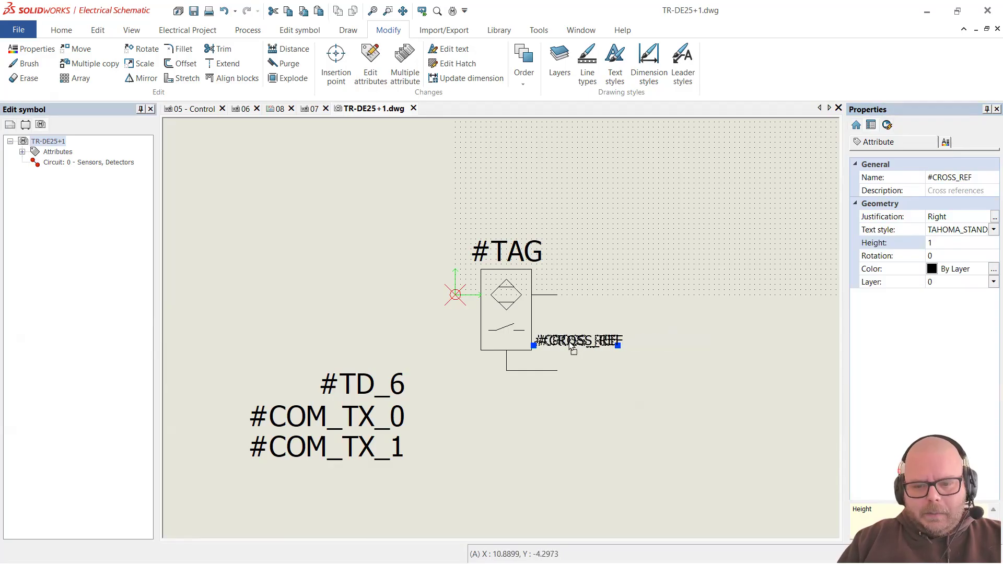
key(Escape)
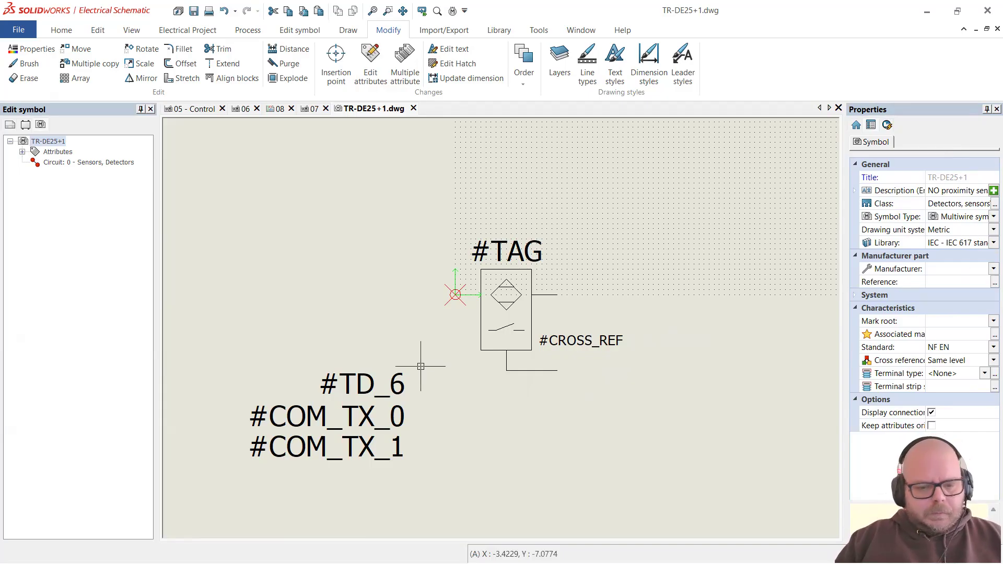
Step: Delete the #TD_6, #COM_TX_0 and #COM_TX_1 attribute texts
click(362, 416)
click(361, 447)
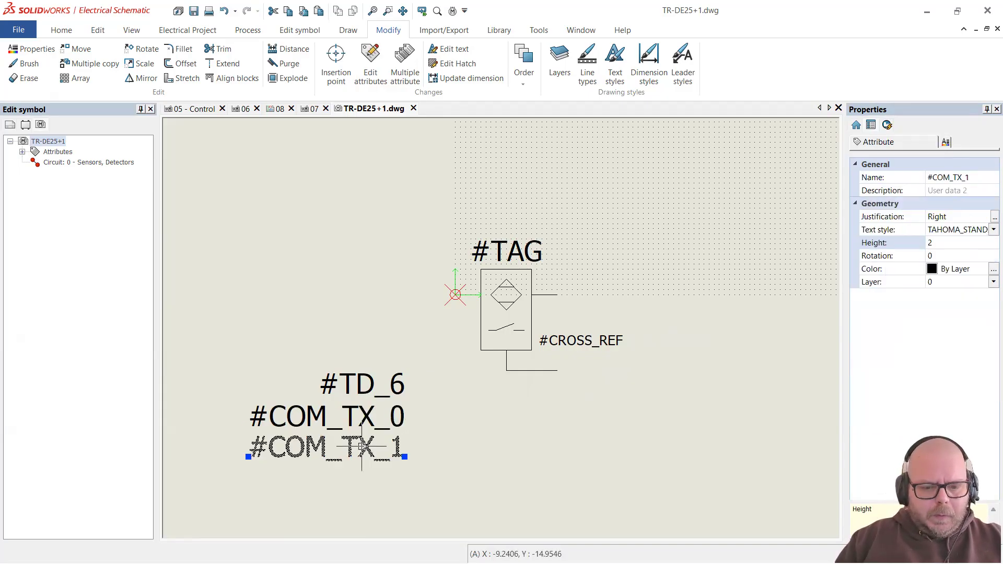
click(440, 470)
click(314, 353)
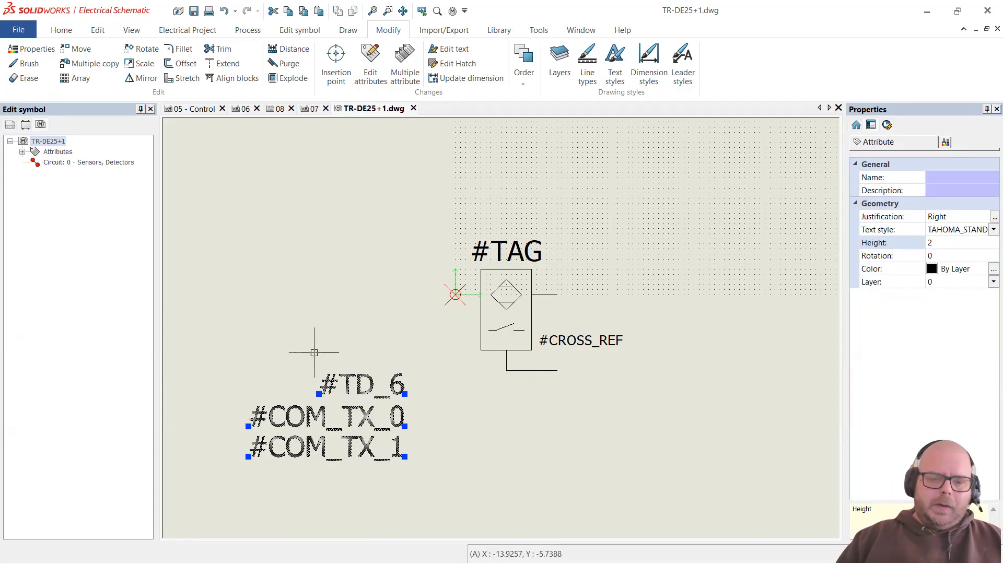
key(Delete)
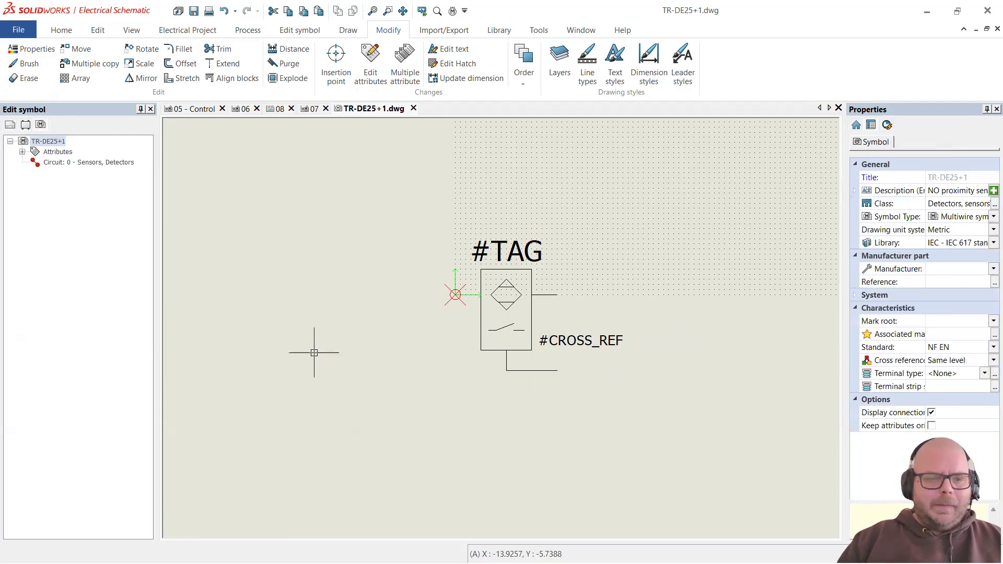
Step: Insert the #REF_MAN_ALL and #REF_REF_ALL Manufacturer part attributes left of the symbol
right_click(62, 154)
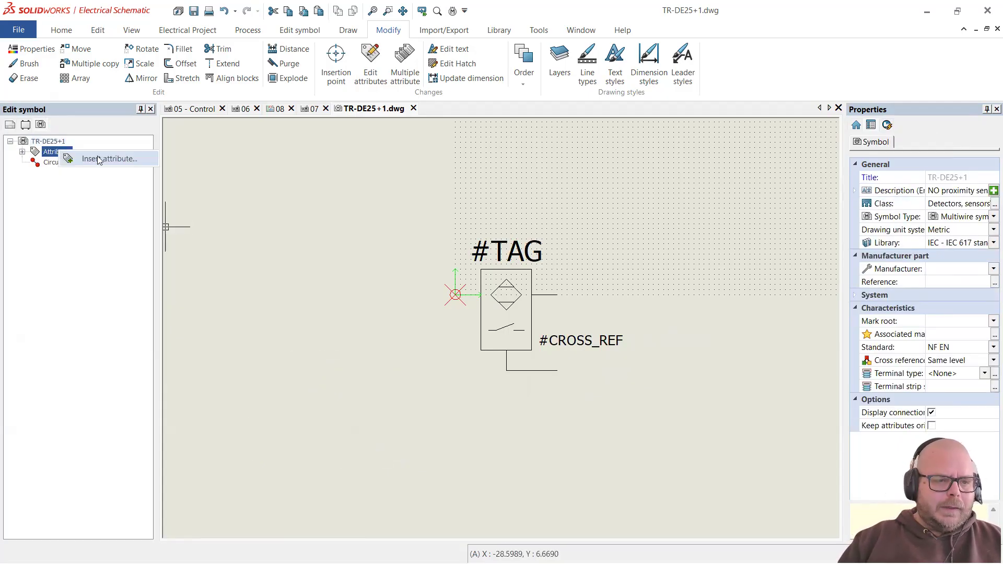
click(90, 158)
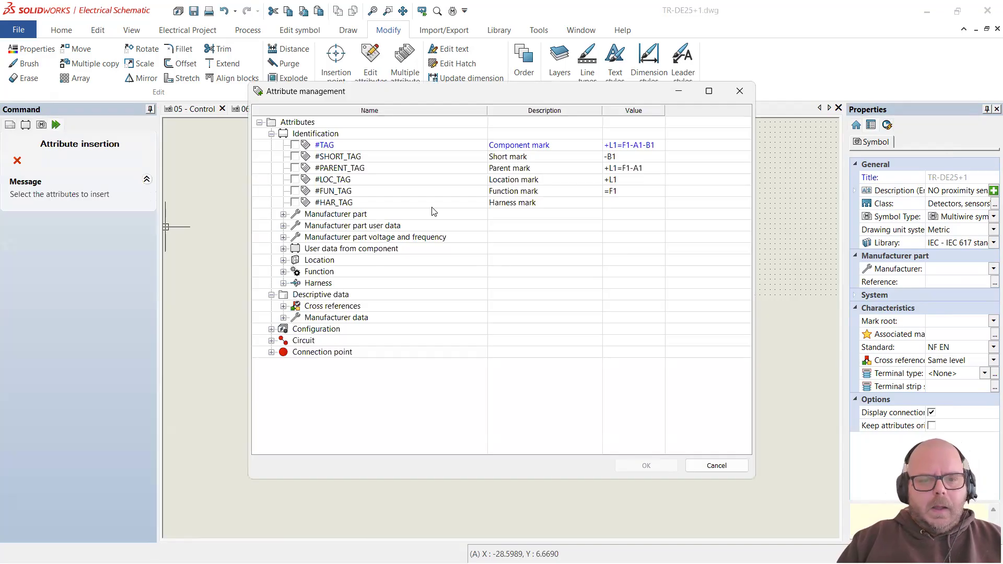
click(283, 214)
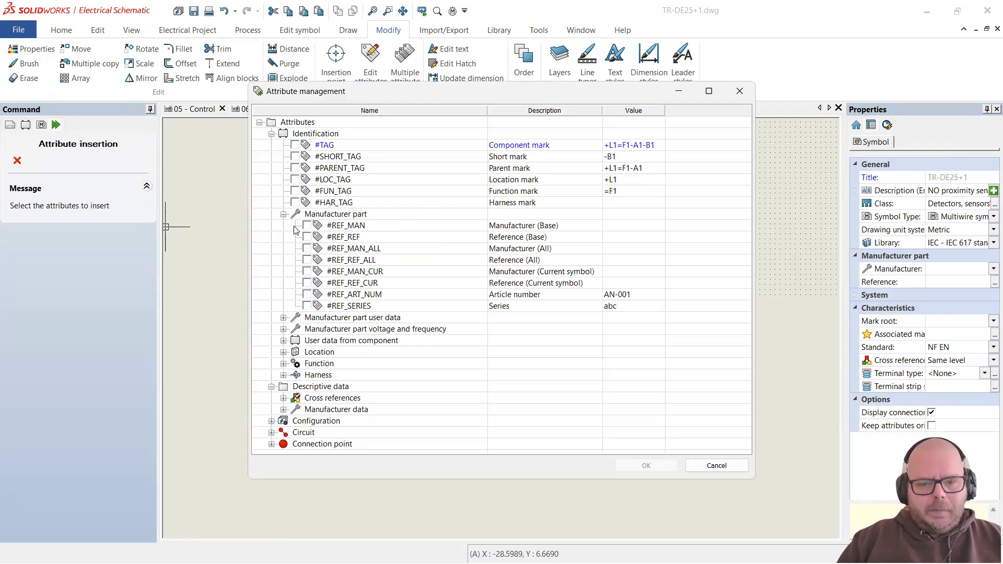
click(308, 249)
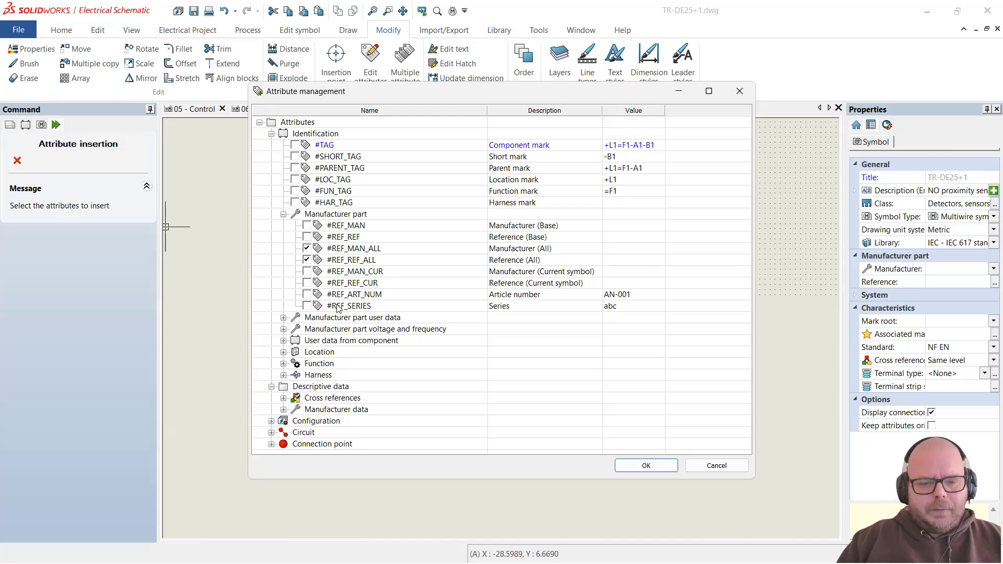
click(647, 466)
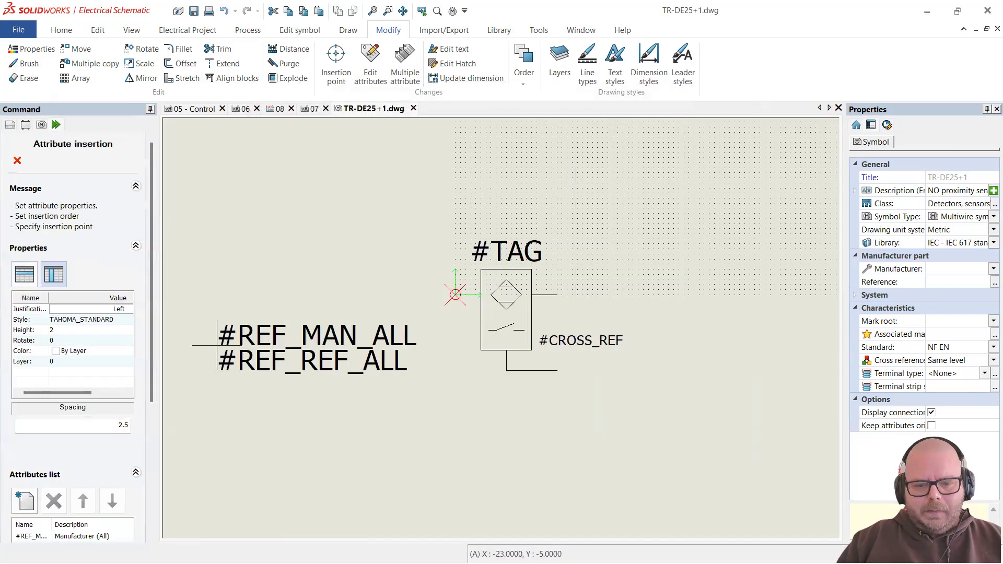
click(217, 344)
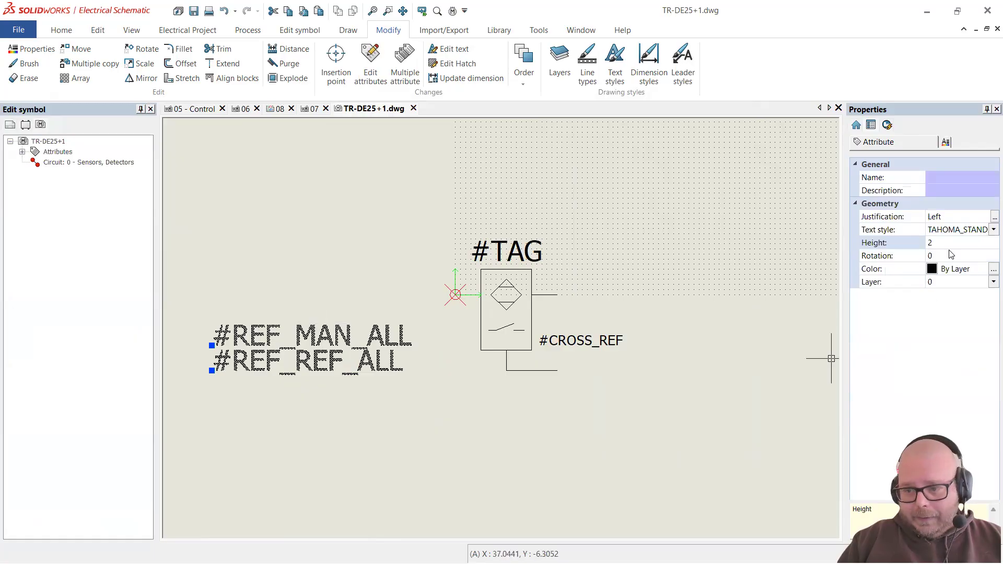
Step: Set the two new attributes' text height to 1.5
click(954, 243)
text(1.)
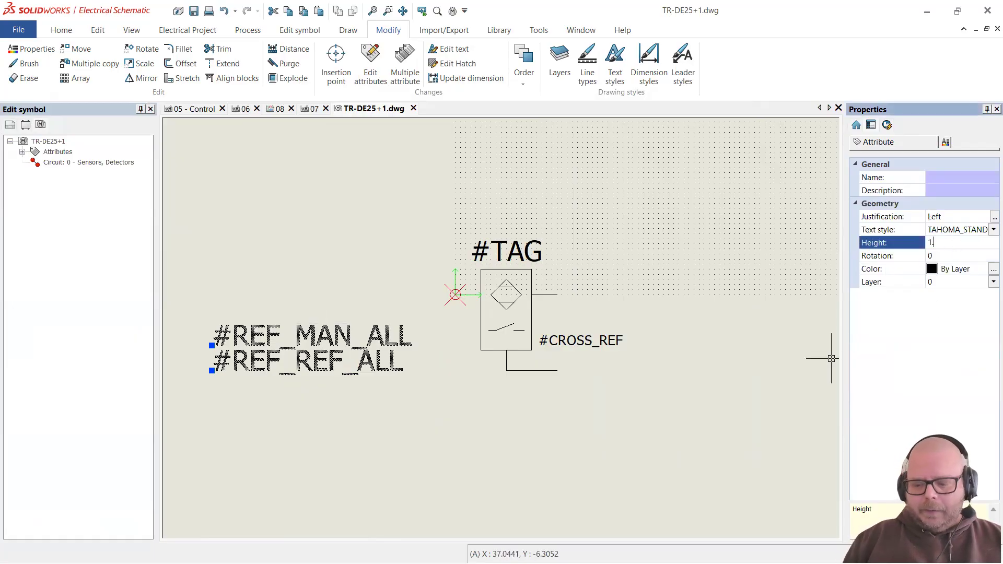
text(5)
key(Return)
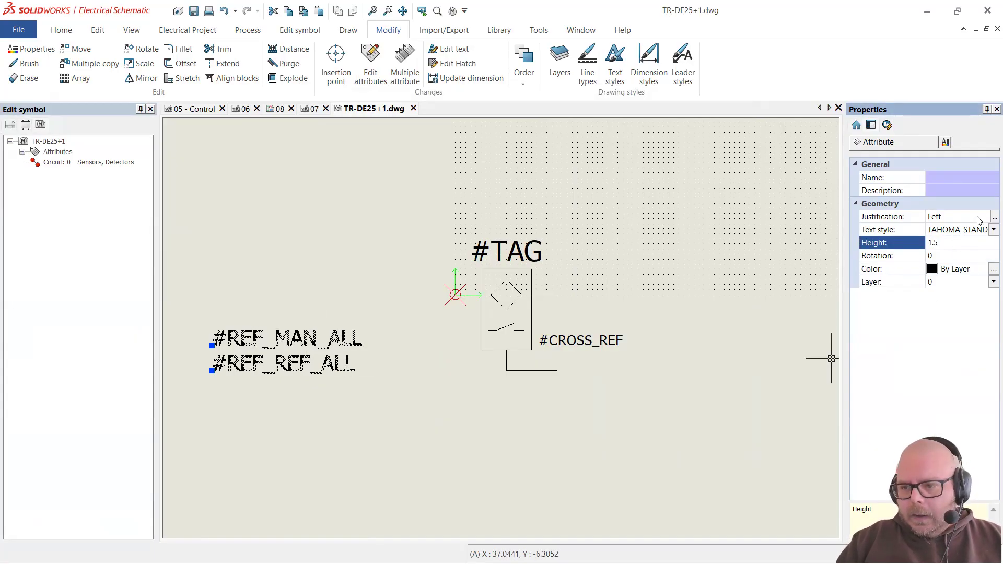
click(988, 218)
click(993, 217)
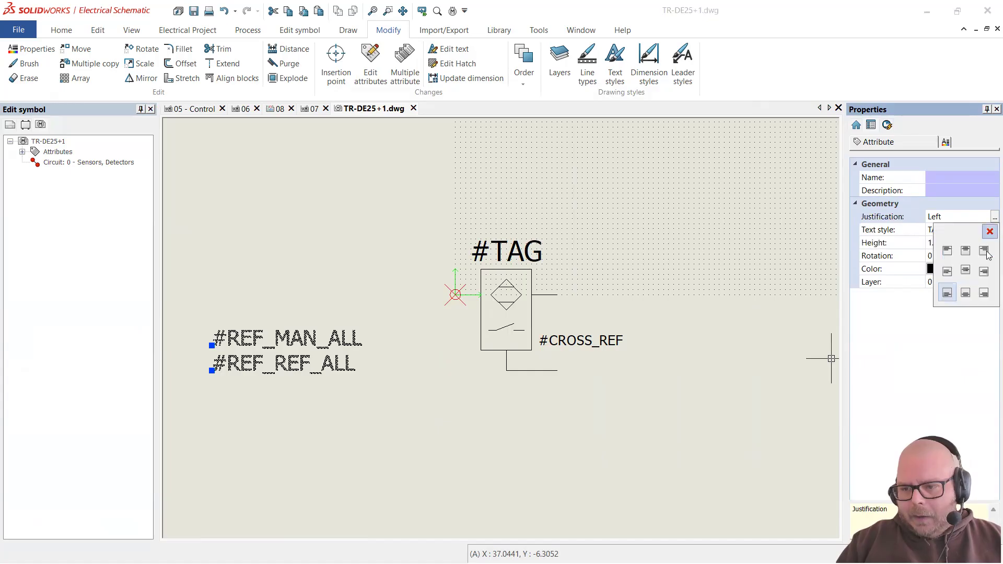
Step: Right-justify #REF_MAN_ALL and #REF_REF_ALL and drag them against the symbol's left side
click(984, 293)
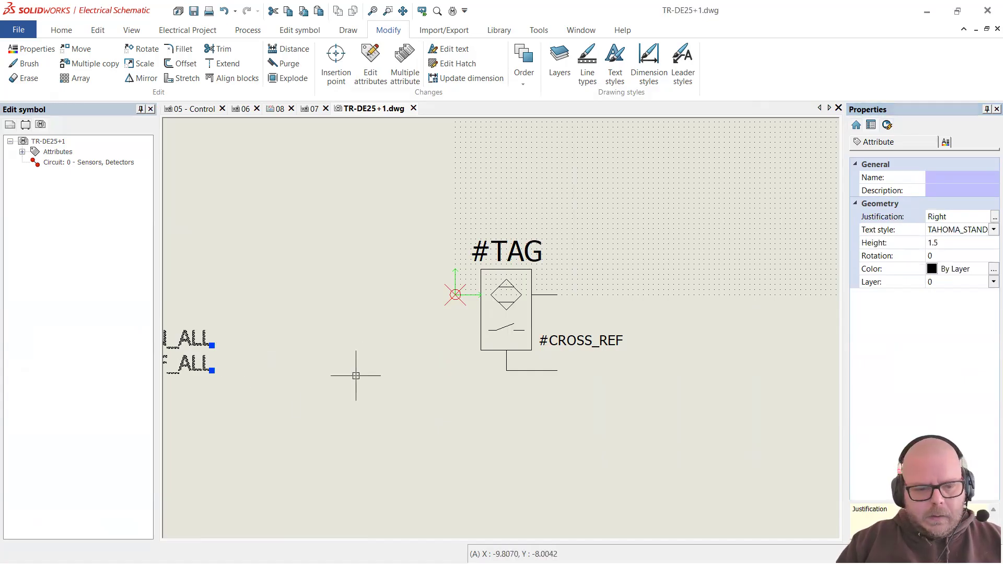
drag(188, 369, 452, 377)
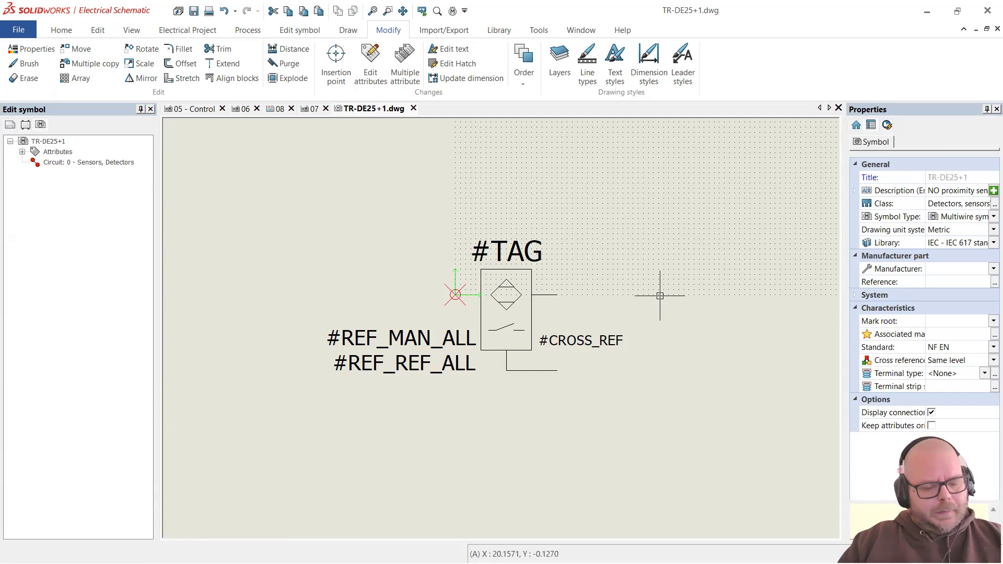
click(94, 164)
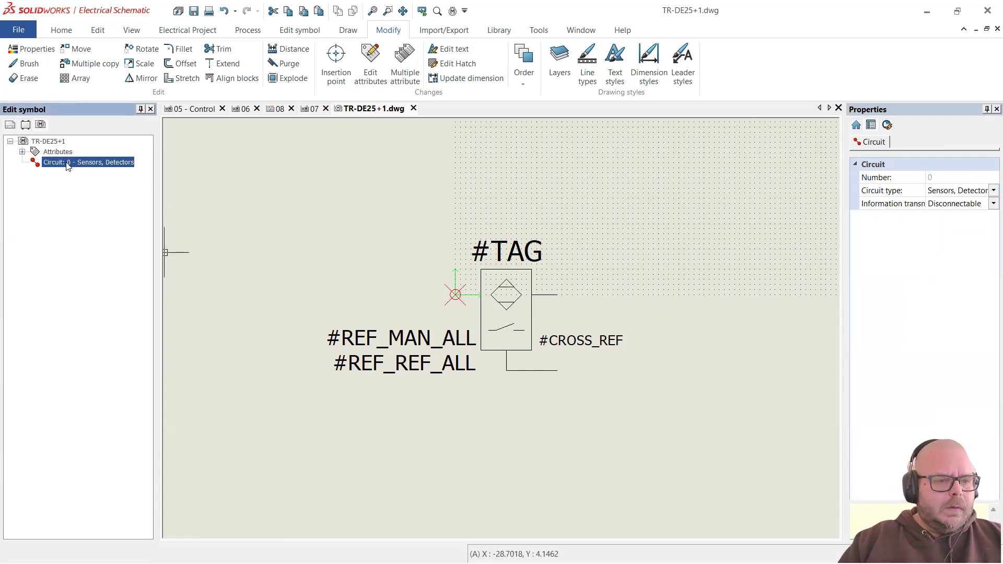
Step: Delete the old circuit and create a new Sensors, Detectors circuit for the symbol
right_click(67, 166)
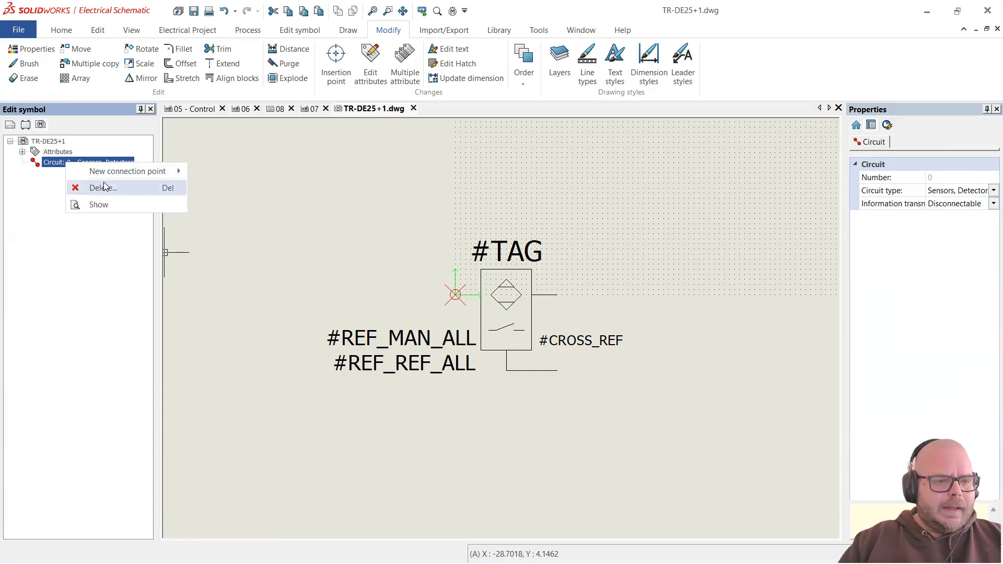
click(104, 184)
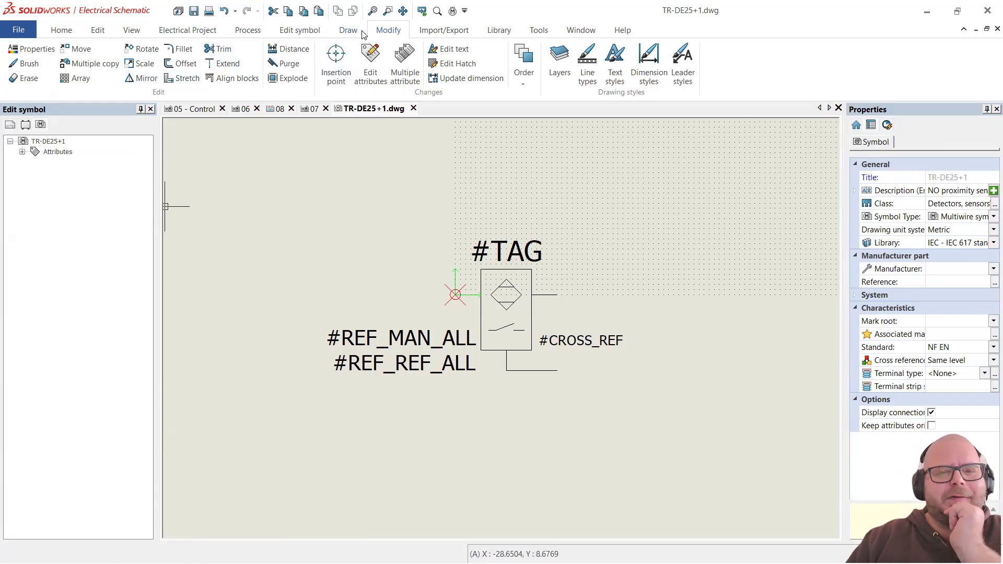
click(299, 29)
click(102, 62)
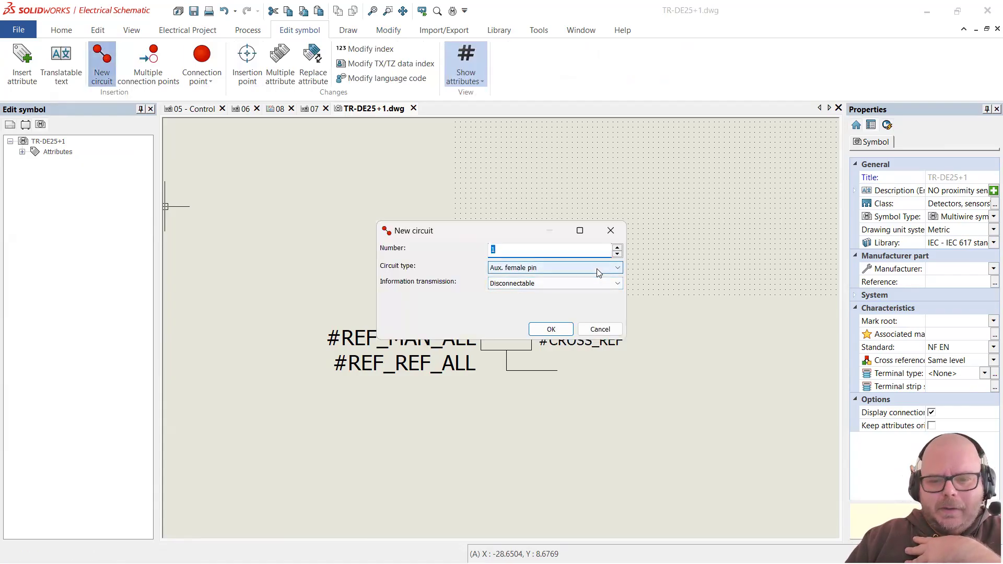
click(597, 269)
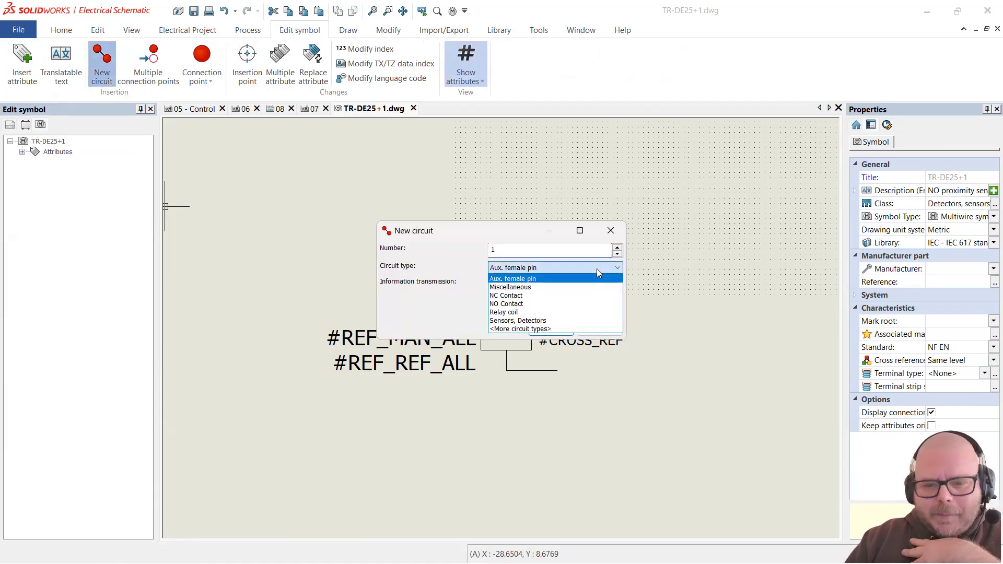
click(562, 320)
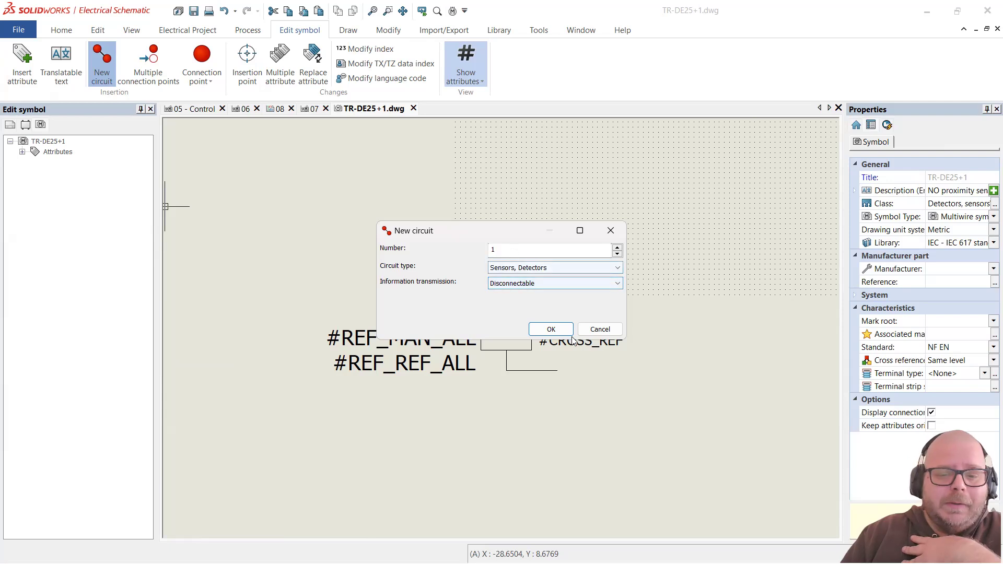
click(551, 329)
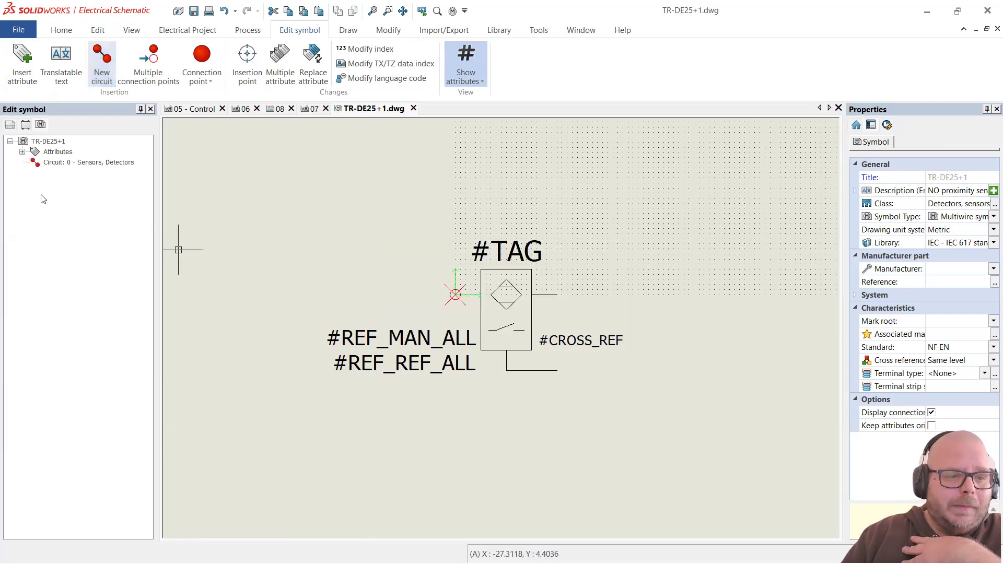
click(88, 162)
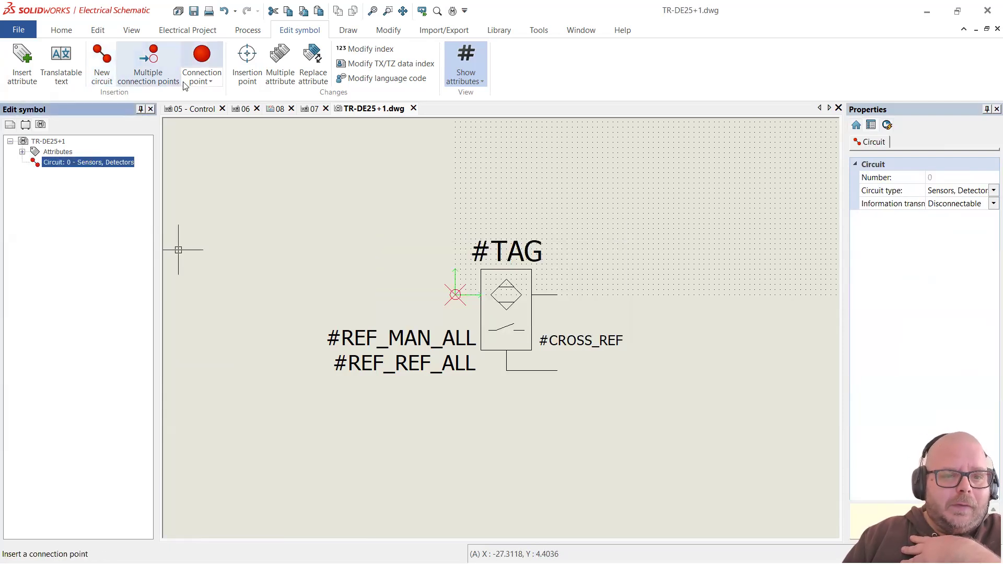
click(203, 57)
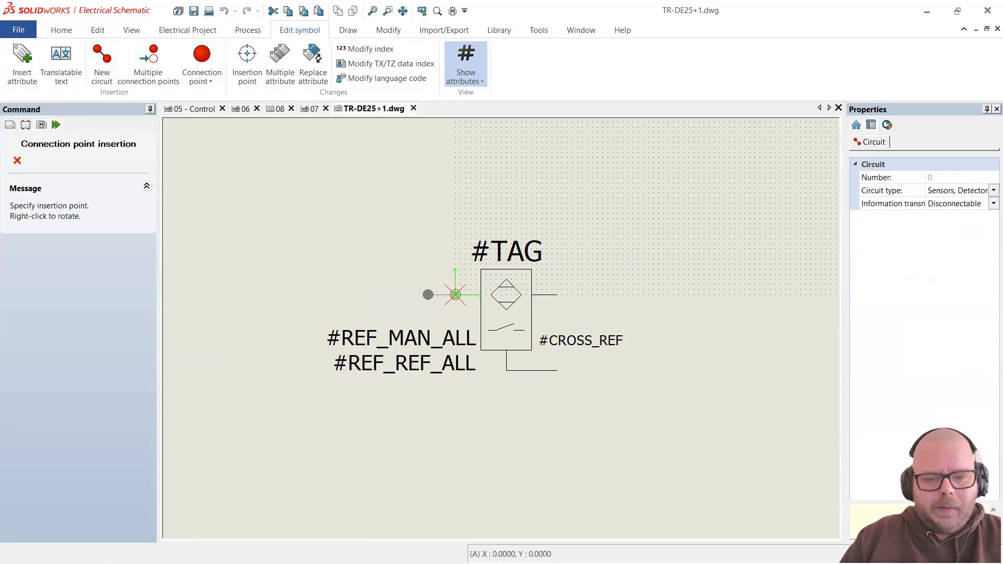
Step: Place three connection points on the sensor's left, right and lower-right leads
click(428, 294)
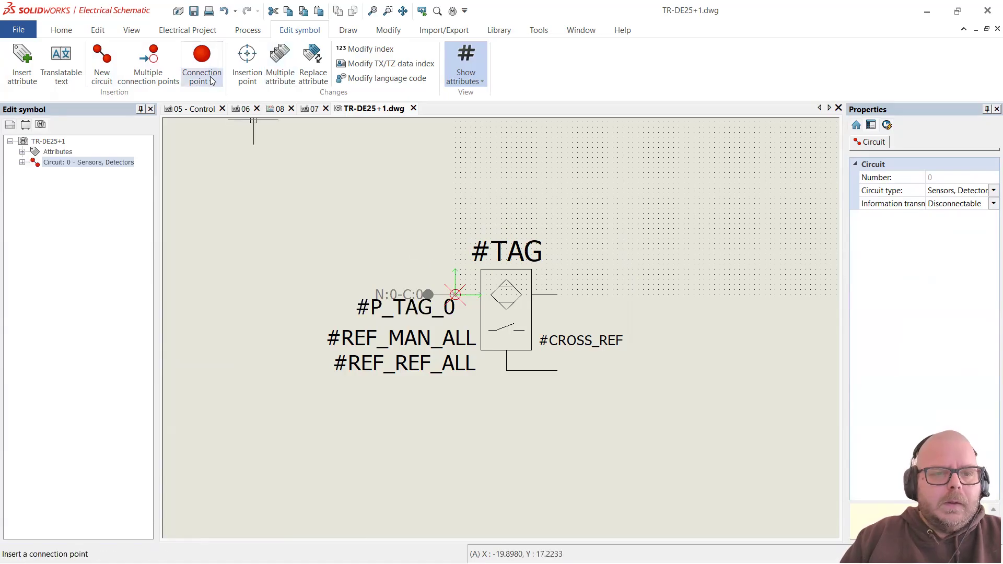
click(209, 57)
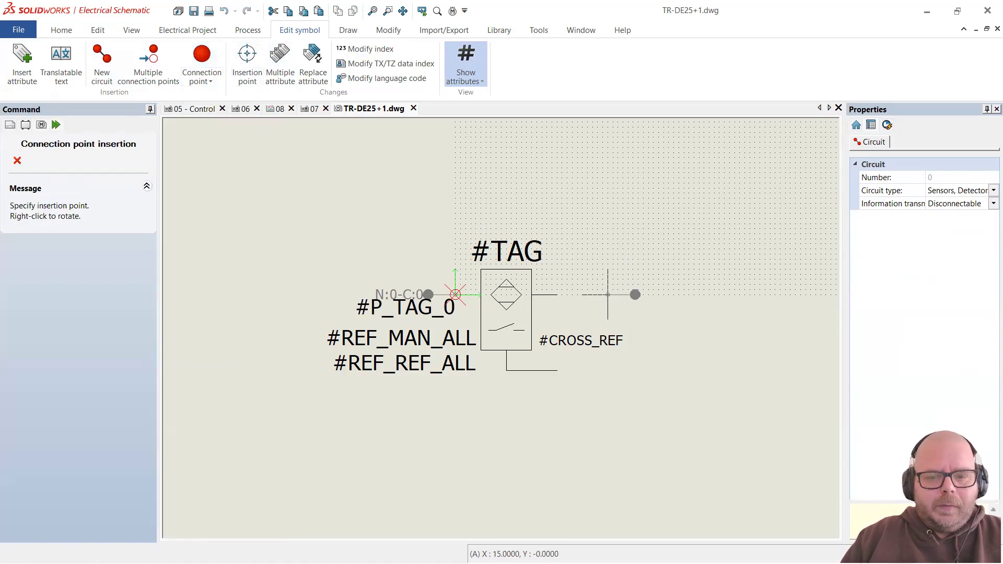
click(584, 294)
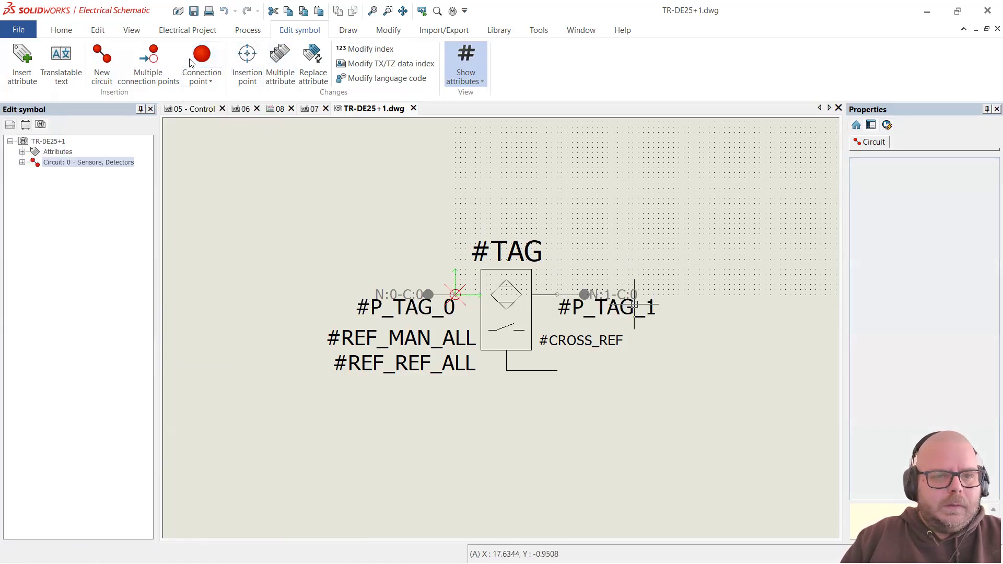
click(201, 57)
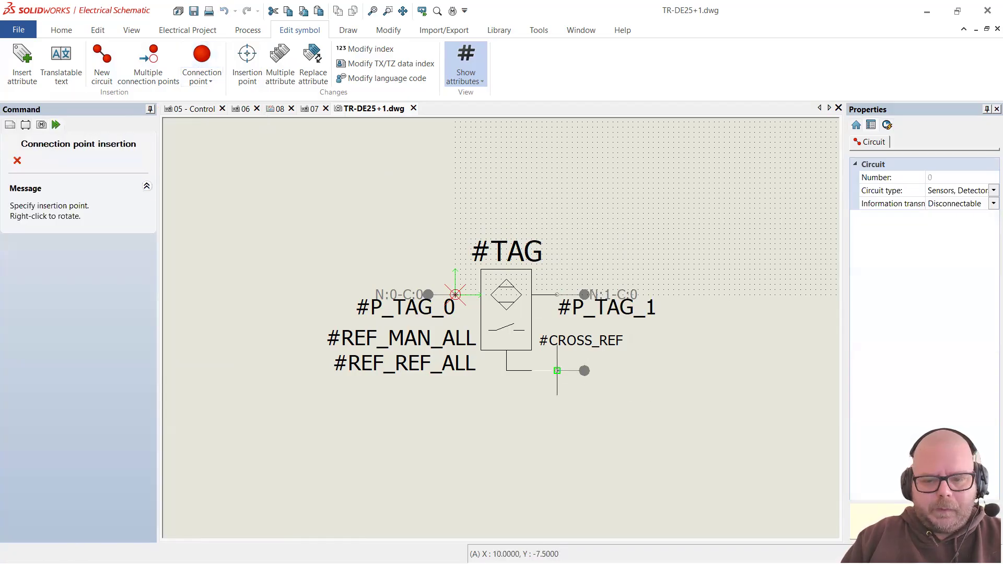
click(557, 371)
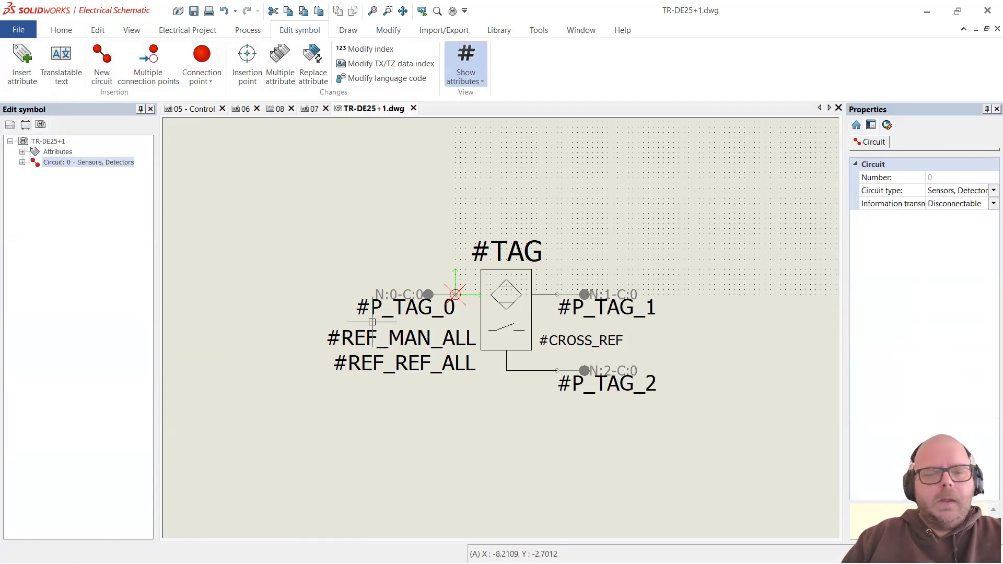
Step: Set the #P_TAG_0, #P_TAG_1 and #P_TAG_2 label text height to 1
click(413, 308)
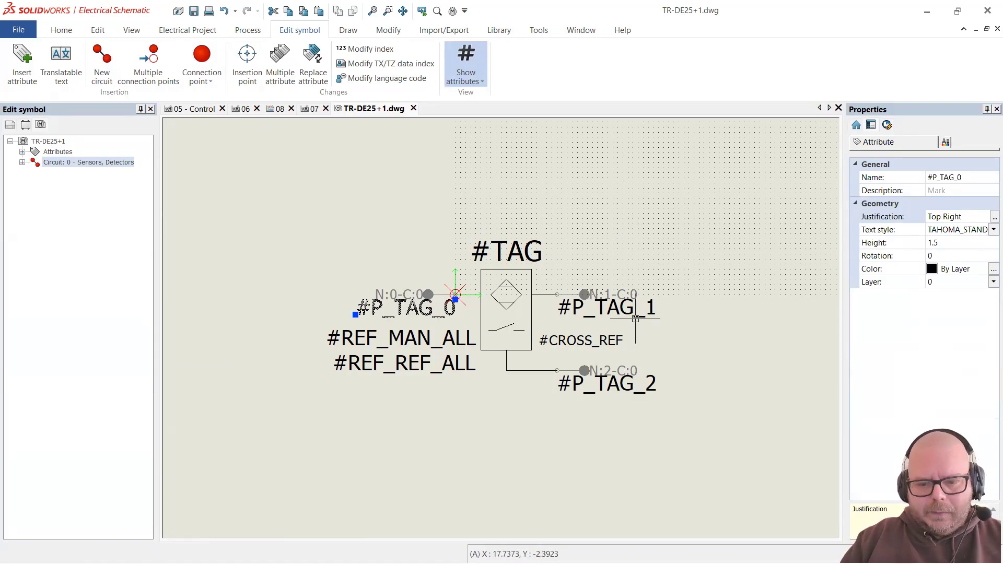
click(635, 319)
click(652, 379)
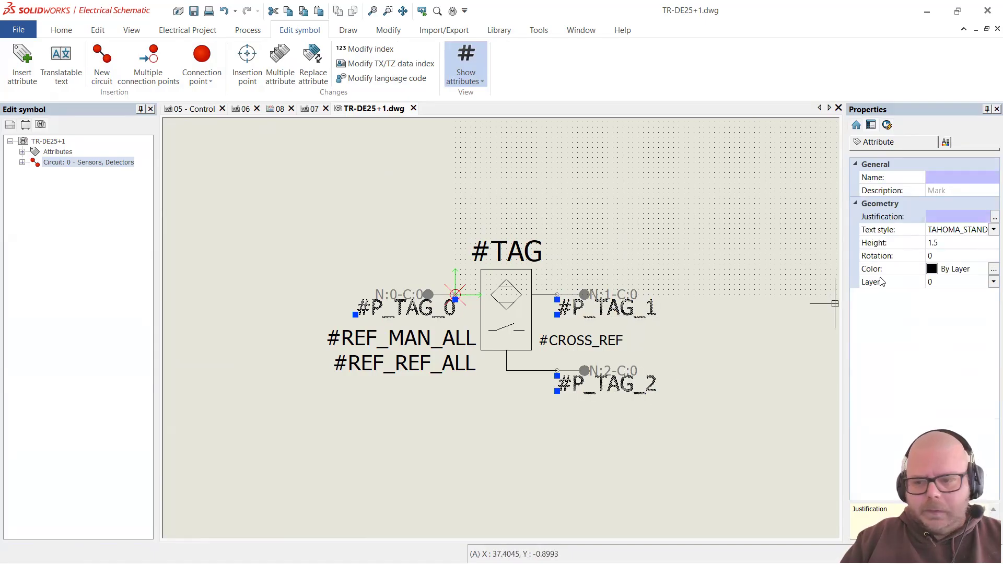
click(951, 243)
key(BackSpace)
key(BackSpace)
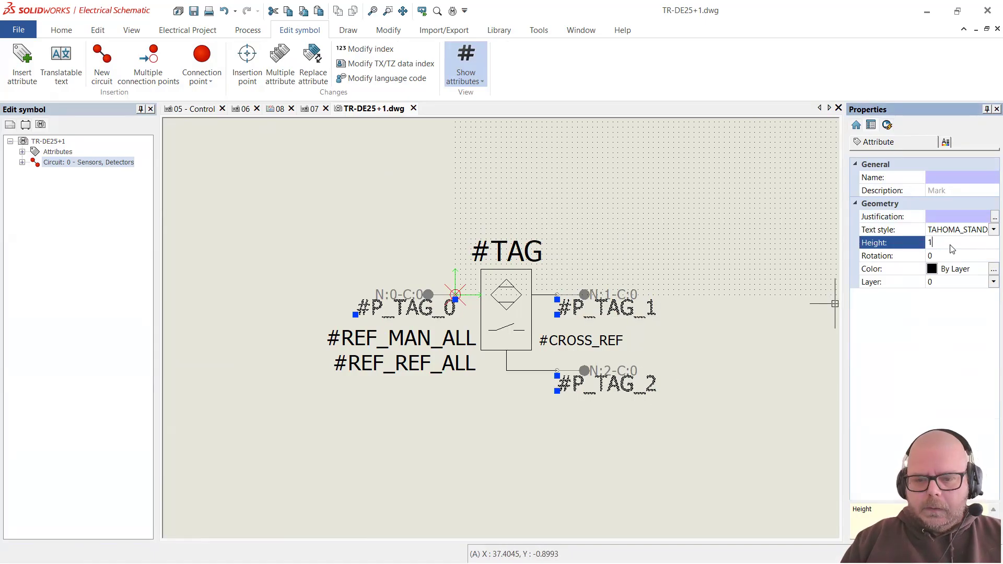
key(Return)
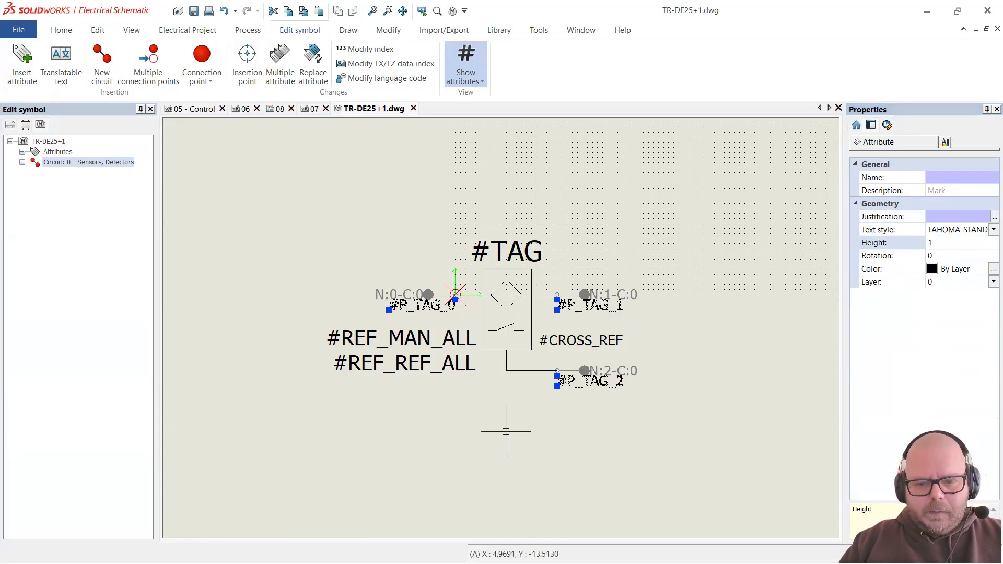
key(Escape)
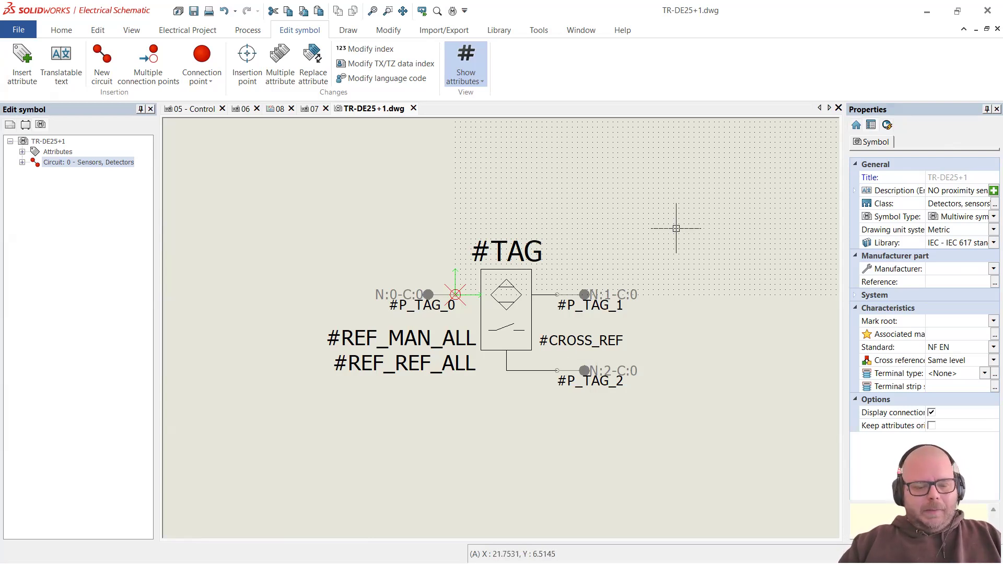
Step: Close TR-DE25+1 and open properties of 'NO proximity sensor, 3 wires' in Symbol management
click(413, 109)
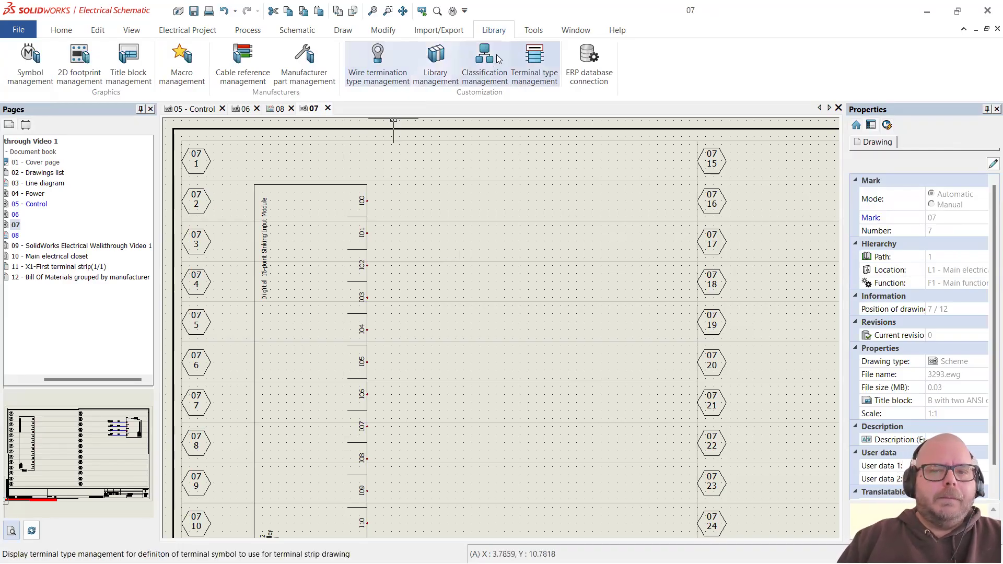
click(38, 71)
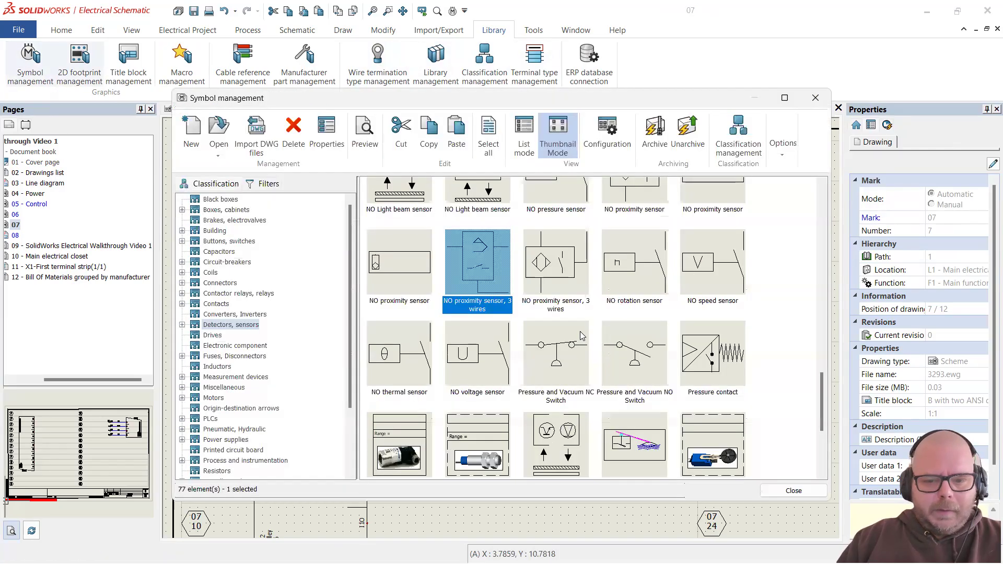
right_click(487, 270)
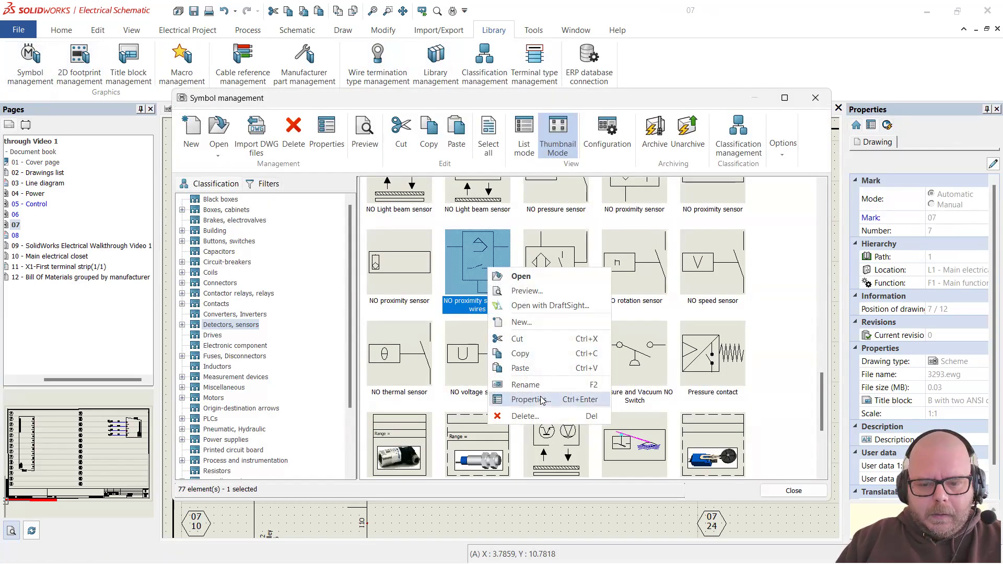
click(489, 278)
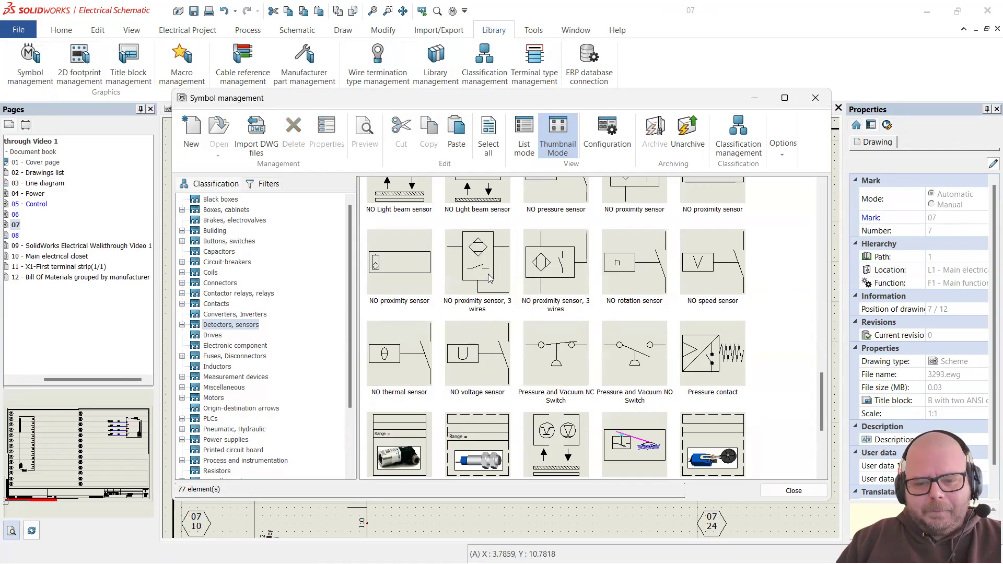
click(477, 309)
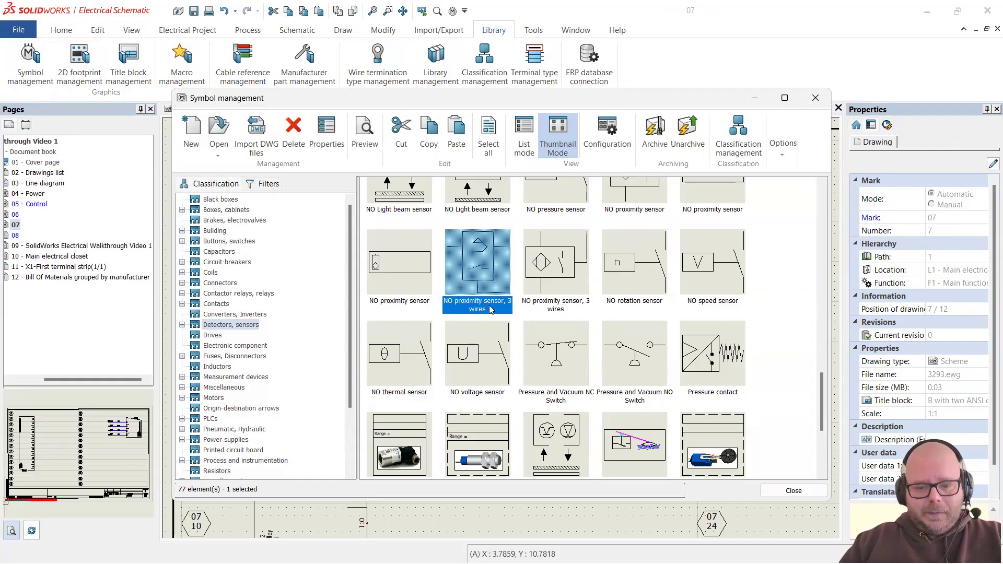
right_click(484, 287)
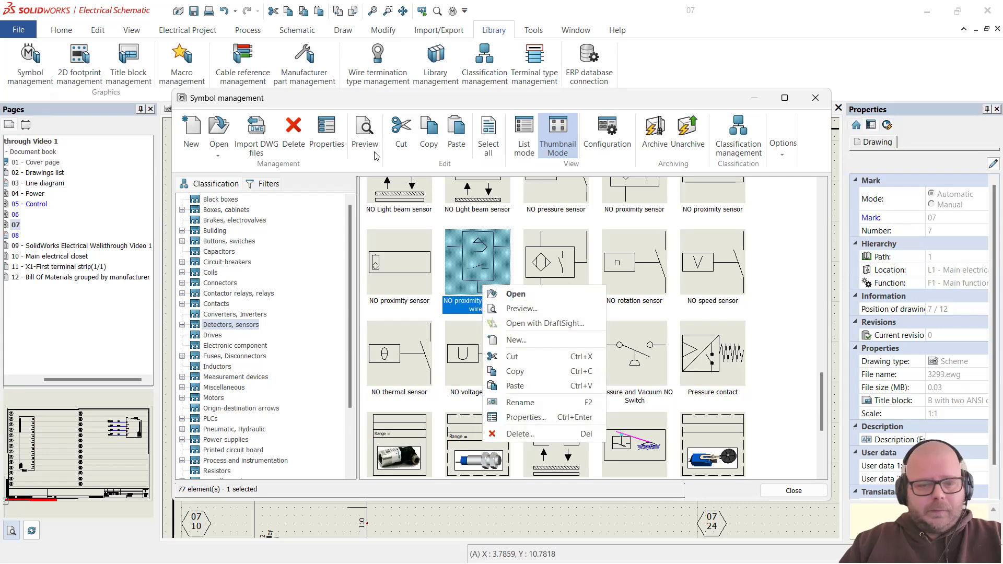
click(322, 131)
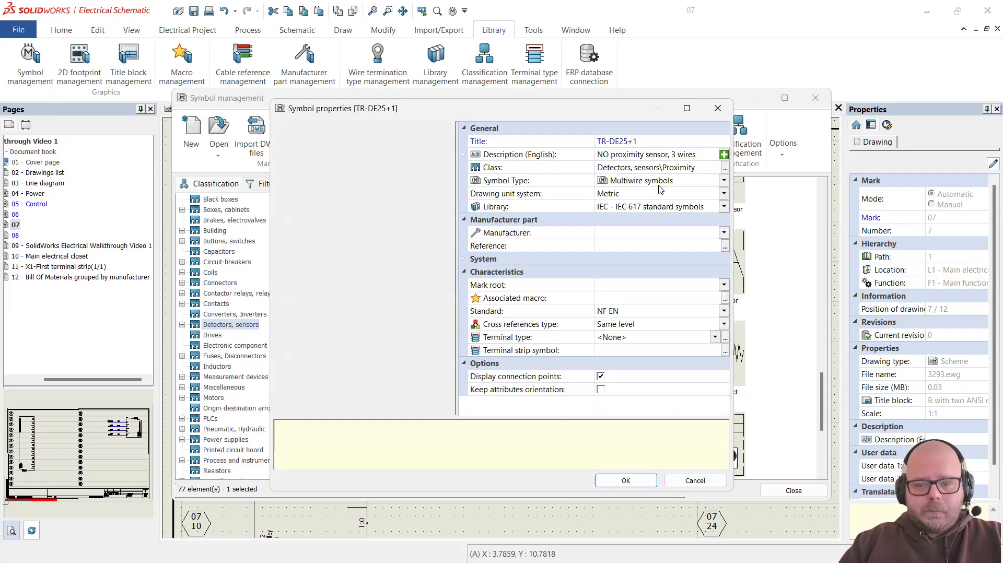
Step: Check the symbol's English description, then close the properties and Symbol management
click(703, 155)
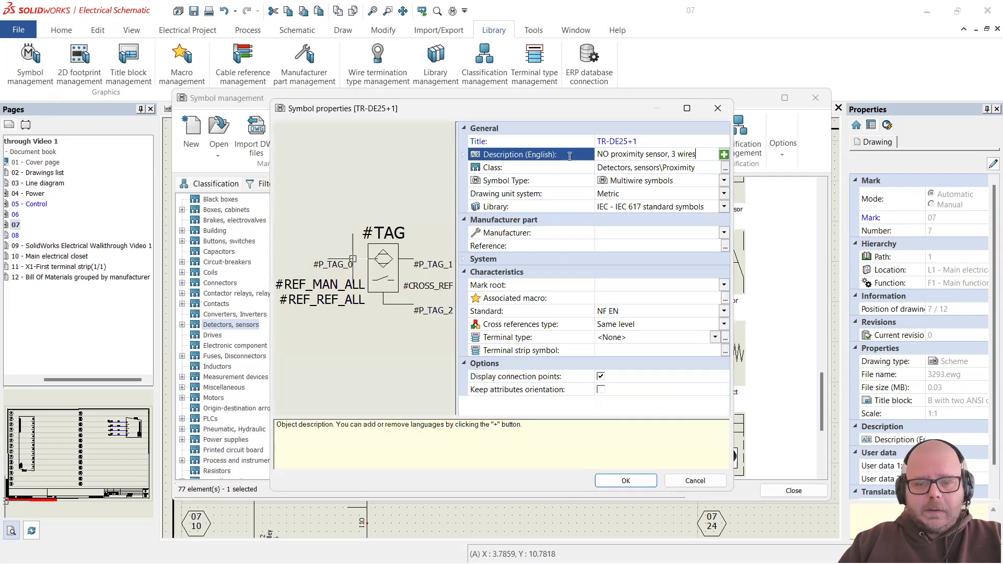
drag(701, 155, 570, 159)
click(702, 155)
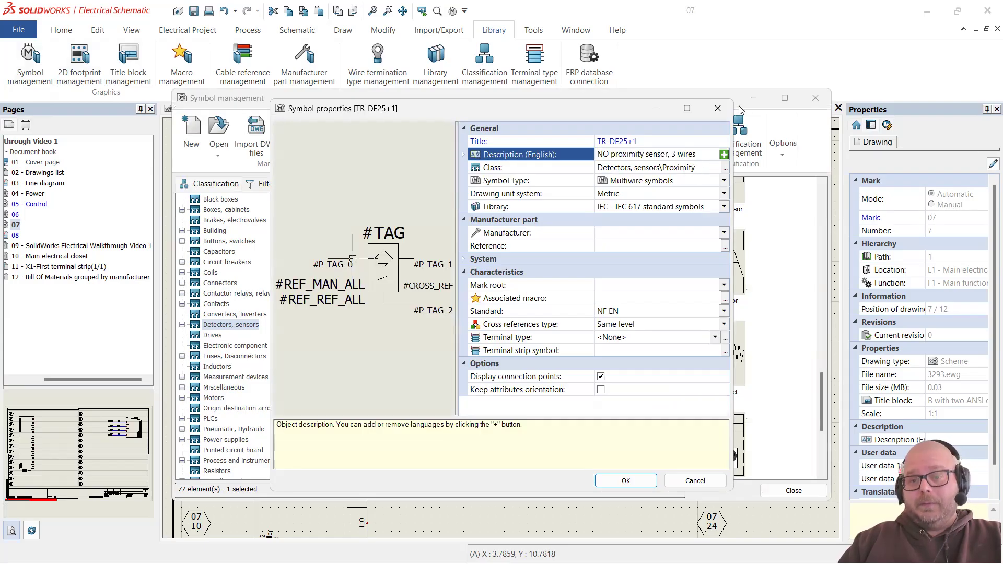
click(723, 110)
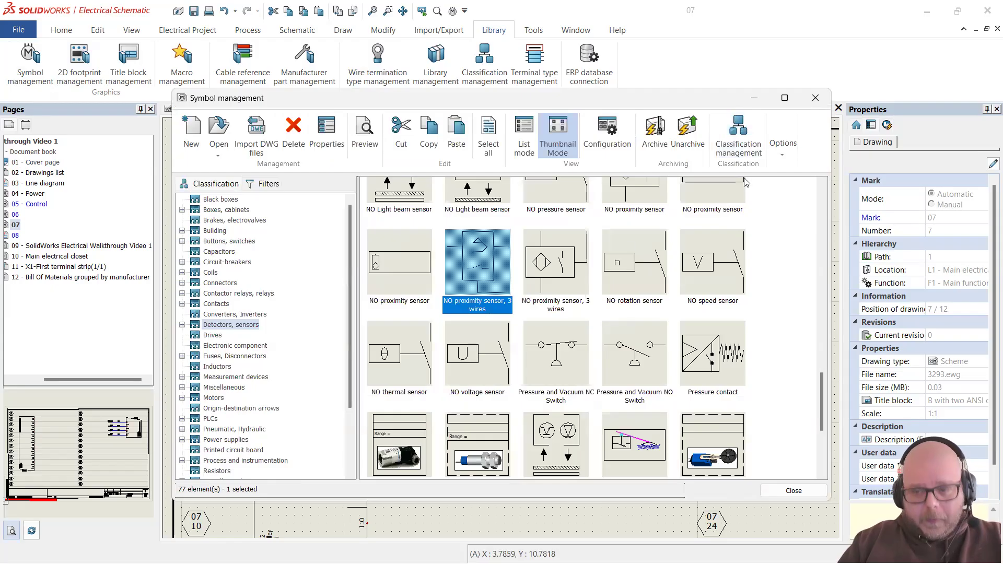
click(820, 99)
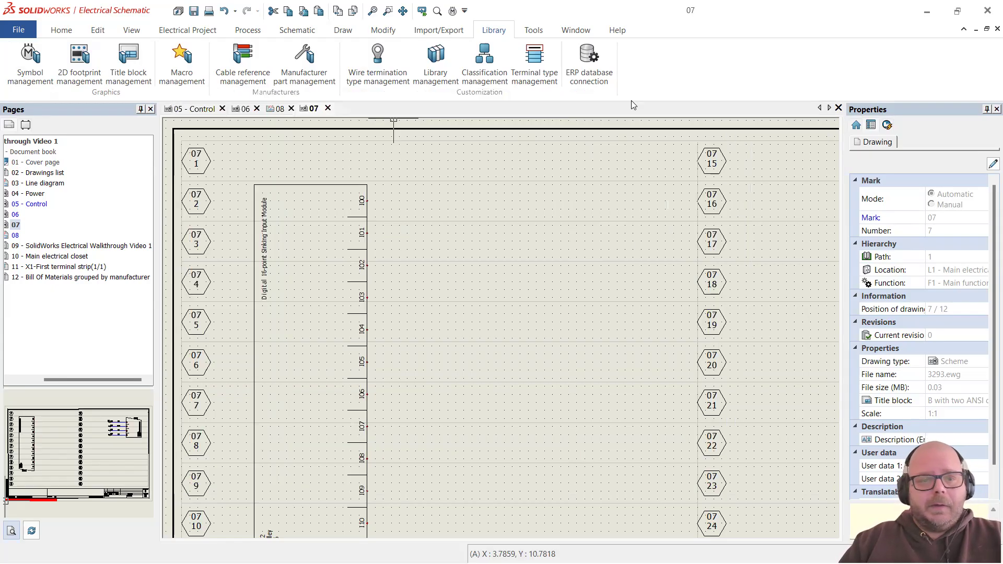
Step: Open properties of Rockwell part 872C-M4CP12-D4 from the Detectors, sensors class
click(328, 92)
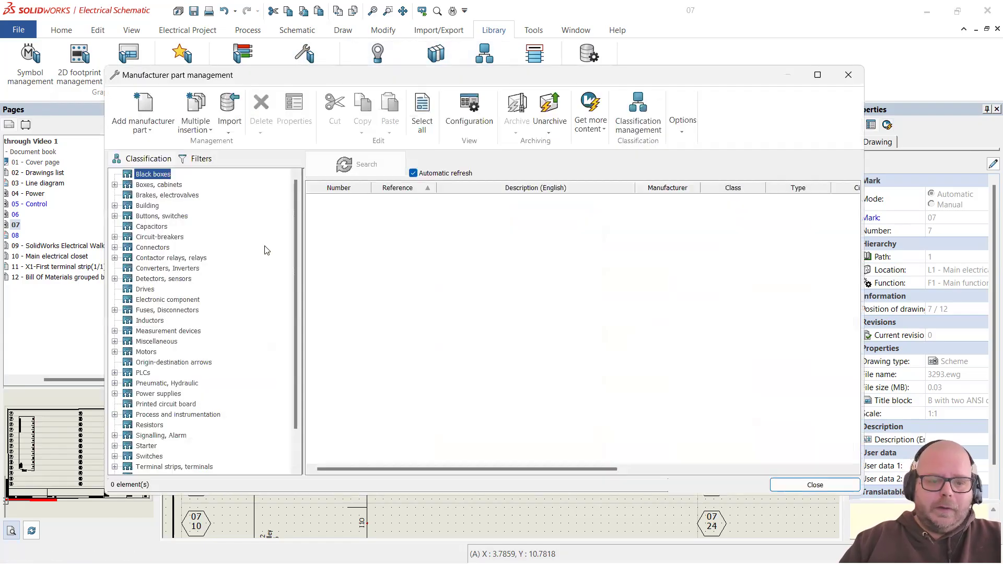
click(182, 278)
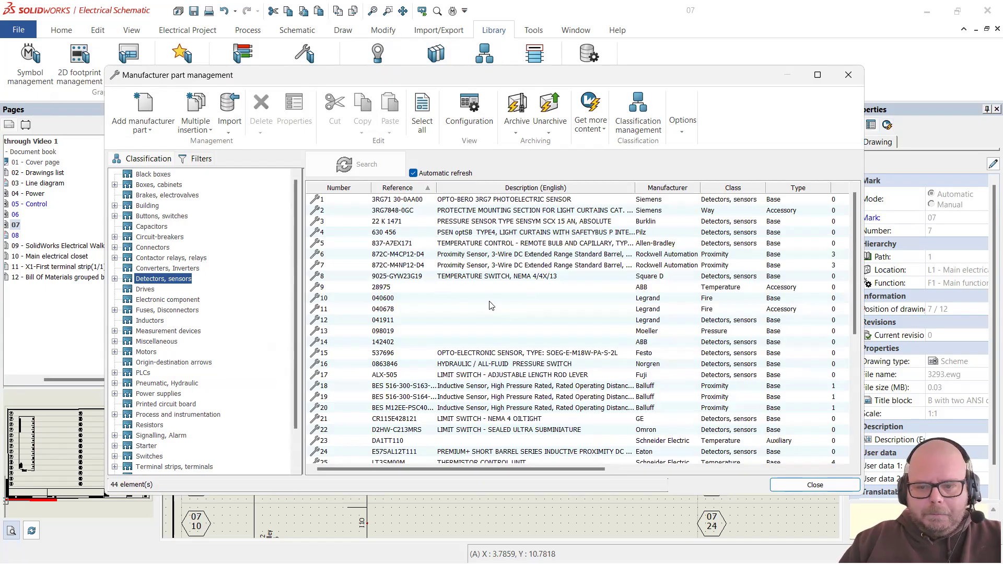
scroll(415, 287, down, 5)
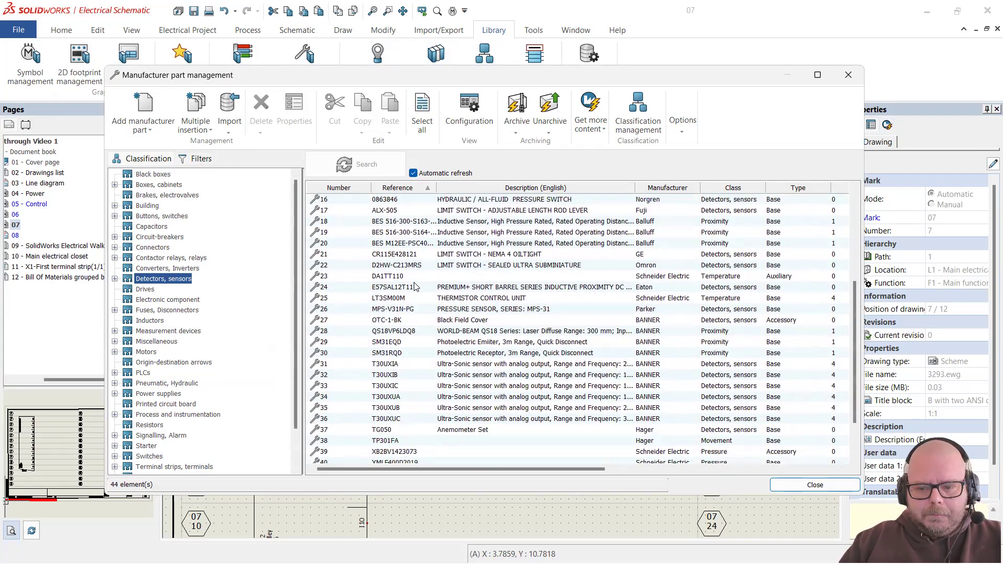
click(490, 353)
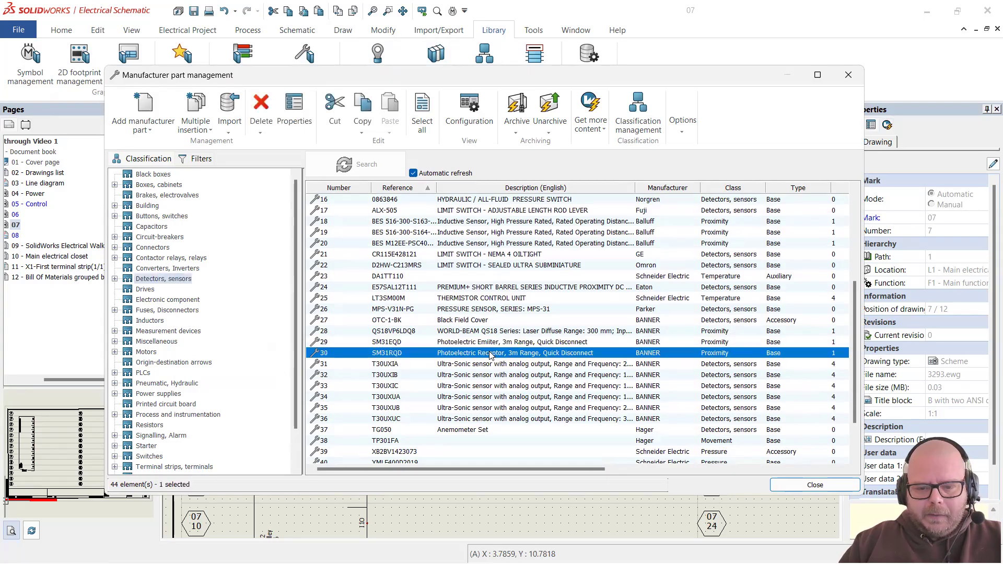
scroll(487, 342, down, 2)
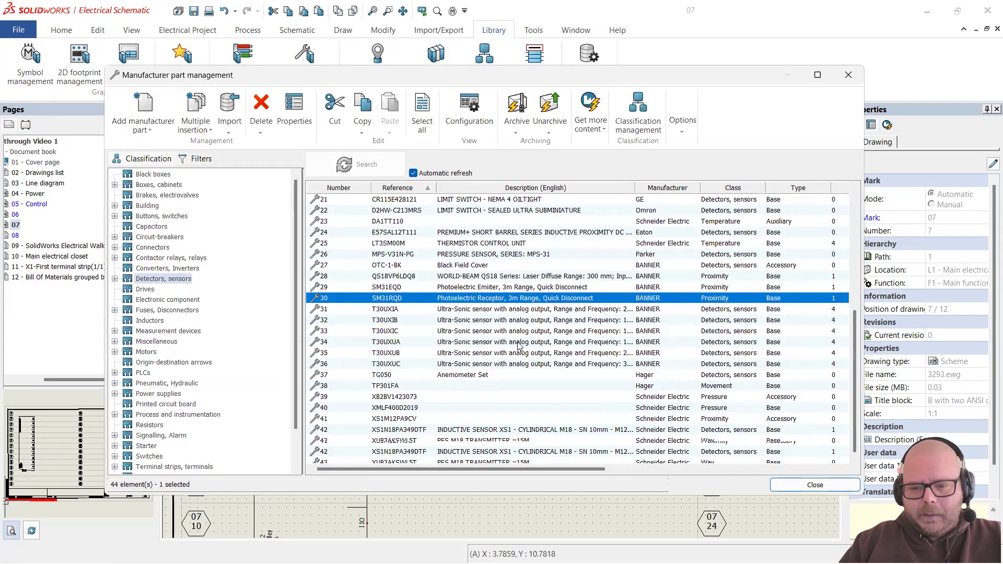
scroll(545, 346, up, 7)
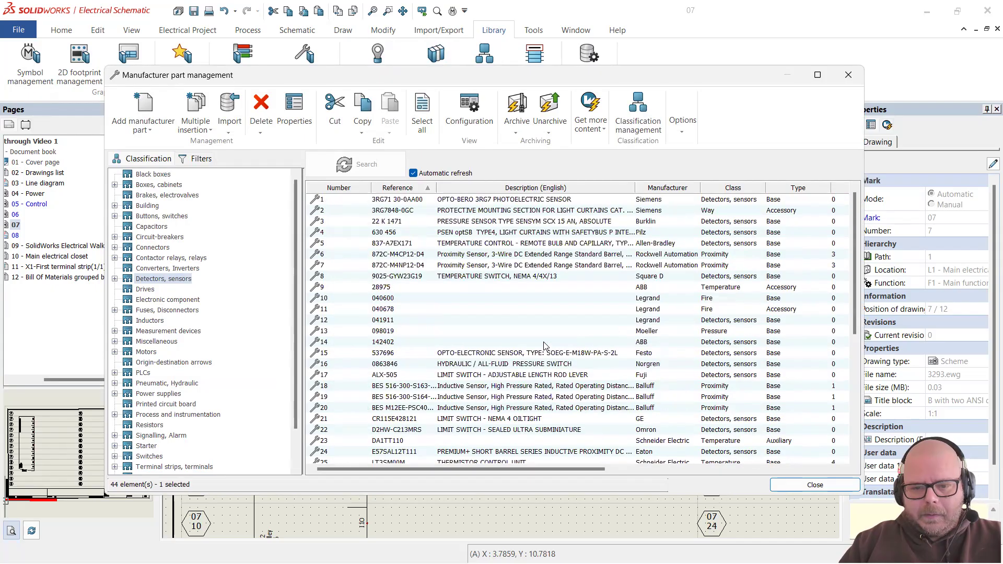
click(448, 256)
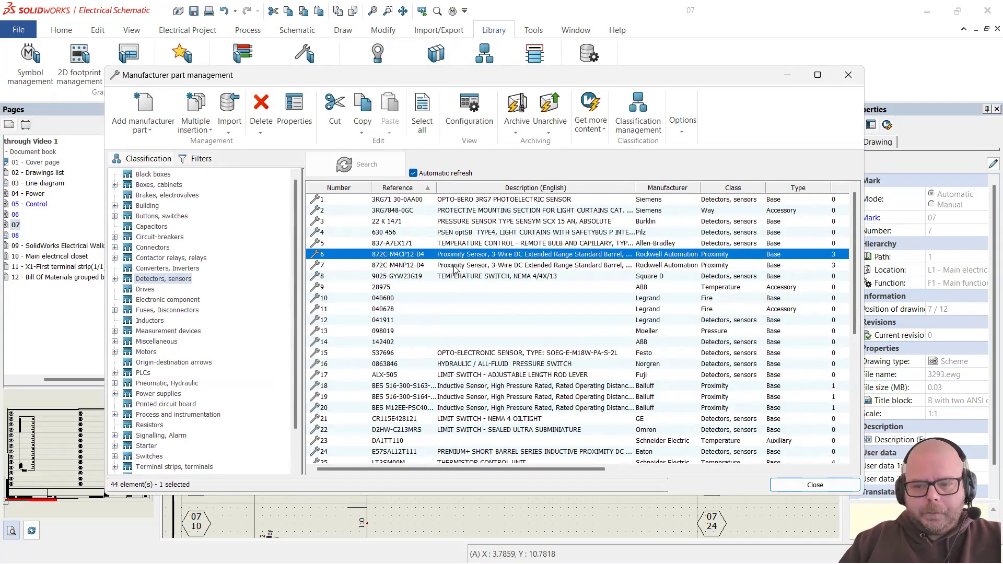
click(291, 121)
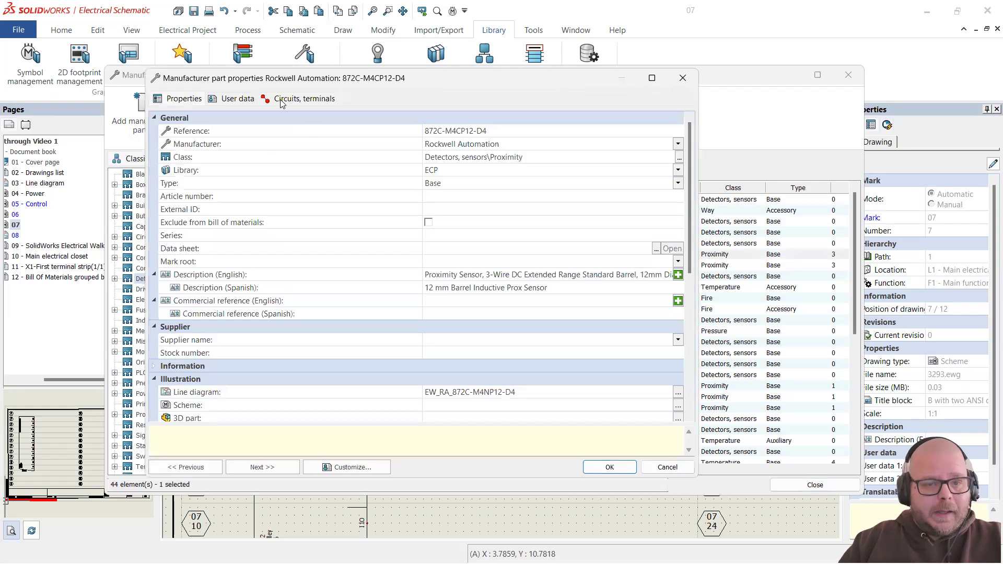
Step: Make circuit 0 a Sensors, Detectors circuit and remove the two extra circuits
click(282, 102)
click(161, 164)
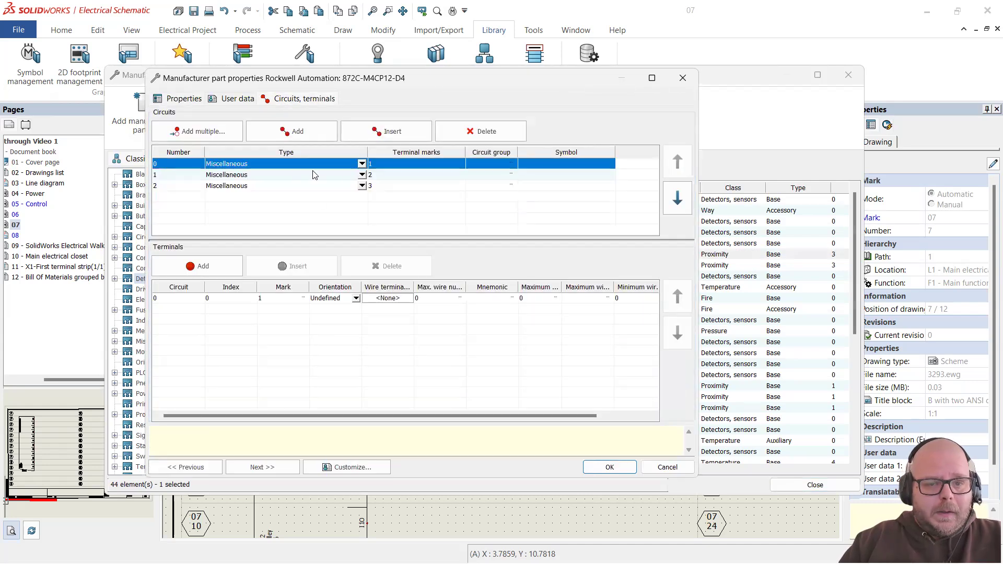
click(361, 164)
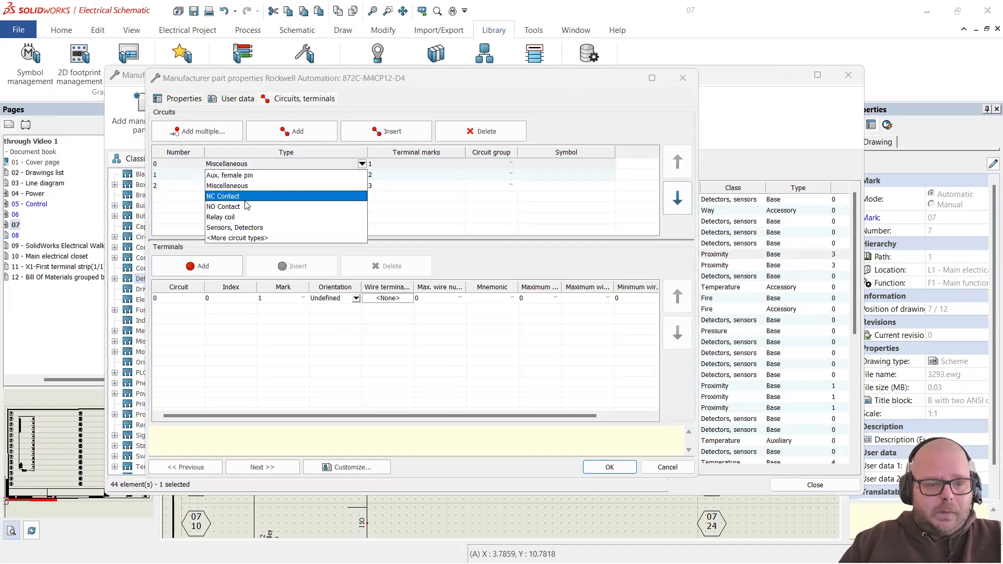
click(256, 226)
click(180, 175)
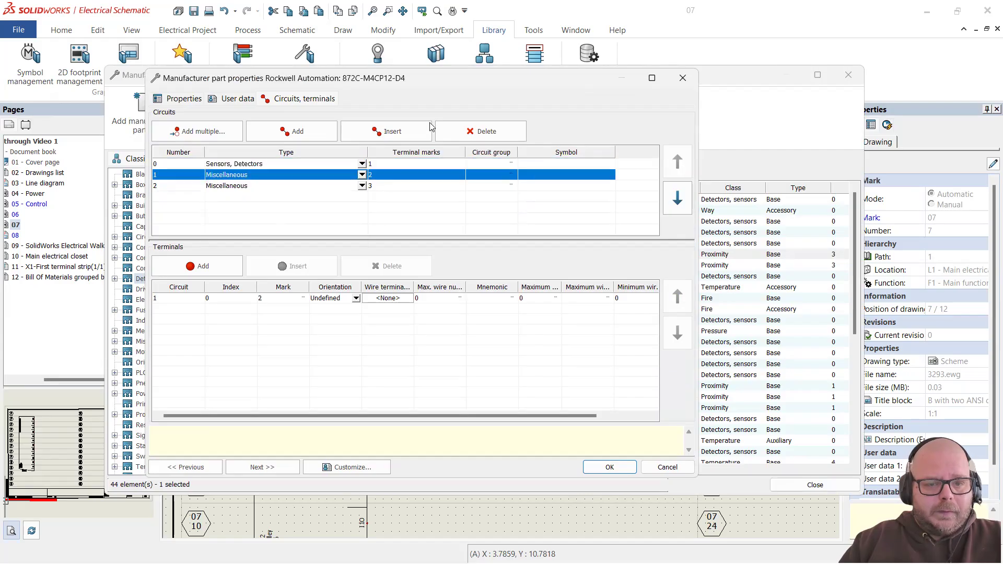
click(473, 130)
click(173, 176)
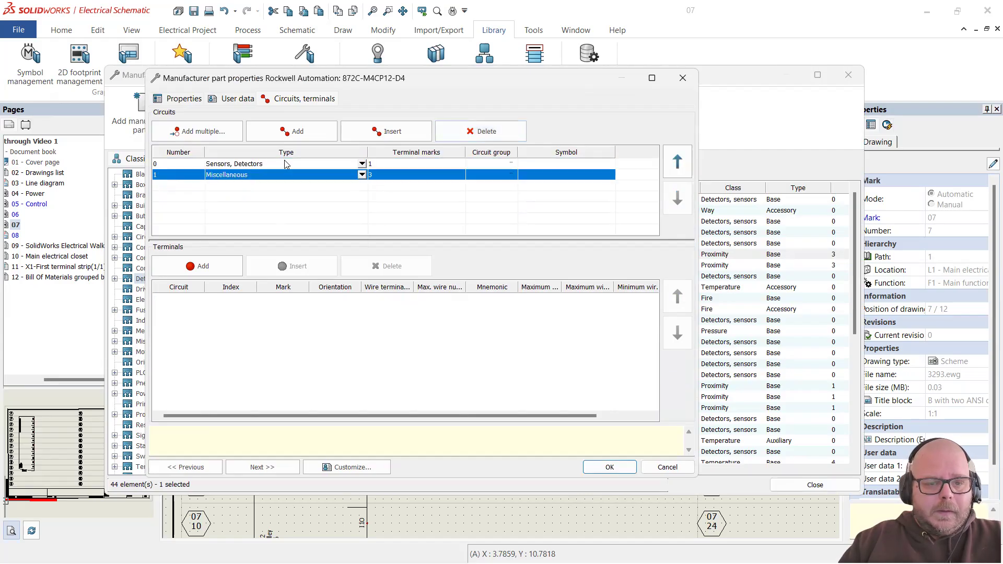
click(480, 131)
Step: Add two terminals so the sensor circuit has three, and review their marks
click(162, 165)
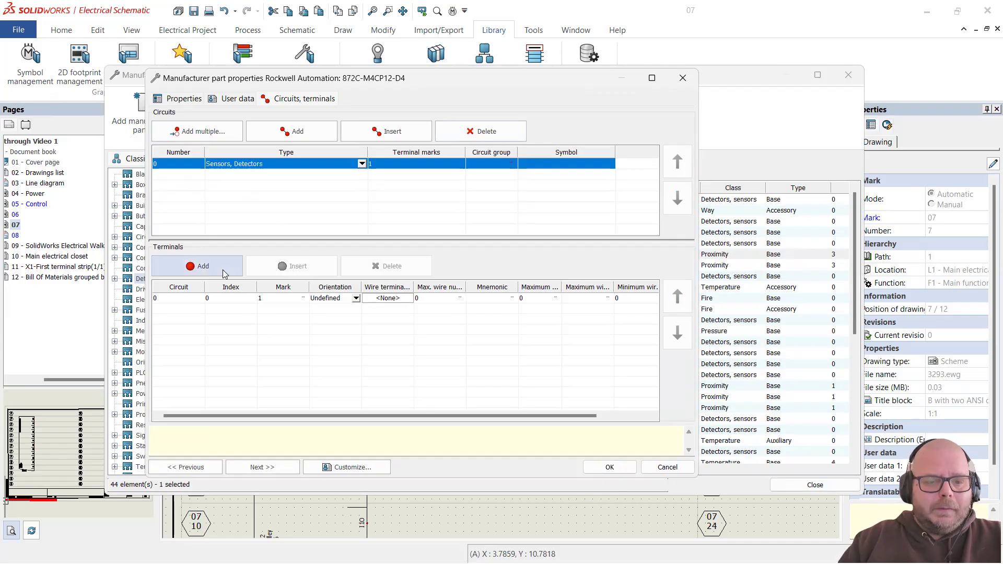
click(198, 266)
click(199, 265)
click(272, 308)
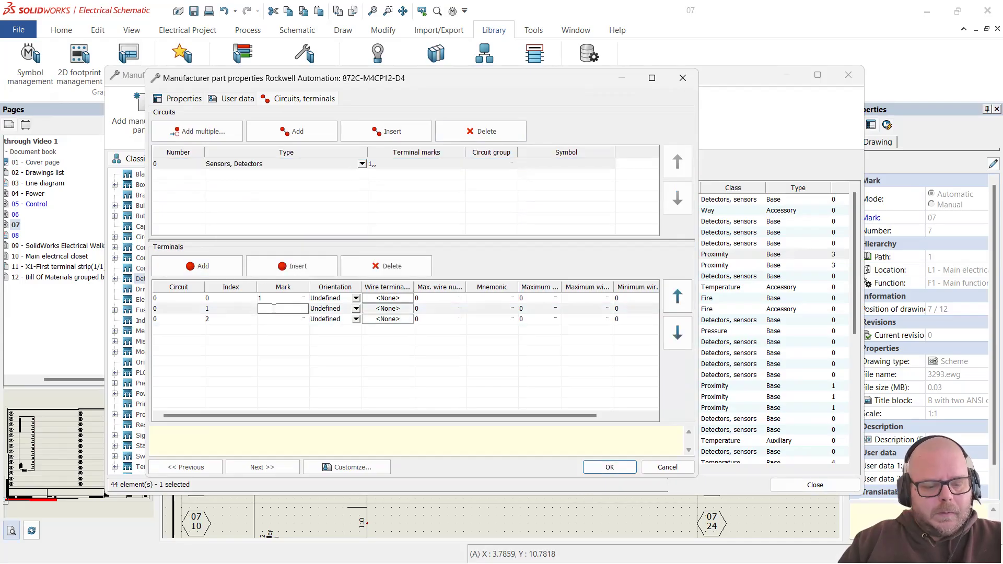
click(231, 297)
click(285, 299)
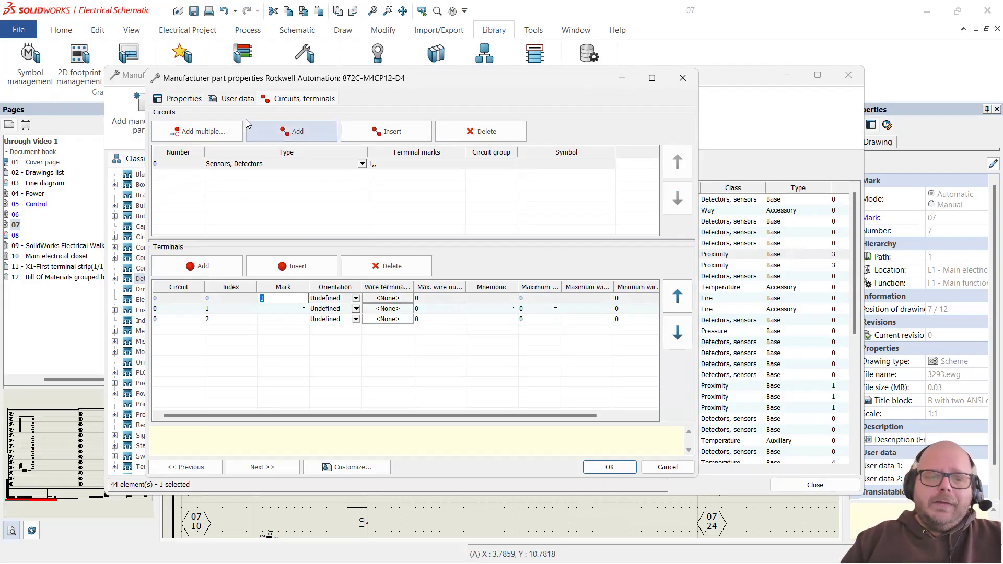
click(190, 98)
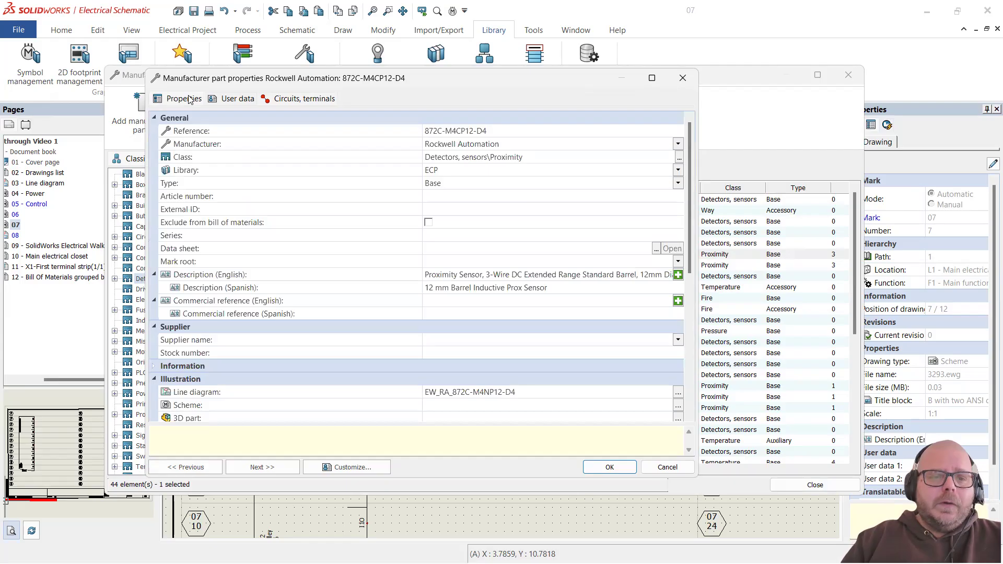
click(302, 100)
click(283, 297)
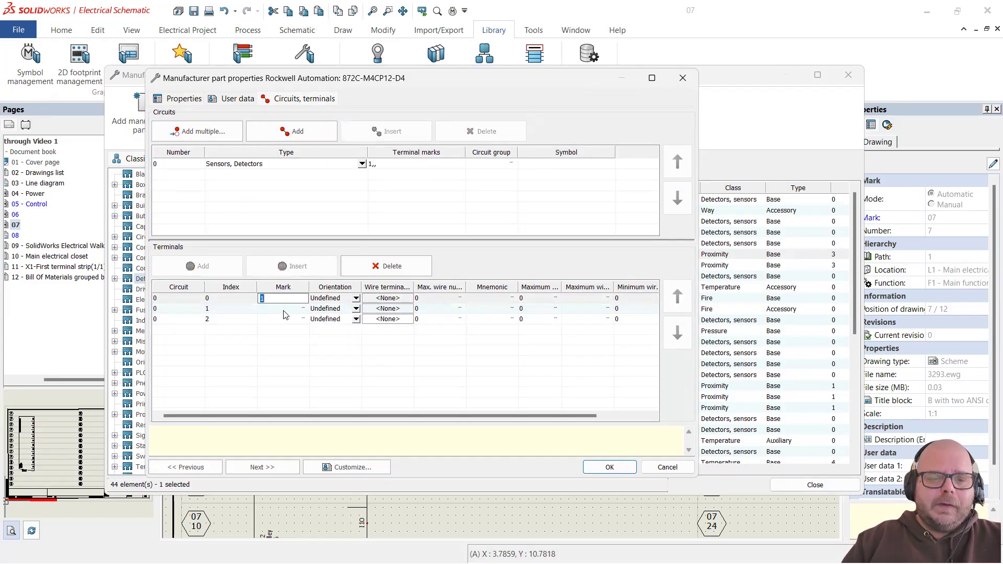
click(282, 318)
click(283, 298)
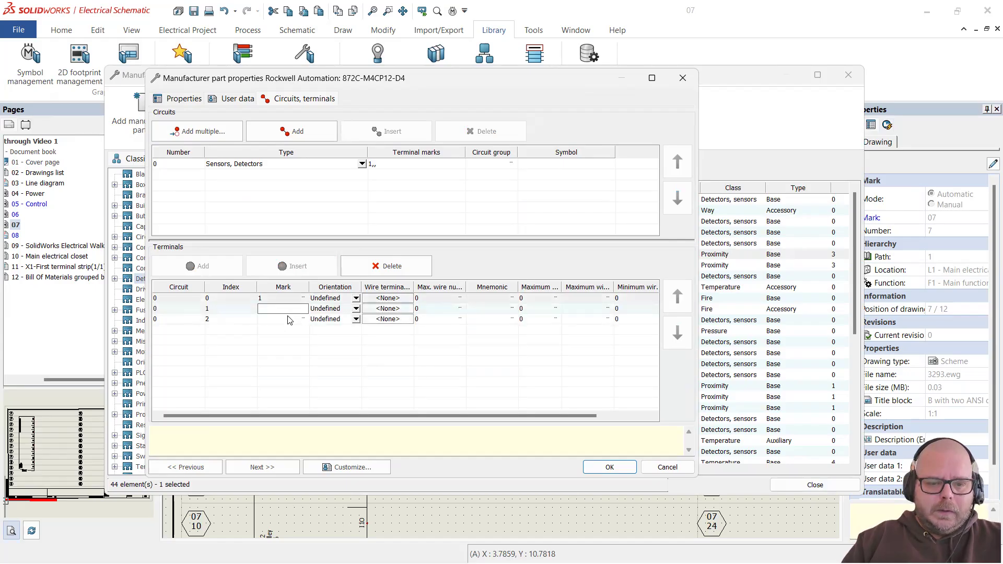
Step: Copy the part reference 872C-M4CP12-D4 and open a new browser tab
click(185, 99)
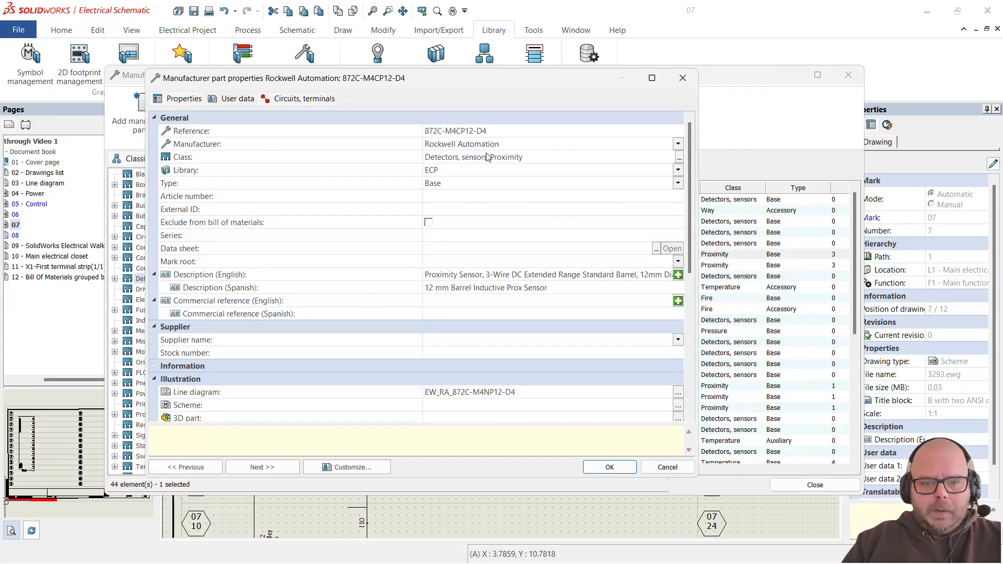
click(495, 131)
key(ctrl+c)
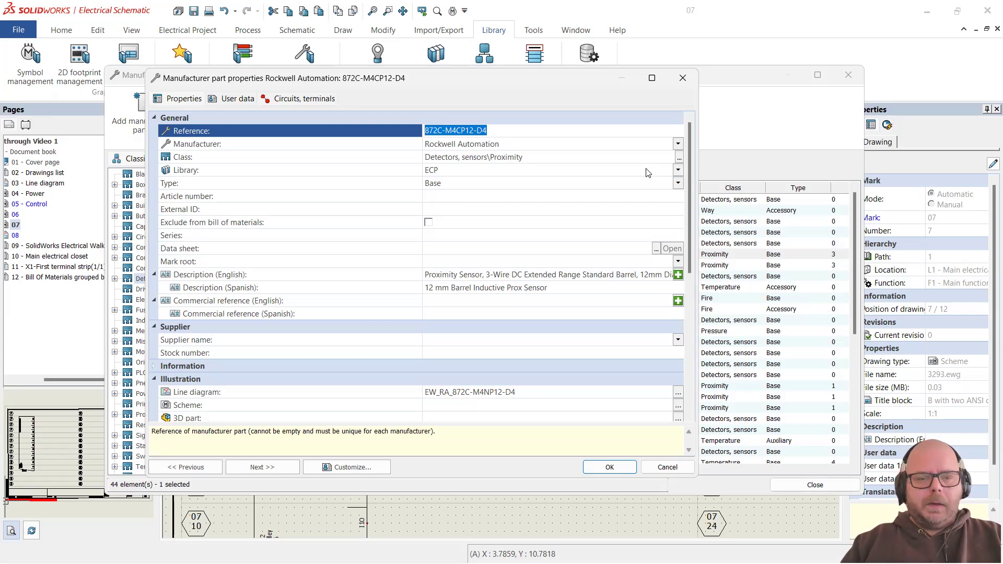
key(alt+Tab)
key(ctrl+t)
Step: Search Google for 872C-M4CP12-D4 and open the MROSupply product listing
key(ctrl+v)
key(Return)
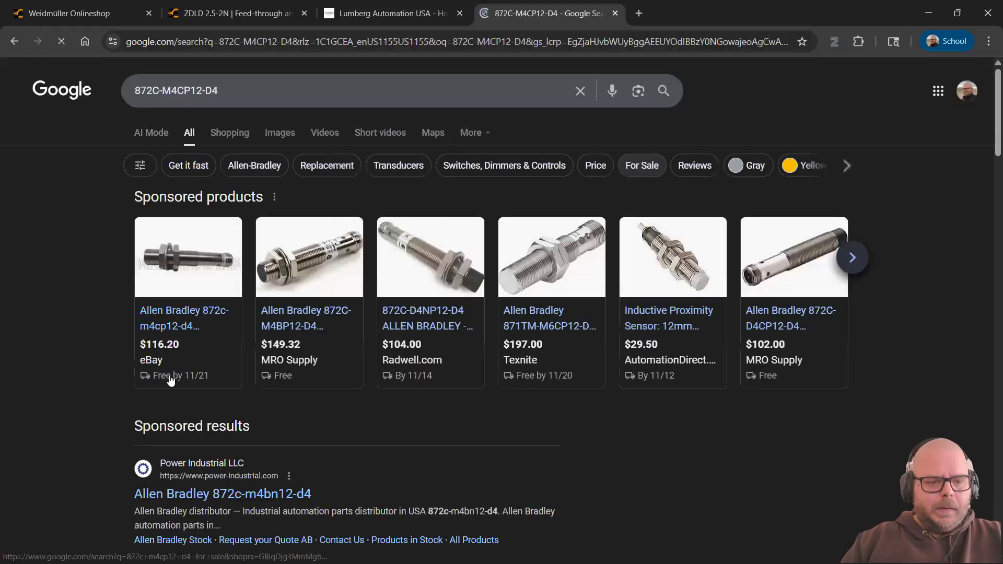
scroll(71, 339, down, 2)
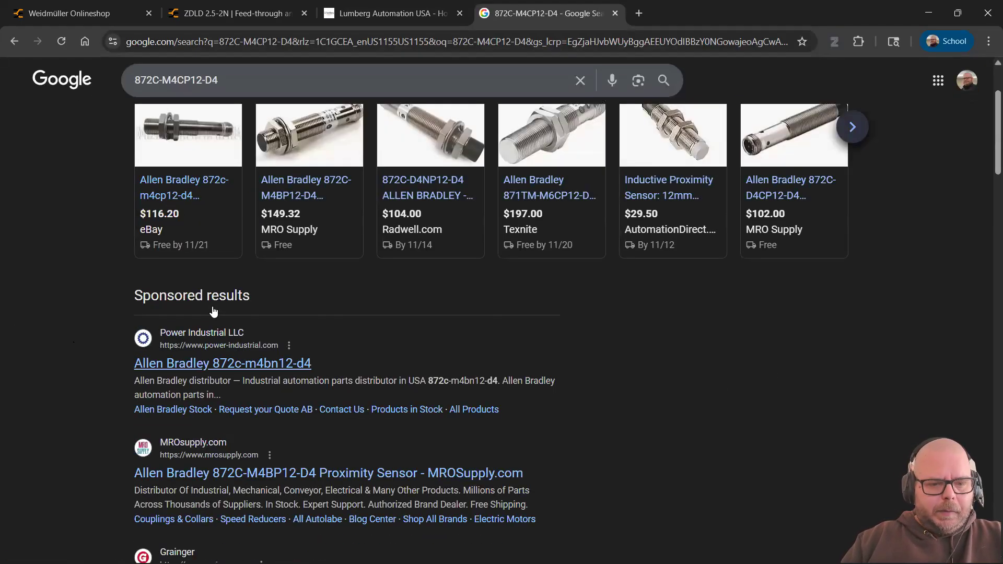
scroll(103, 349, down, 1)
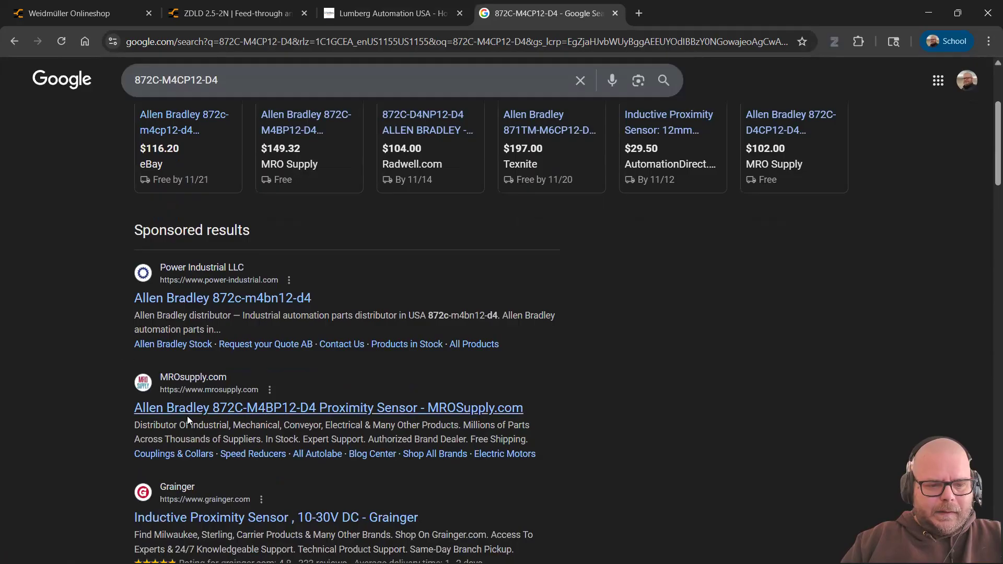
click(303, 409)
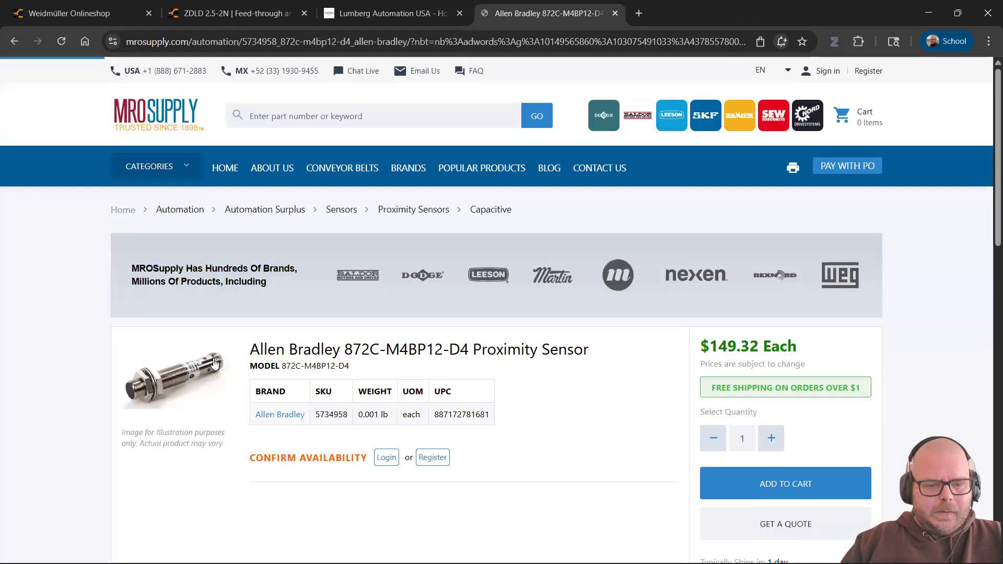
Step: Dismiss the email signup popup and open the product's specification sheet PDF
click(836, 289)
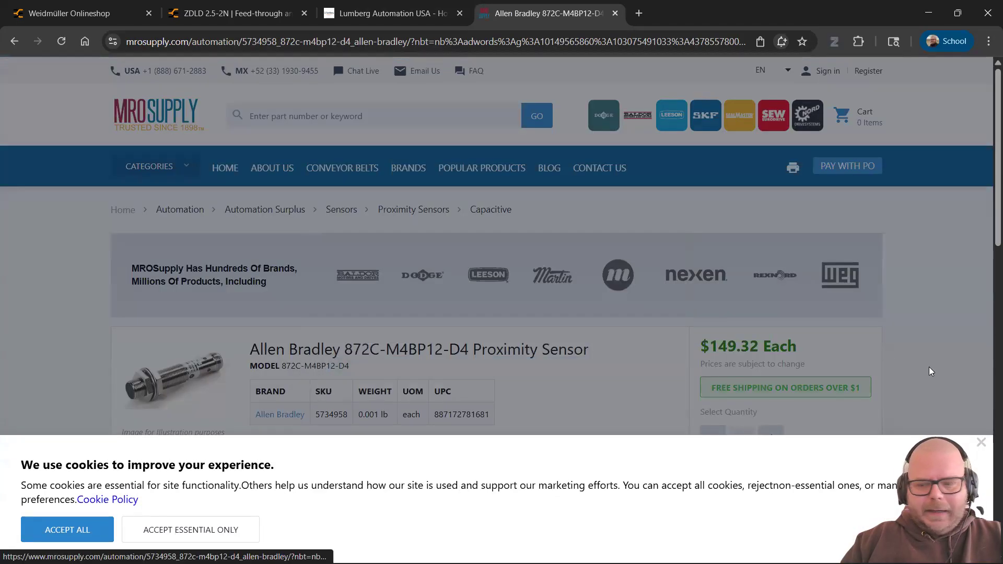
scroll(504, 222, down, 2)
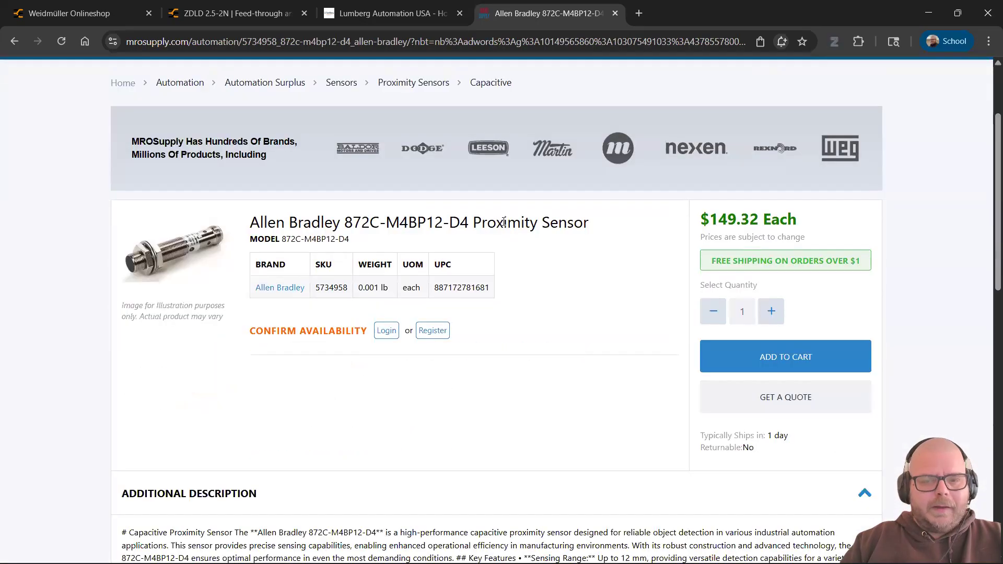
scroll(183, 349, down, 1)
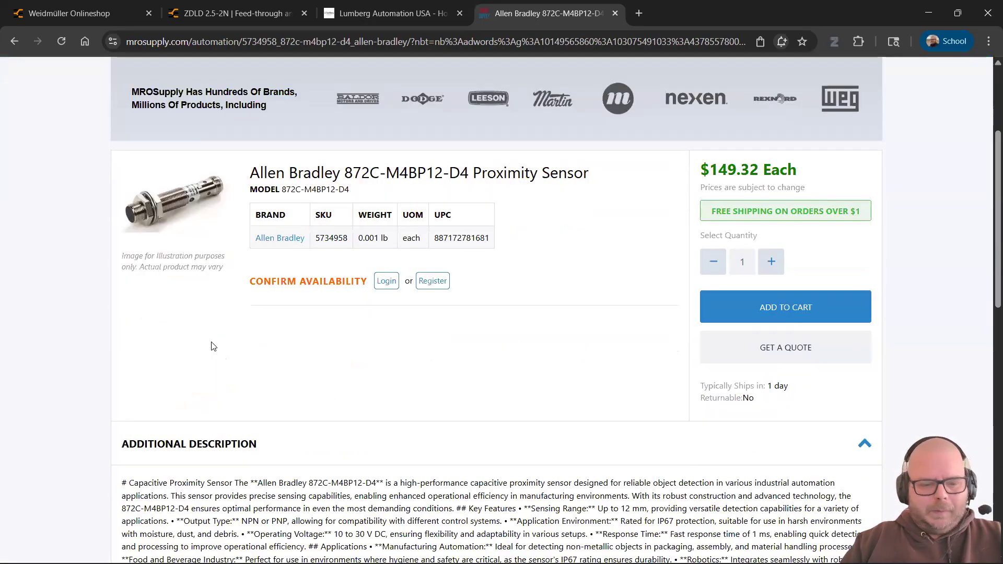
scroll(212, 345, down, 3)
scroll(144, 325, down, 3)
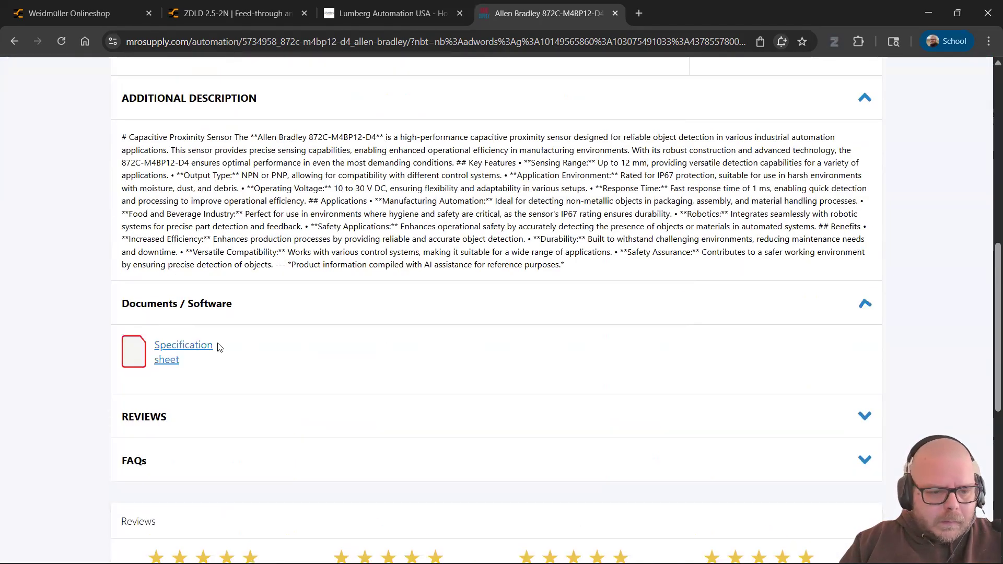
click(201, 347)
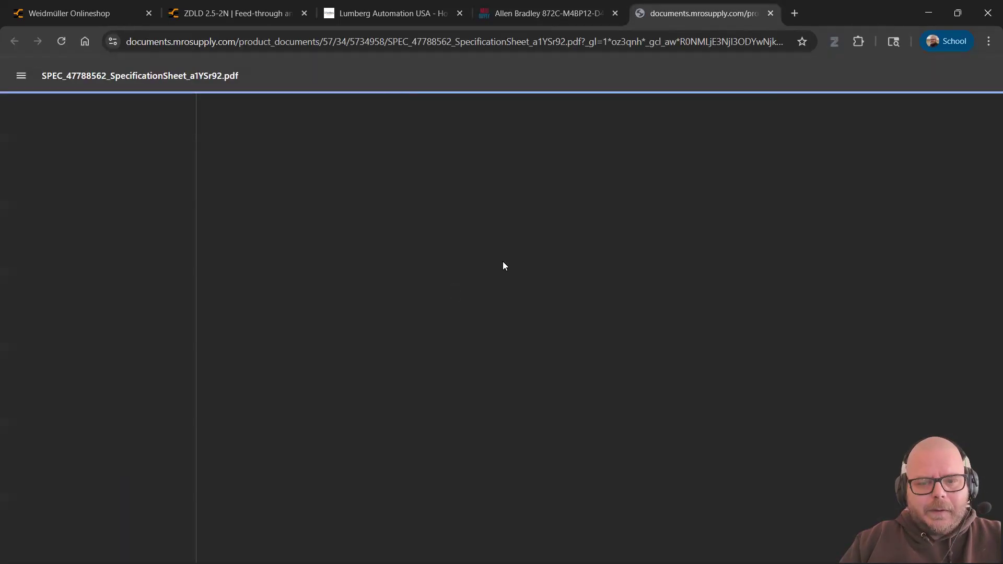
Step: After glancing at the other tabs, highlight the 872C WorldProx General Purpose contents entry (page 73)
scroll(152, 374, down, 10)
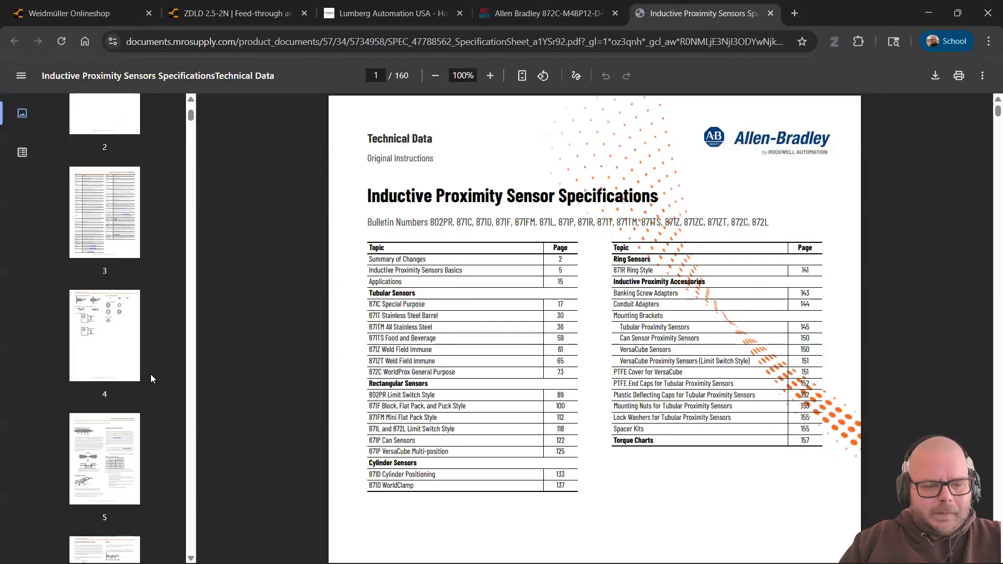
scroll(143, 368, down, 9)
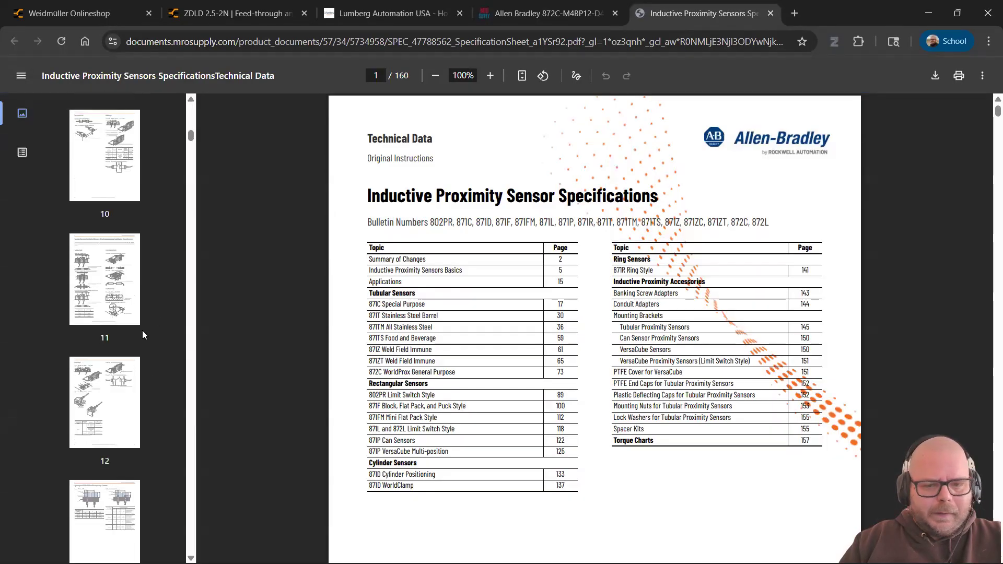
scroll(142, 330, up, 5)
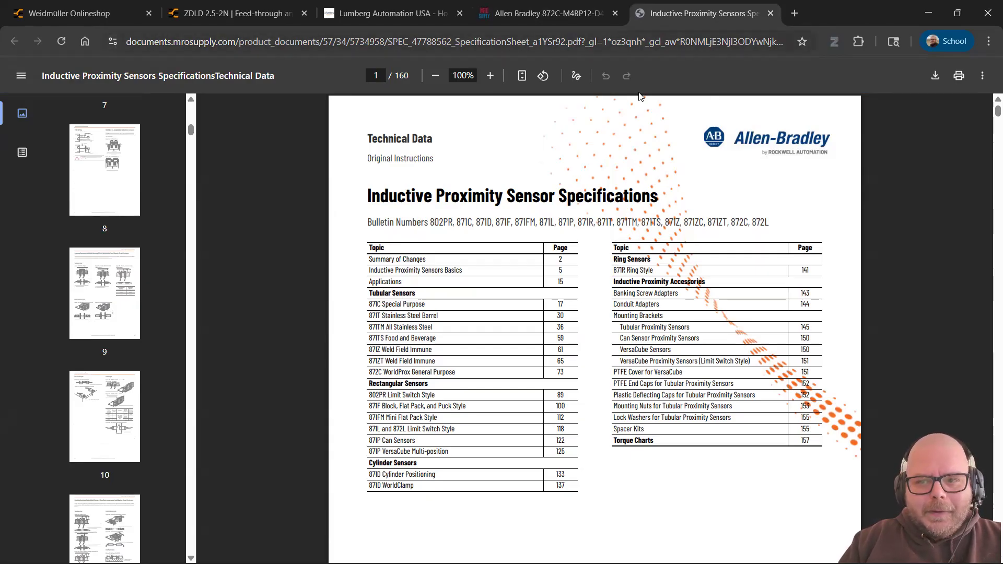
key(alt+Tab)
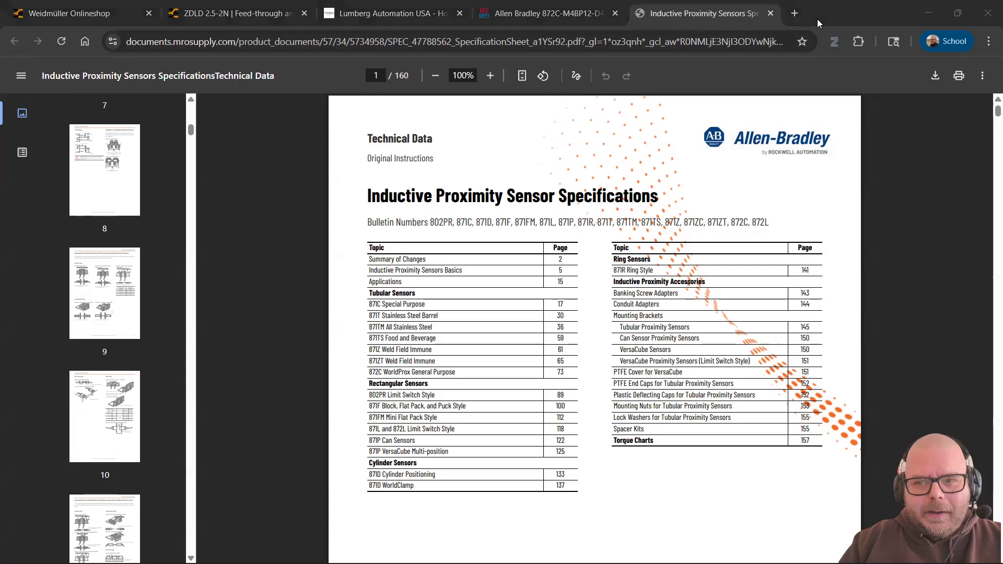
click(225, 124)
click(182, 14)
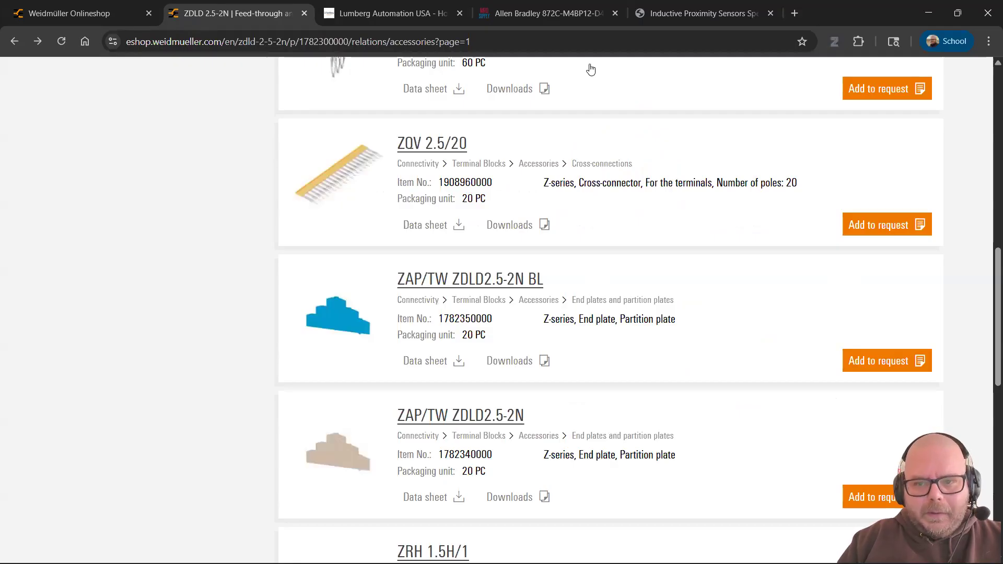
click(585, 22)
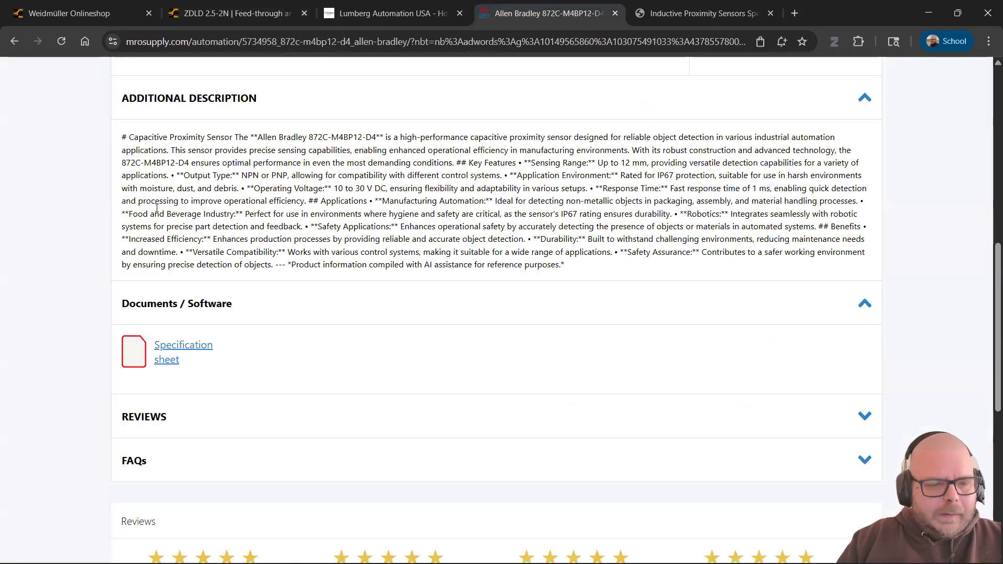
scroll(156, 208, up, 10)
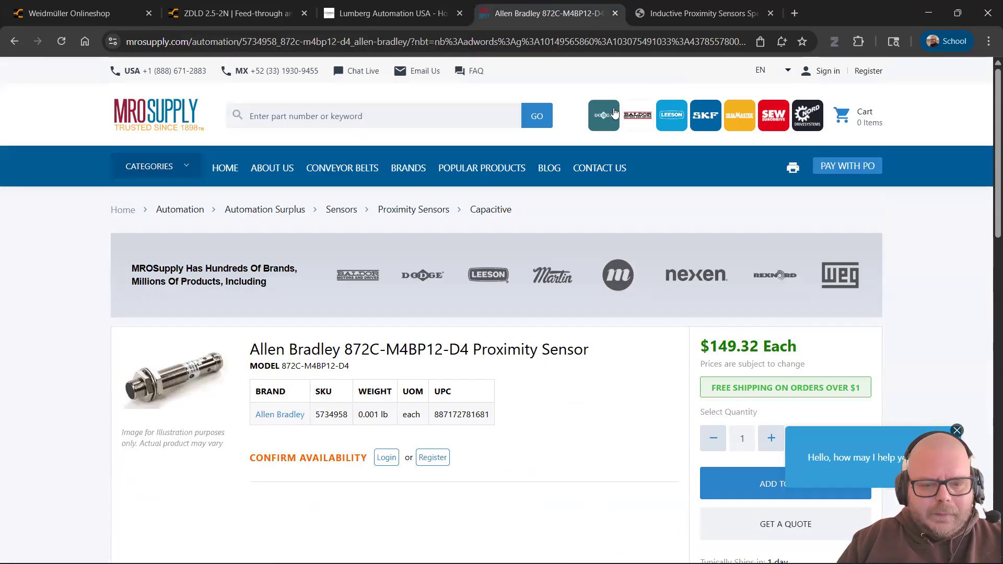
click(690, 13)
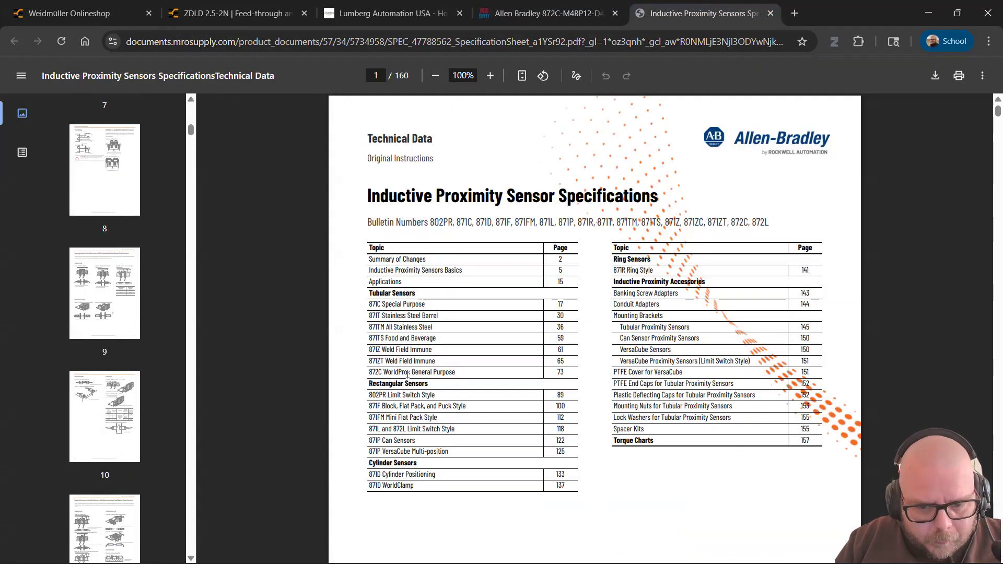
drag(455, 372, 367, 372)
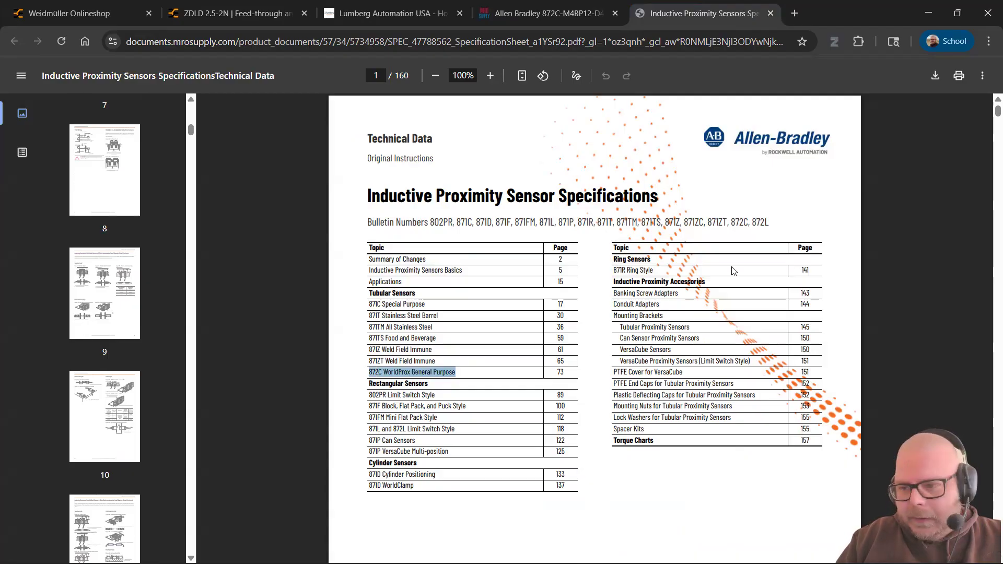
Step: Scroll the datasheet to page 77 Wiring and read the Figure 61 pinout colour legend
scroll(727, 264, down, 12)
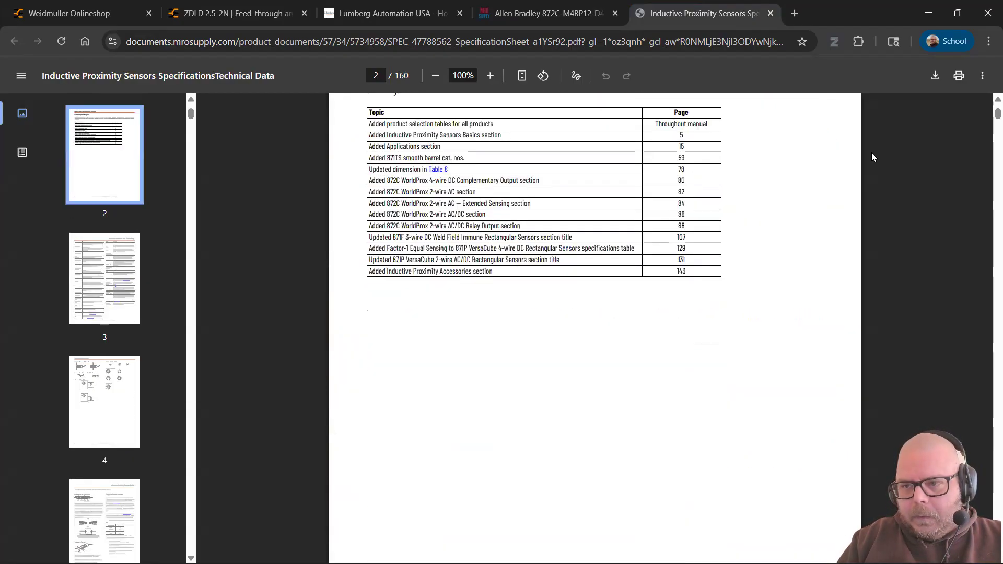
drag(990, 123, 988, 307)
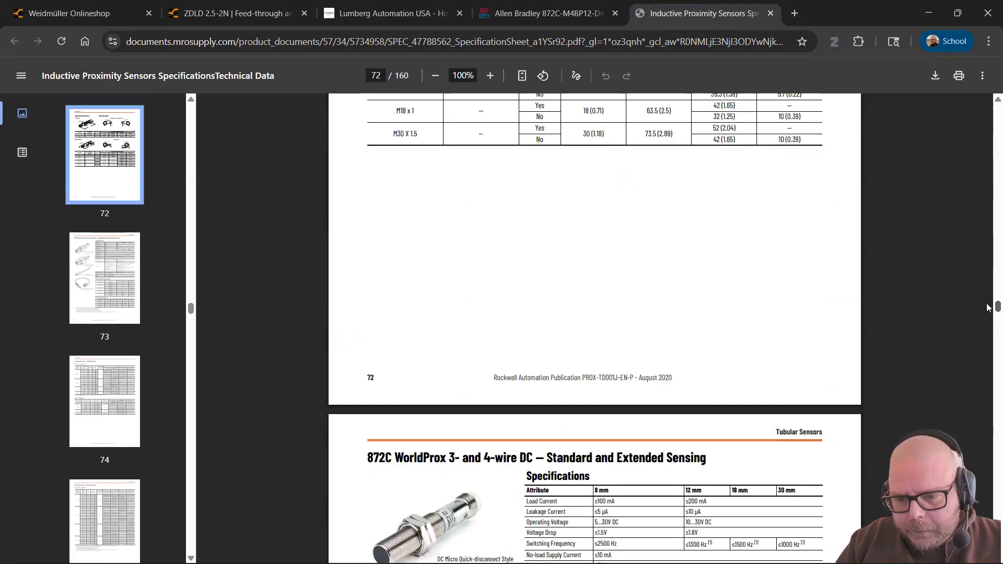
scroll(560, 348, down, 5)
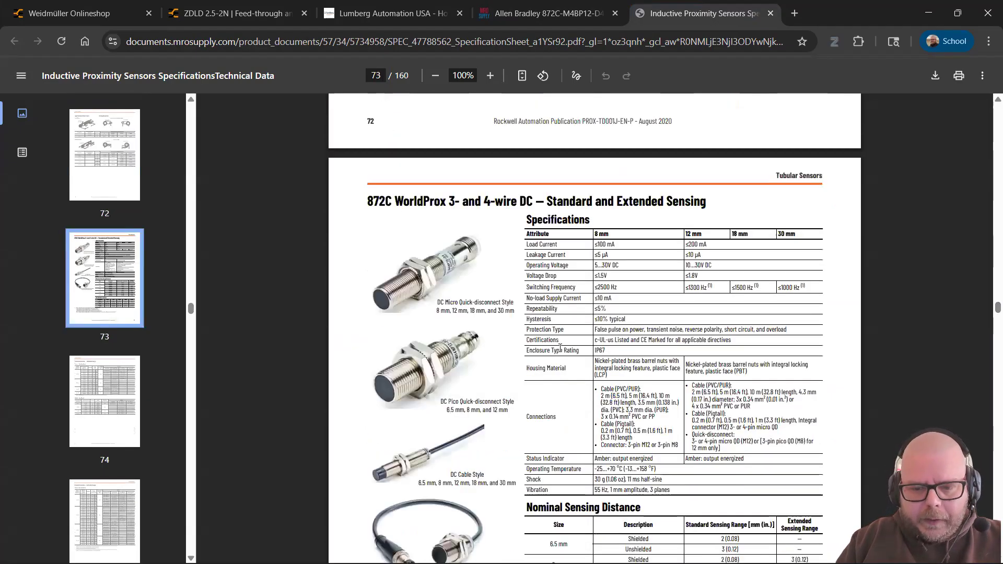
scroll(415, 315, down, 1)
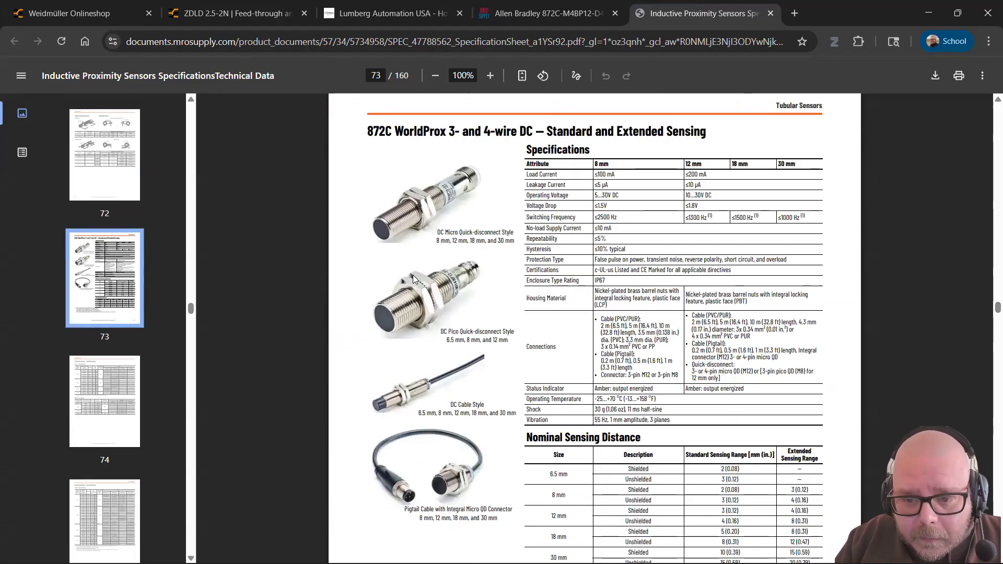
scroll(416, 274, down, 5)
scroll(416, 278, down, 15)
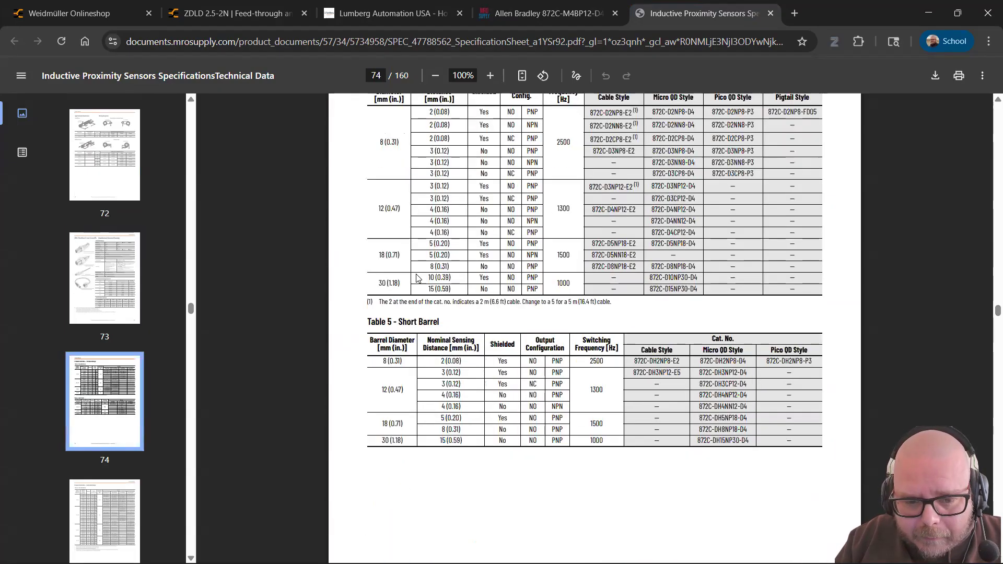
scroll(416, 277, down, 20)
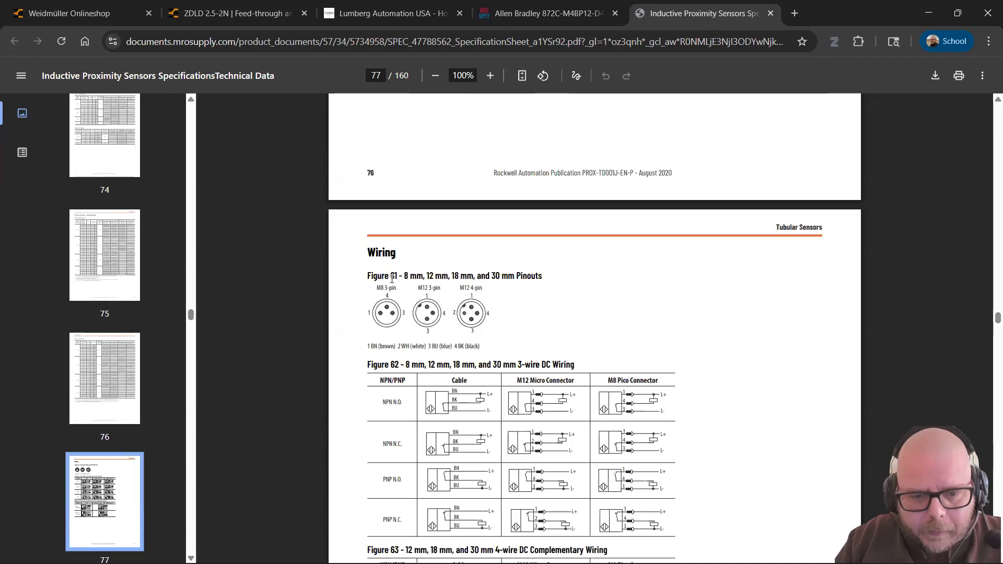
scroll(342, 282, down, 1)
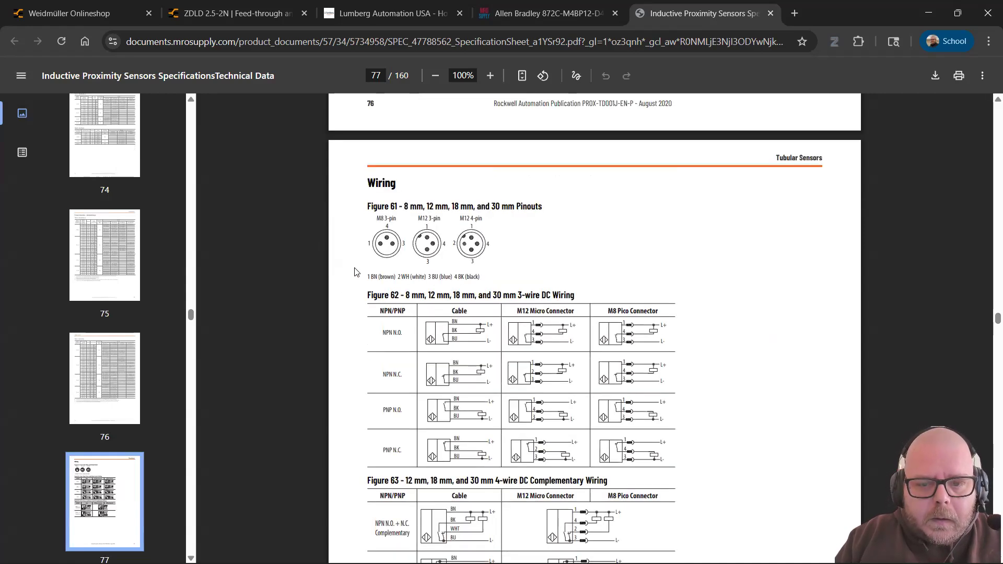
scroll(364, 248, down, 2)
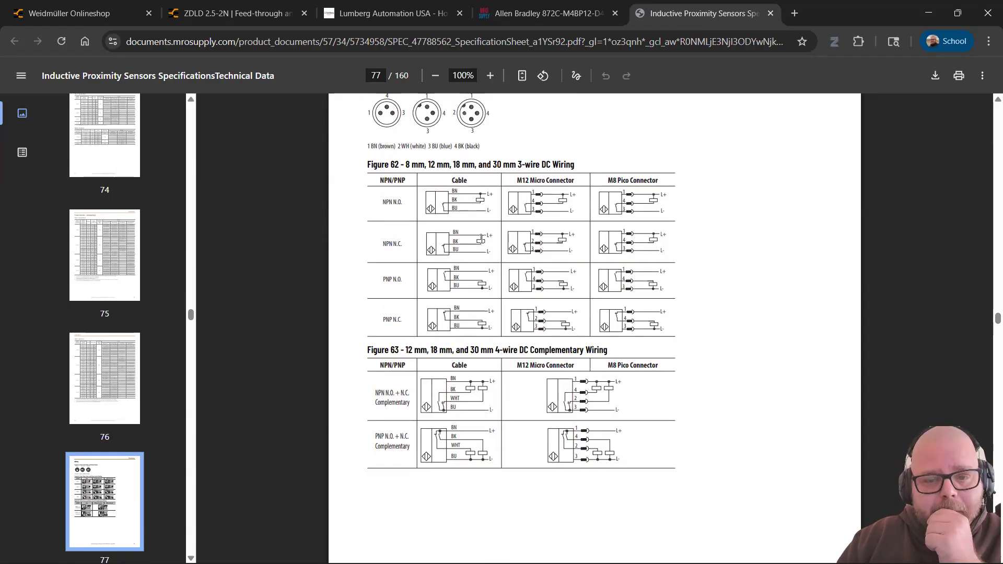
scroll(365, 220, up, 1)
scroll(364, 221, up, 3)
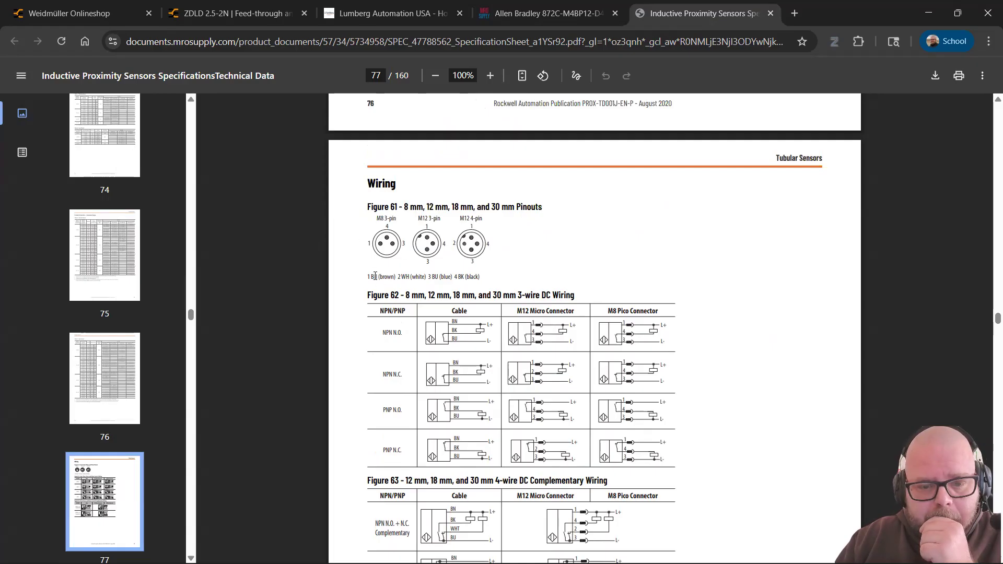
drag(364, 278, 482, 282)
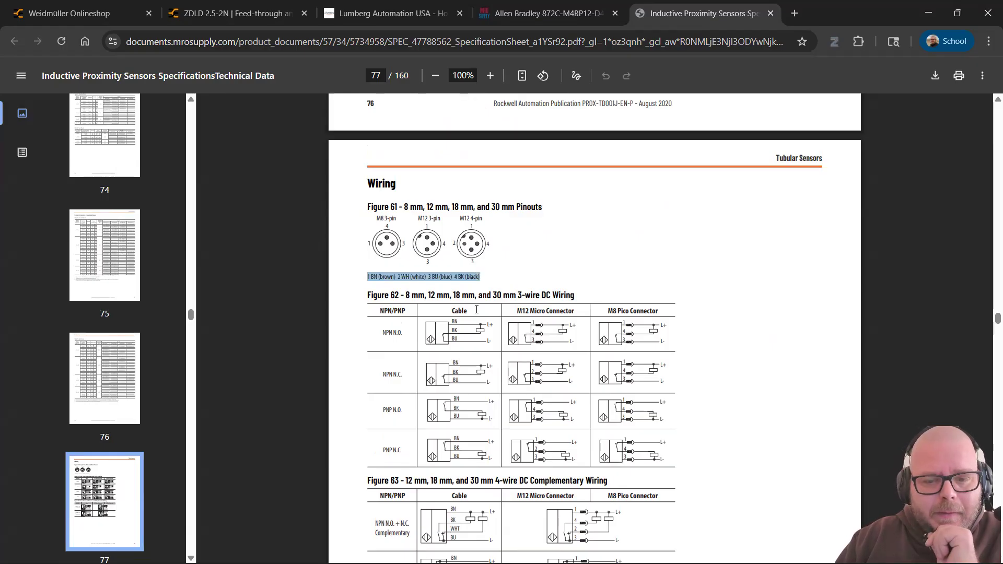
click(485, 323)
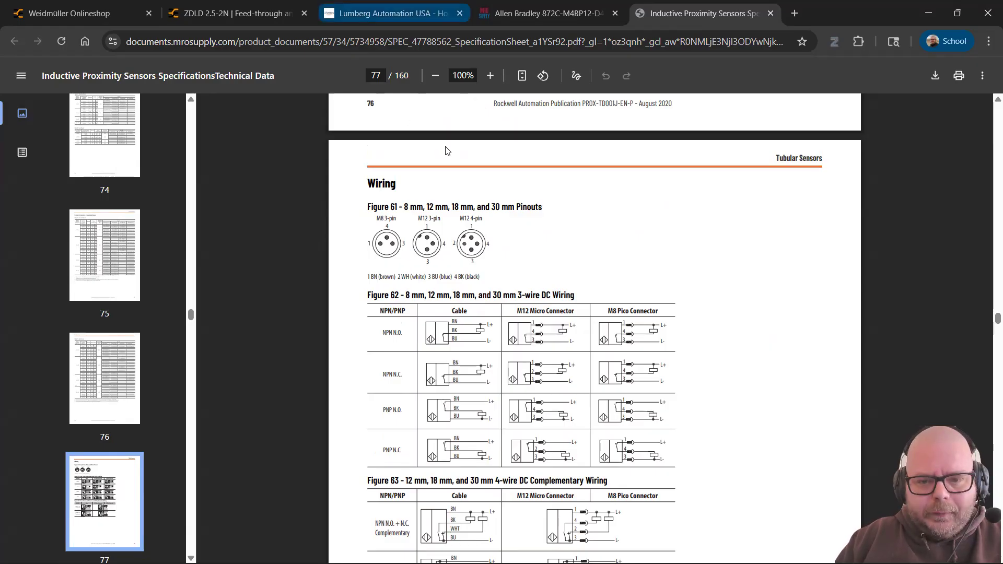
Step: Compare the legend with the SOLIDWORKS part dialog and scroll back up the datasheet
key(alt+Tab)
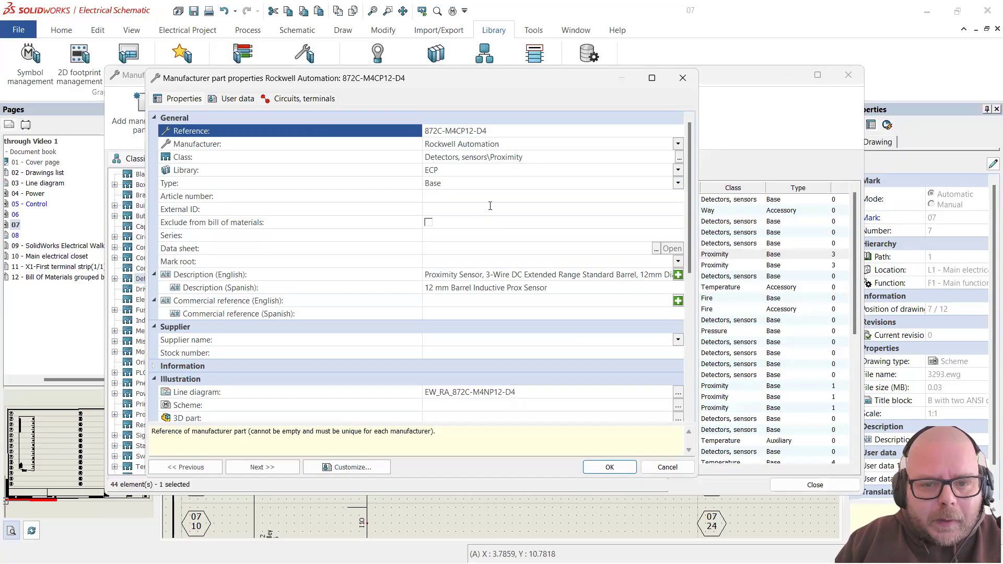
key(alt+Tab)
scroll(498, 206, up, 8)
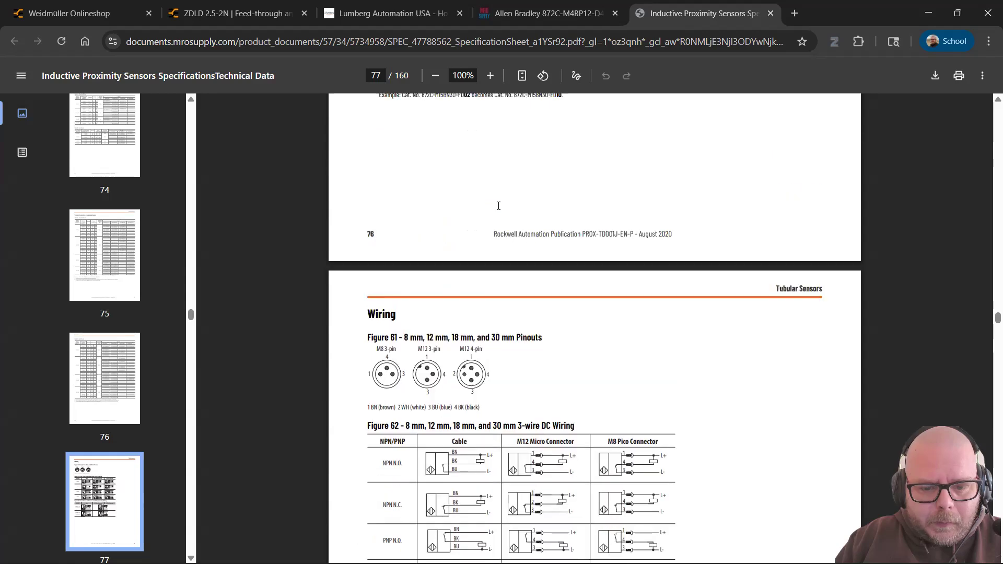
scroll(499, 206, up, 3)
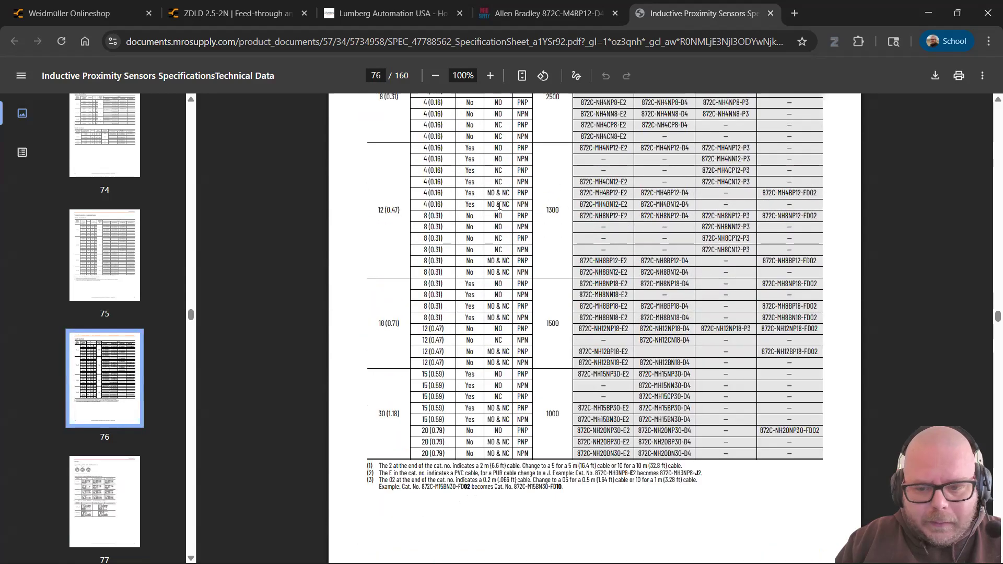
scroll(653, 264, up, 5)
scroll(646, 265, down, 3)
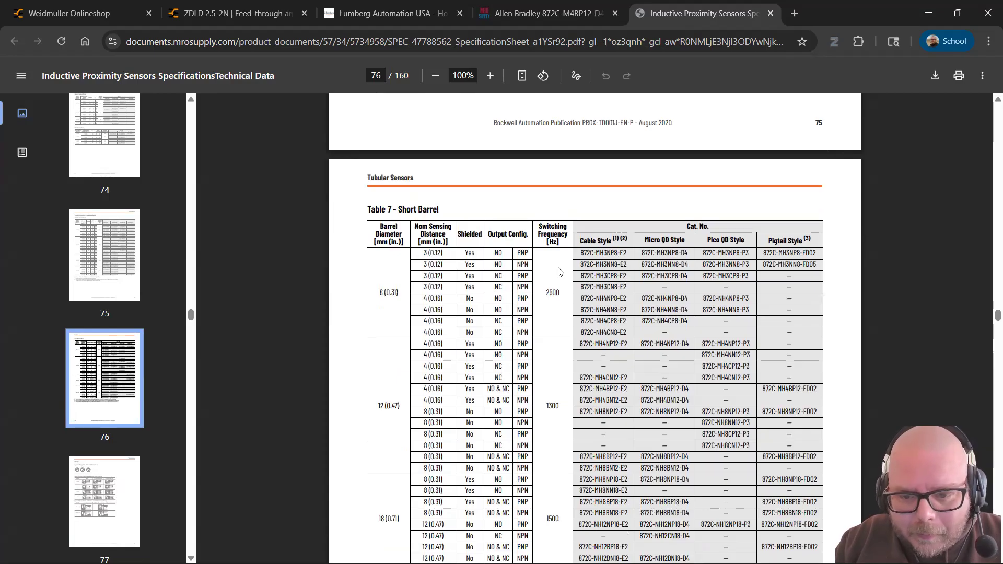
scroll(553, 266, down, 3)
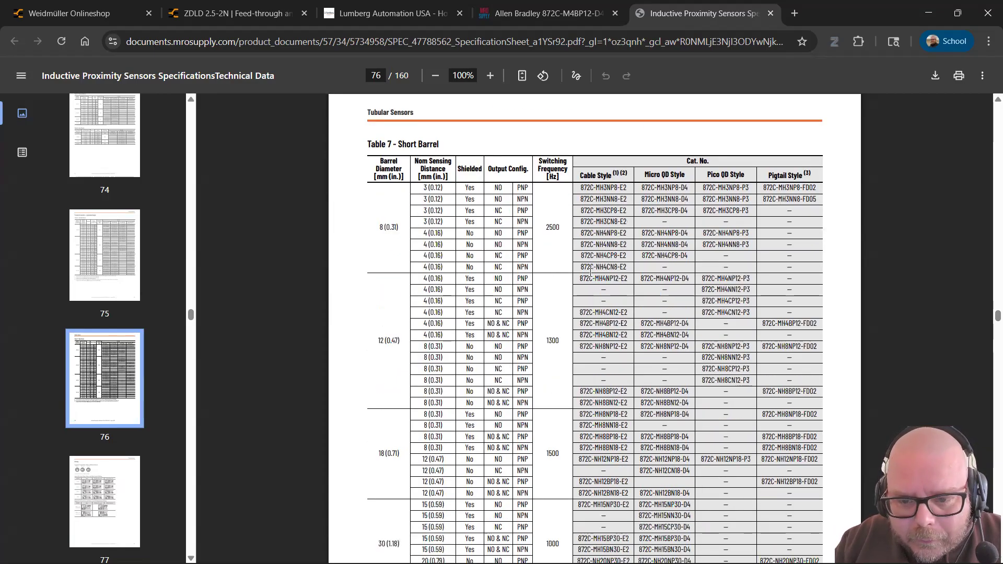
scroll(554, 282, down, 3)
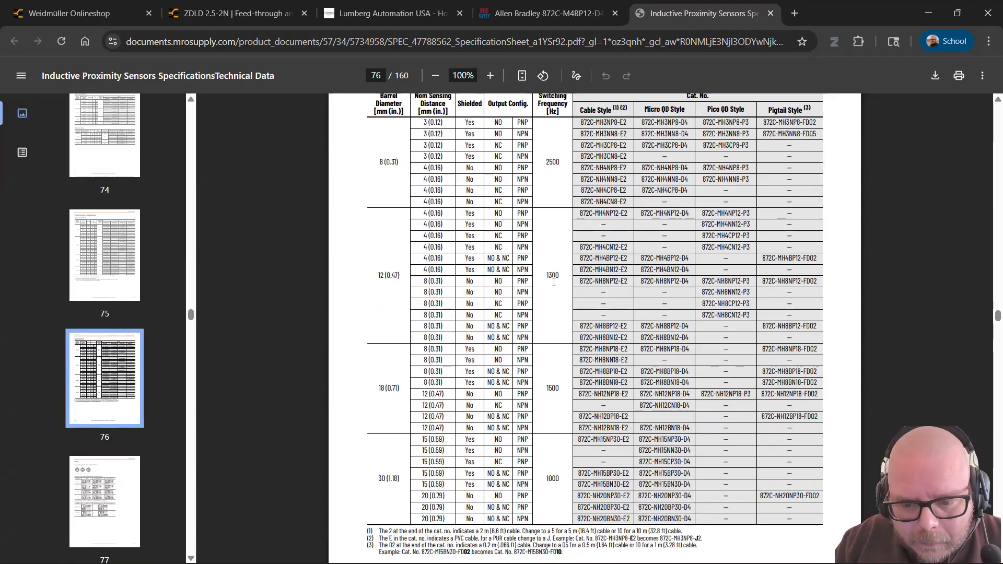
Step: Settle on the page 75 Table 6 Standard Barrel catalogue and start a text search
key(alt+Tab)
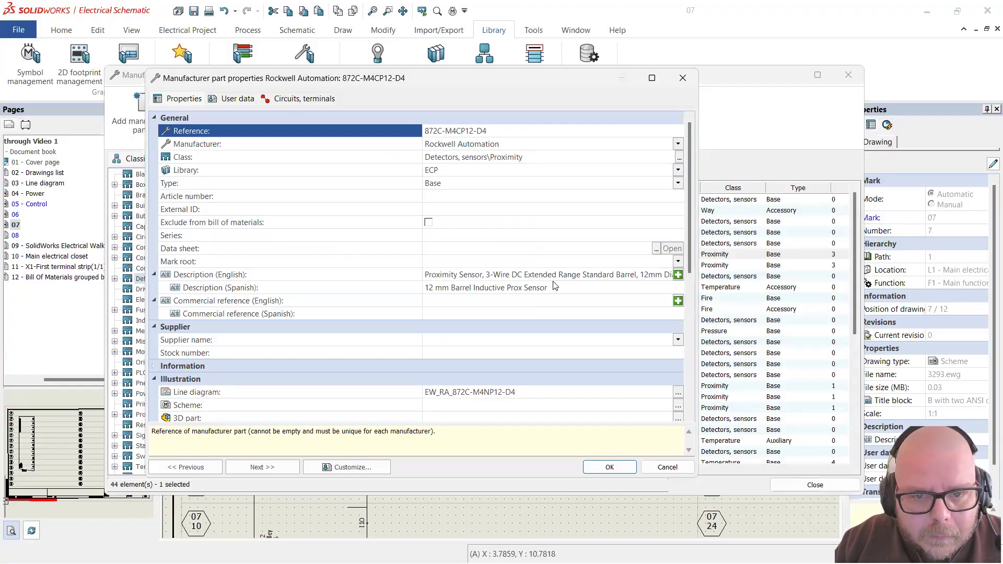
key(alt+Tab)
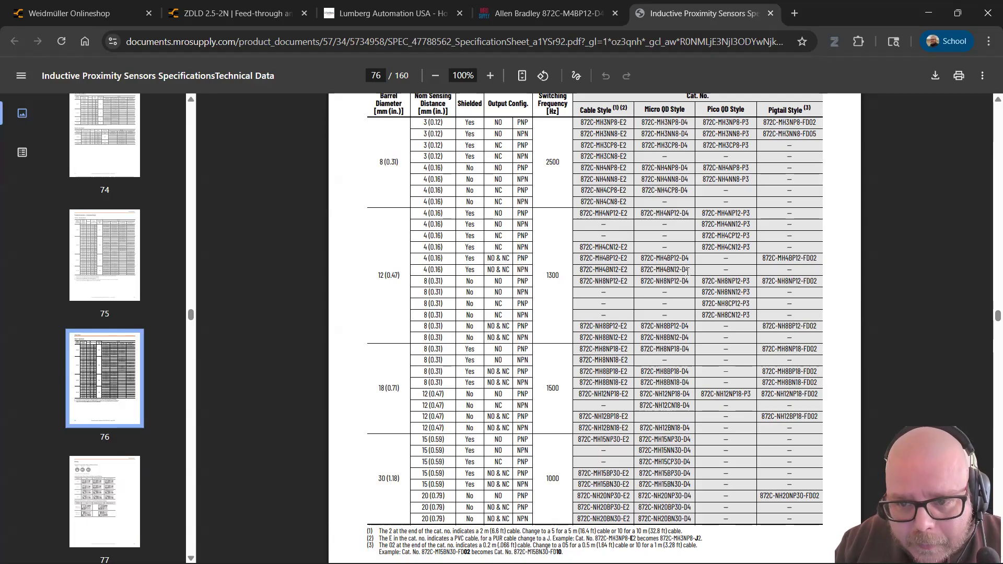
scroll(684, 308, down, 1)
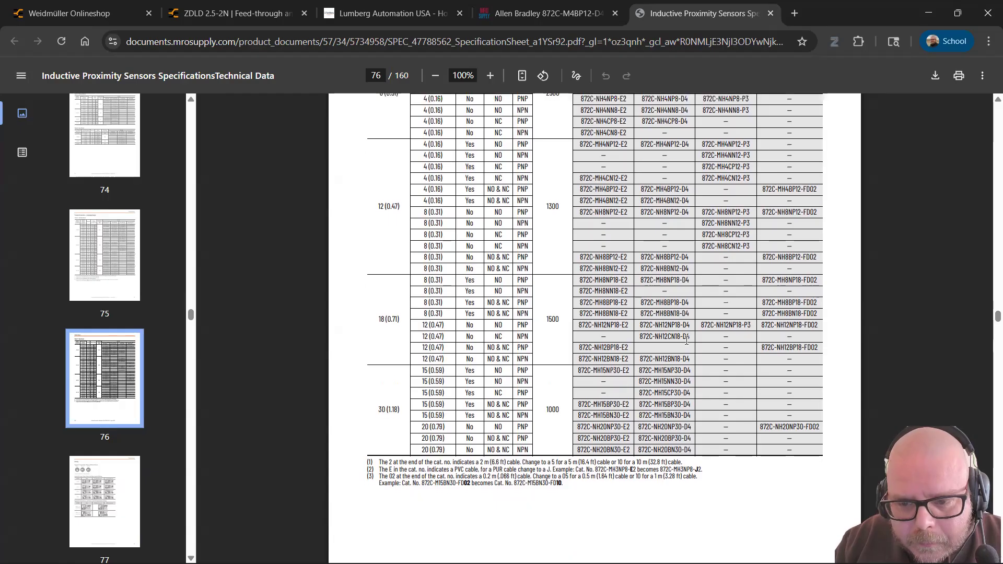
scroll(686, 340, down, 1)
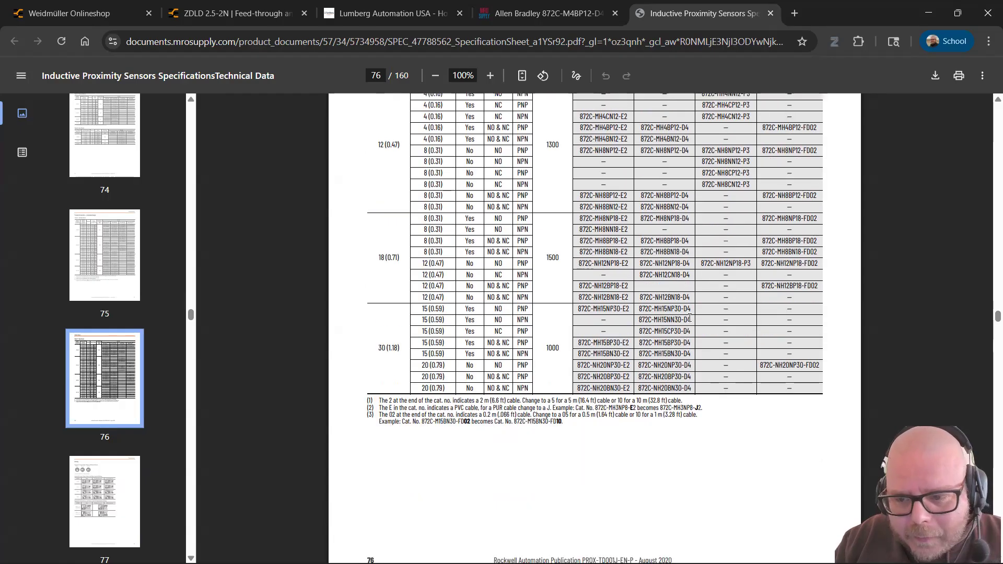
scroll(689, 318, up, 3)
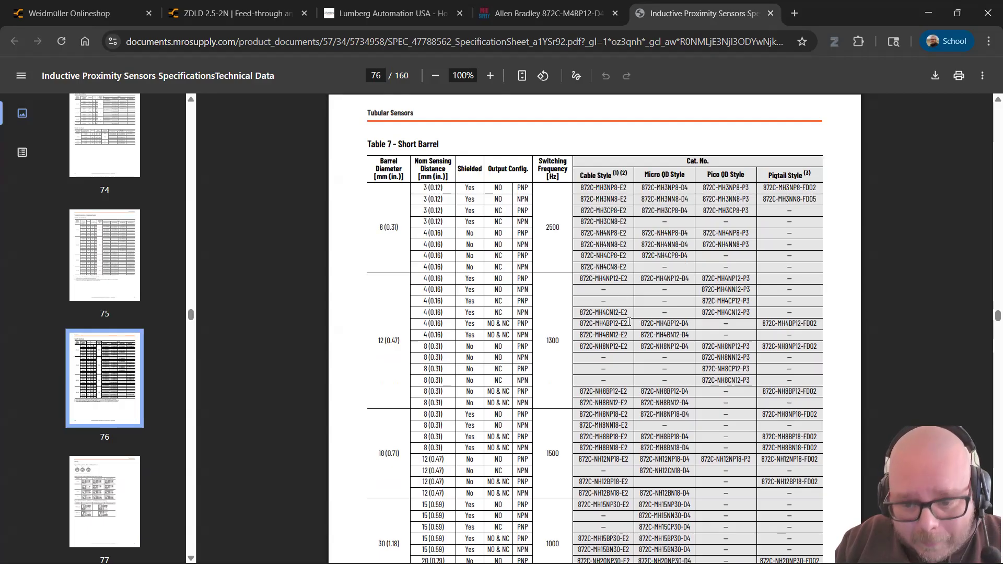
scroll(632, 322, down, 1)
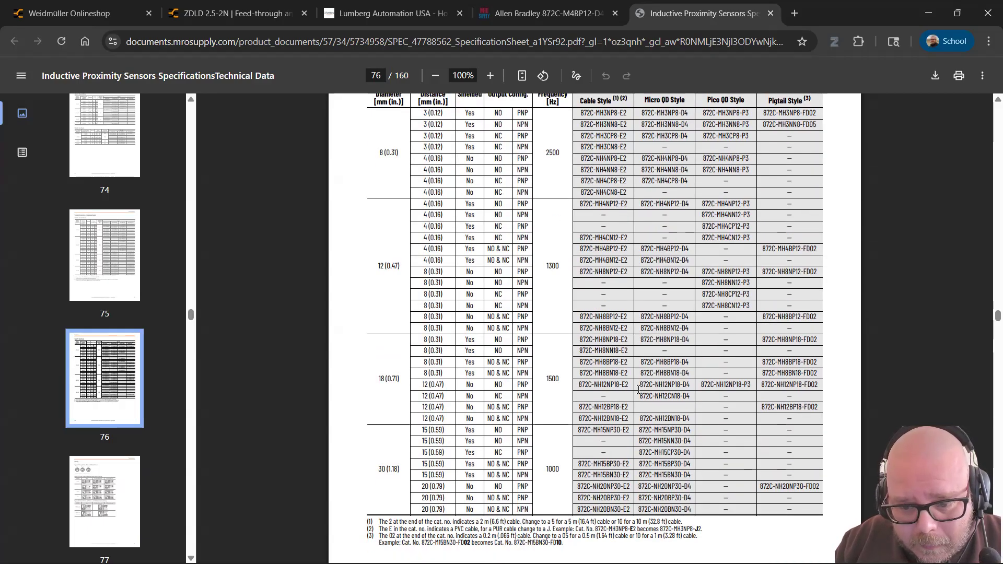
scroll(655, 397, down, 1)
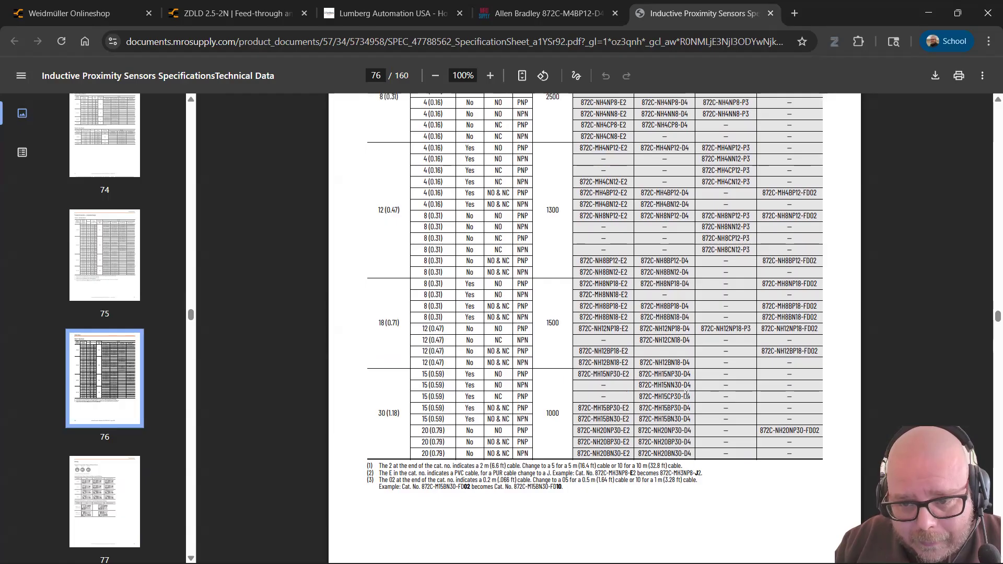
scroll(686, 396, up, 1)
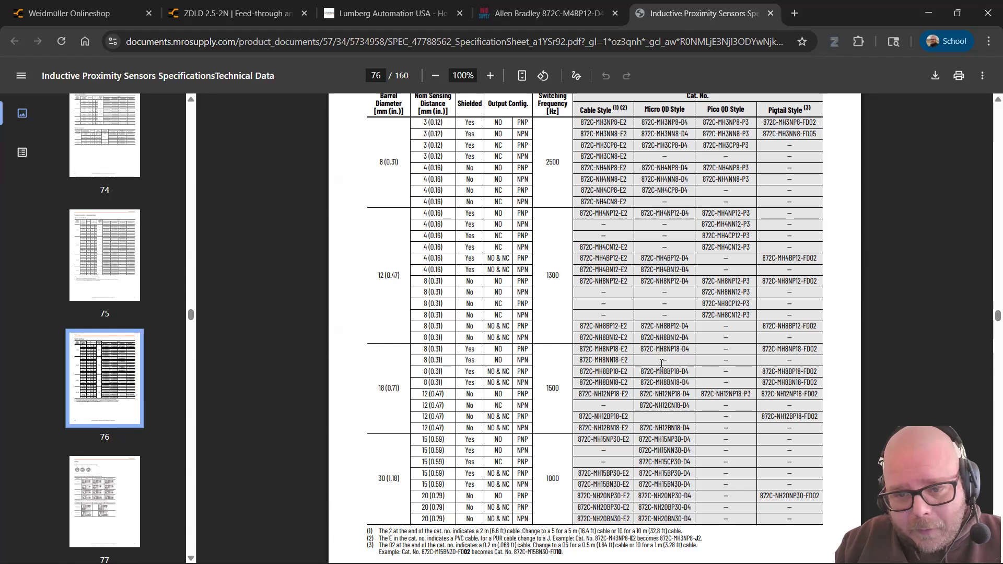
scroll(660, 328, up, 10)
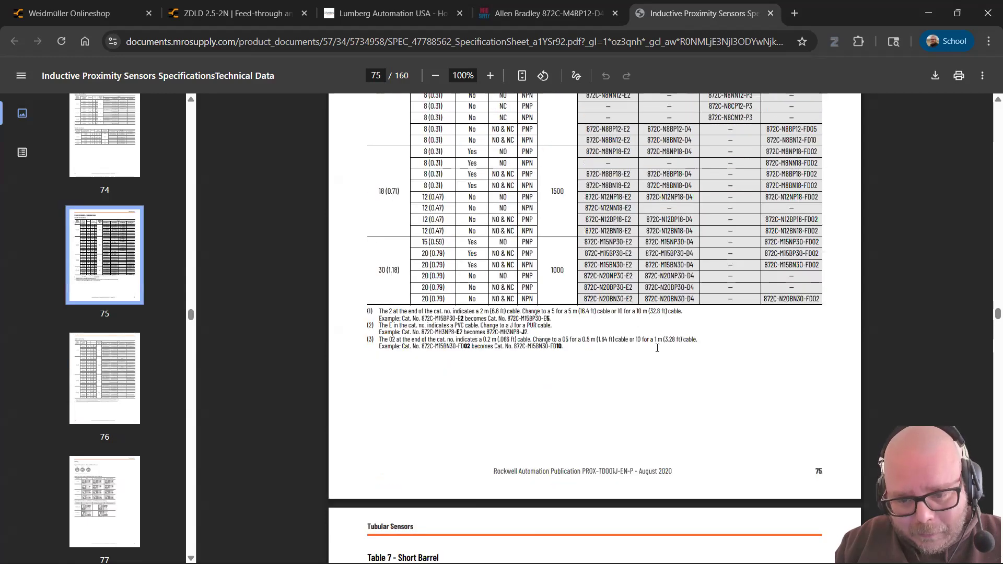
scroll(657, 348, up, 3)
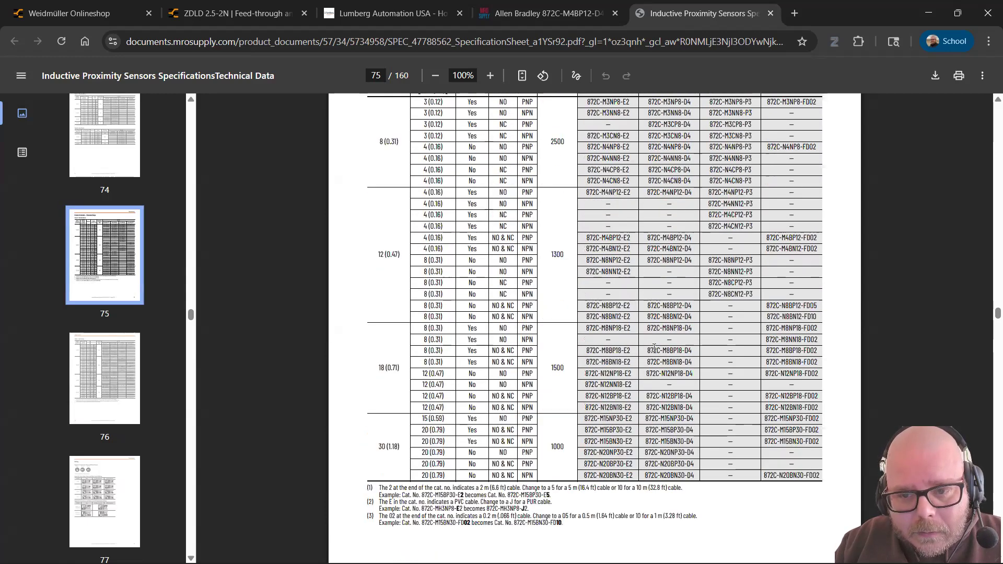
scroll(654, 348, up, 1)
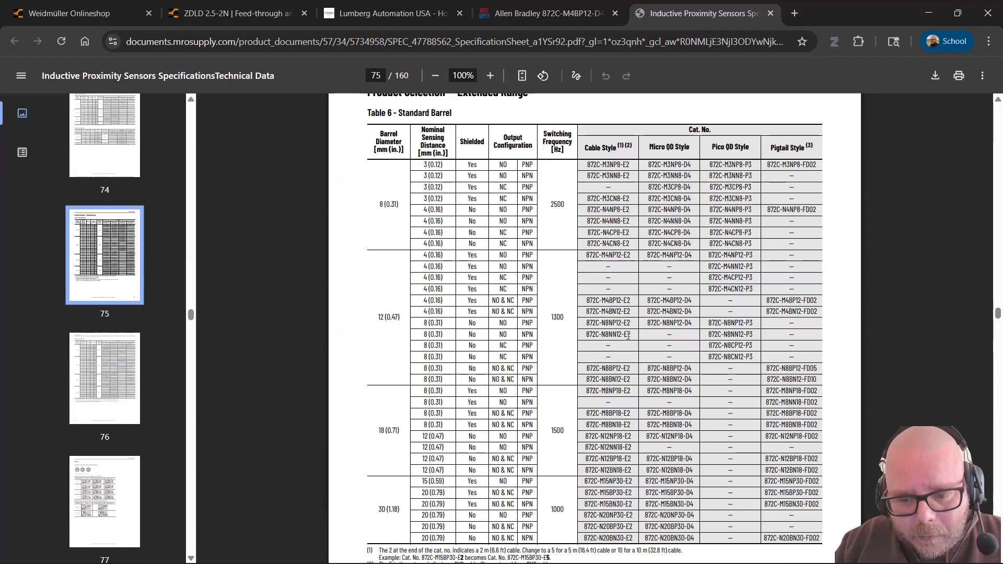
scroll(628, 336, down, 1)
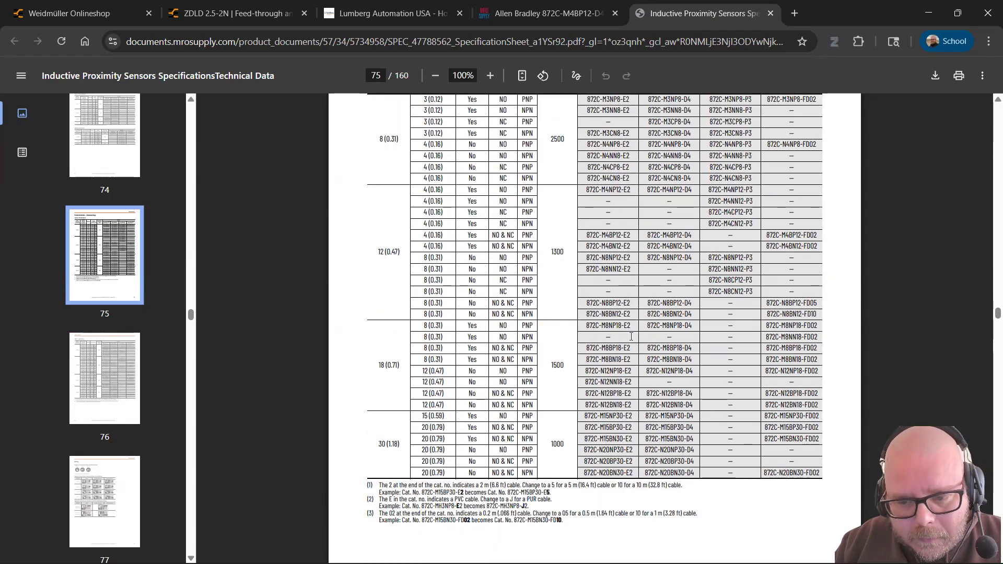
key(ctrl+f)
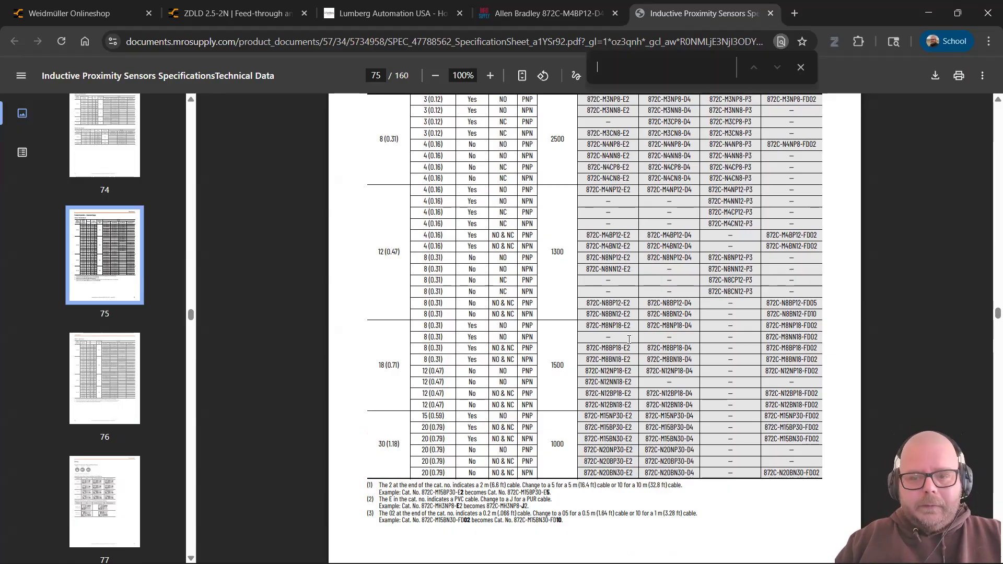
Step: Search the PDF for m4cp12 and locate 872C-M4CP12-P3 in the page 75 Table 6
text(m4cp12)
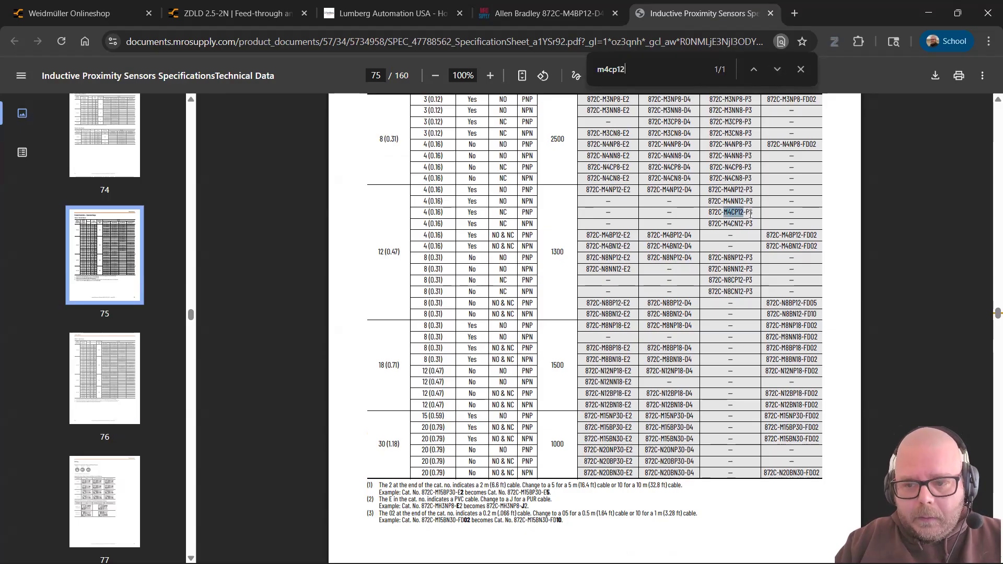
key(alt+Tab)
key(alt+Tab)
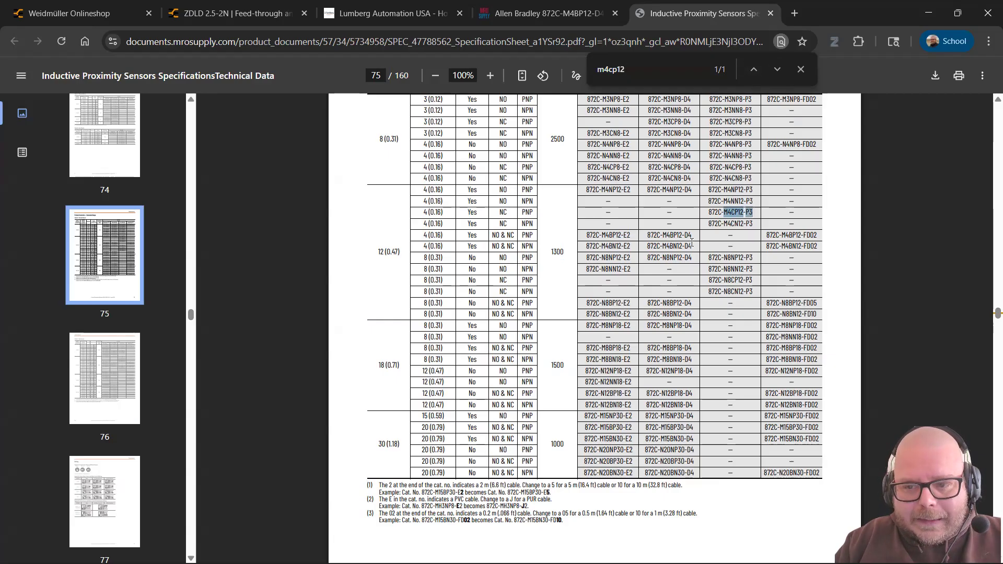
scroll(694, 245, up, 6)
scroll(695, 244, up, 5)
scroll(696, 242, down, 5)
scroll(696, 241, up, 5)
scroll(696, 241, up, 10)
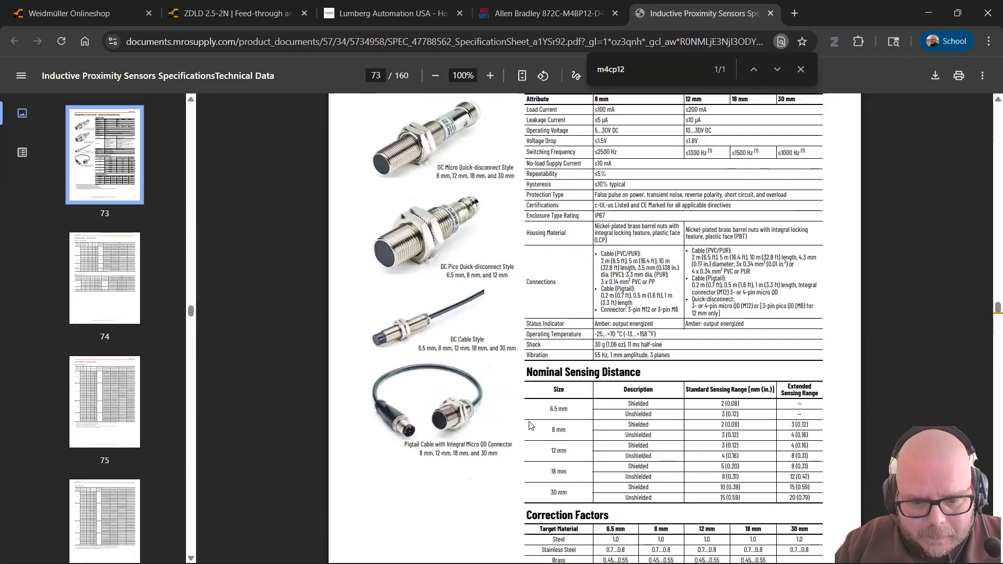
scroll(476, 425, down, 3)
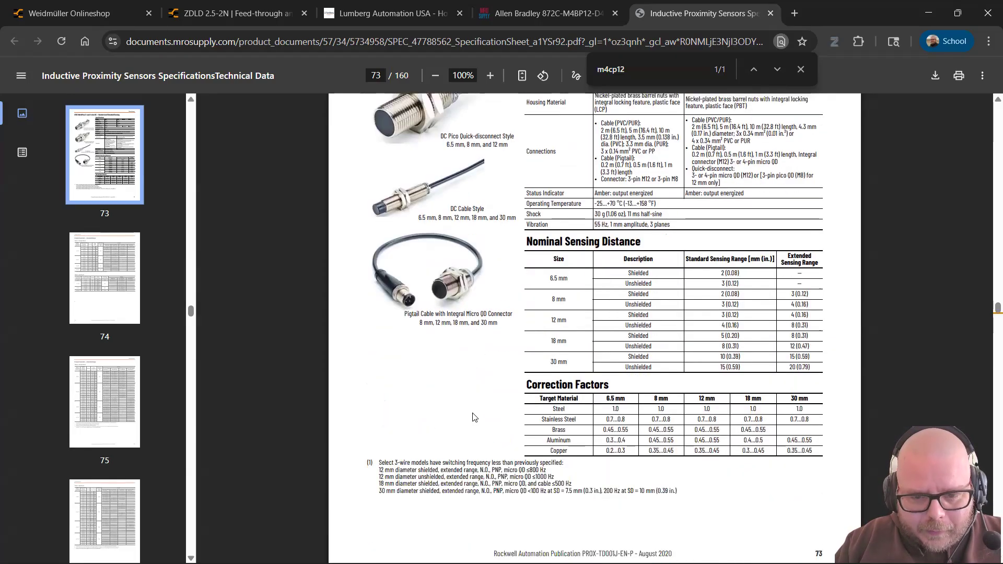
scroll(478, 418, up, 1)
scroll(399, 368, up, 1)
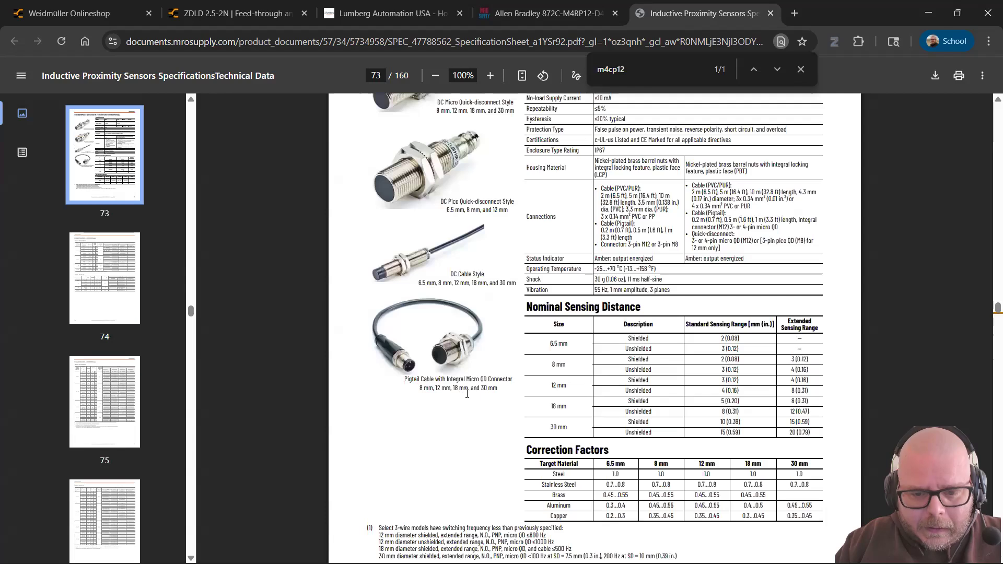
scroll(468, 394, up, 1)
scroll(468, 393, up, 1)
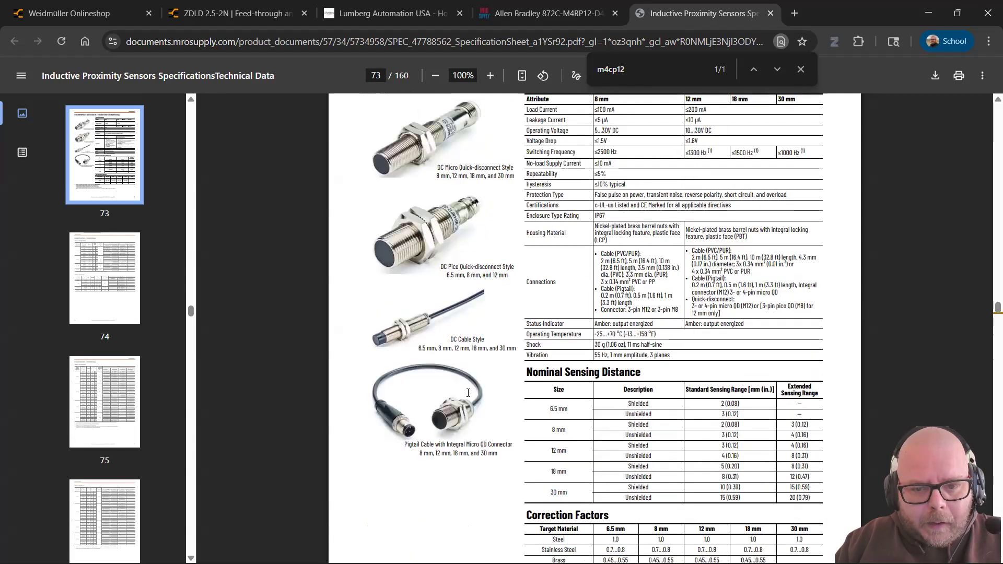
scroll(470, 394, up, 1)
scroll(470, 393, down, 10)
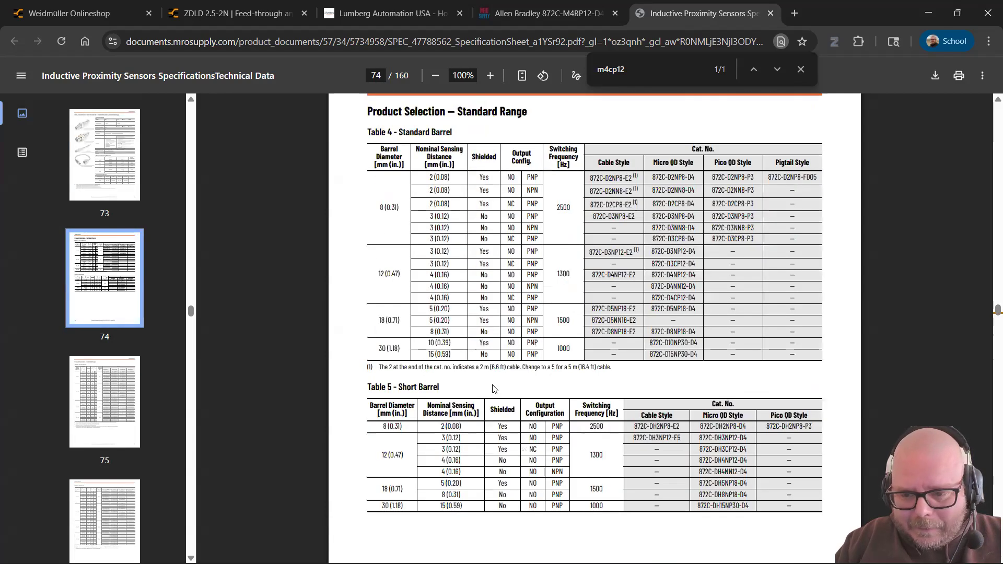
scroll(506, 386, down, 6)
scroll(663, 253, down, 5)
scroll(662, 268, down, 1)
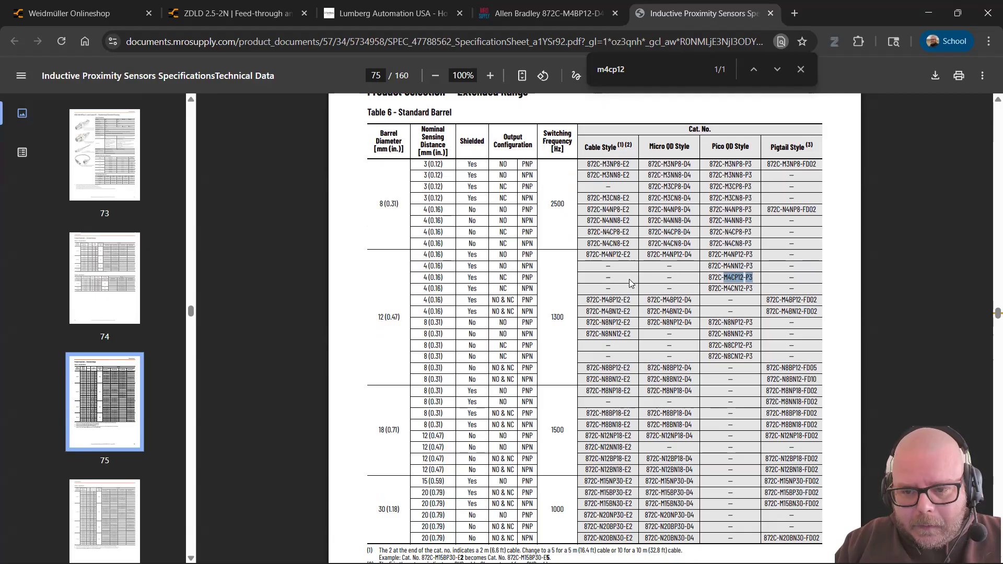
Step: Confirm 872C-M4CP12-P3 has only a dash under Micro QD Style, unlike 872C-M4BP12-D4
double_click(750, 278)
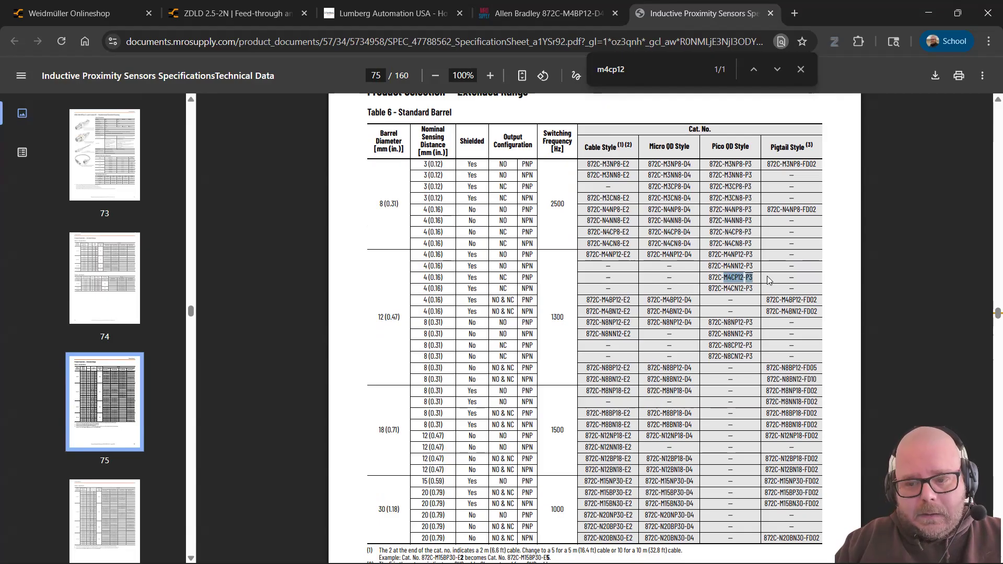
double_click(687, 300)
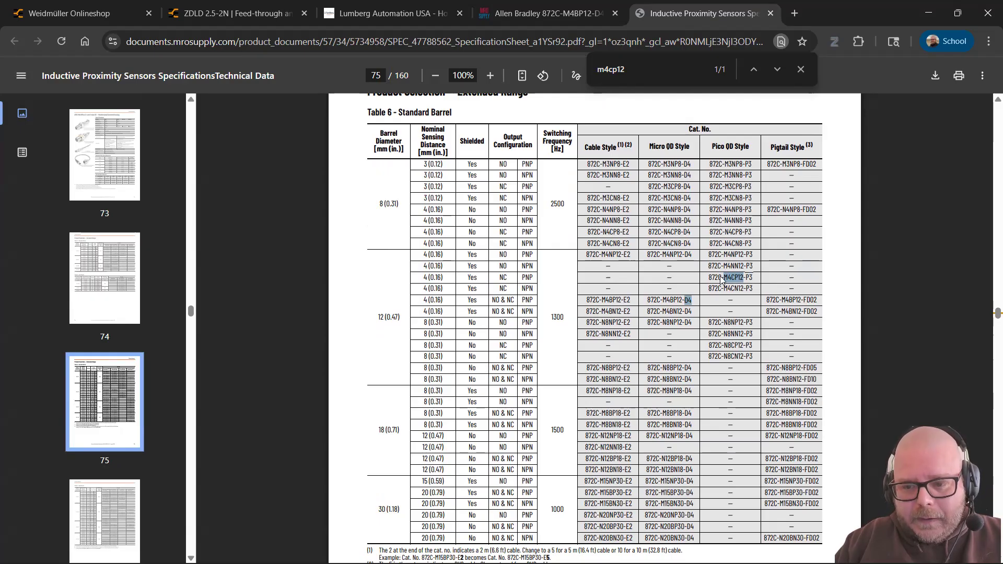
click(675, 278)
double_click(669, 277)
drag(649, 146, 671, 148)
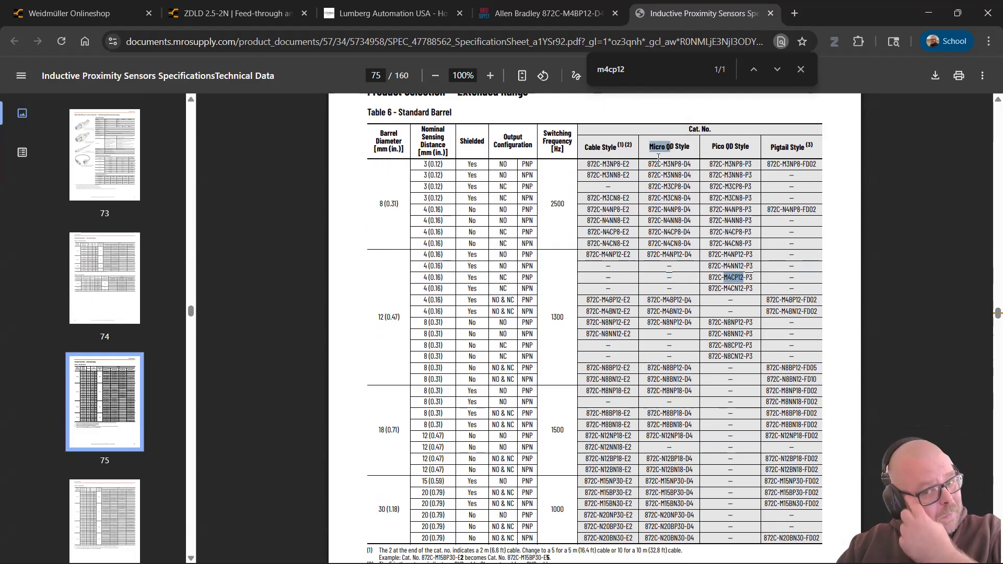
double_click(670, 277)
scroll(388, 264, down, 20)
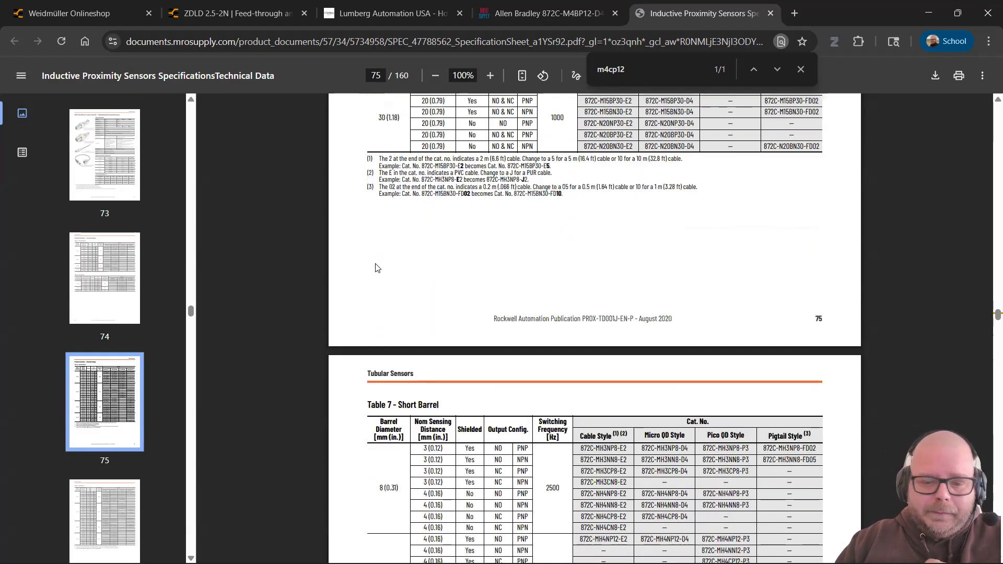
Step: On page 77, highlight BN in the colour legend and L+ on the NPN N.O. M12 diagram
scroll(387, 264, down, 2)
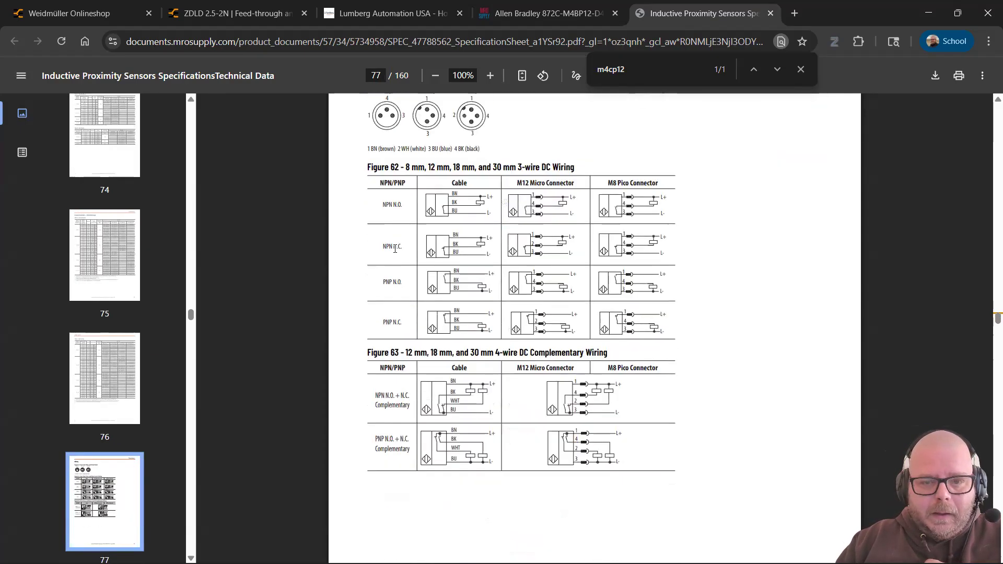
scroll(417, 235, up, 1)
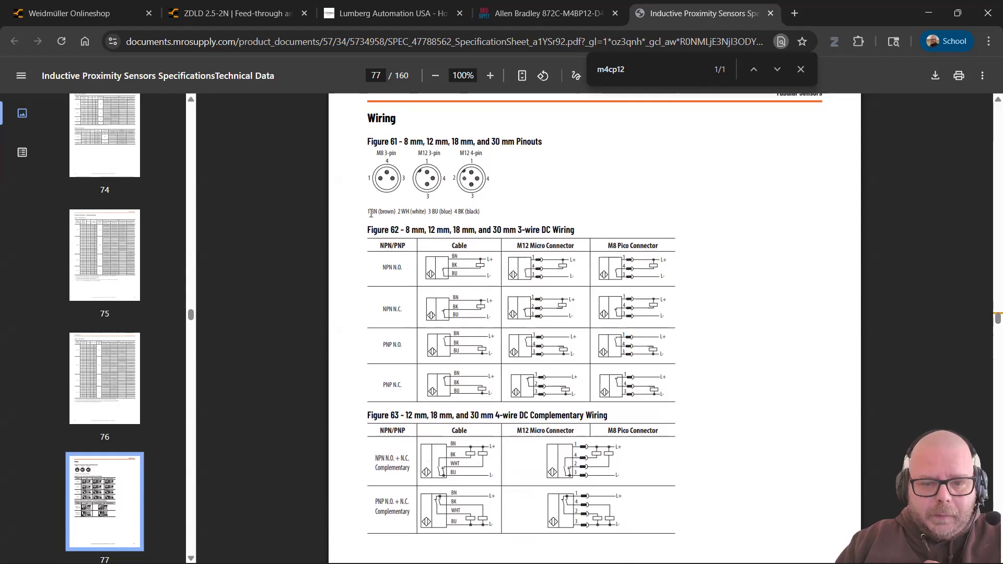
double_click(375, 282)
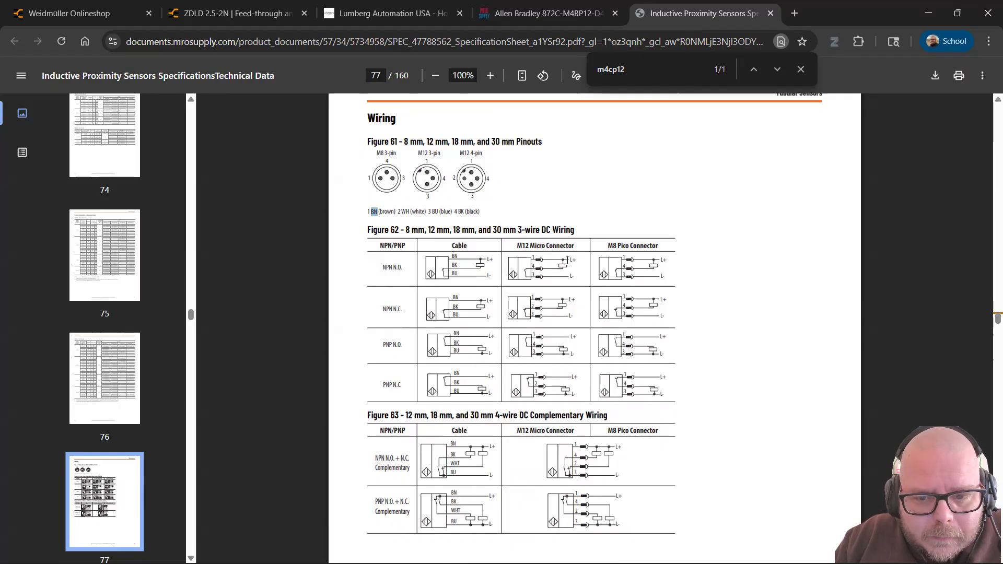
click(533, 258)
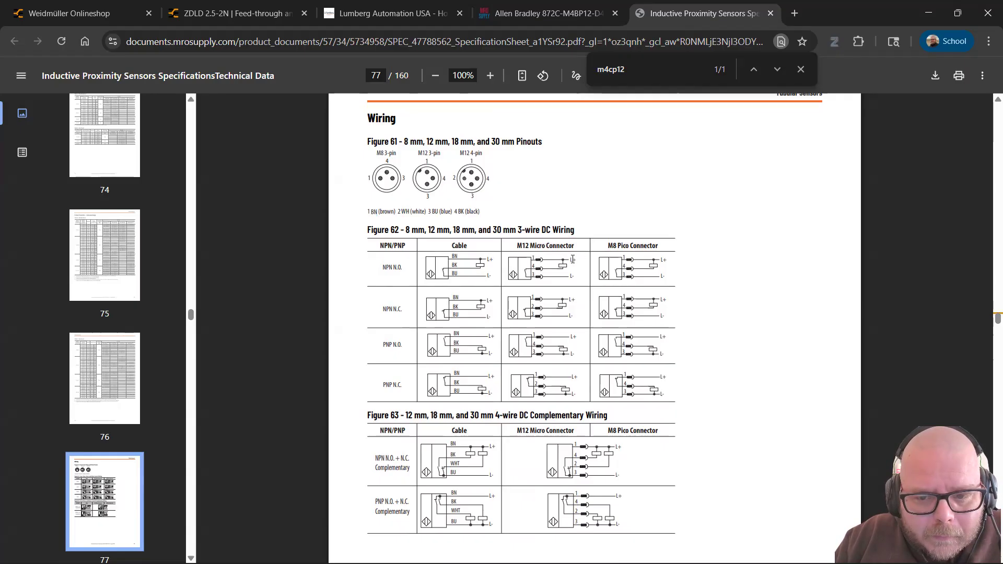
drag(568, 312, 567, 311)
key(alt+Tab)
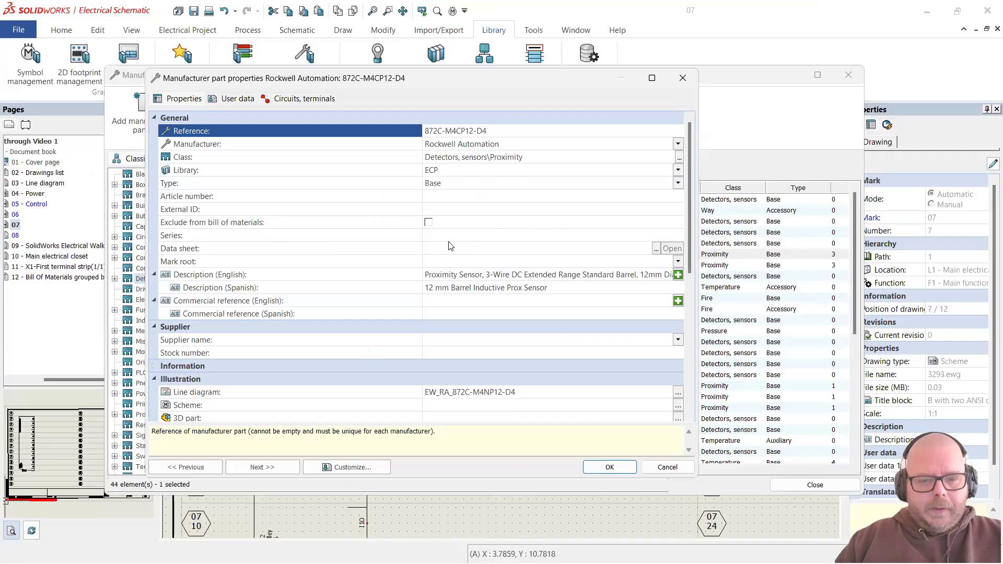
Step: Mark the first terminal 1 BRN L+ and check pin 3 BU (blue) in the datasheet legend
click(306, 99)
click(283, 298)
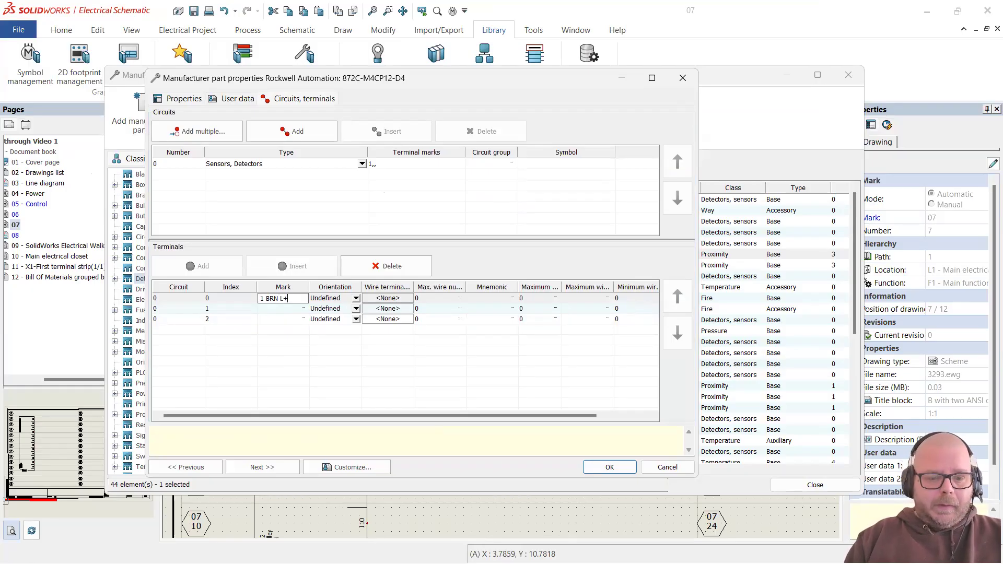
click(297, 309)
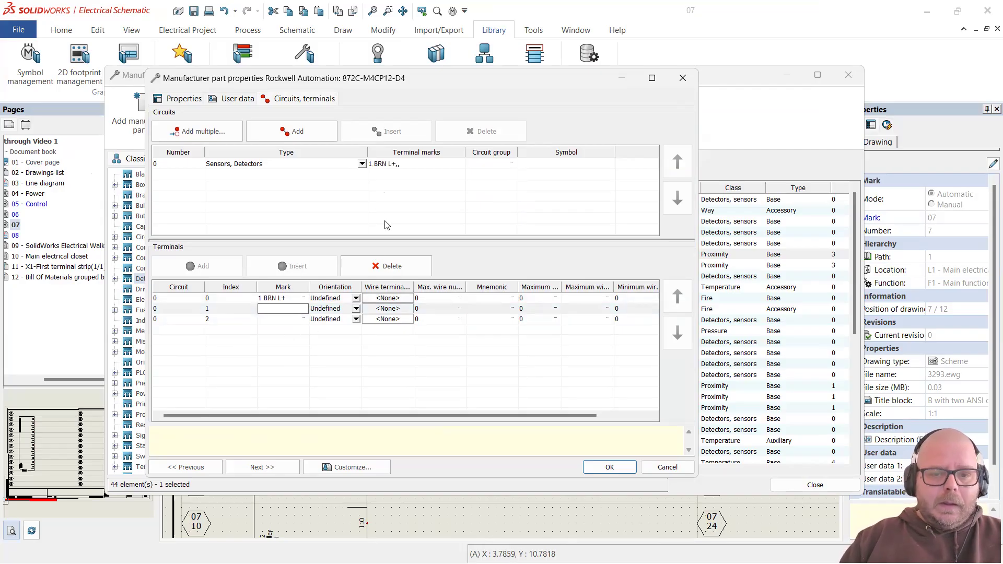
key(alt+Tab)
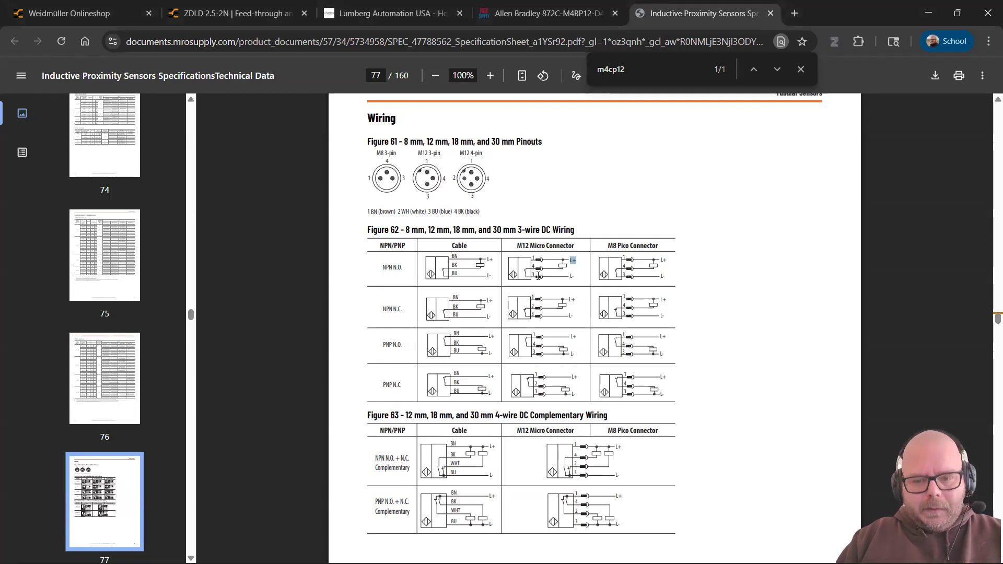
key(alt+Tab)
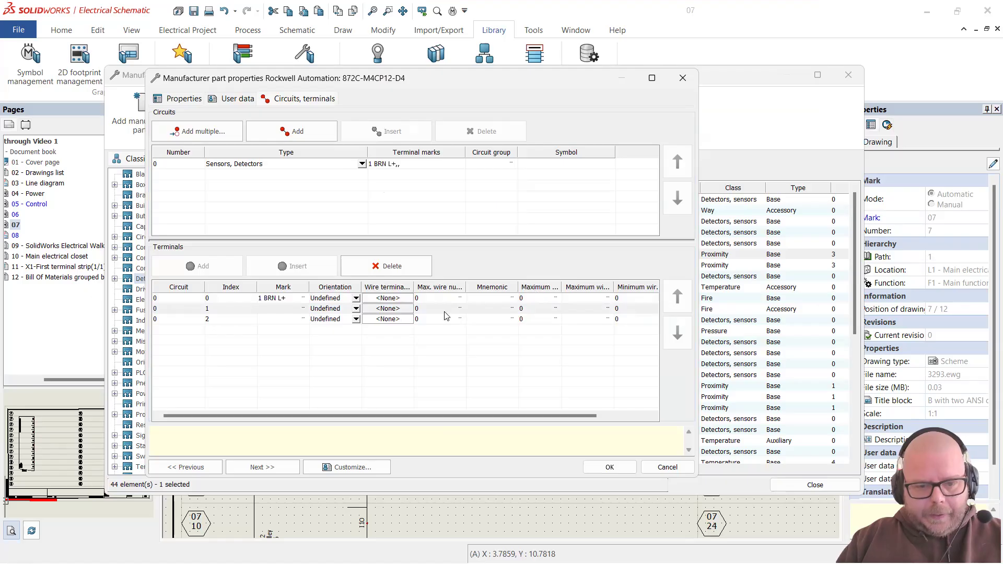
key(alt+Tab)
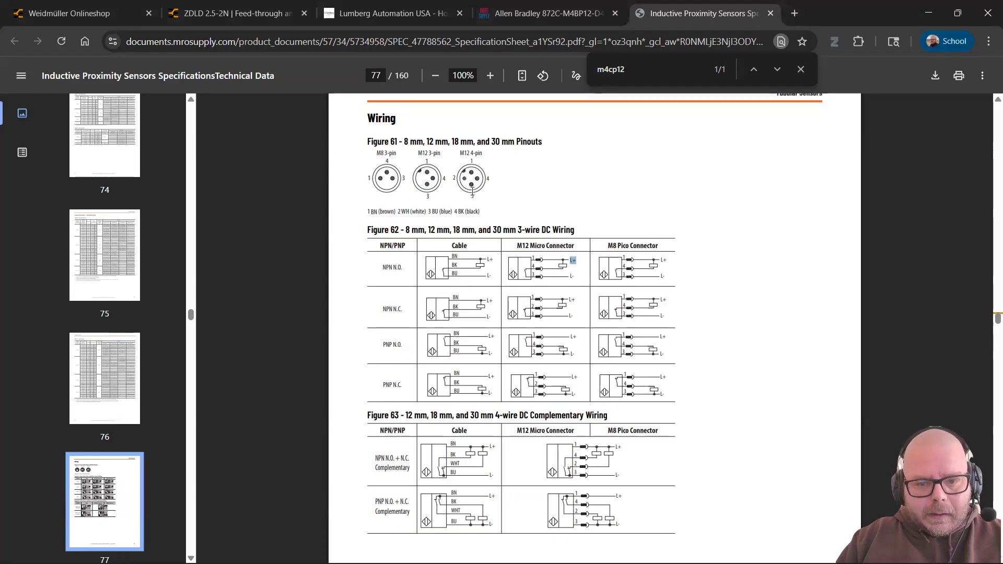
drag(428, 212, 450, 211)
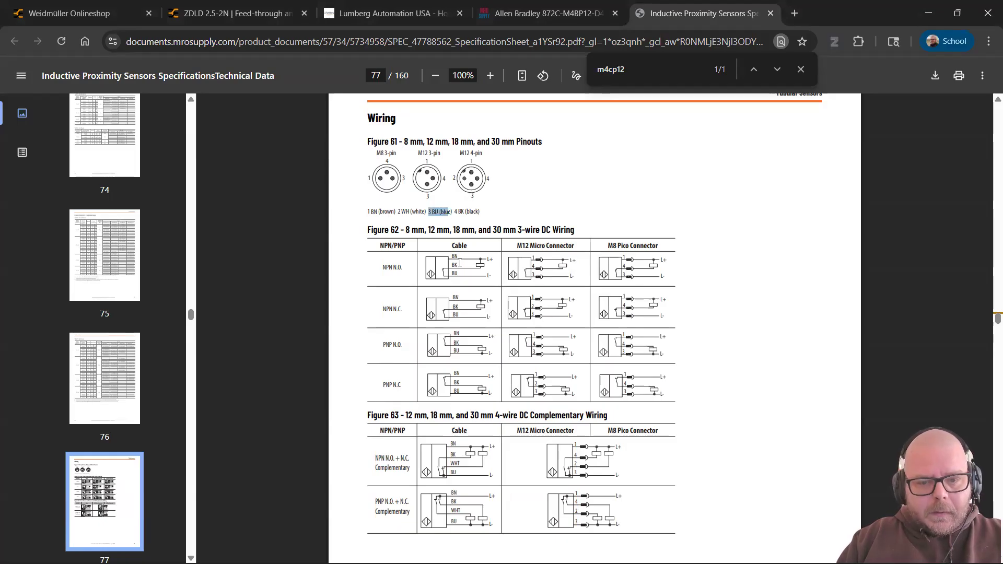
key(alt+Tab)
Step: Mark the second terminal 3 BLU L- and enter 4 for the third terminal
click(280, 312)
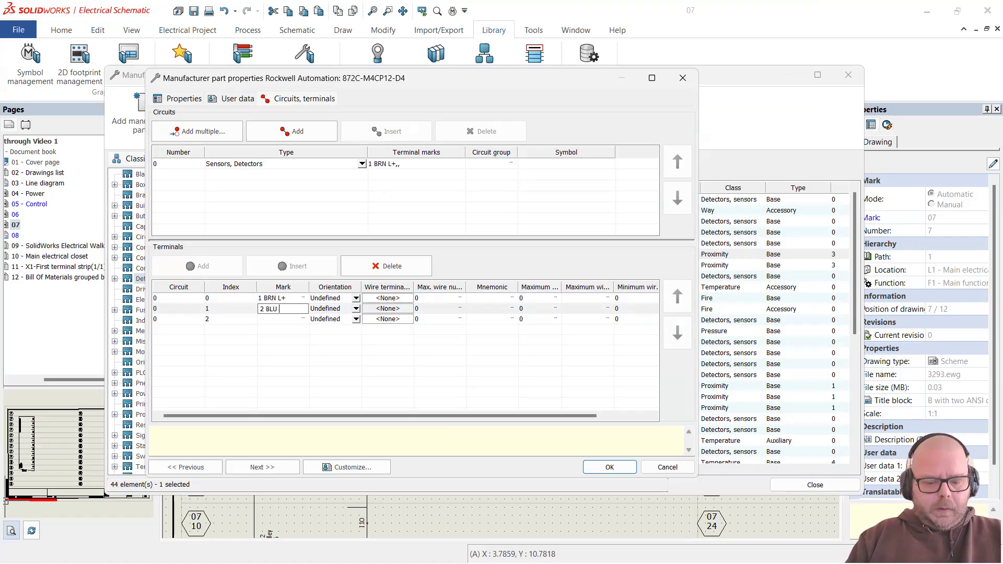
click(282, 320)
key(alt+Tab)
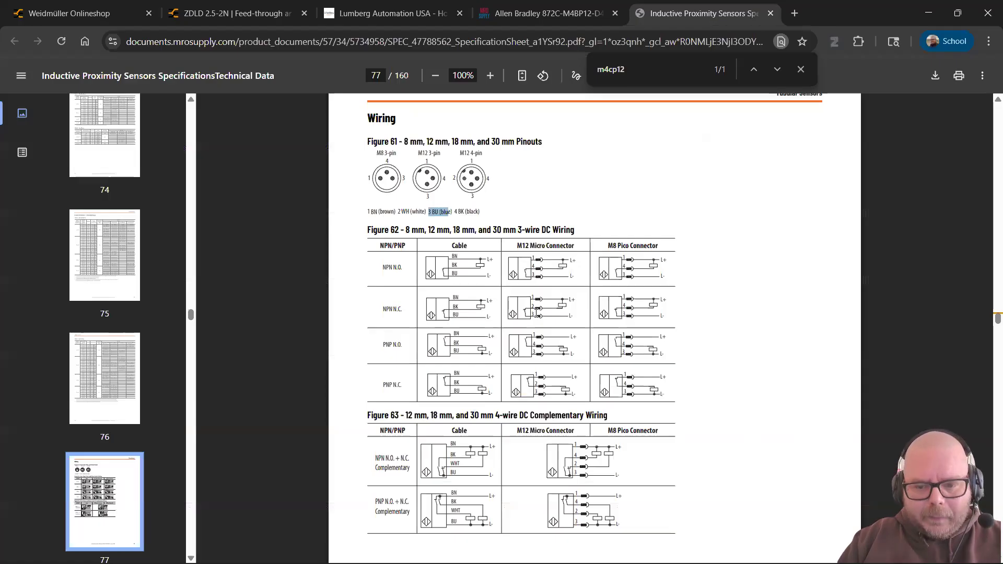
key(alt+Tab)
click(261, 308)
click(261, 308)
click(261, 309)
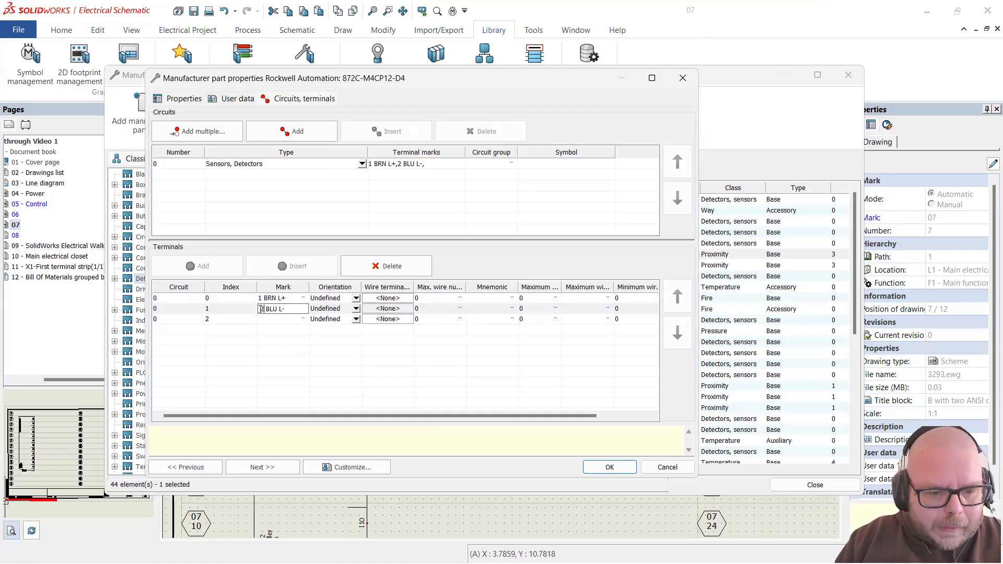
text(3)
click(266, 320)
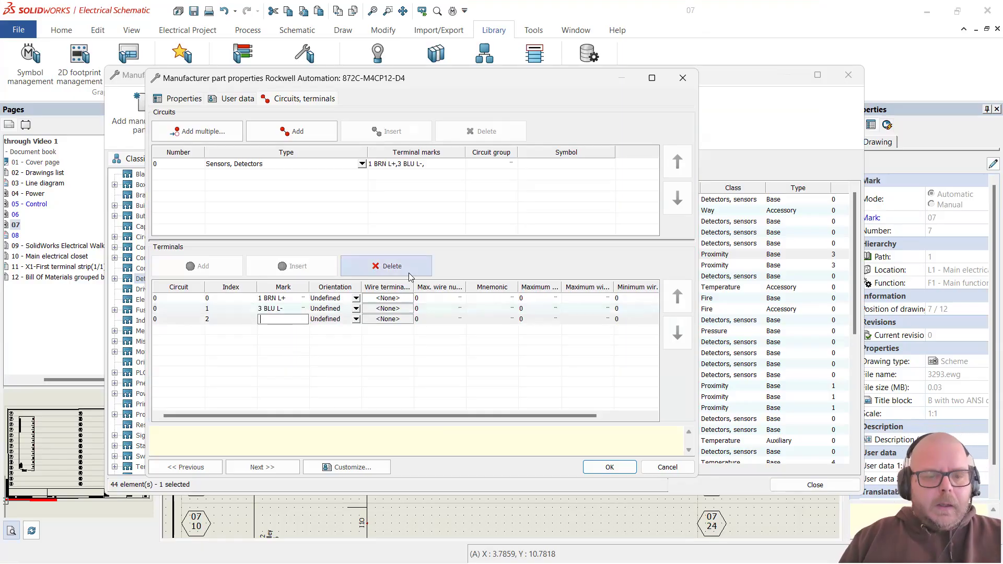
key(alt+Tab)
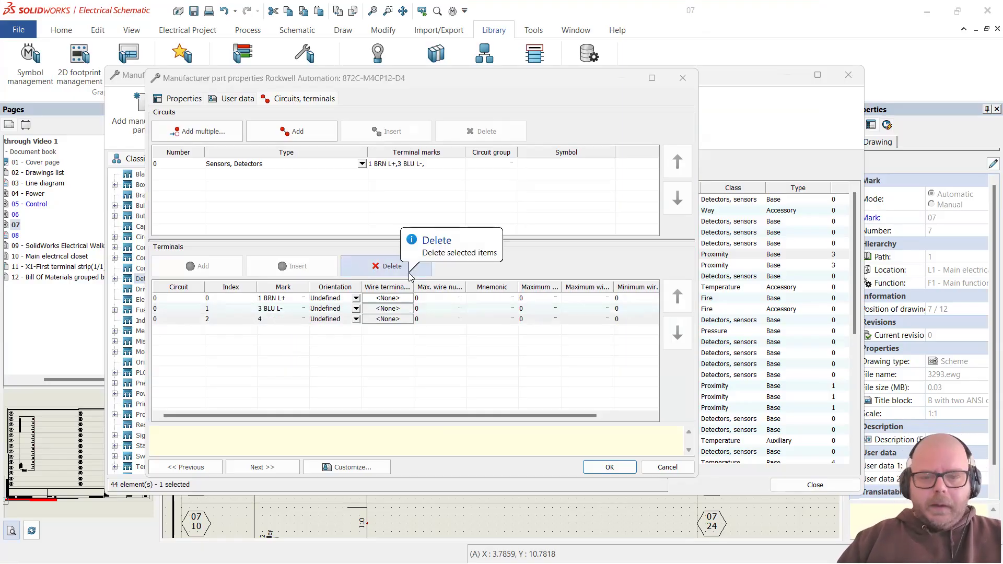
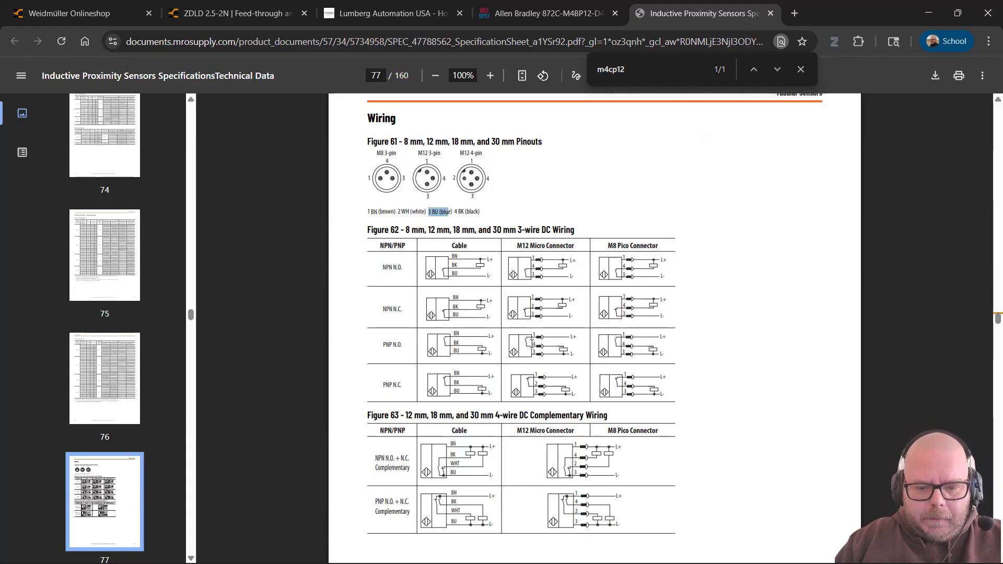
Step: Highlight the BK and BU wire labels in the datasheet's Figure 63 wiring diagram
scroll(502, 430, down, 1)
drag(453, 407, 453, 377)
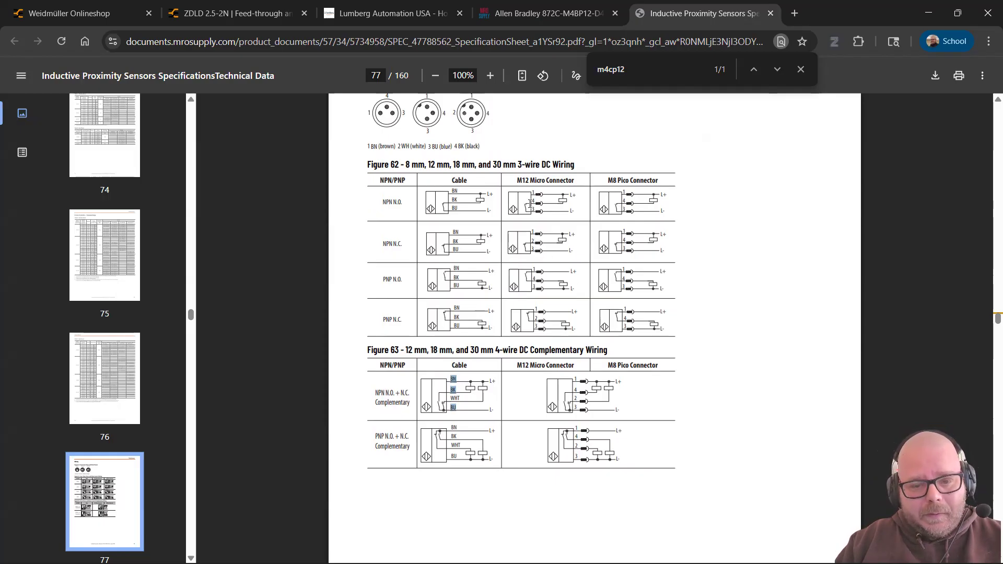
click(534, 278)
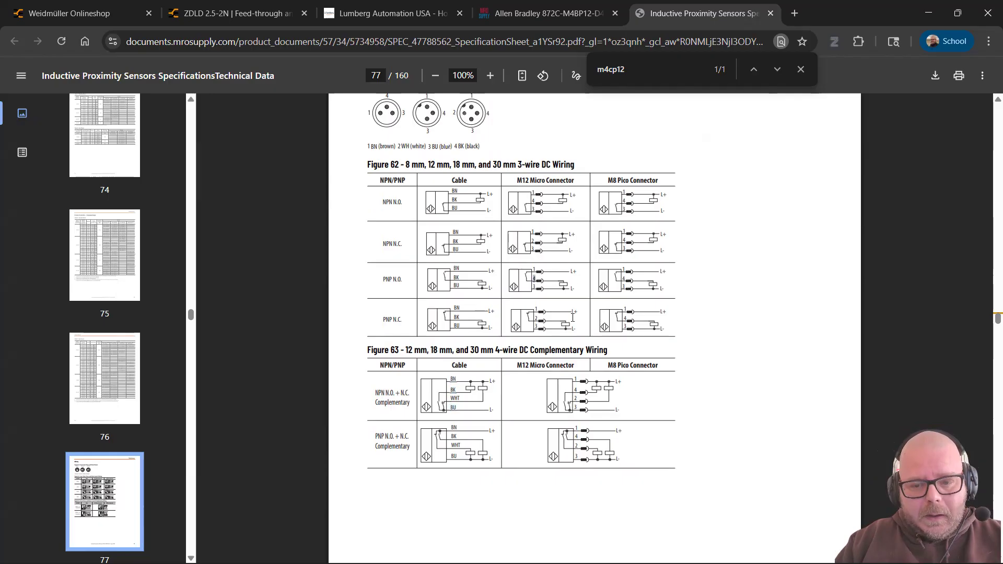
Step: Return to the SOLIDWORKS part properties and begin editing the third terminal's mark after the 4
key(alt+Tab)
click(269, 319)
click(266, 319)
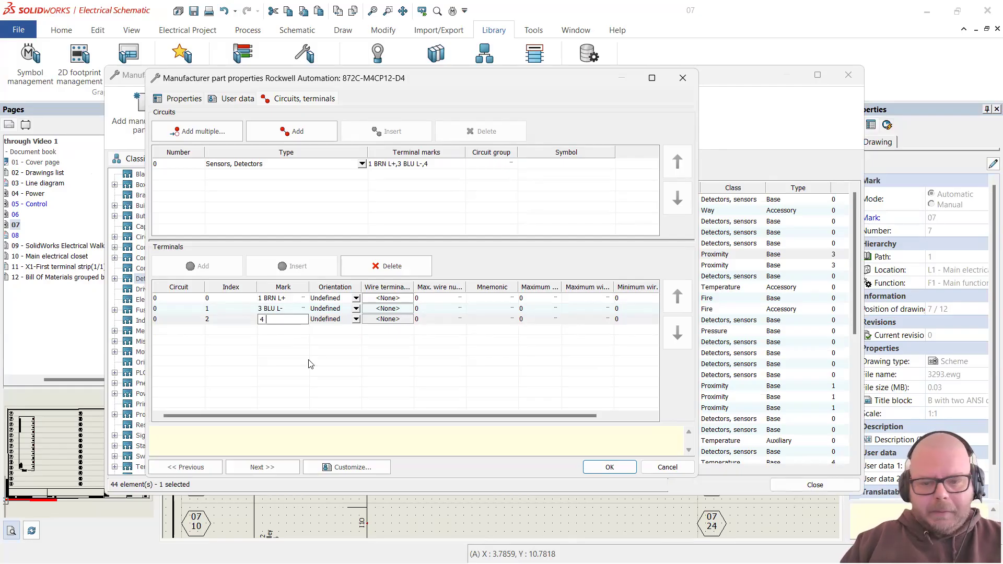
Step: Change the third terminal's mark to '4 BLK IN' and close the part windows
key(alt+Tab)
key(alt+Tab)
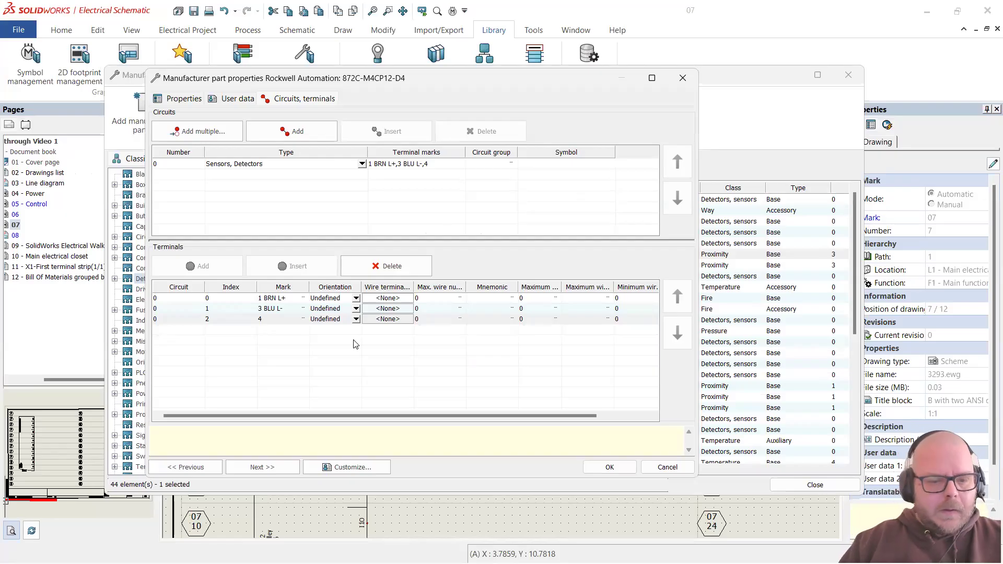
click(286, 321)
text(BLK)
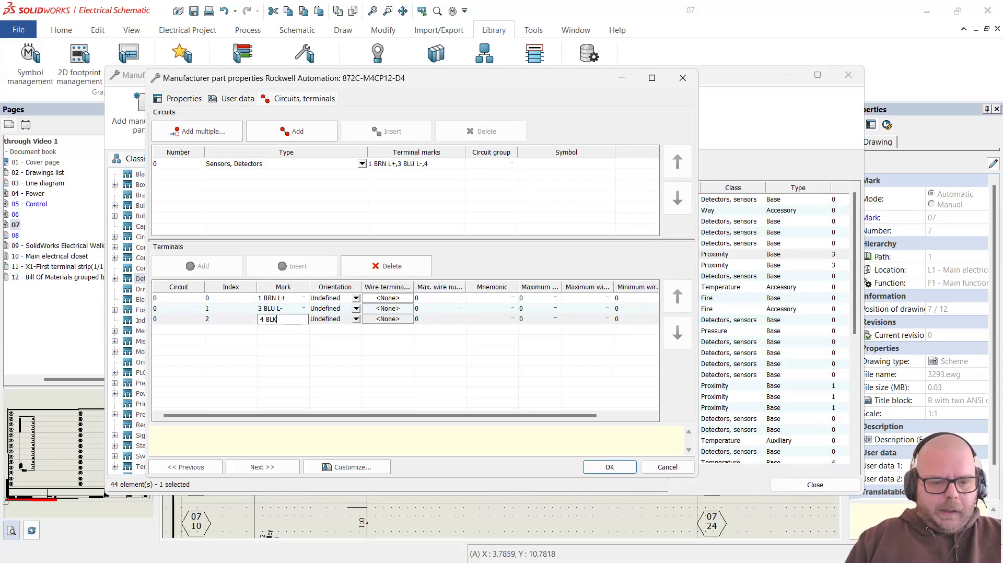
text( IN)
key(Return)
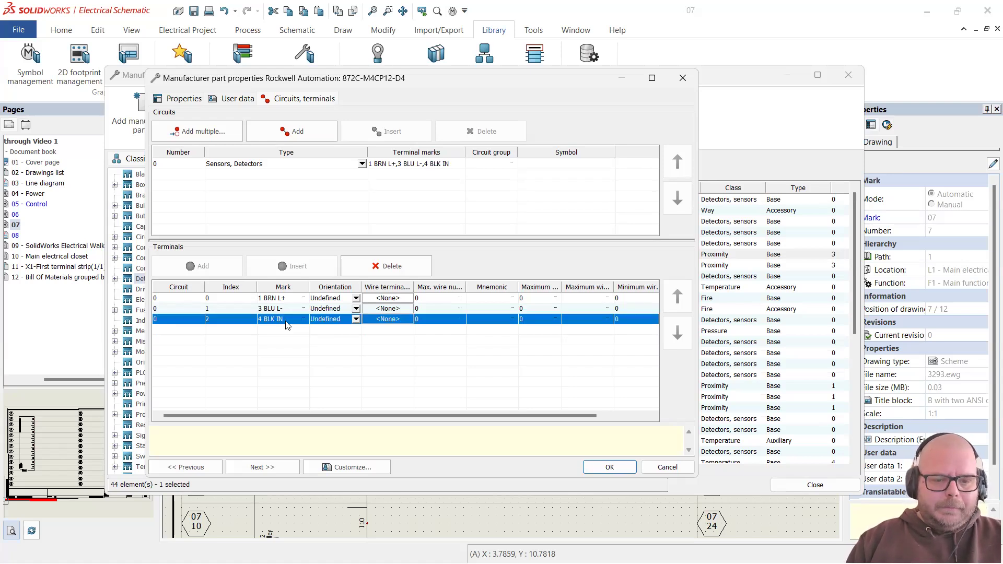
click(609, 467)
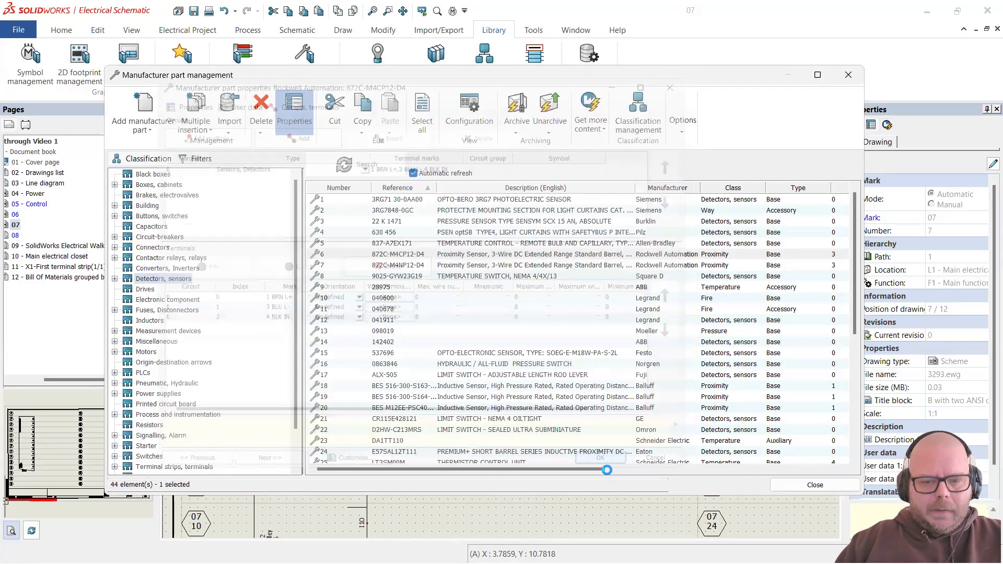
click(815, 485)
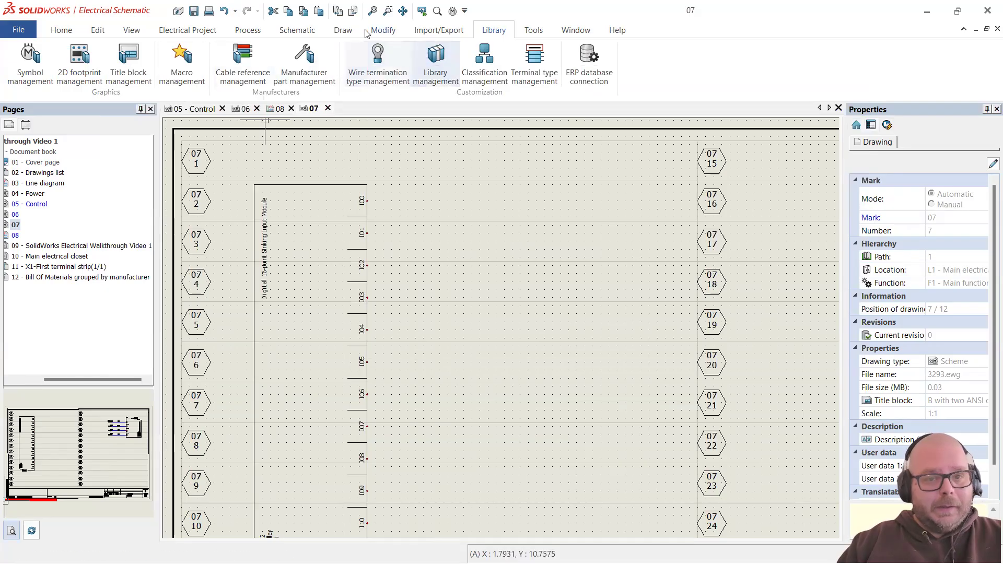
Step: Place a horizontal 'NO proximity sensor, 3 wires' symbol beside input I00
click(297, 30)
click(120, 62)
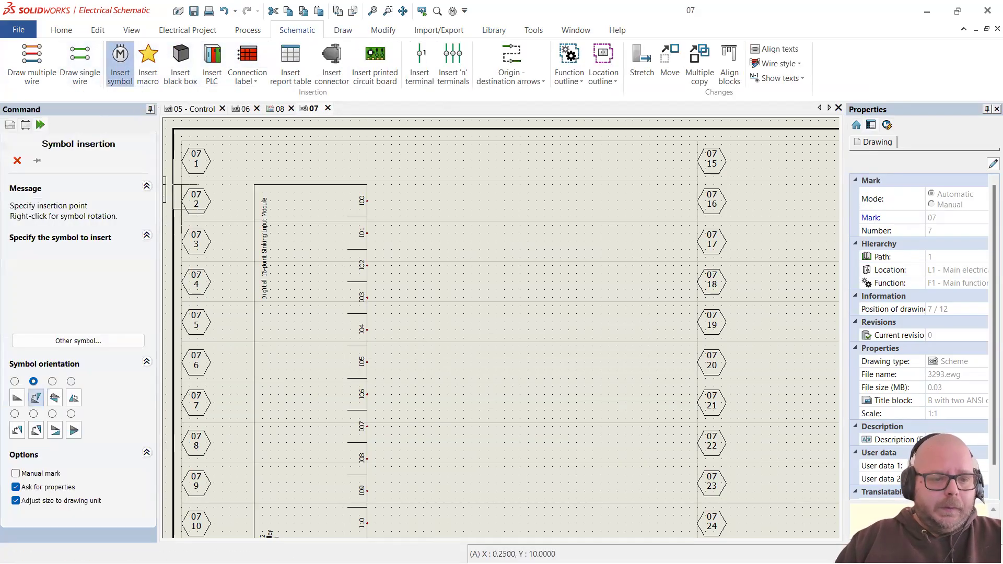
click(123, 338)
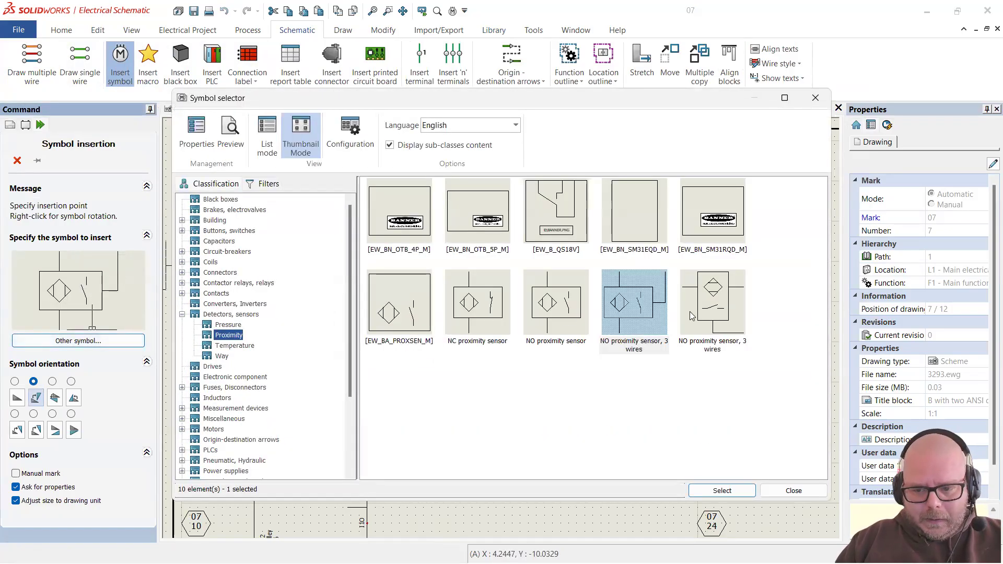
click(718, 307)
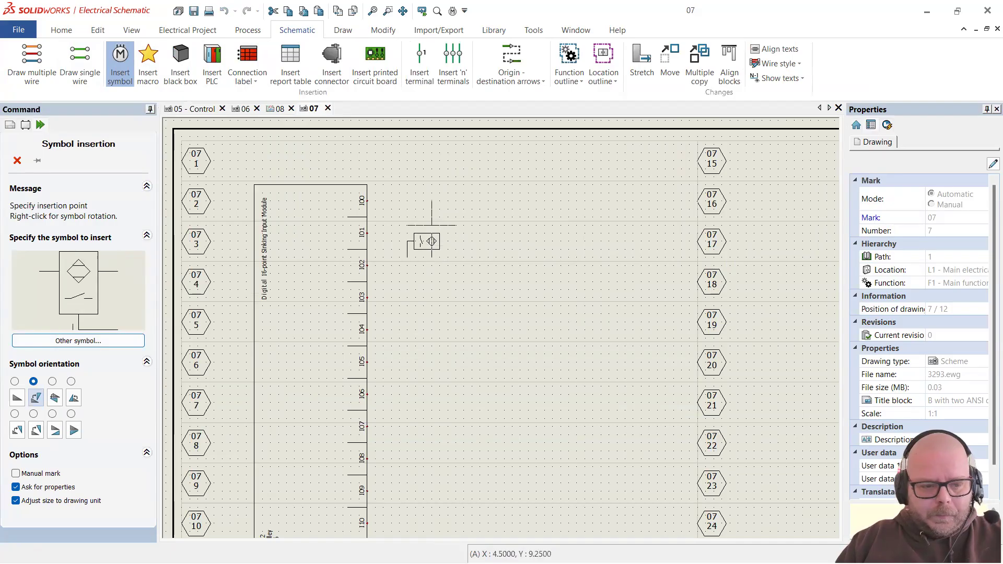
click(14, 382)
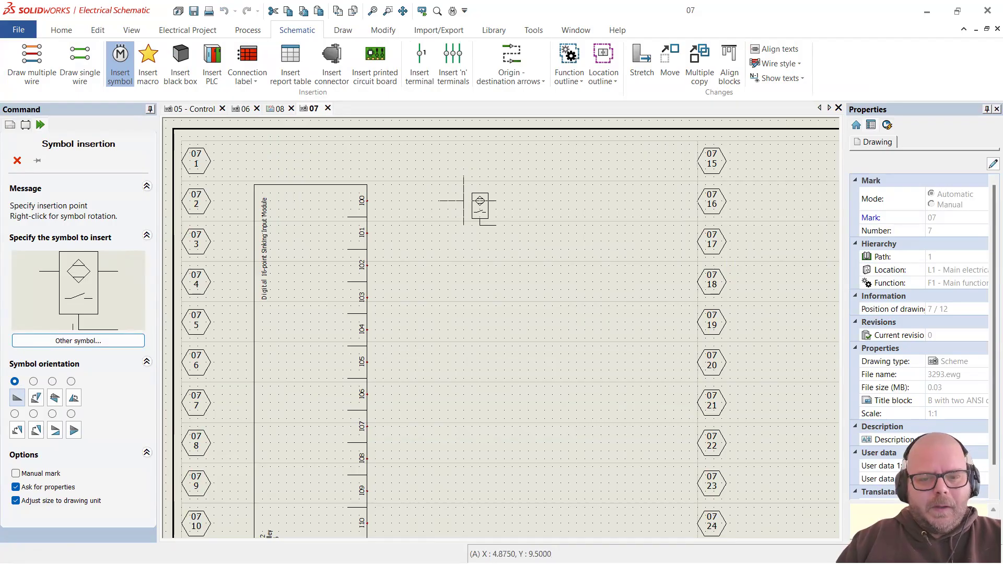
click(463, 201)
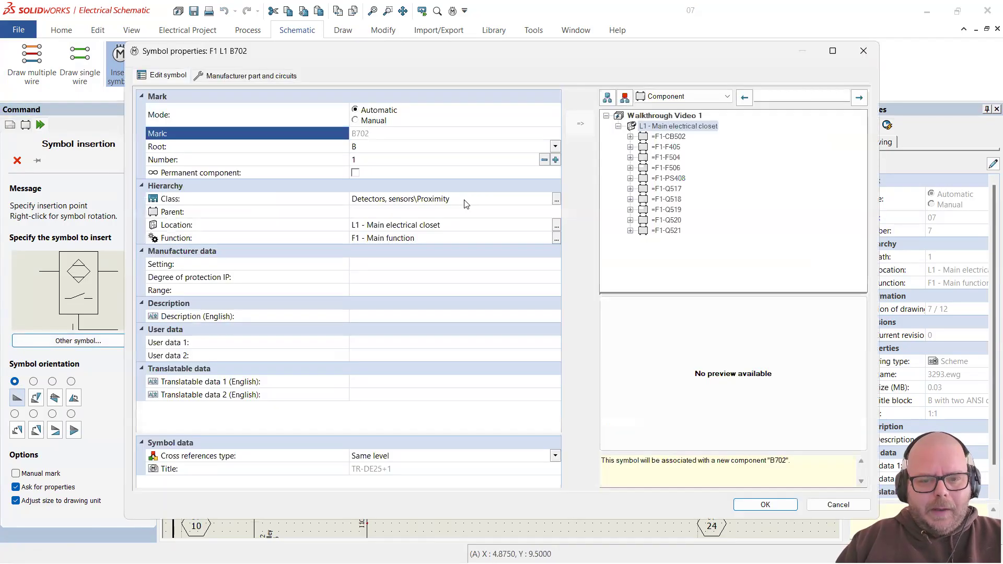
Step: Assign manufacturer part 872C-M4CP12-D4 to the new sensor and confirm its properties
click(258, 76)
click(152, 111)
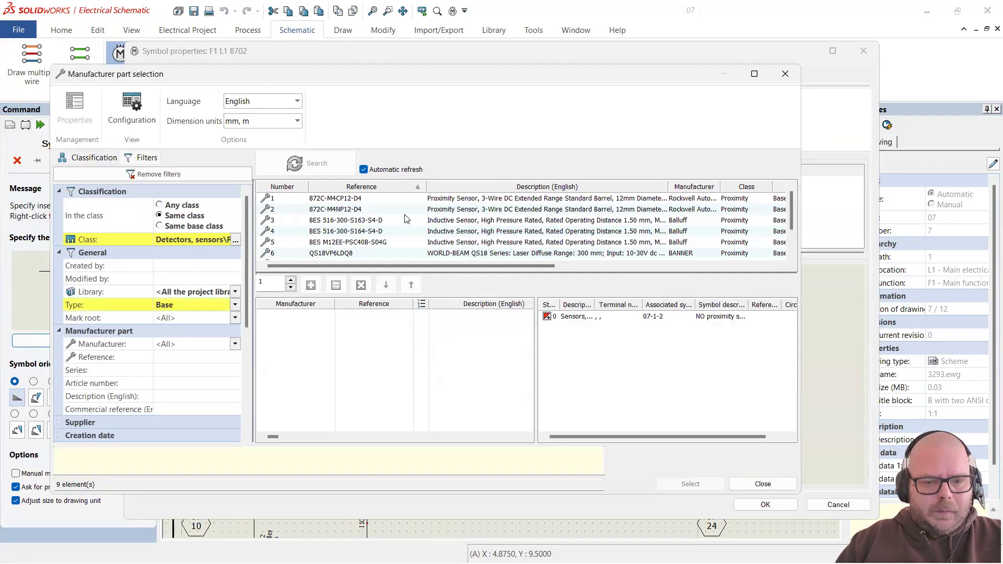
click(416, 201)
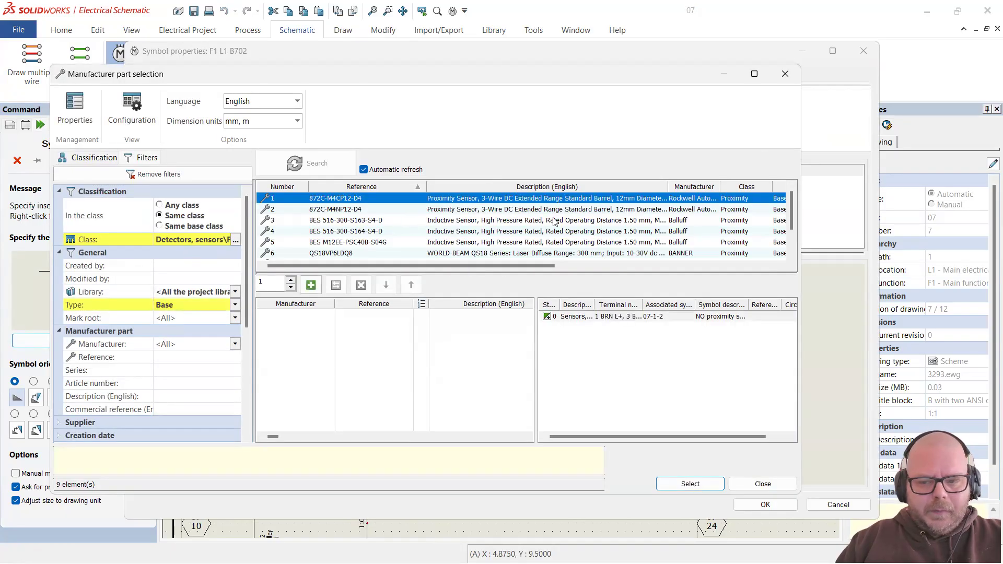
click(689, 484)
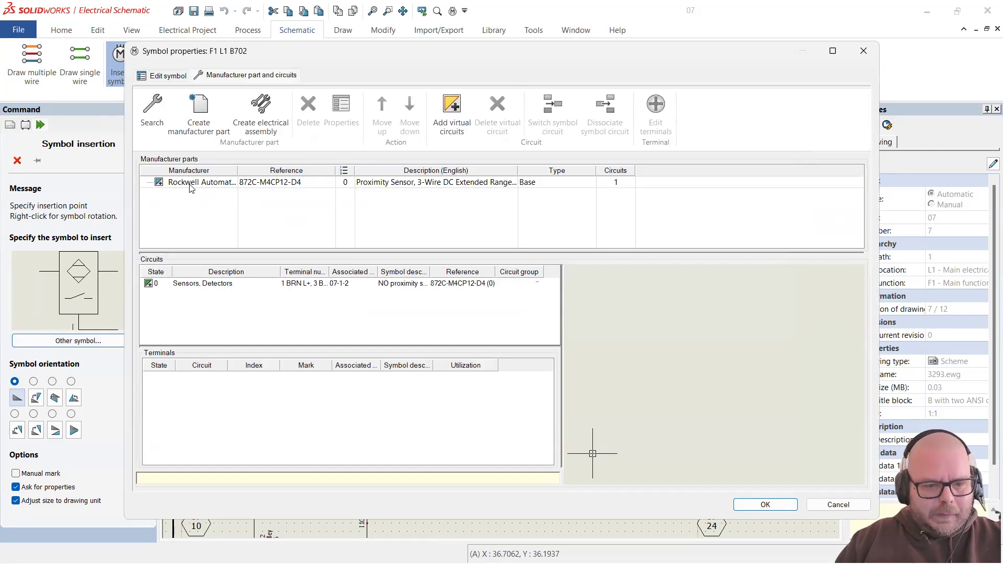
click(752, 505)
scroll(430, 203, up, 3)
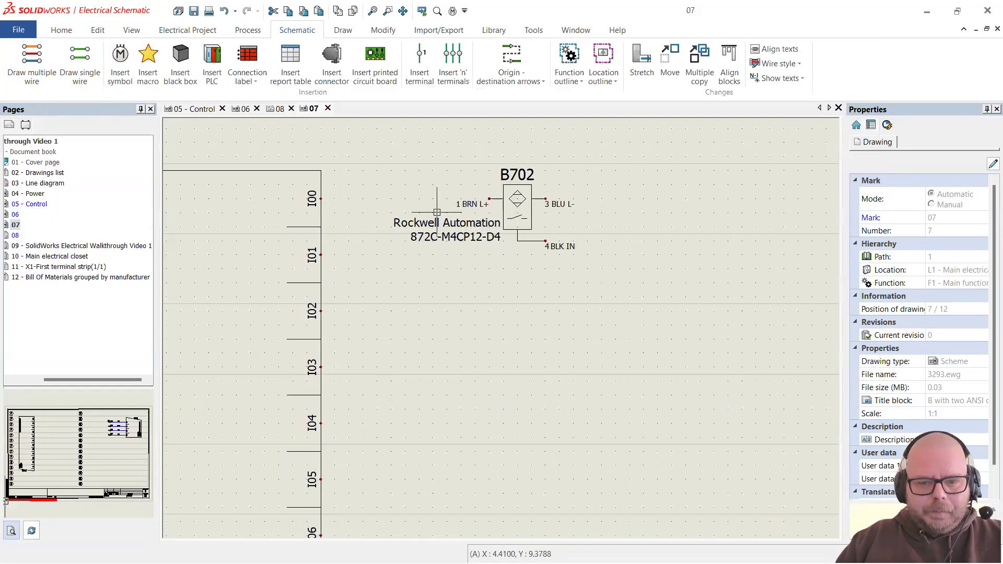
scroll(470, 197, up, 1)
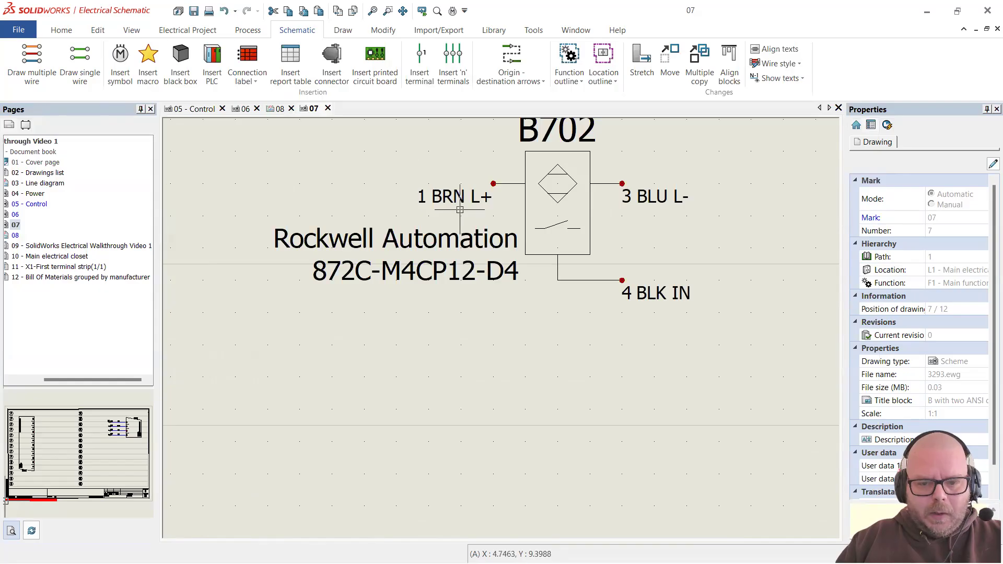
scroll(489, 231, down, 3)
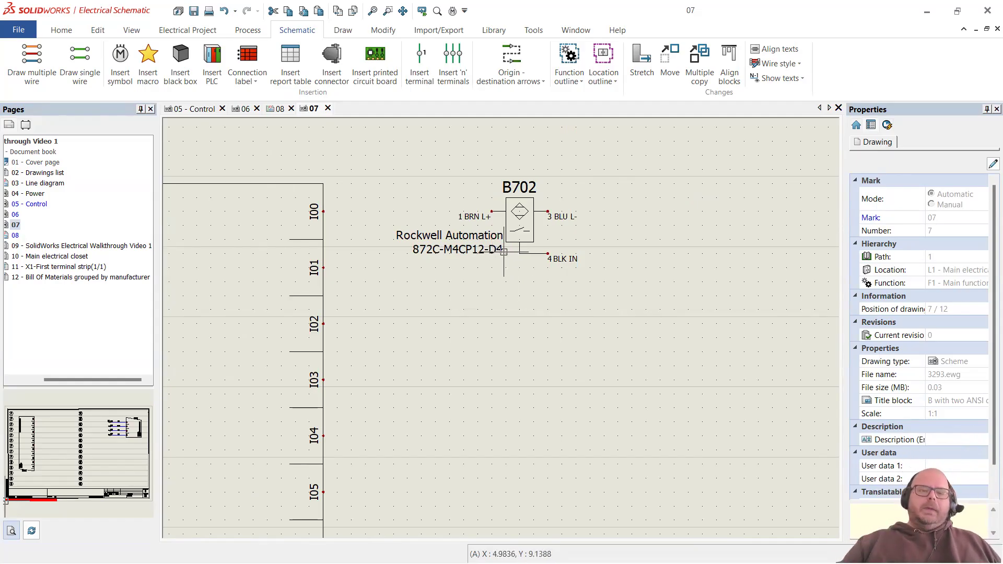
scroll(533, 195, up, 3)
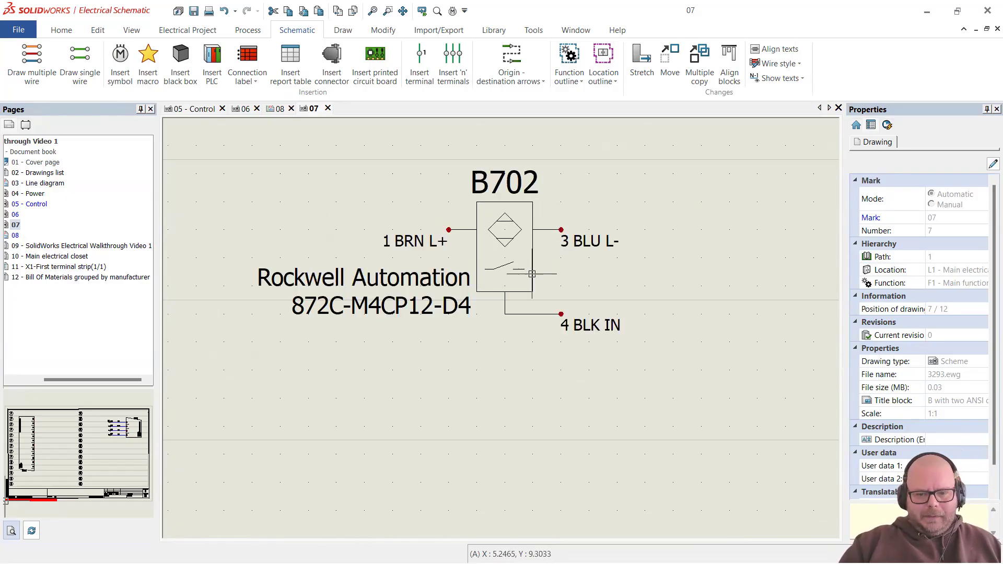
scroll(555, 272, down, 2)
scroll(504, 275, down, 2)
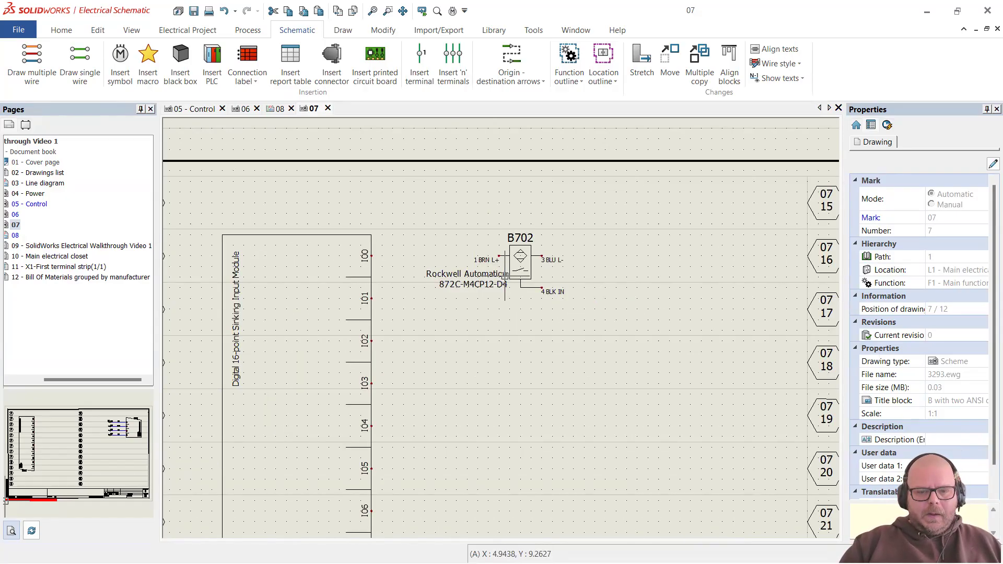
scroll(505, 276, down, 1)
scroll(470, 300, up, 2)
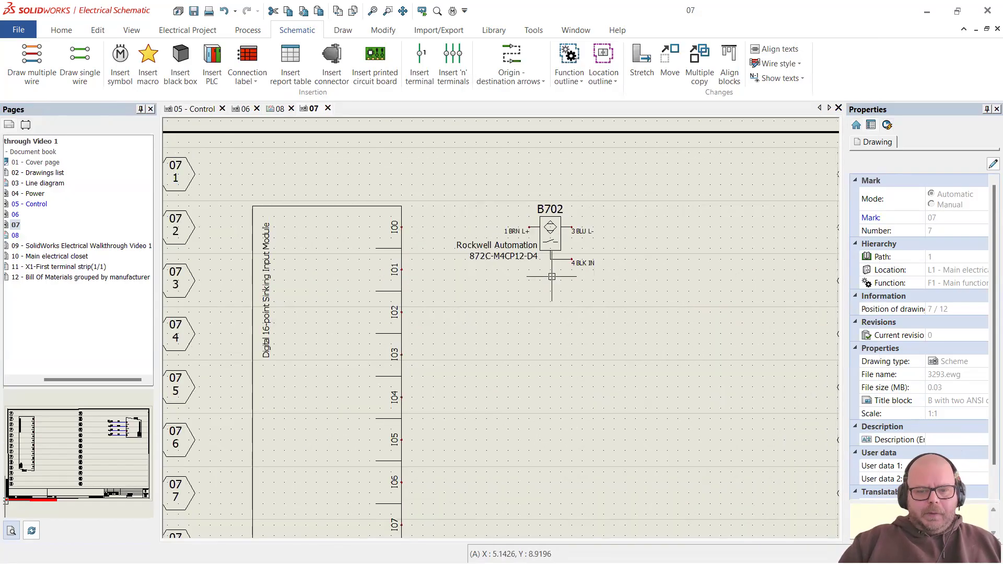
scroll(425, 279, down, 1)
scroll(421, 215, up, 1)
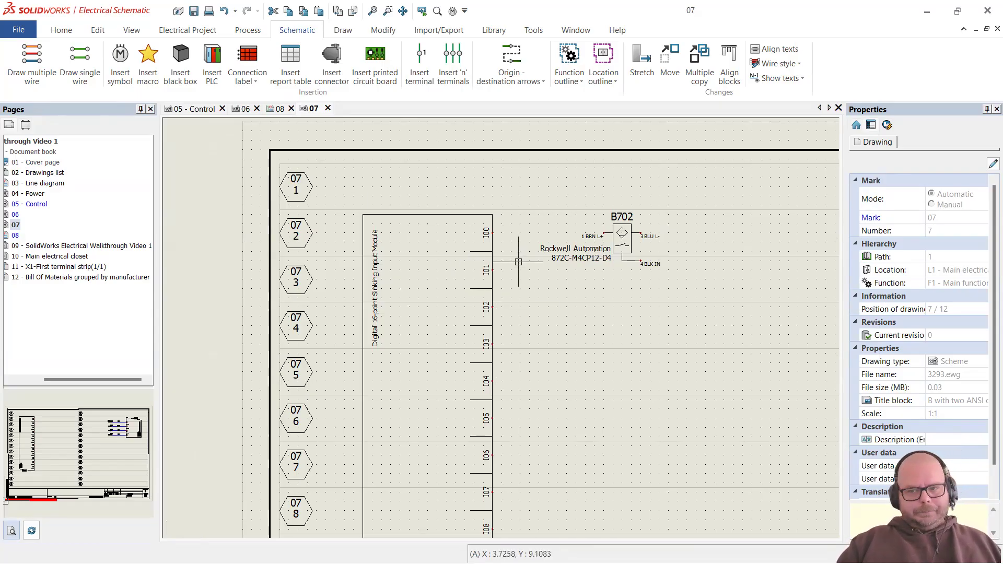
scroll(405, 243, down, 1)
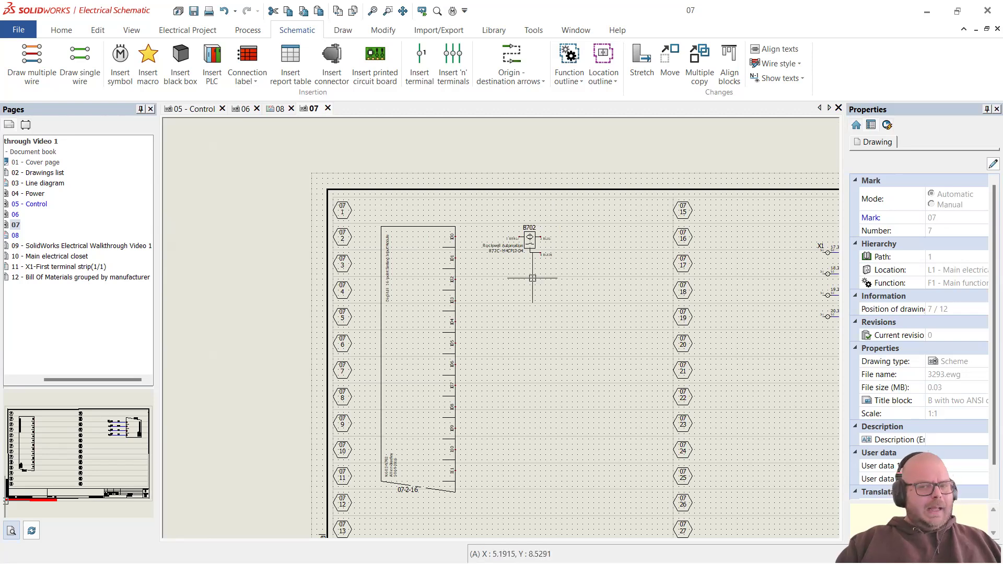
scroll(538, 289, down, 1)
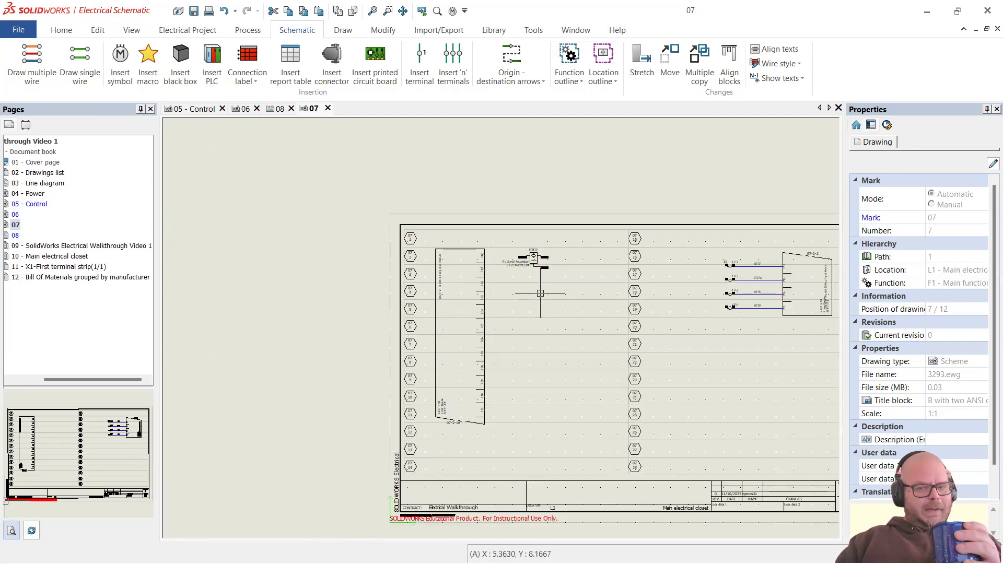
scroll(540, 293, down, 1)
scroll(538, 321, up, 2)
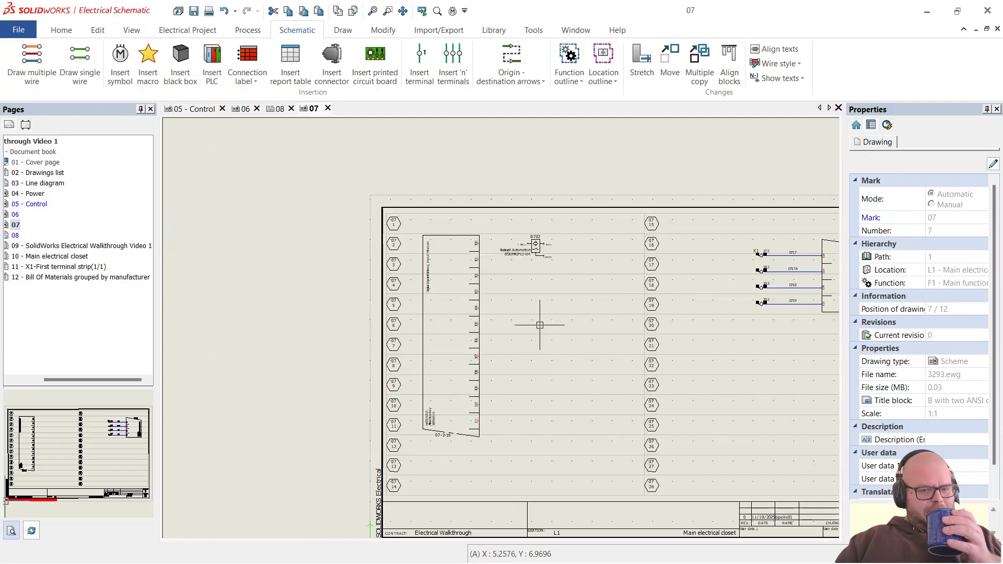
scroll(565, 277, up, 4)
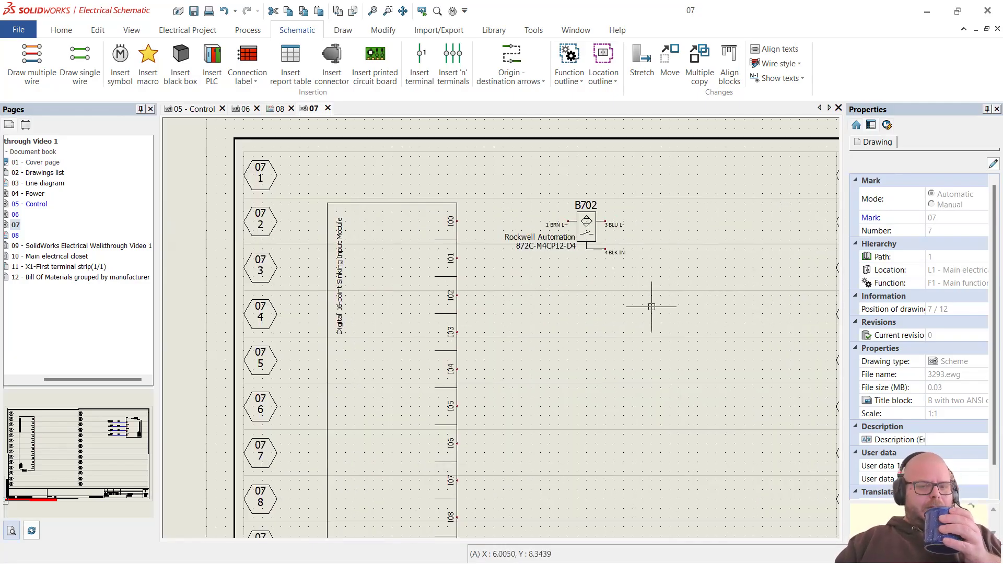
scroll(632, 233, down, 3)
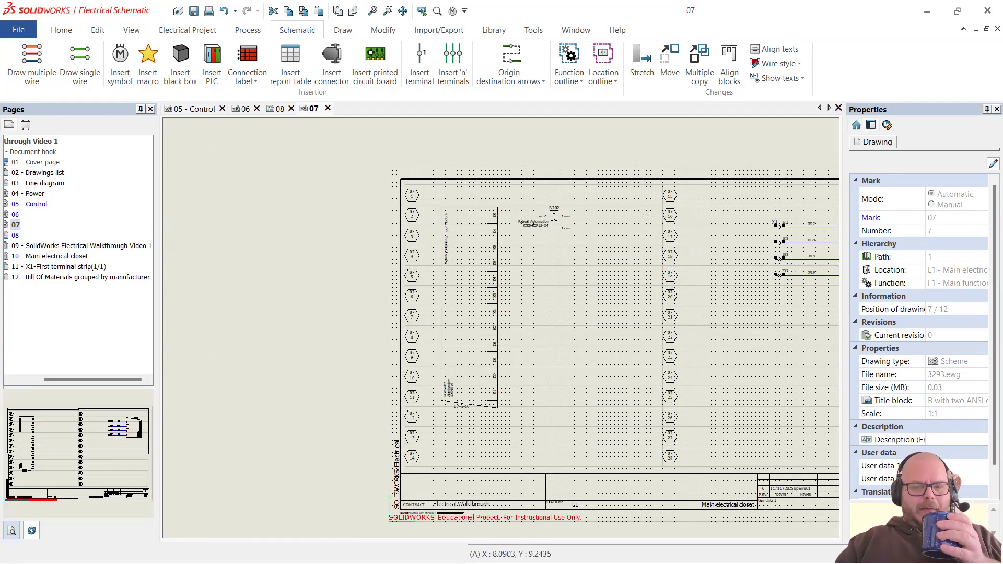
scroll(564, 220, up, 4)
scroll(583, 237, up, 1)
scroll(549, 244, up, 1)
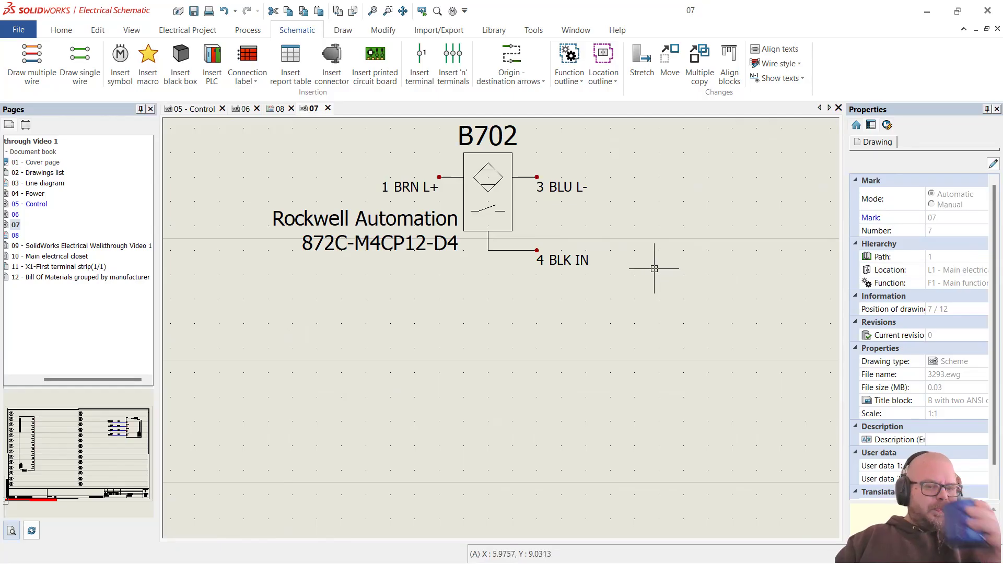
scroll(649, 273, down, 3)
scroll(479, 224, up, 3)
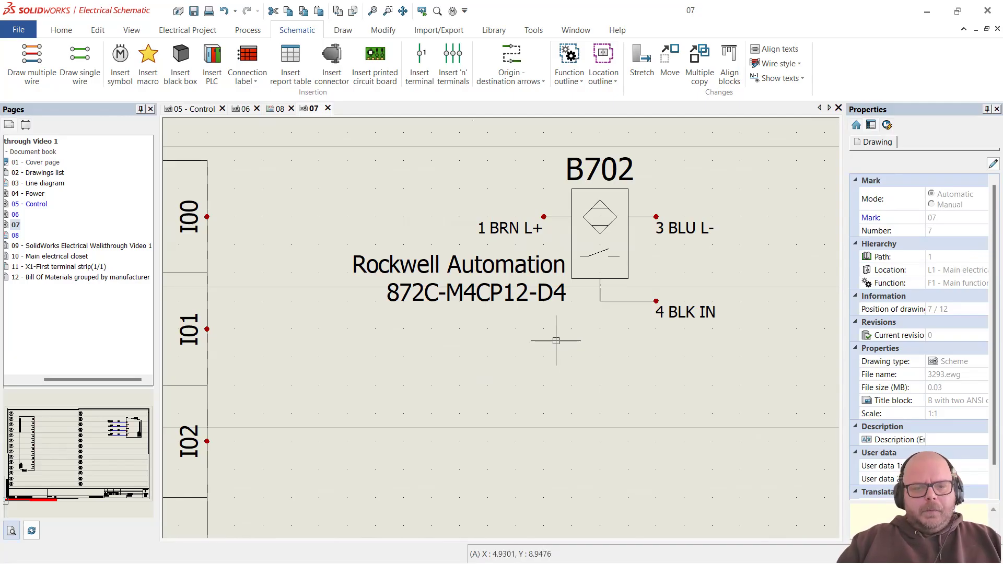
scroll(556, 334, down, 2)
scroll(484, 310, down, 2)
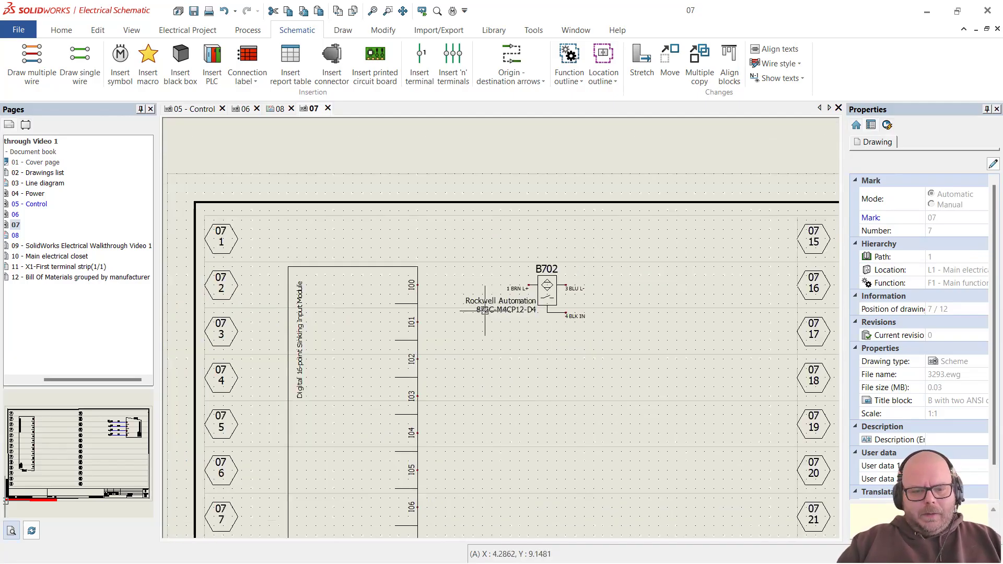
scroll(386, 309, up, 2)
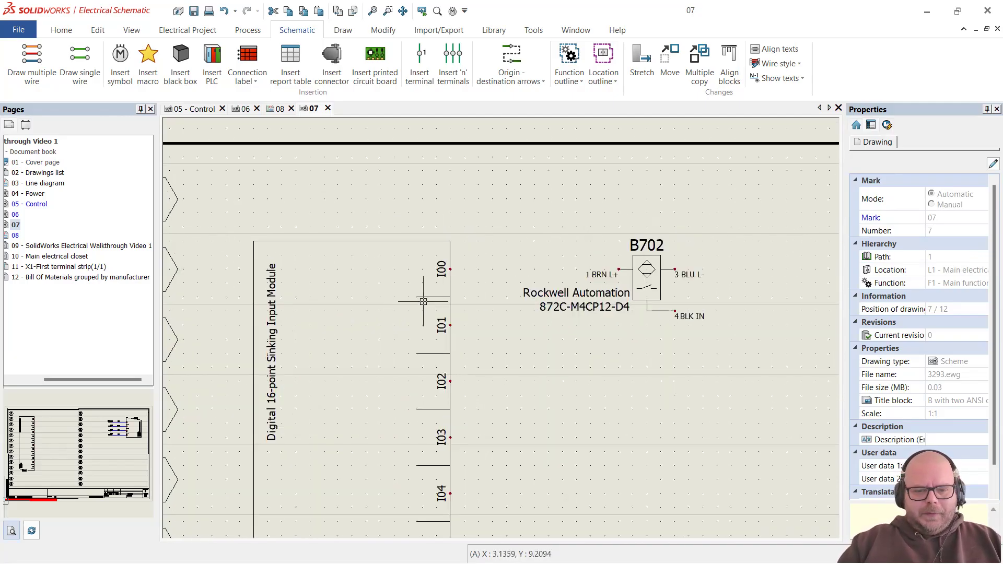
scroll(423, 301, down, 2)
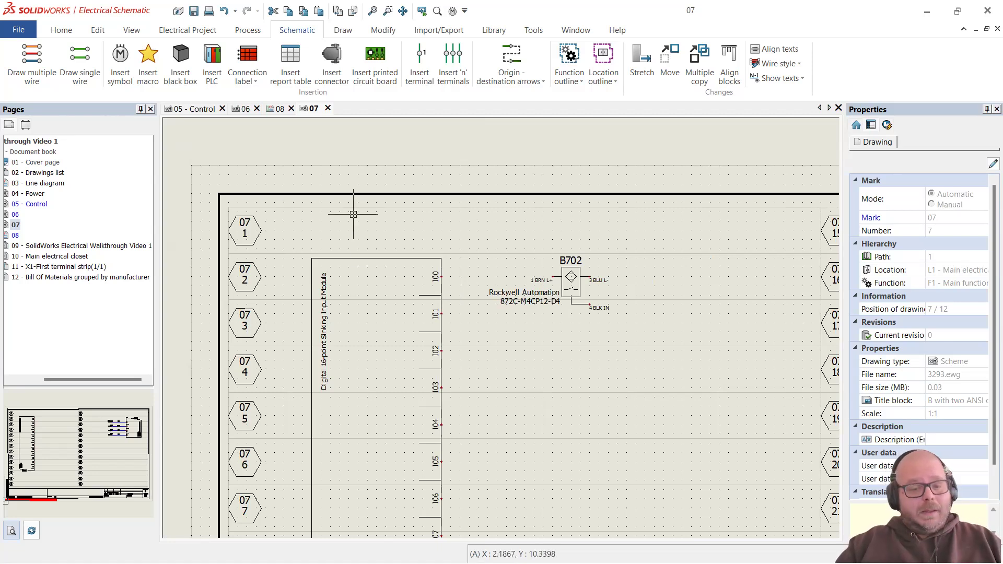
scroll(460, 293, up, 2)
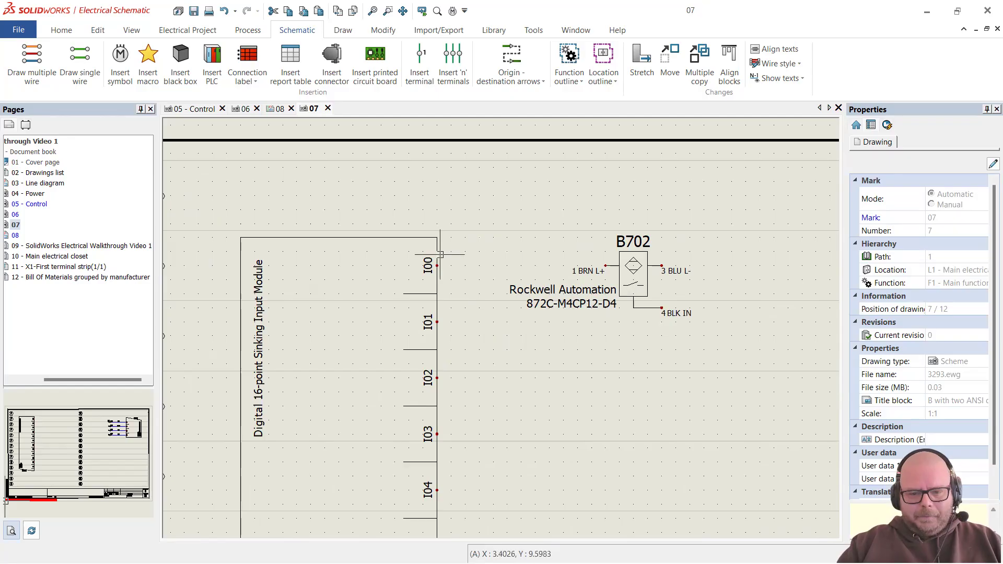
Step: Move sensor B702 higher on the sheet in two small moves
click(655, 268)
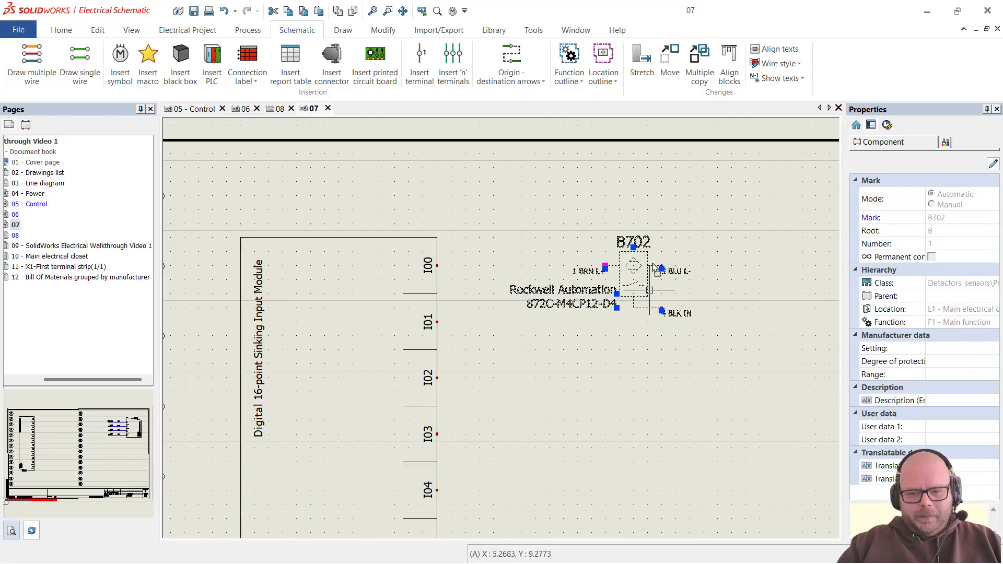
drag(653, 263, 654, 244)
key(Escape)
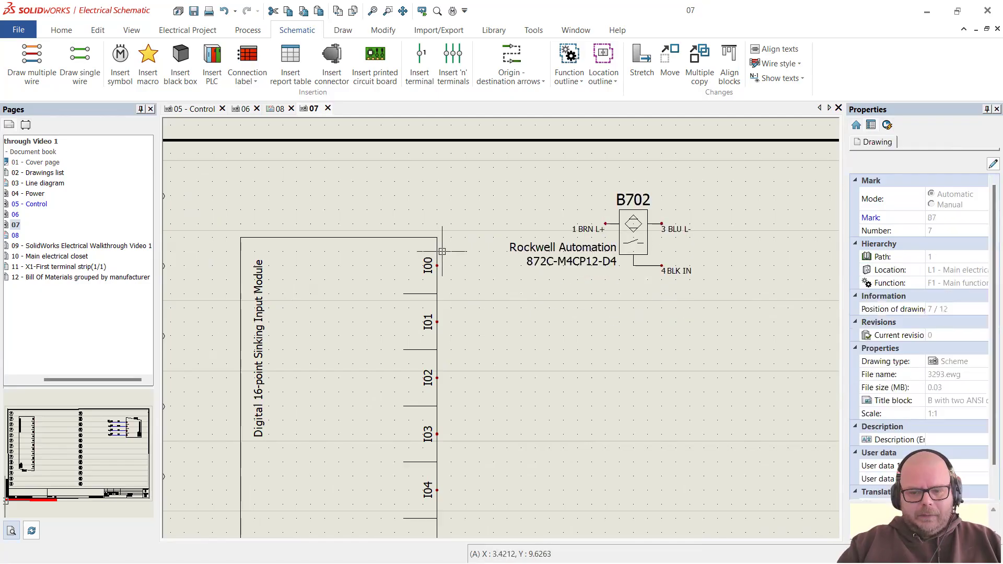
scroll(440, 251, down, 5)
scroll(566, 269, up, 4)
scroll(566, 269, up, 1)
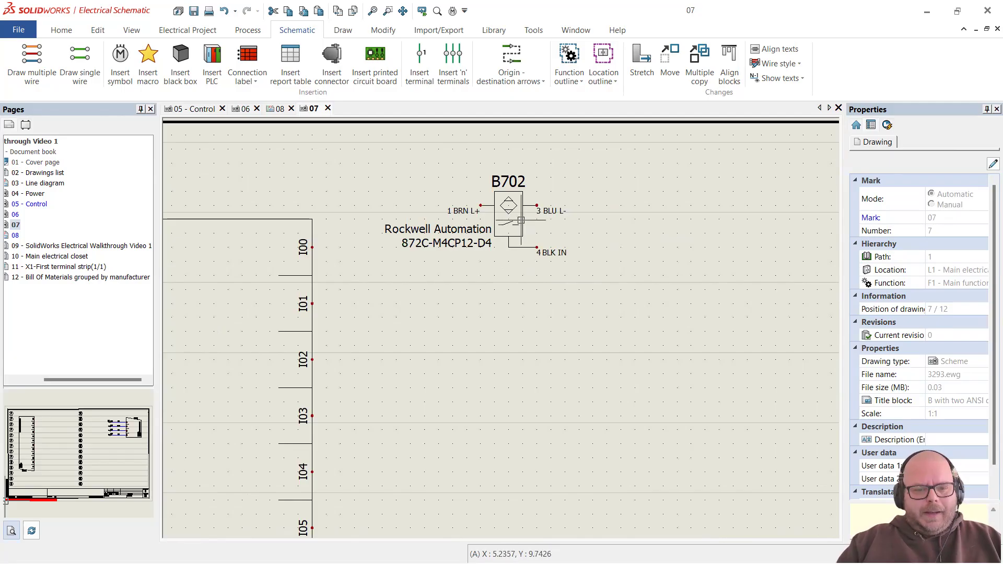
click(521, 220)
drag(521, 218, 521, 207)
key(Escape)
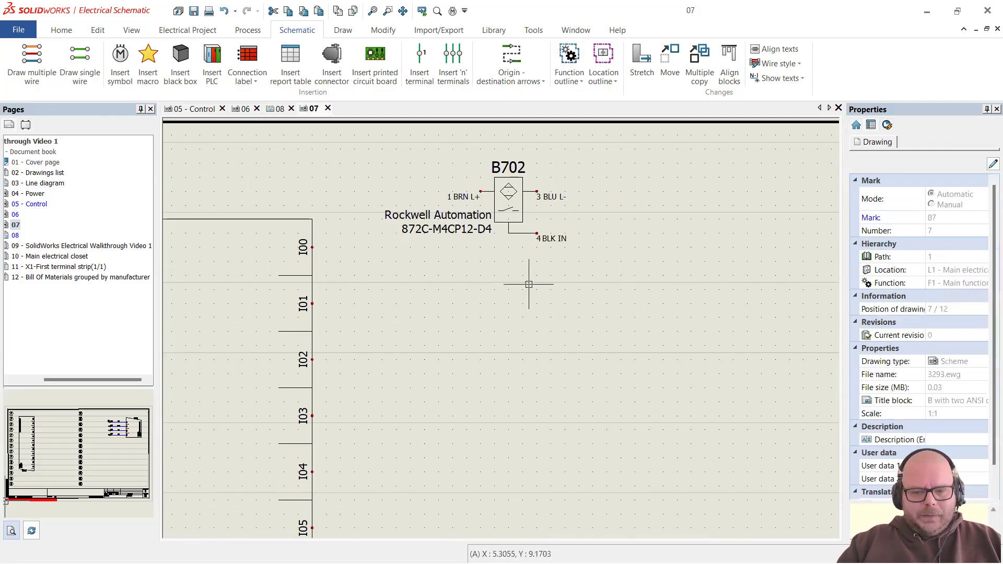
scroll(608, 249, down, 1)
scroll(596, 248, down, 1)
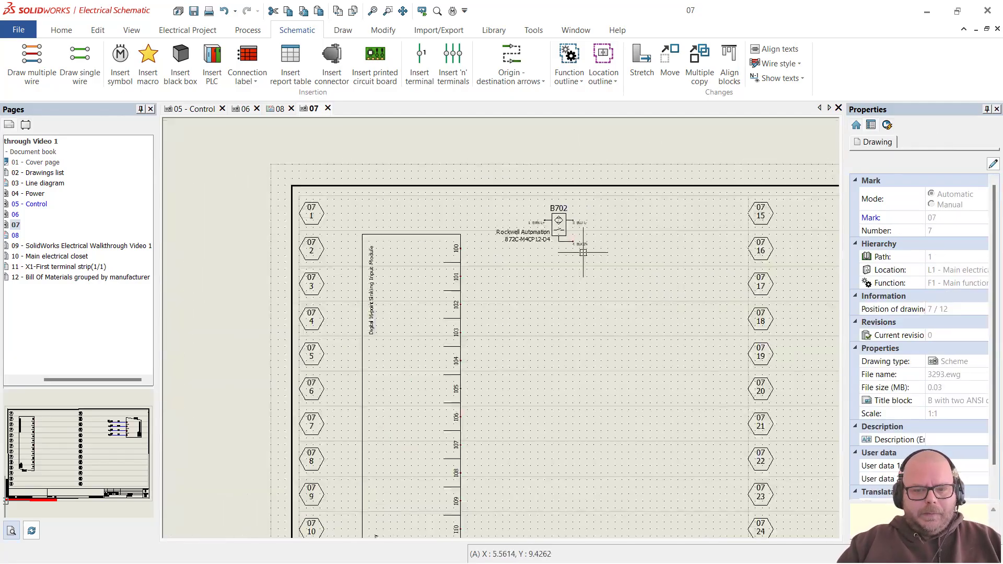
scroll(580, 248, up, 2)
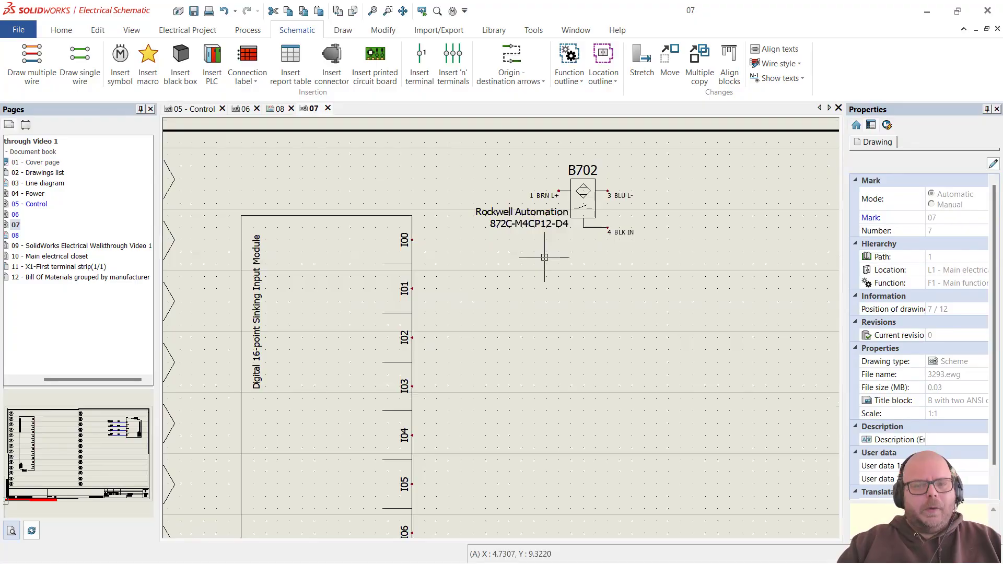
Step: Draw a single wire from B702's pin 4 BLK IN to input I00
click(91, 61)
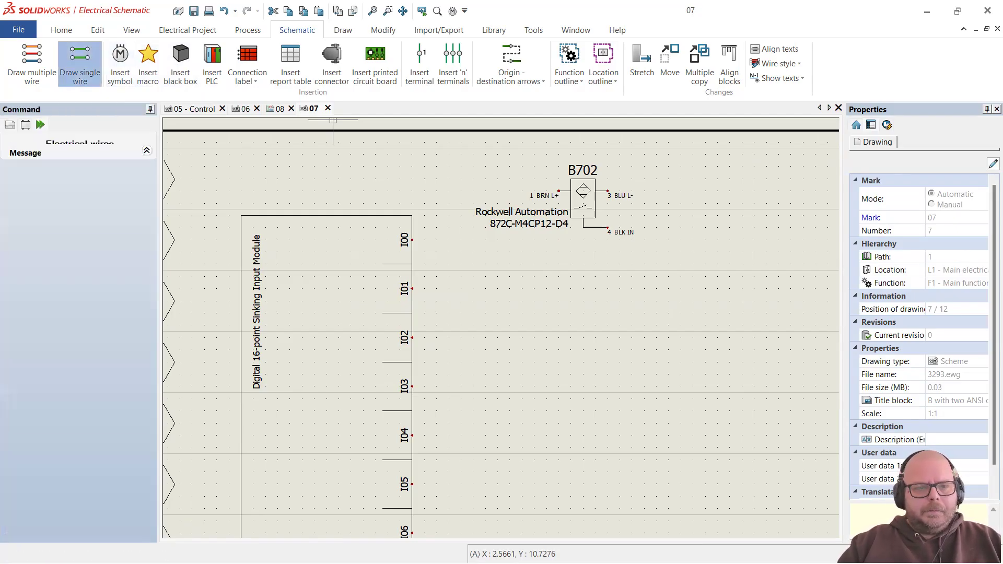
click(609, 229)
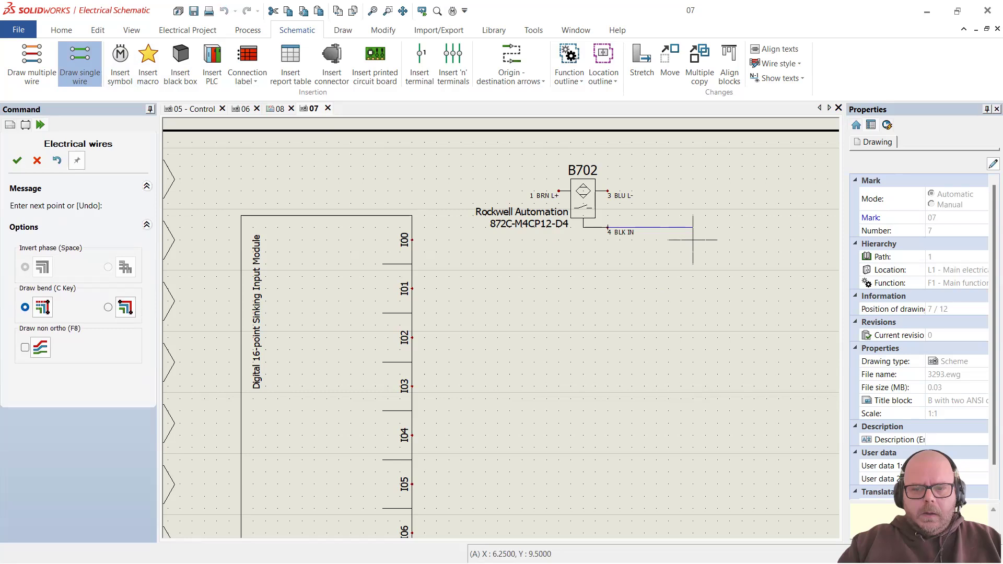
click(681, 240)
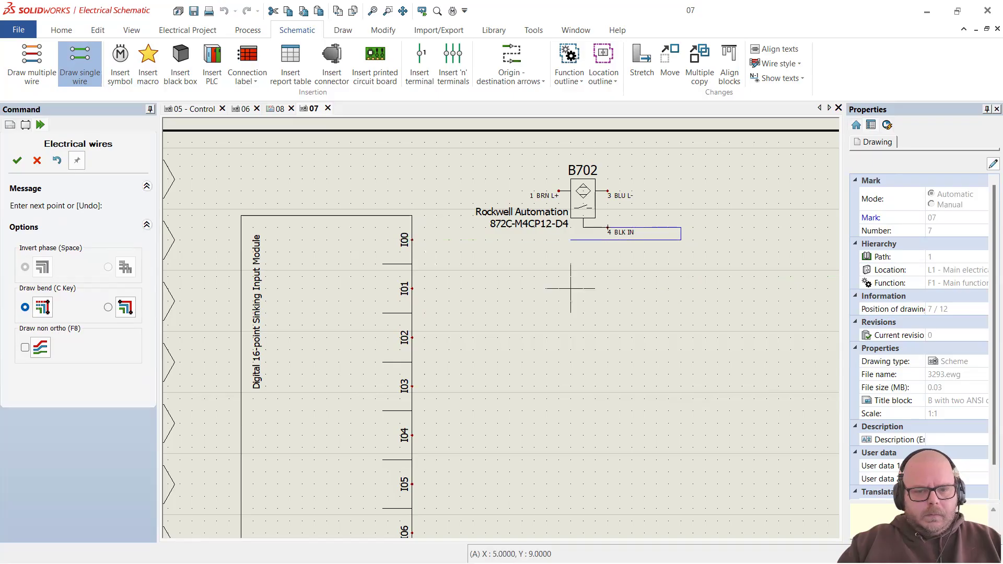
click(410, 240)
key(Escape)
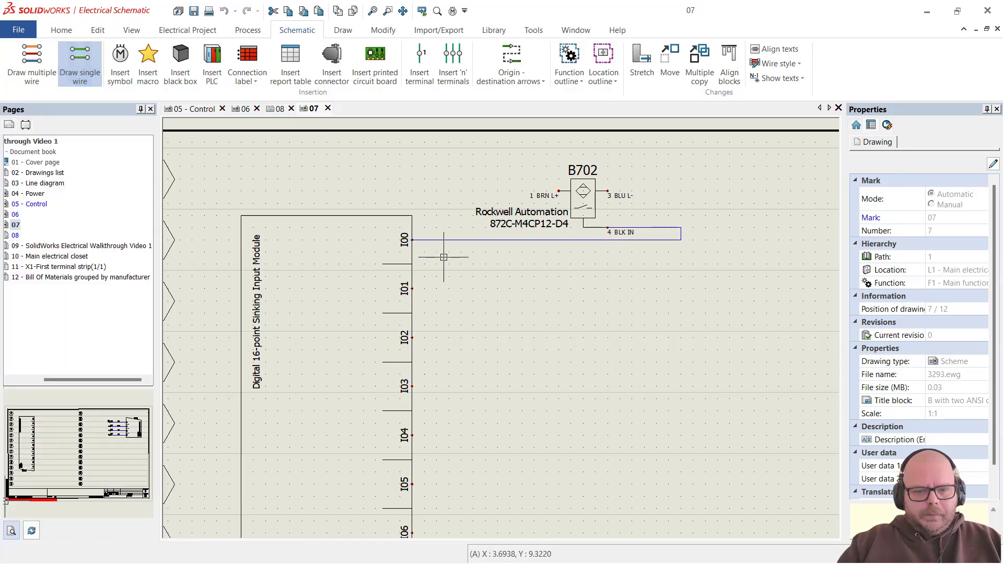
scroll(515, 264, up, 1)
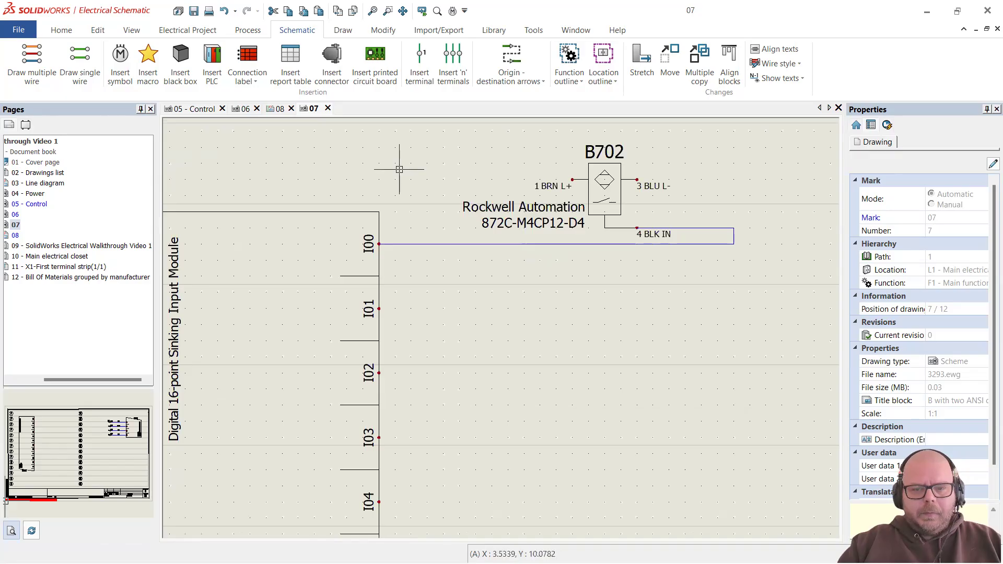
Step: Add a lead wire on pin 1 BRN L+ and a DC COM 24 VDC wire on pin 3 BLU L-
click(80, 65)
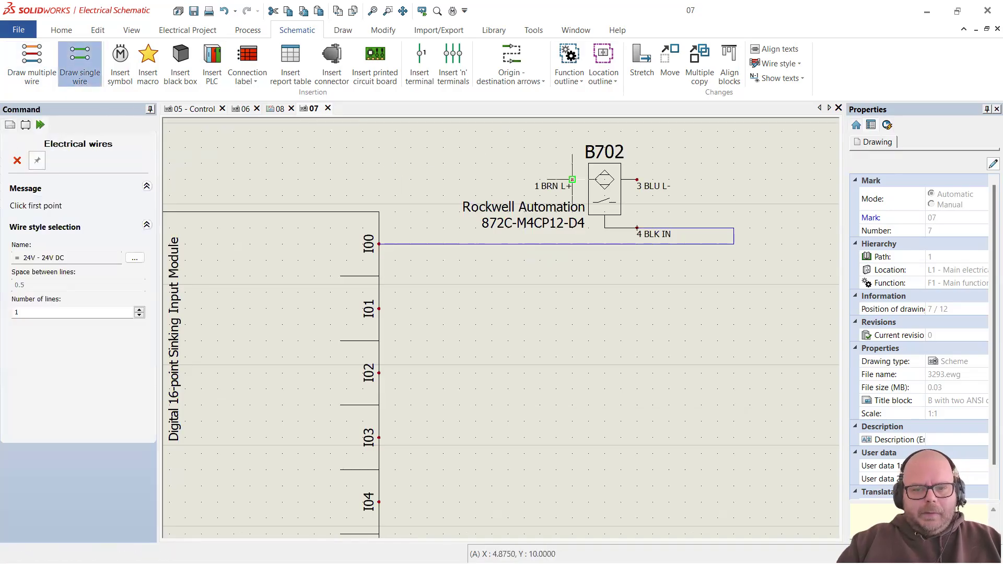
click(475, 179)
key(Escape)
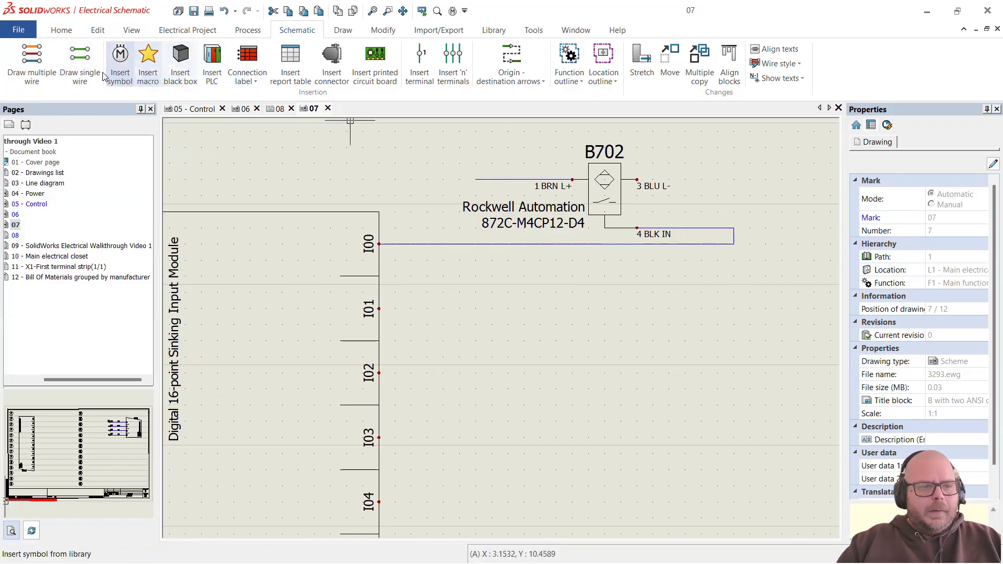
click(80, 67)
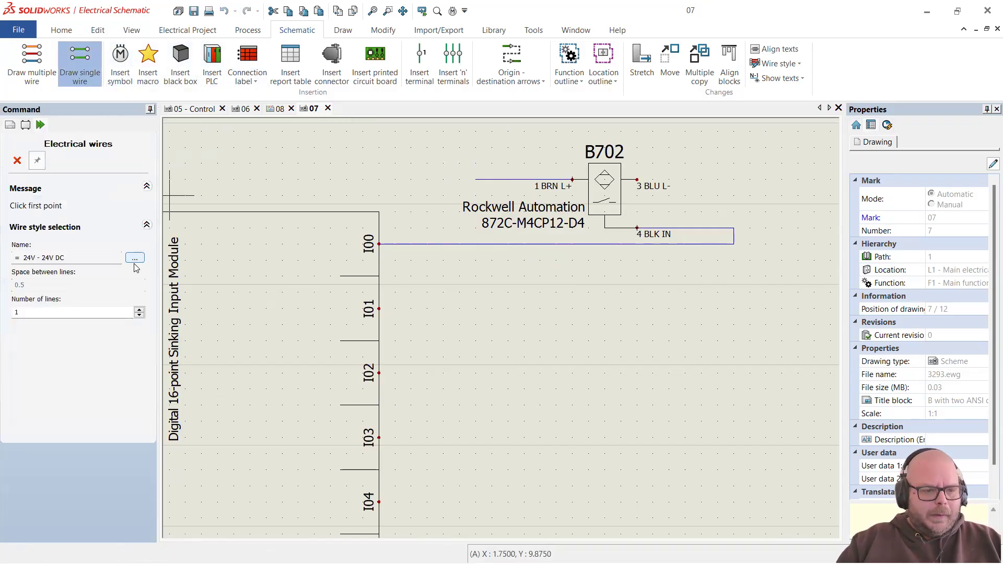
click(135, 258)
double_click(405, 261)
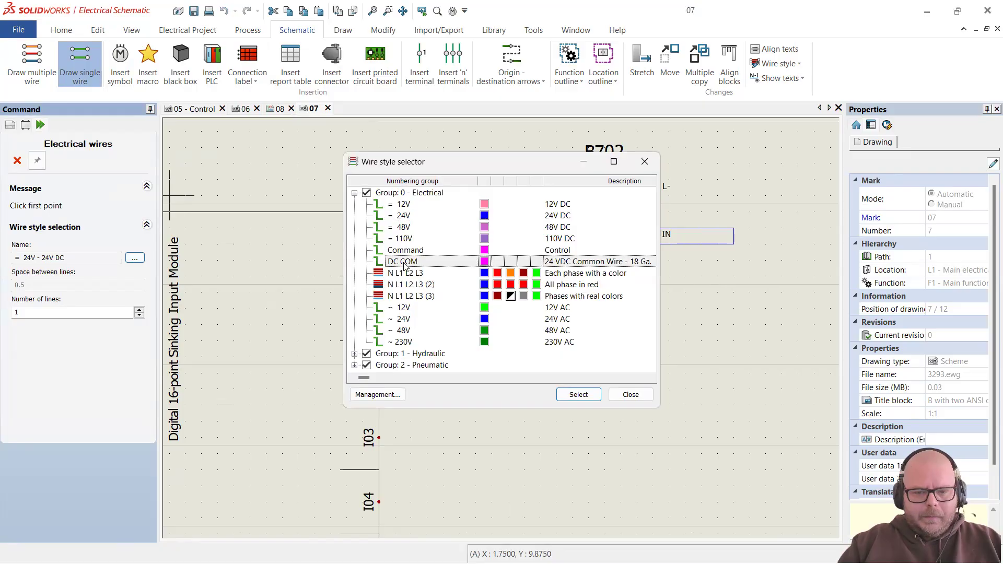
click(636, 179)
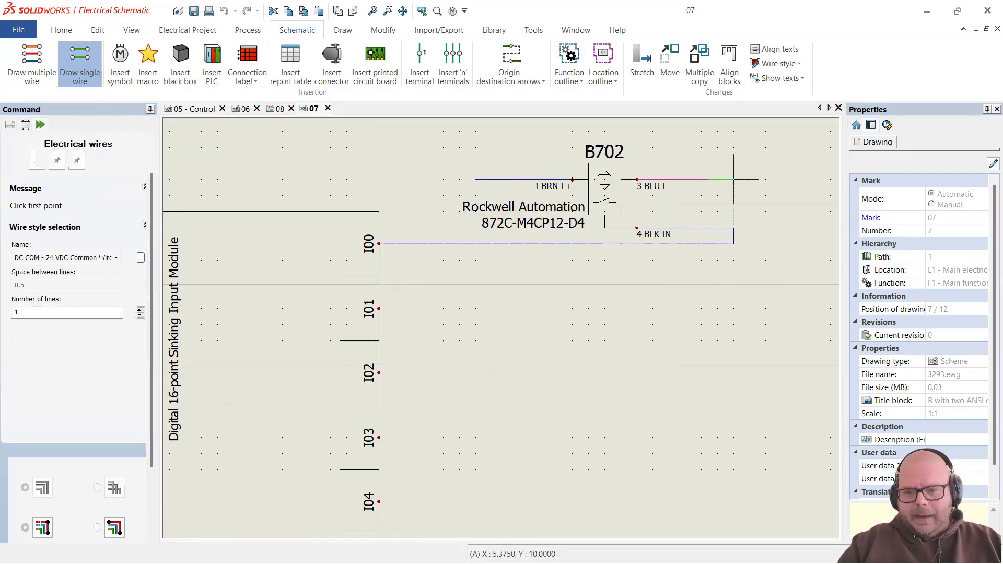
click(734, 179)
key(Escape)
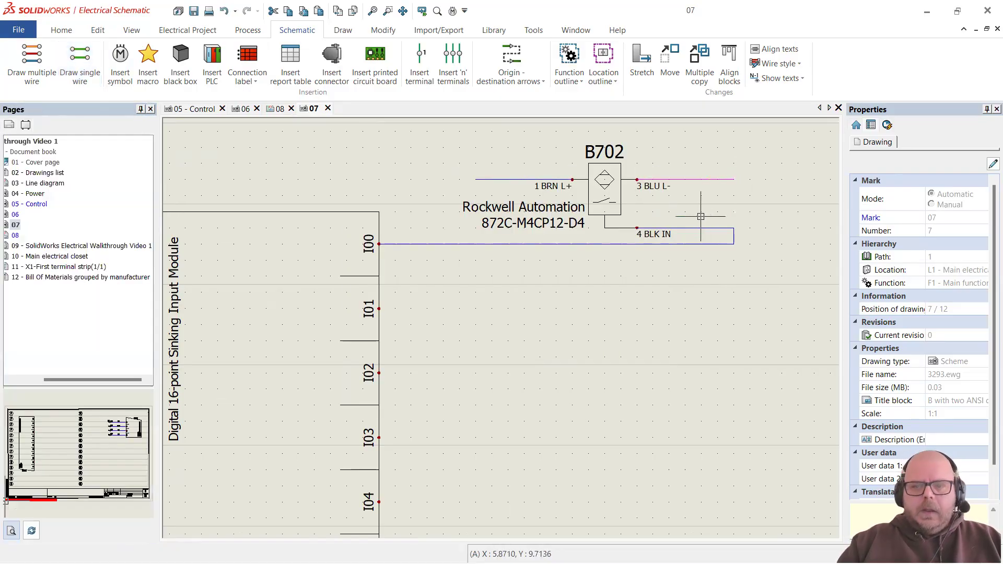
scroll(485, 243, down, 4)
scroll(532, 198, up, 4)
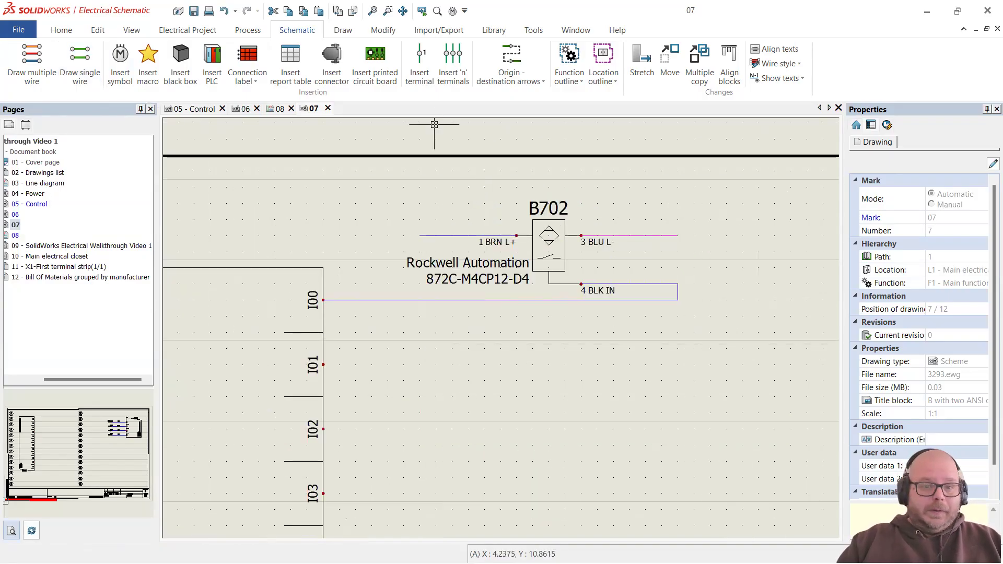
click(421, 76)
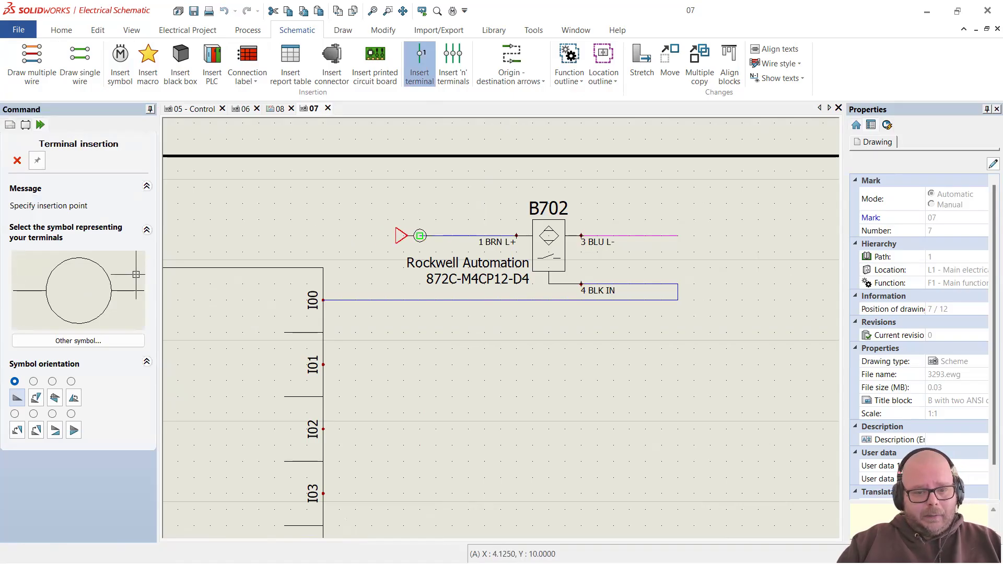
Step: Insert X1 terminal 5 level 2 on the BRN wire and level 1 on the BLU wire
click(443, 228)
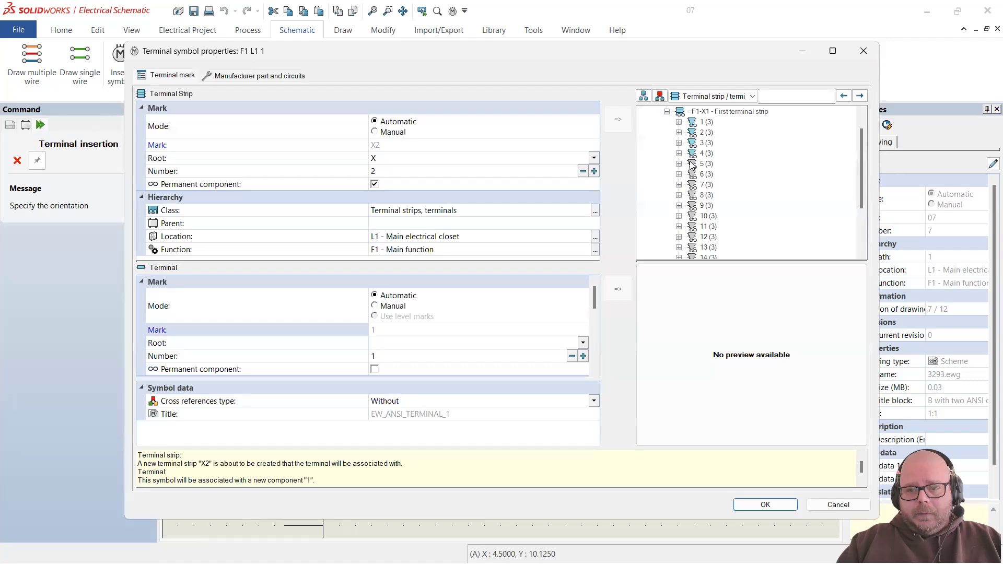
click(679, 164)
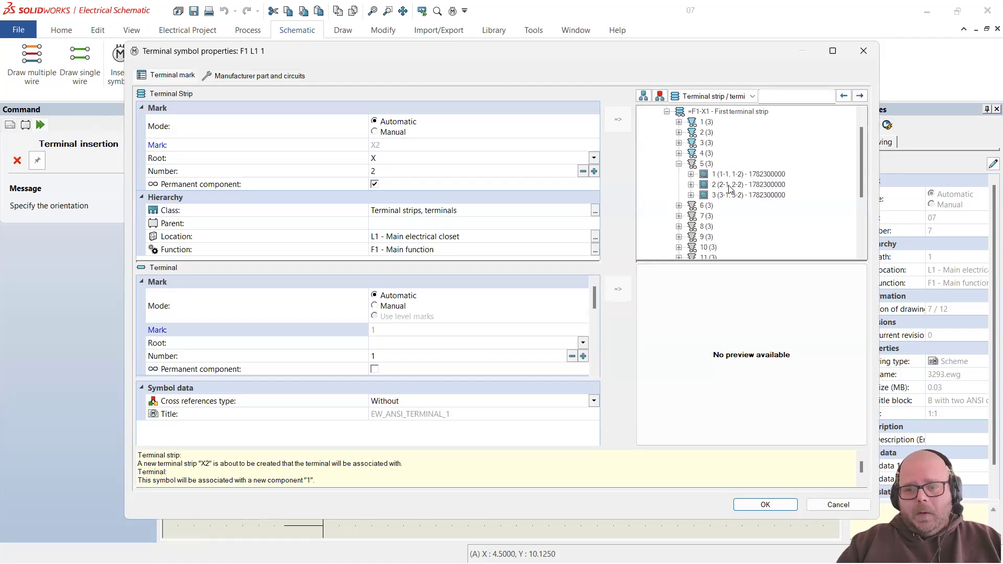
click(737, 185)
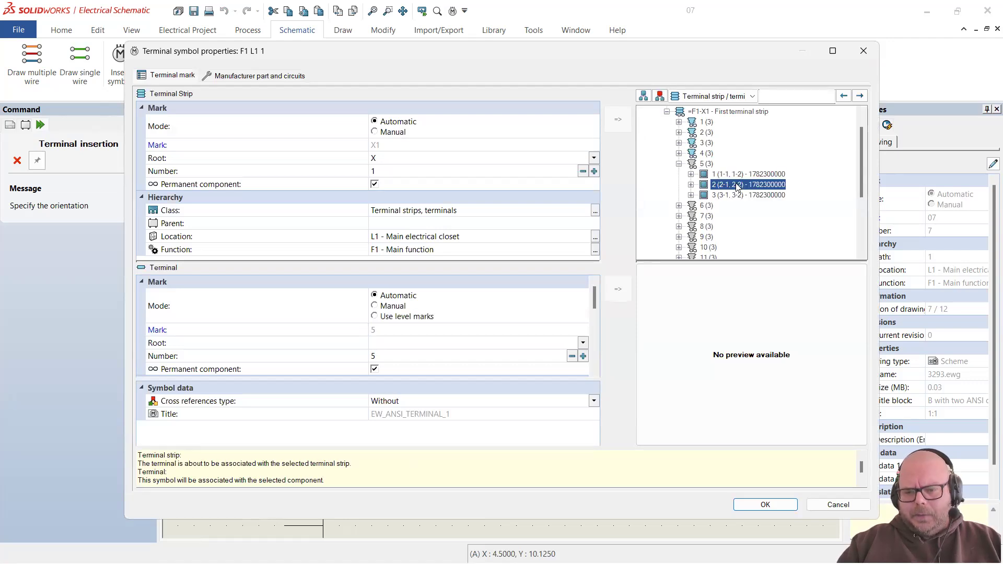
click(765, 504)
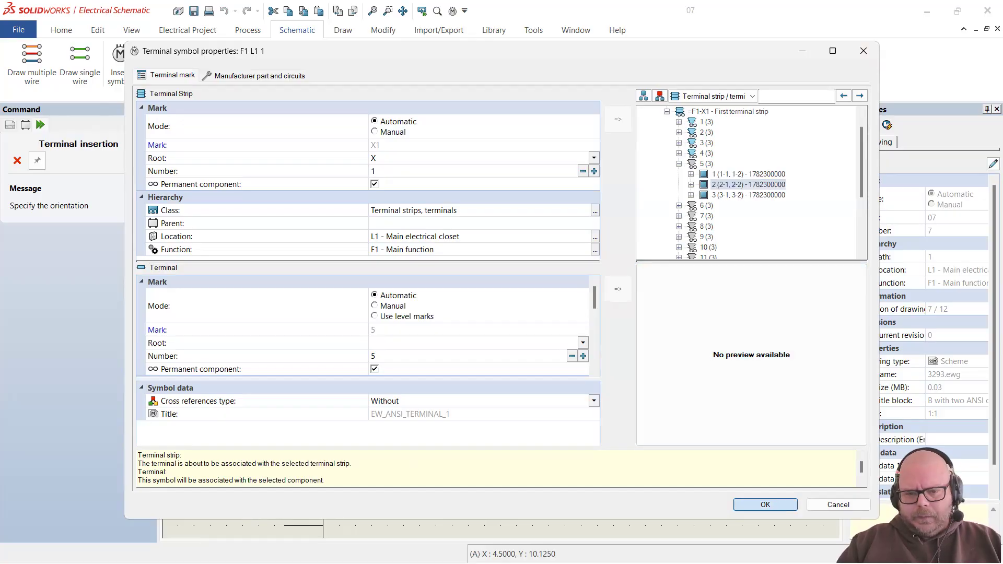
click(645, 203)
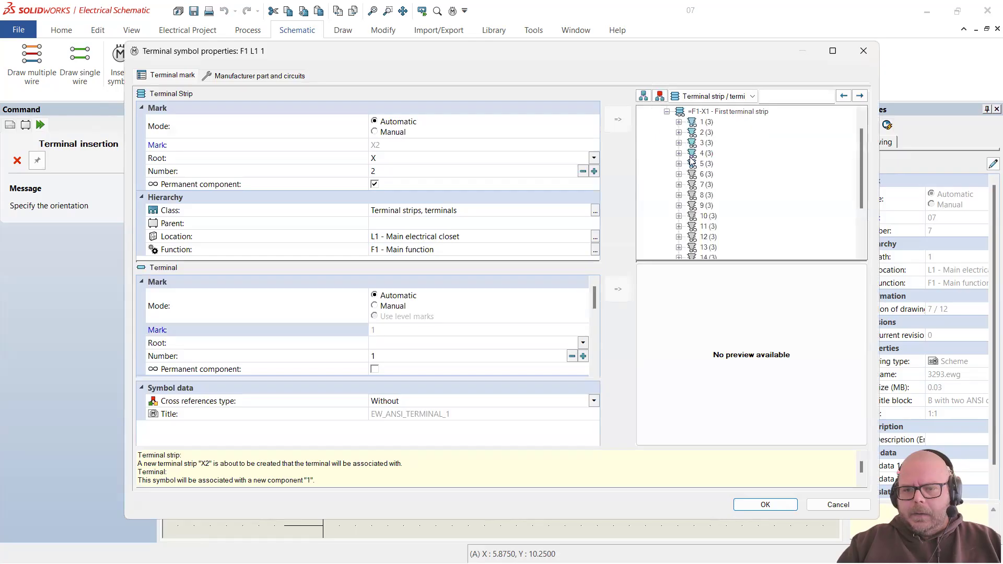
click(679, 164)
click(738, 185)
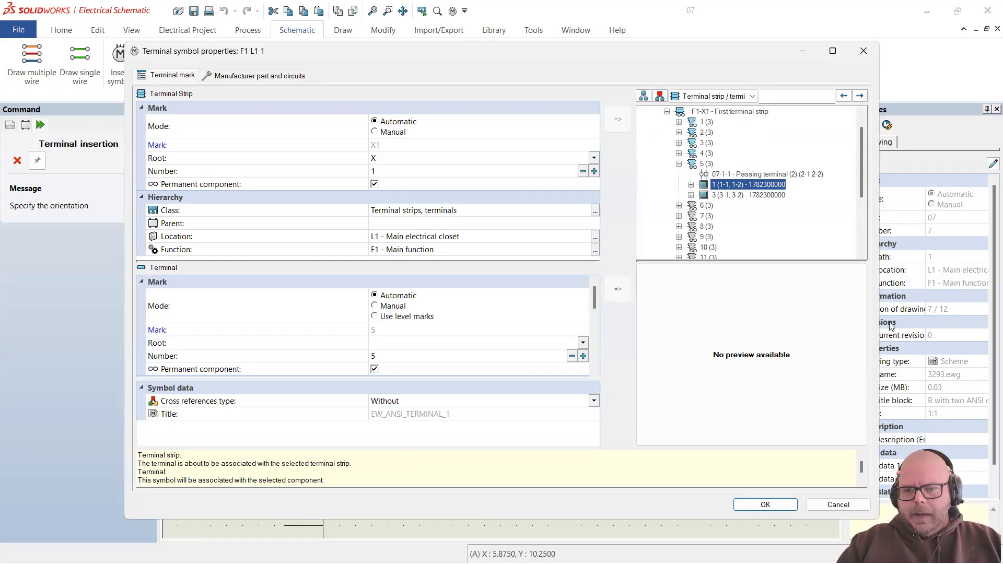
click(775, 506)
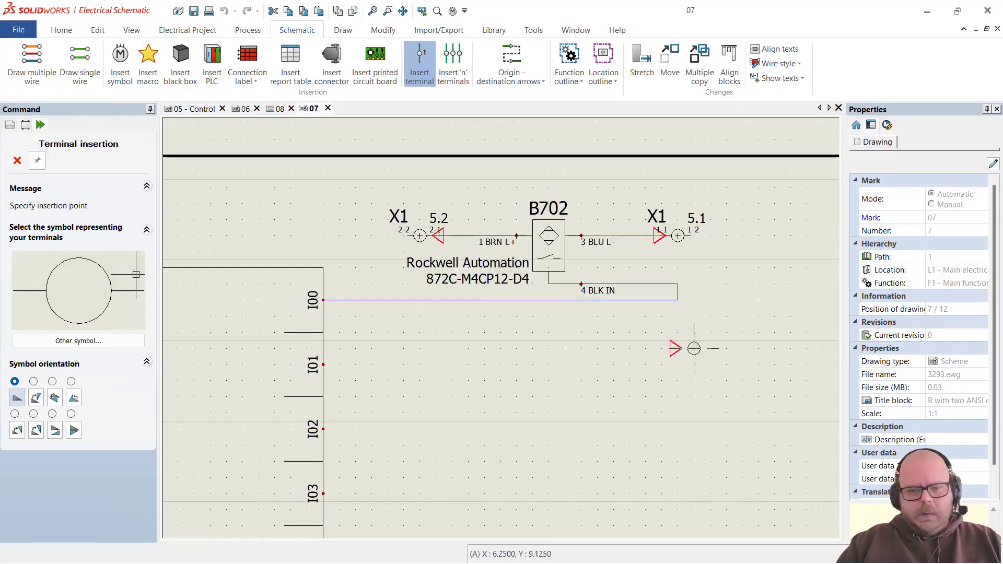
Step: Number the new wires so the black IN wire becomes 0702
key(Escape)
scroll(645, 310, down, 2)
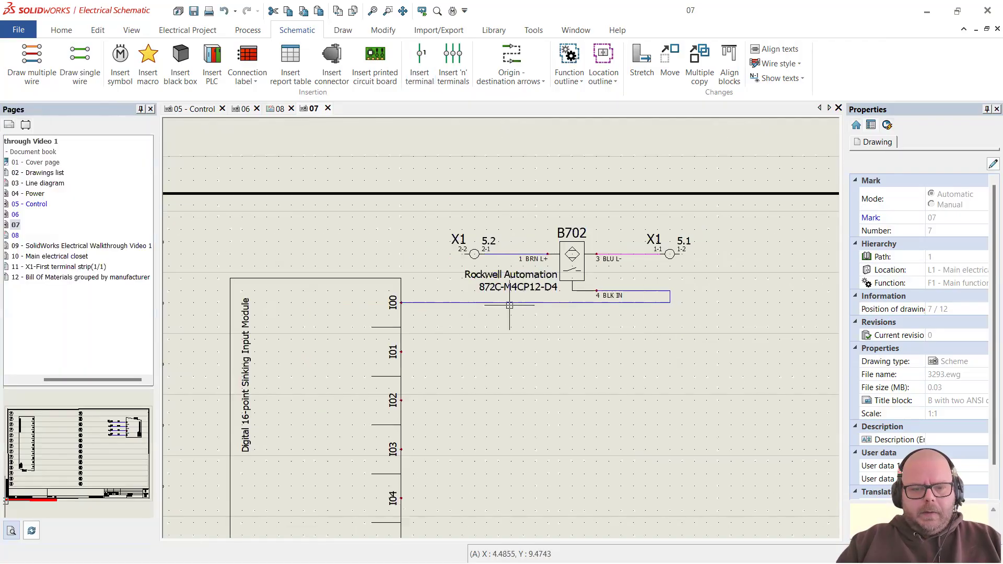
scroll(500, 295, up, 1)
click(250, 32)
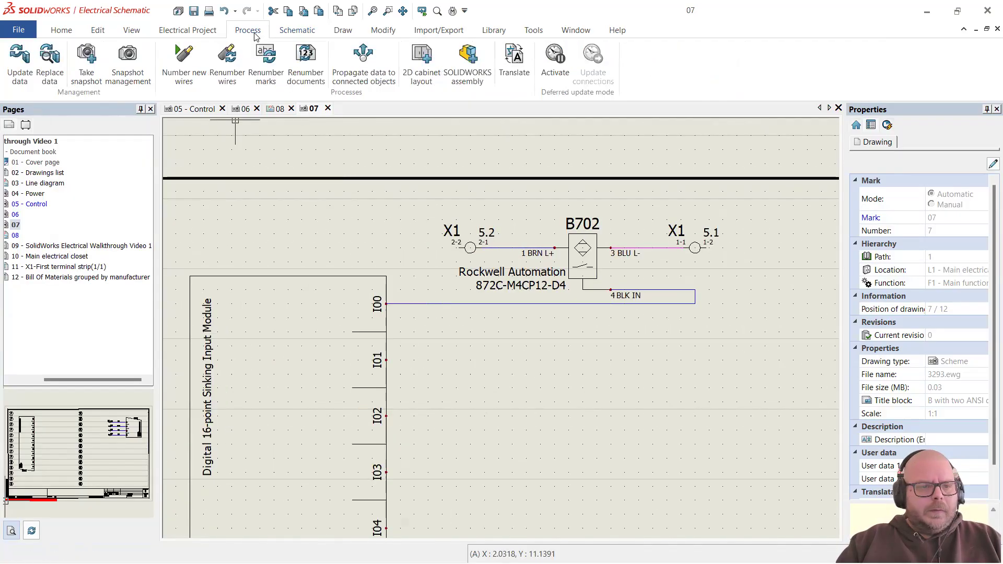
click(178, 70)
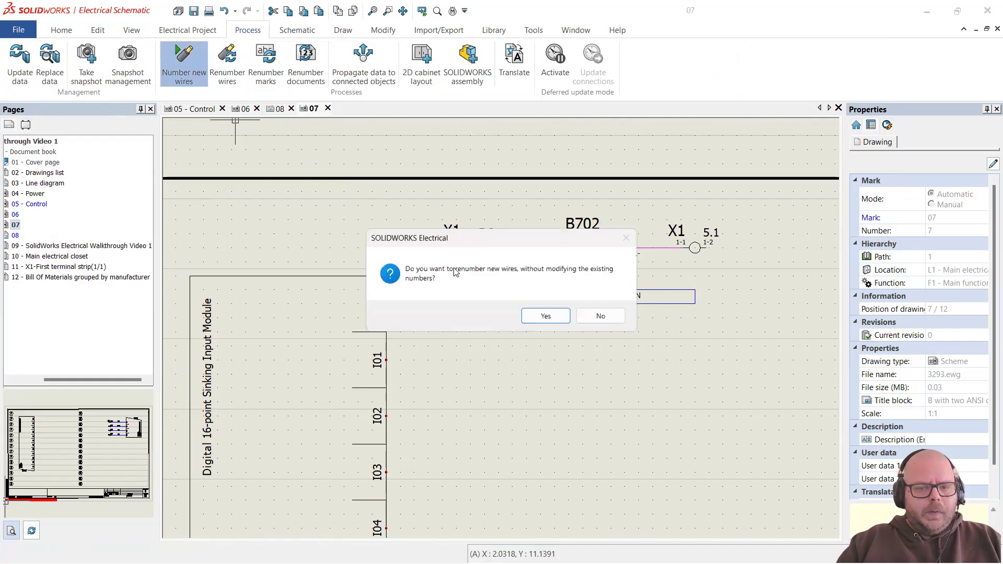
click(547, 316)
scroll(650, 308, up, 2)
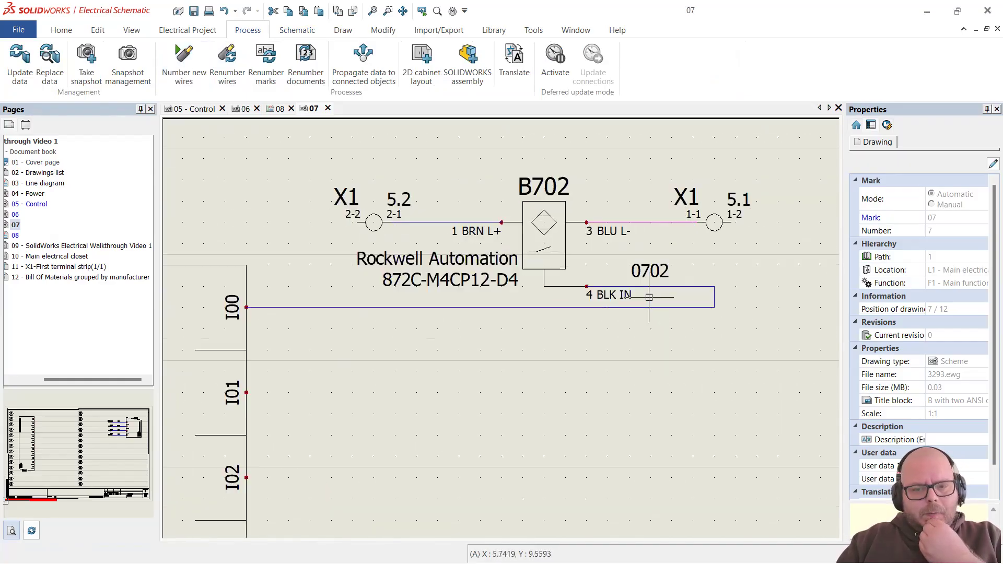
scroll(657, 337, down, 3)
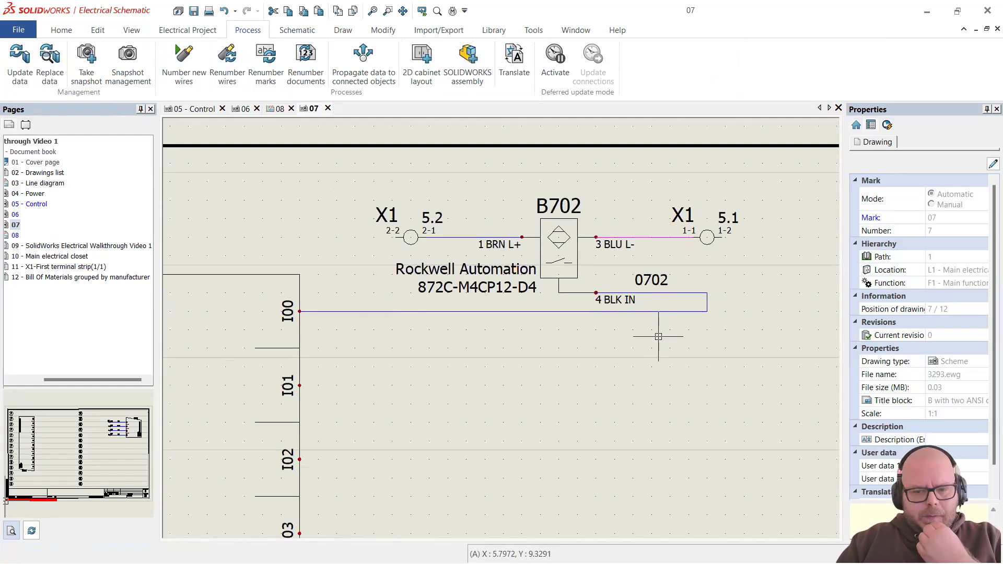
scroll(575, 304, down, 1)
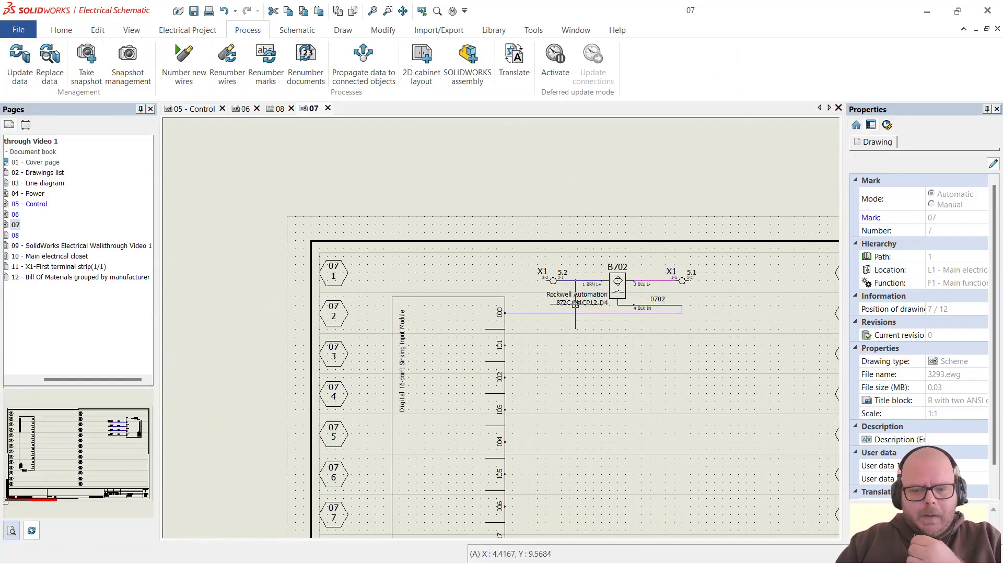
scroll(575, 304, up, 2)
Step: Show wire marks 0409 on the brown wire and 1 on the blue wire
right_click(579, 259)
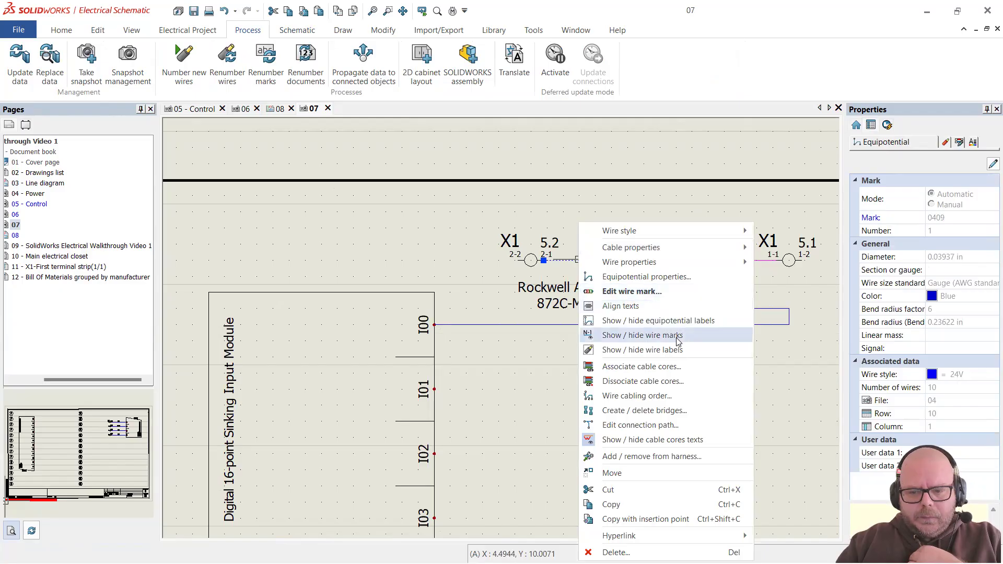
click(642, 335)
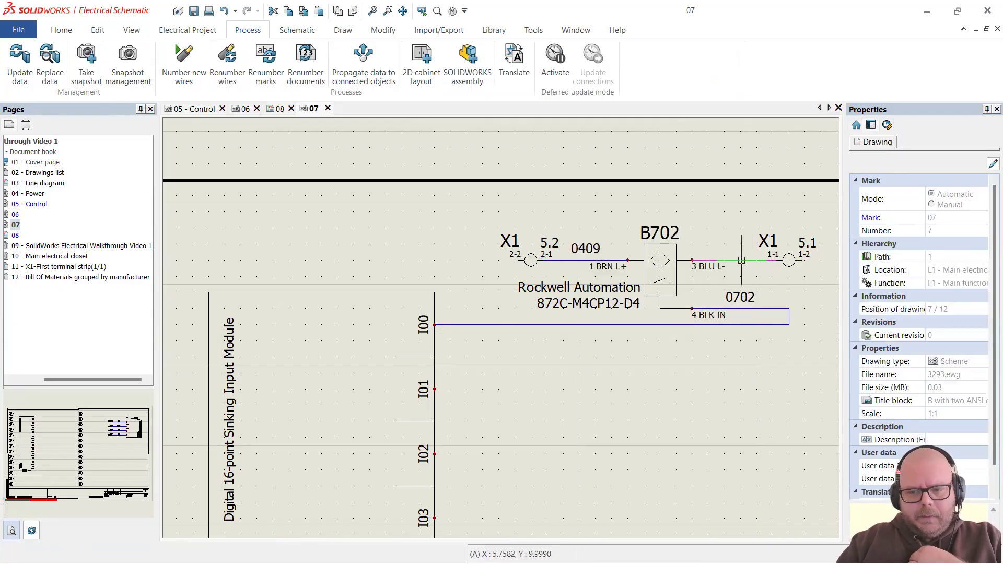
right_click(742, 260)
click(835, 336)
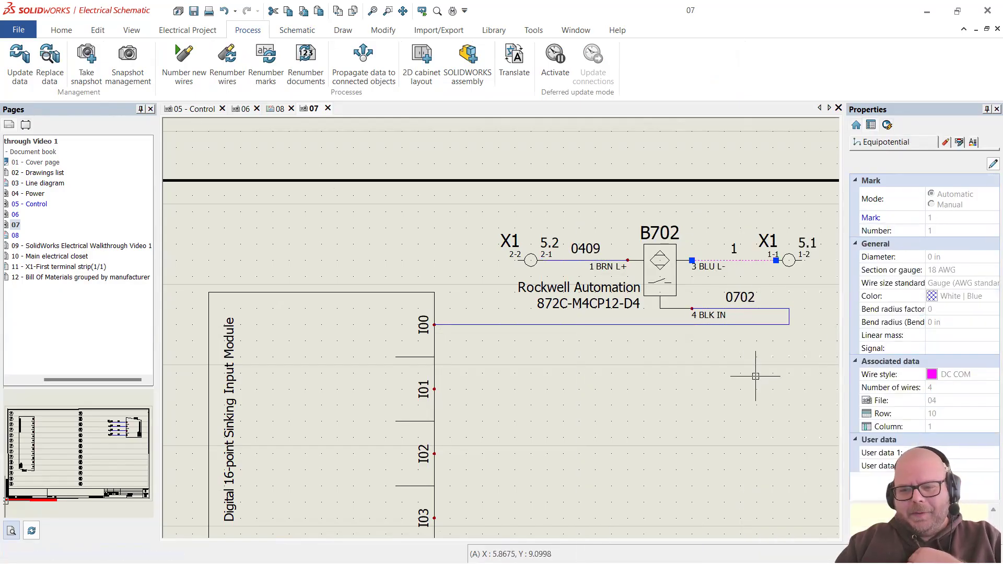
middle_drag(676, 281, 569, 265)
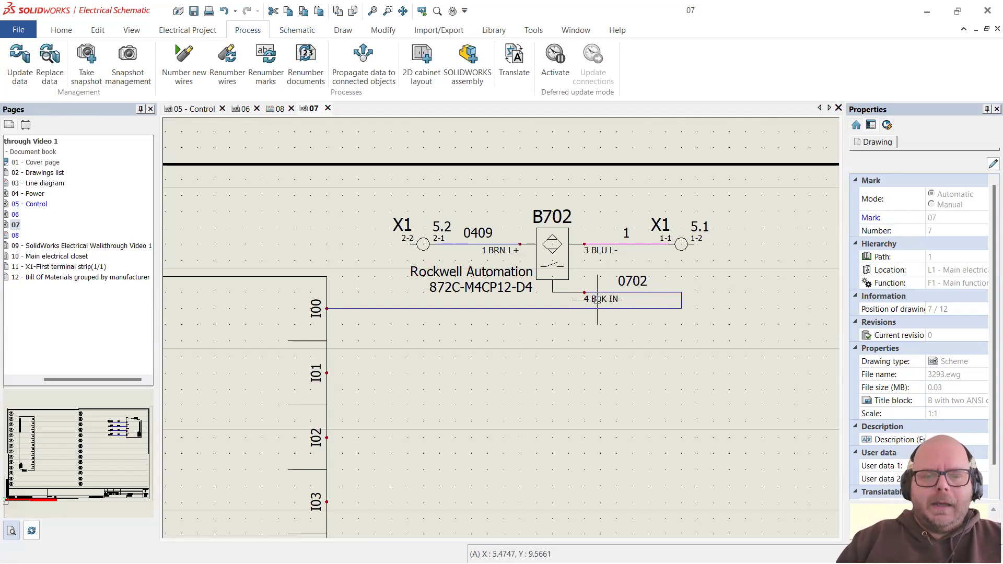
scroll(475, 288, up, 2)
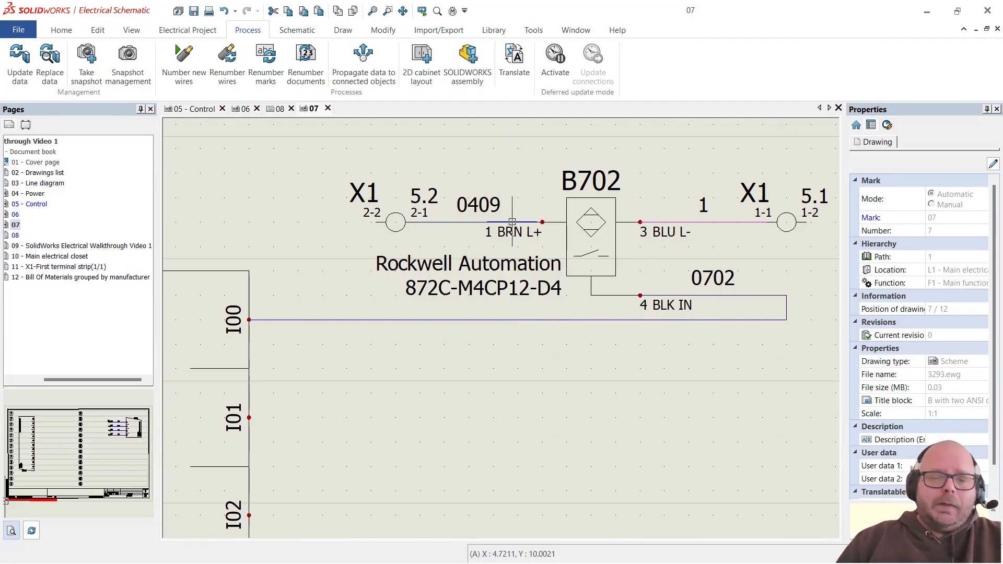
scroll(510, 238, down, 6)
scroll(524, 241, up, 6)
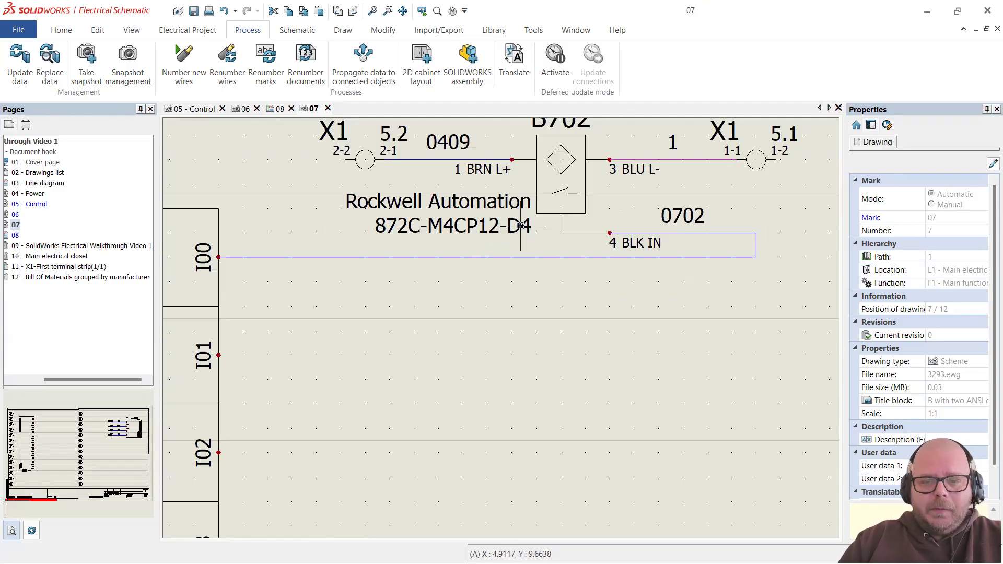
scroll(522, 225, down, 4)
scroll(581, 205, up, 3)
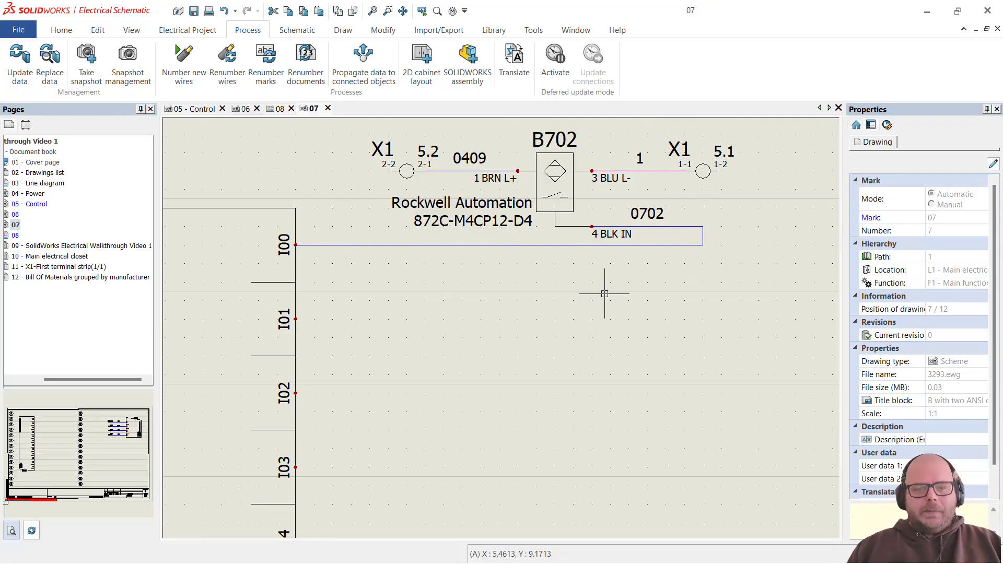
scroll(558, 166, up, 5)
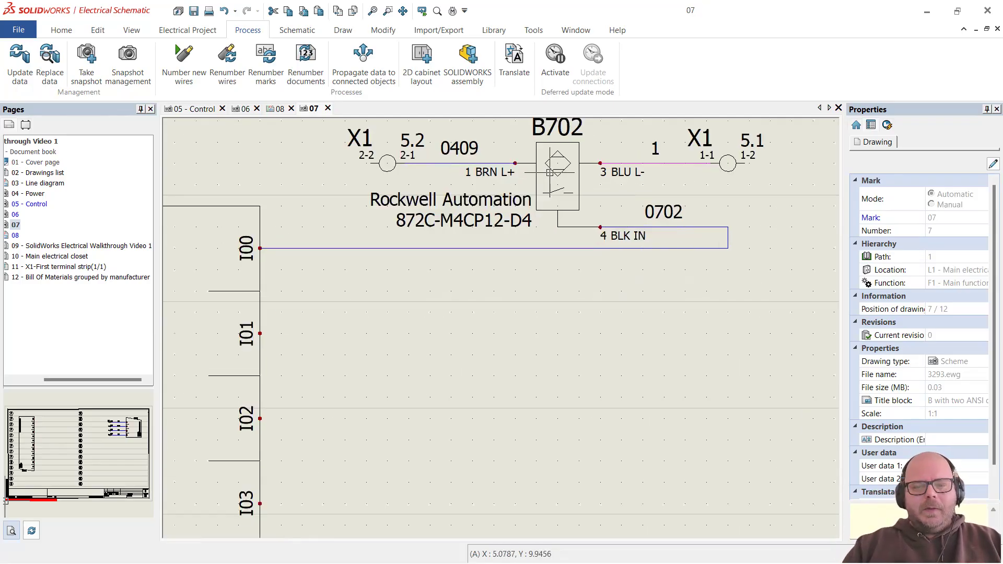
scroll(567, 148, up, 1)
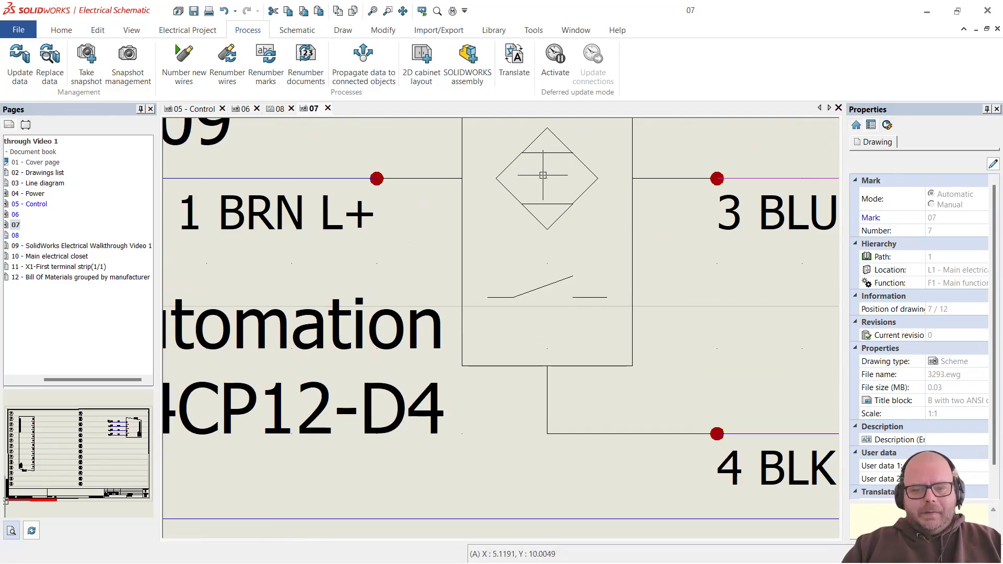
scroll(537, 260, down, 3)
scroll(537, 260, down, 3)
scroll(528, 256, up, 4)
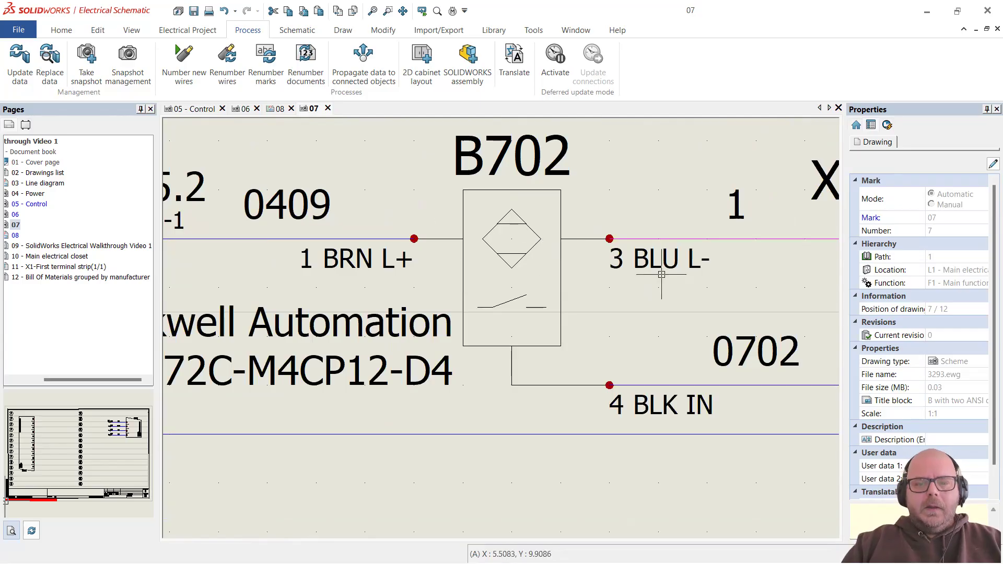
scroll(623, 301, down, 5)
scroll(619, 342, up, 2)
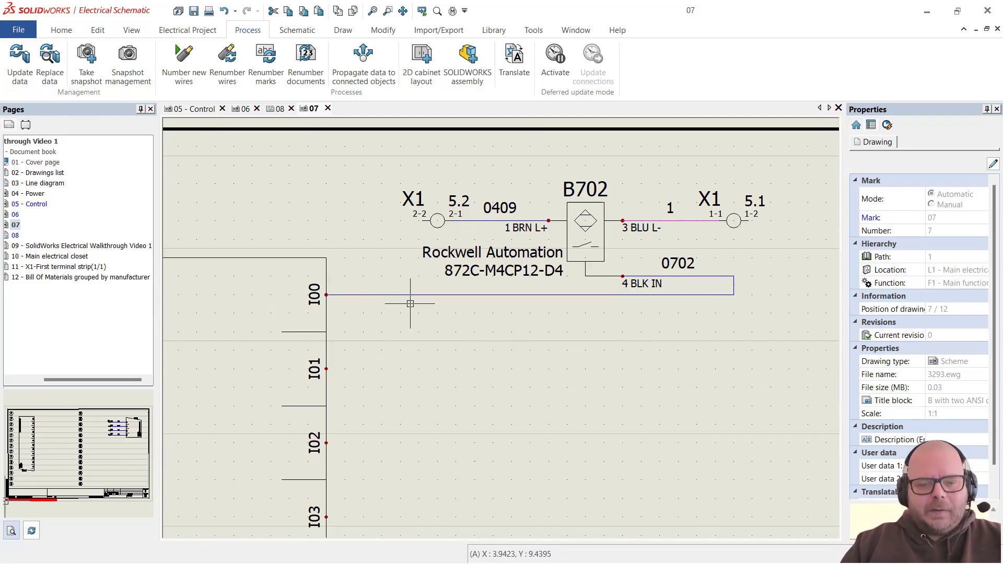
scroll(555, 347, down, 2)
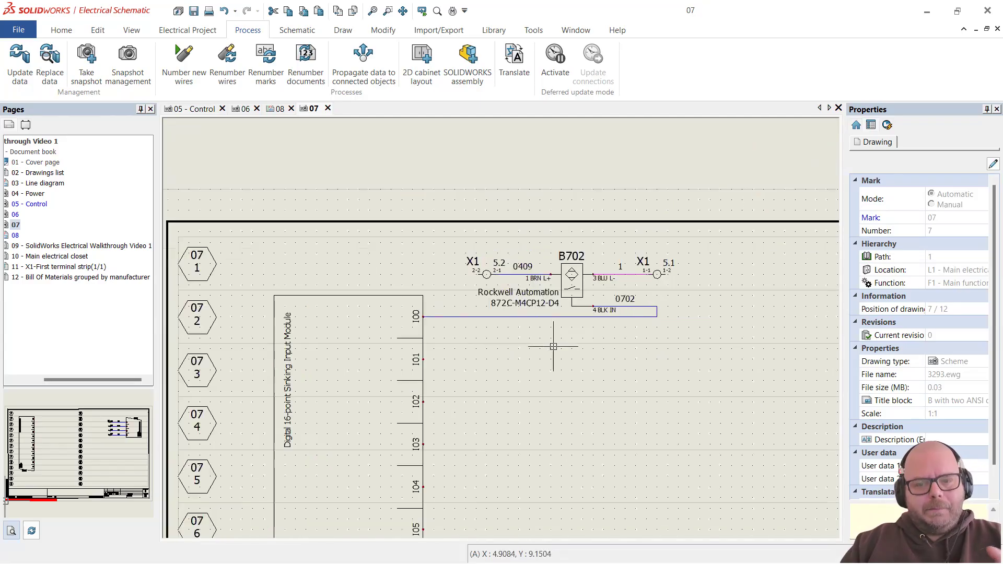
scroll(719, 355, up, 1)
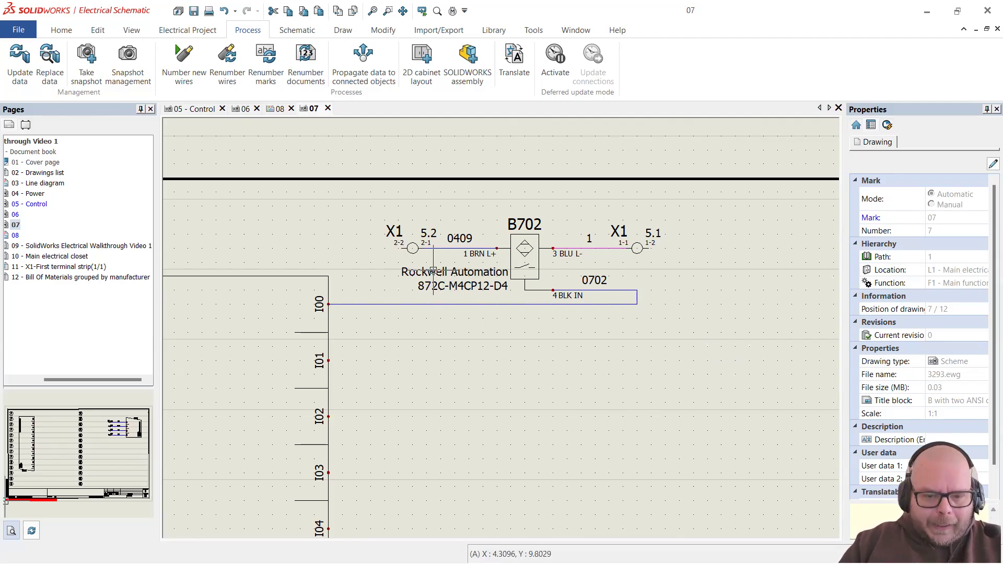
Step: Move terminal X1 5.2 further left and stretch wire 0409 to reach it
click(415, 254)
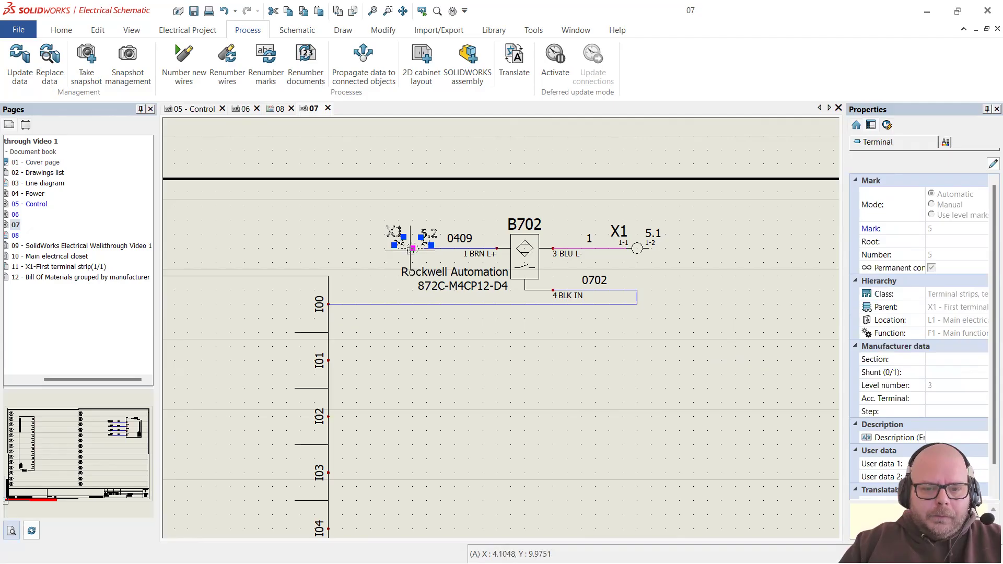
drag(408, 253, 343, 249)
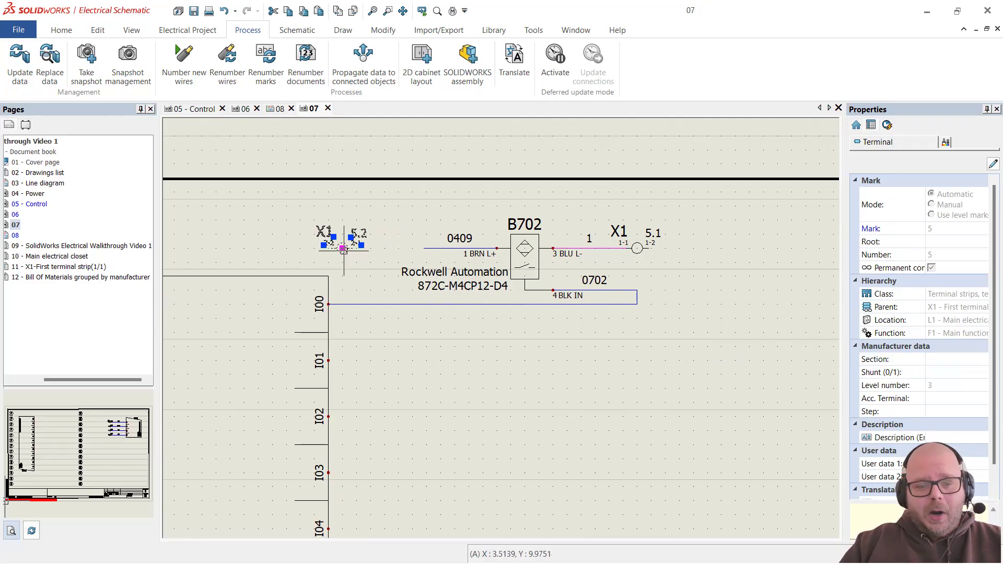
click(441, 247)
drag(423, 248, 353, 248)
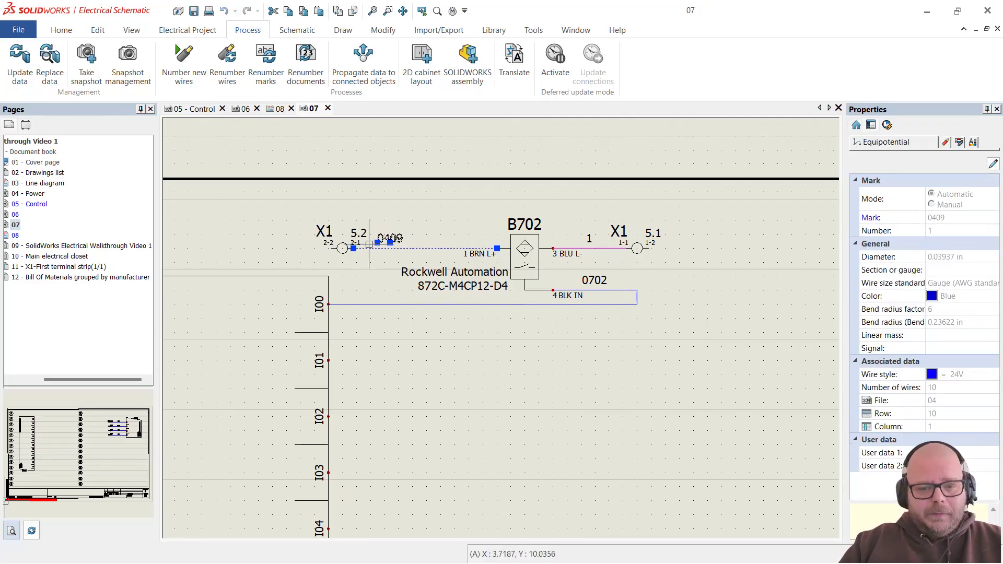
key(Escape)
Step: Move terminal X1 5.1 further right and reattach wire 1's end to it
drag(643, 252, 727, 249)
key(Escape)
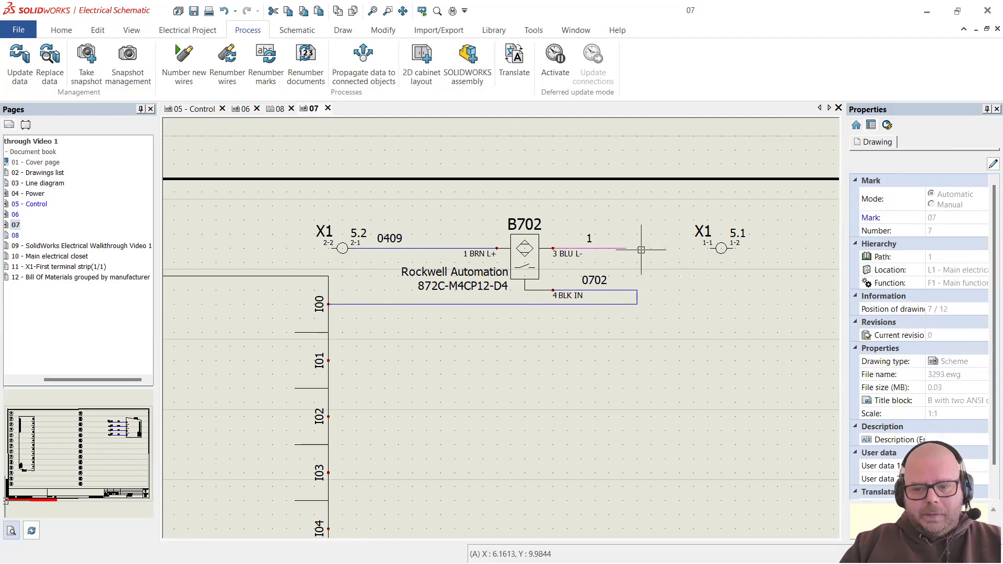
click(623, 249)
key(Escape)
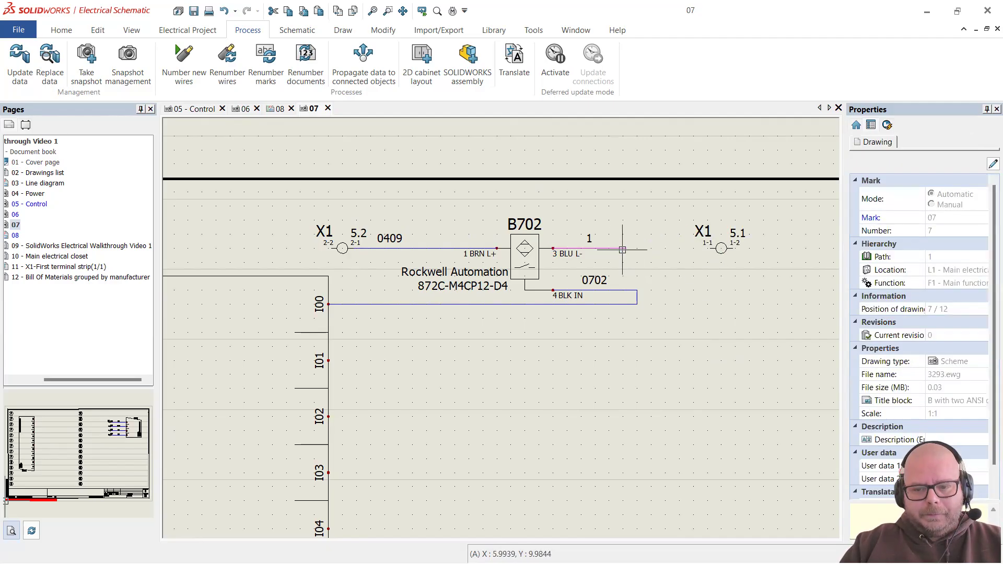
click(629, 248)
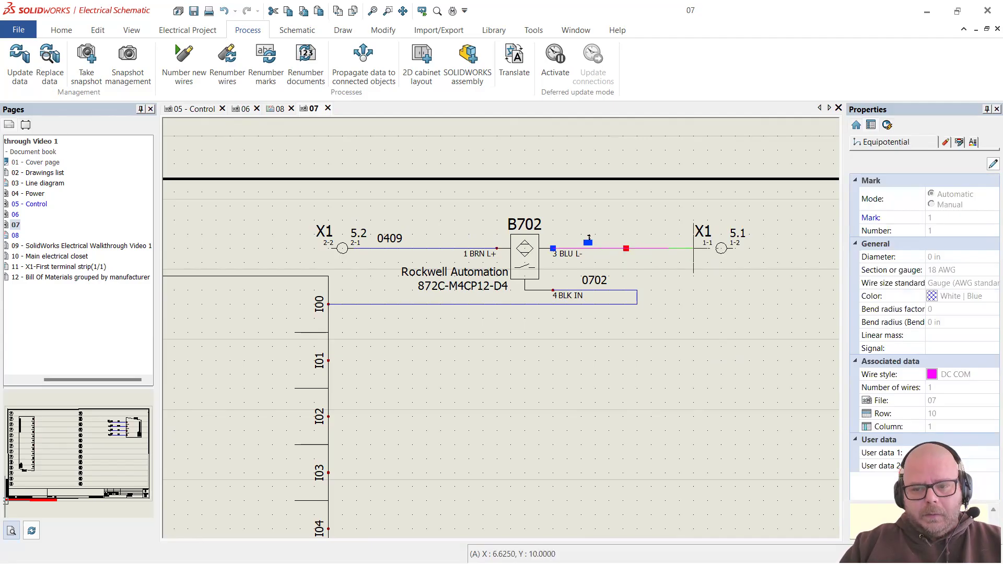
click(709, 248)
key(Escape)
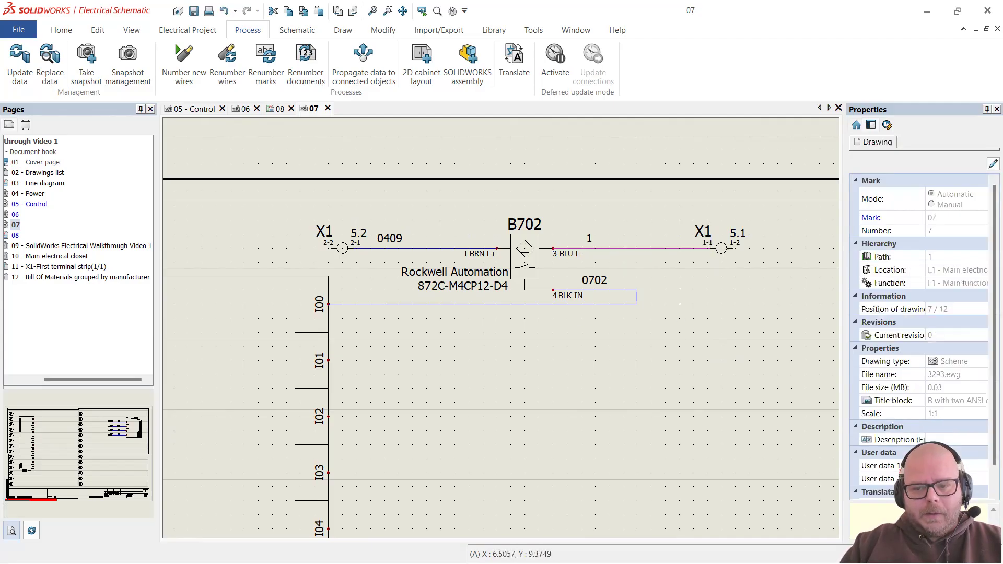
scroll(389, 277, down, 4)
scroll(390, 277, up, 4)
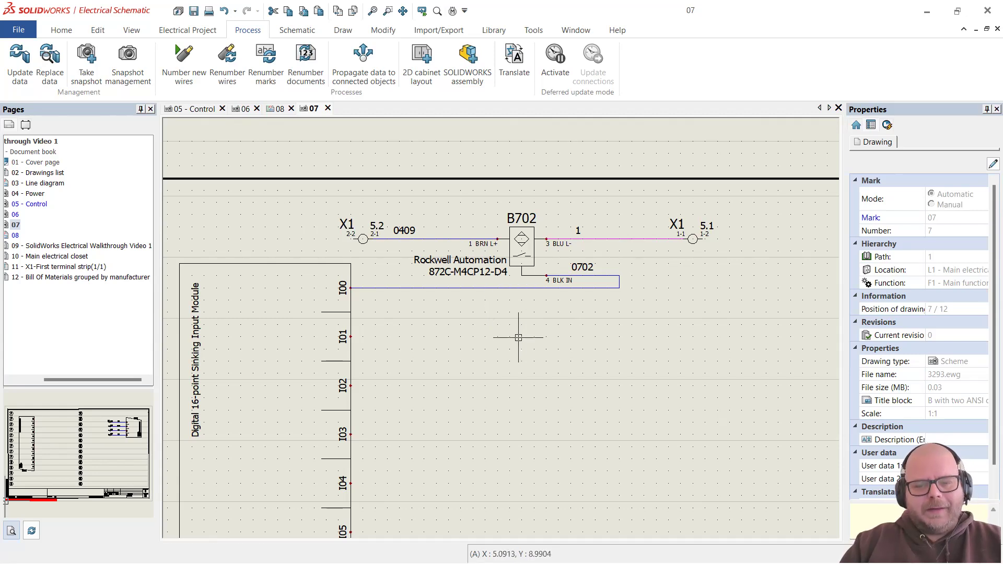
scroll(549, 300, up, 1)
scroll(549, 300, up, 2)
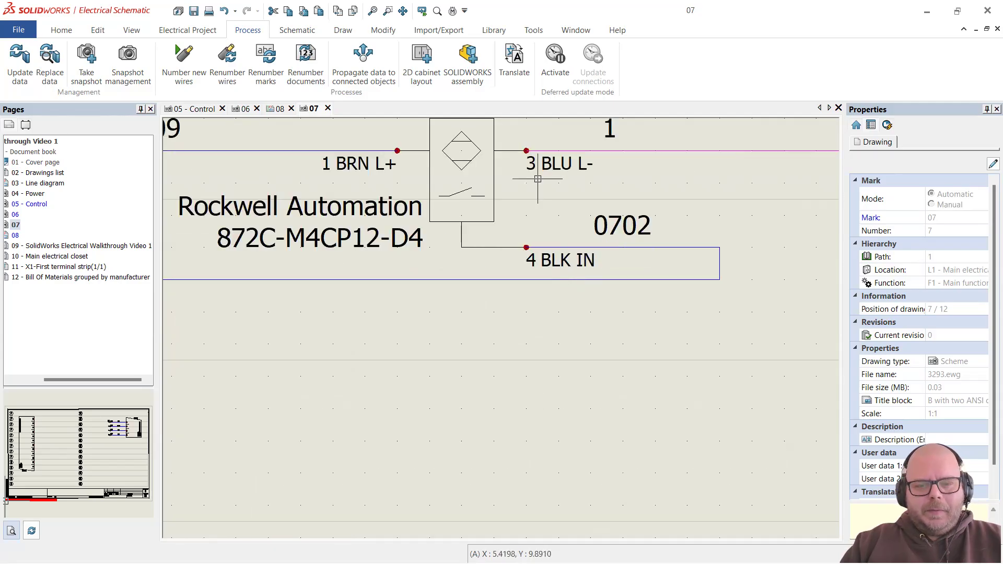
scroll(709, 242, down, 2)
scroll(424, 231, down, 3)
scroll(496, 221, up, 3)
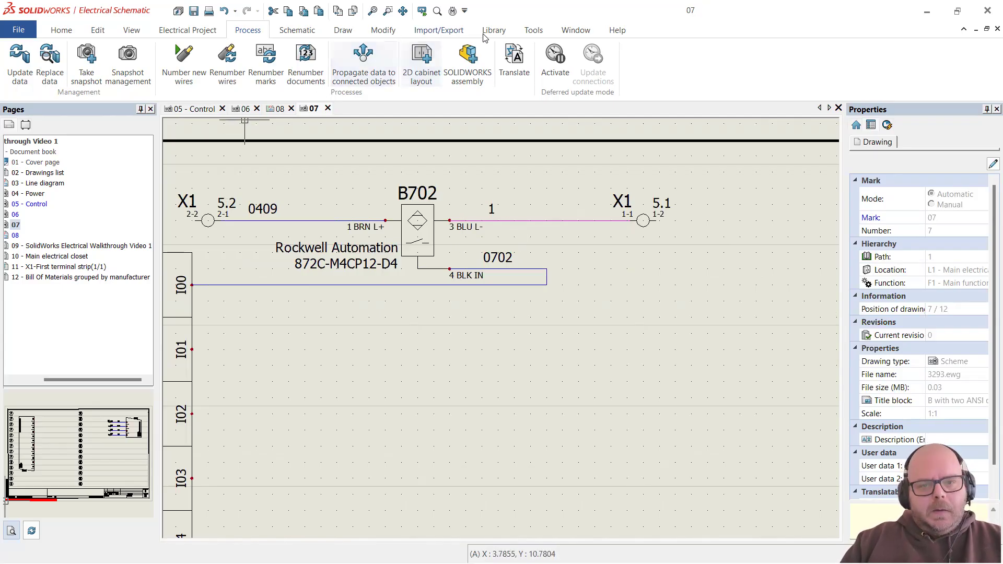
key(alt+Tab)
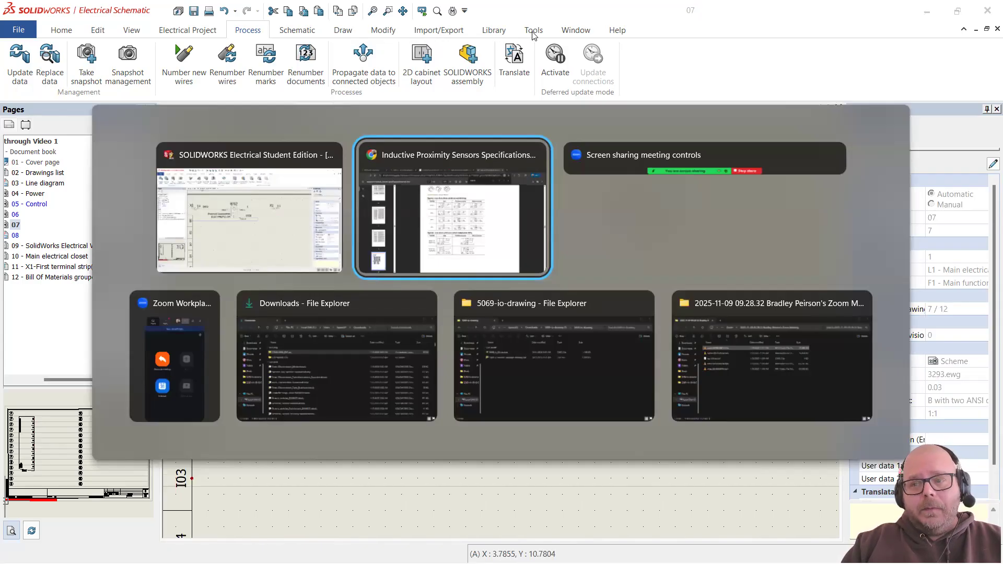
Step: Switch from SOLIDWORKS Electrical to the Chrome window with the sensor datasheet
key(alt+Tab)
key(alt+Tab)
key(alt+Tab)
key(alt+Tab)
key(alt+Tab)
key(alt+Tab)
key(alt+Tab)
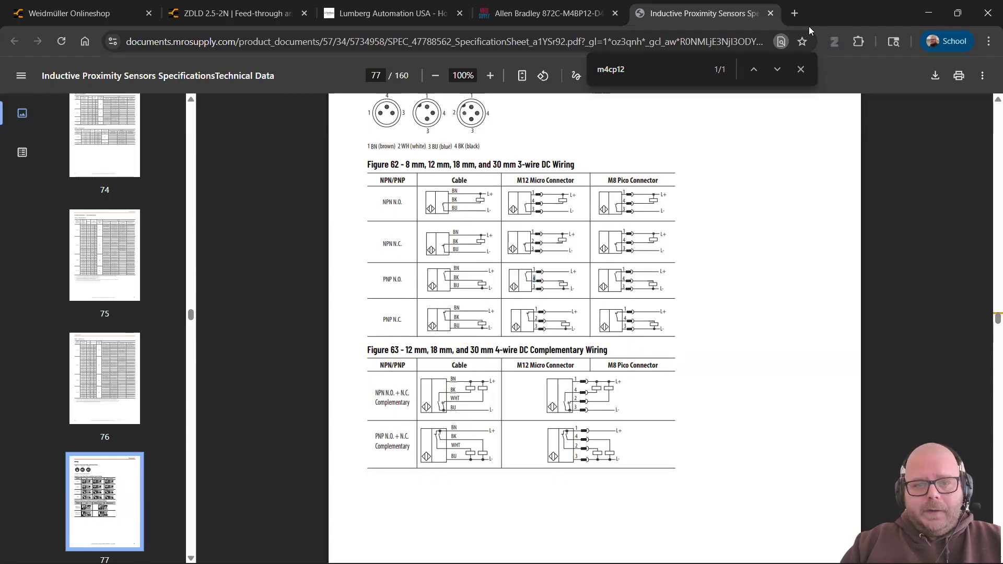
click(499, 17)
Step: Open Lumberg Automation's Industrial Connectivity section and its Micro (M12) connectors catalogue
click(341, 20)
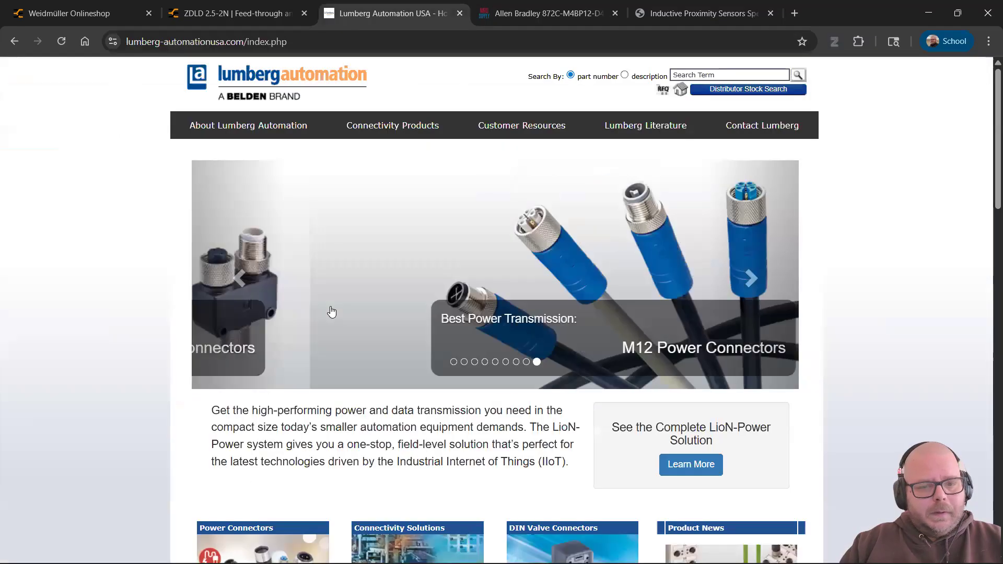
mouse_move(360, 129)
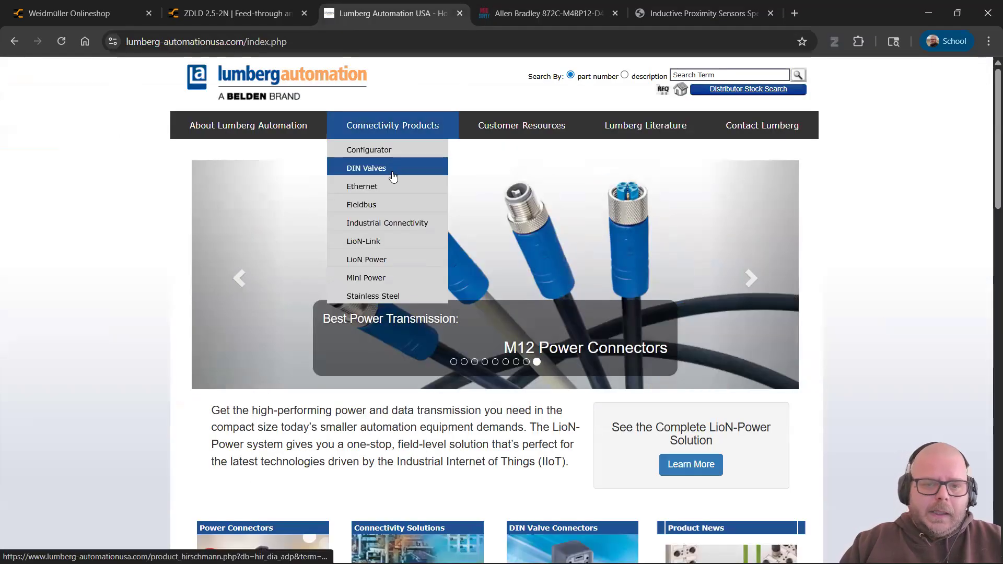
click(375, 228)
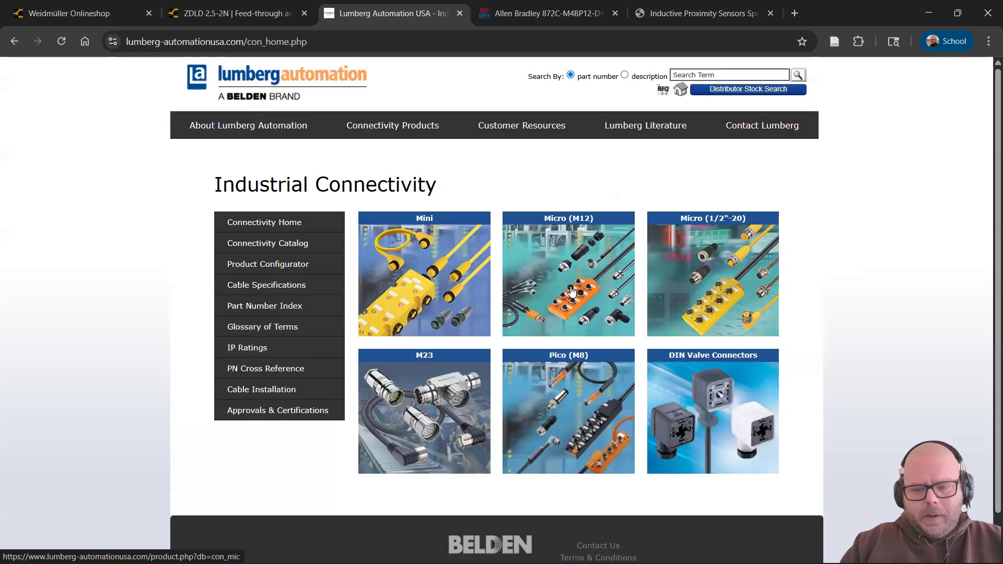
click(575, 266)
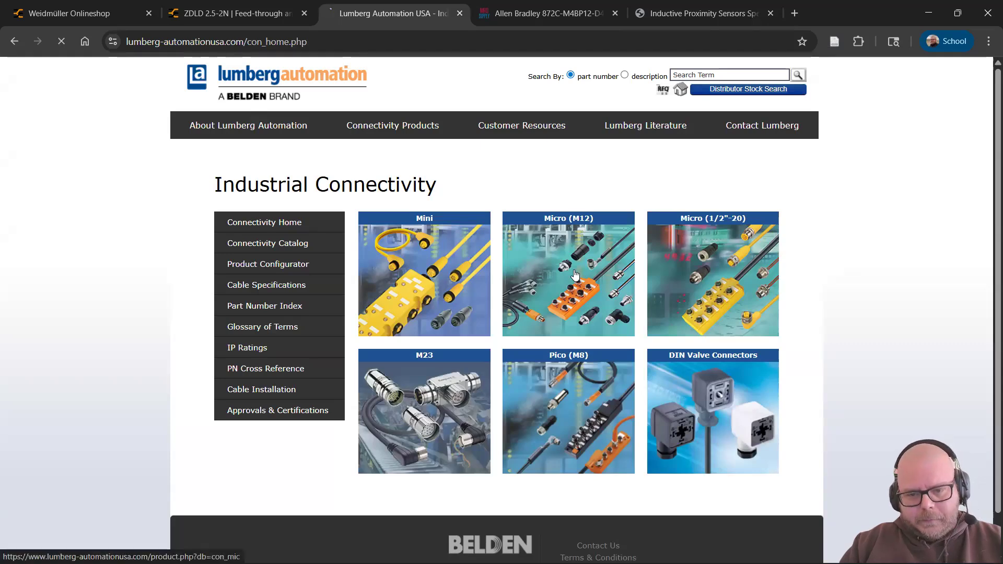
scroll(398, 256, down, 10)
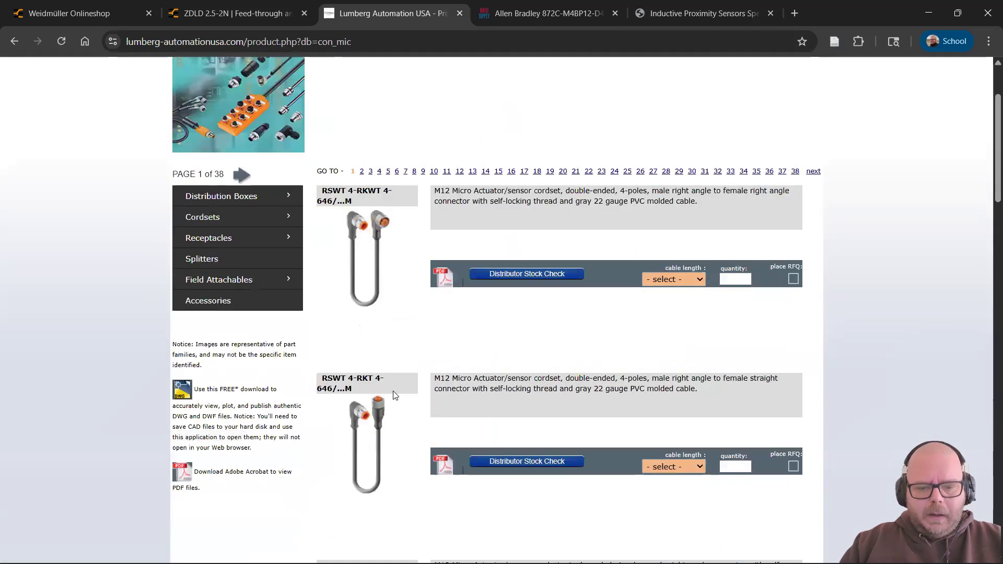
scroll(368, 346, up, 10)
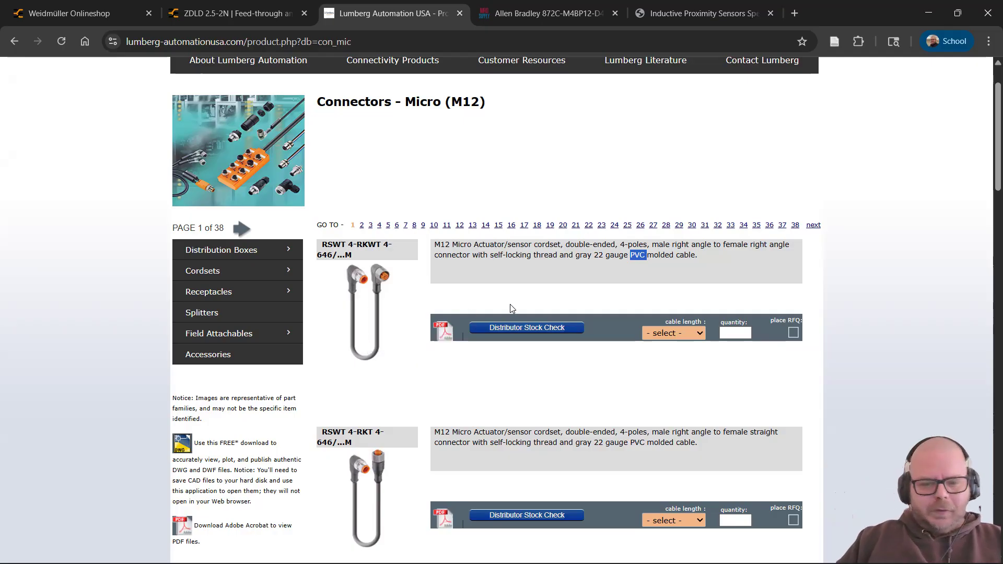
Step: Filter cordsets to Single Ended > Female > Straight Body > M12 > 4 Poles
click(380, 277)
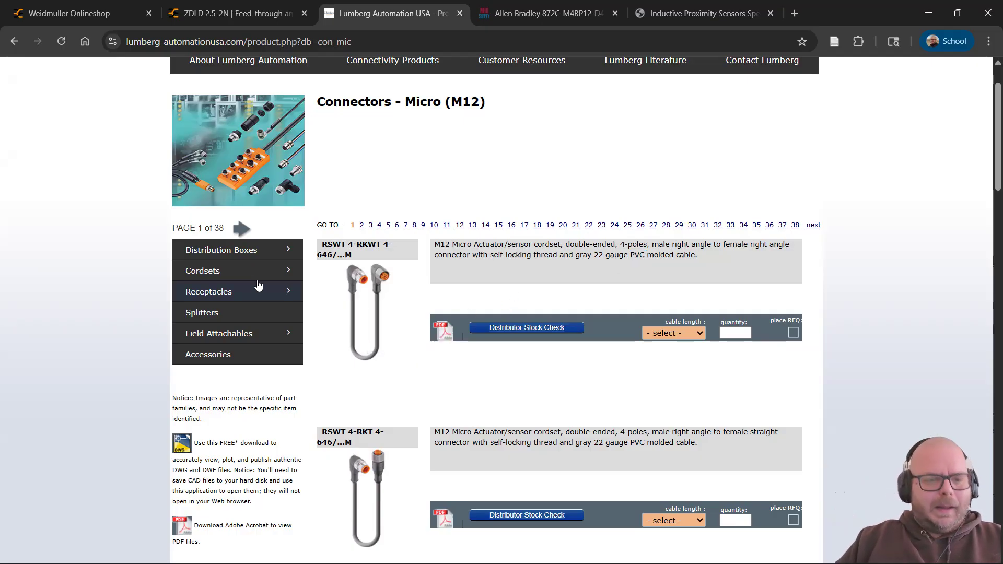
click(287, 277)
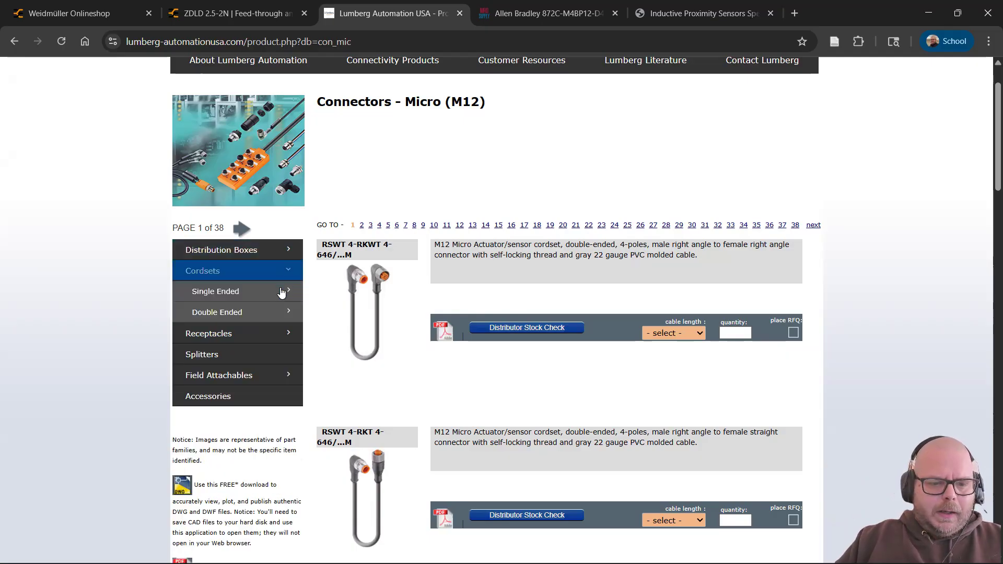
click(221, 296)
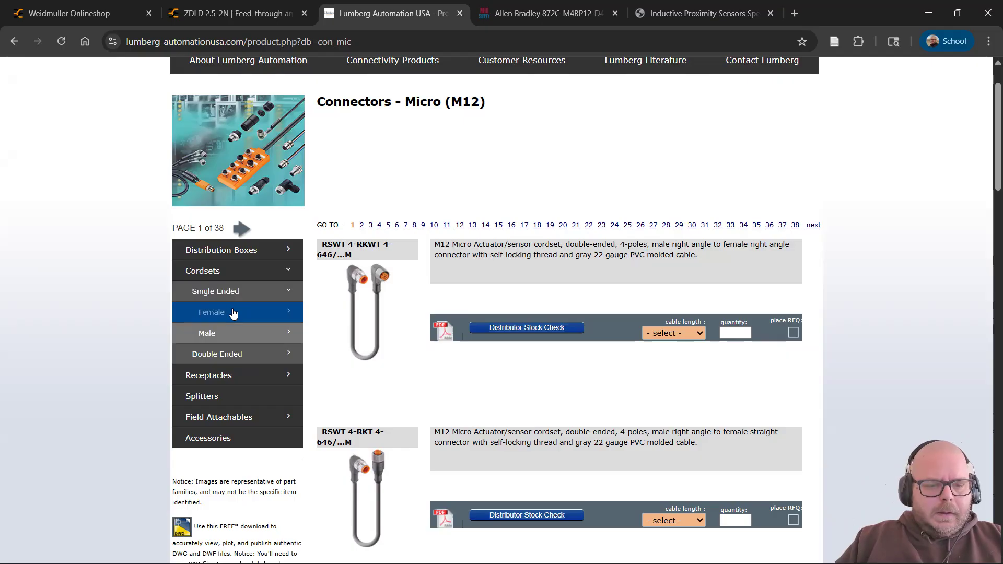
click(232, 311)
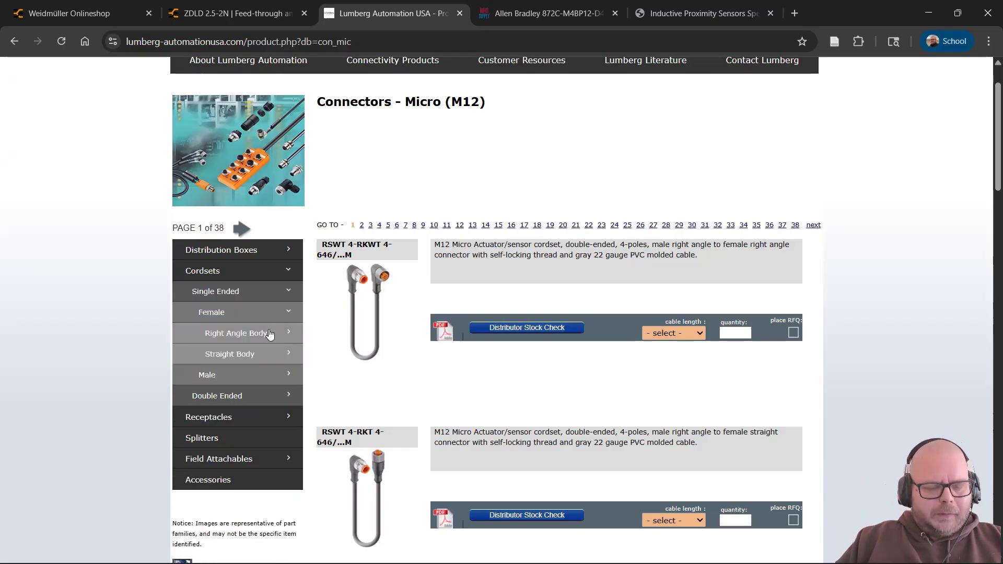
click(265, 356)
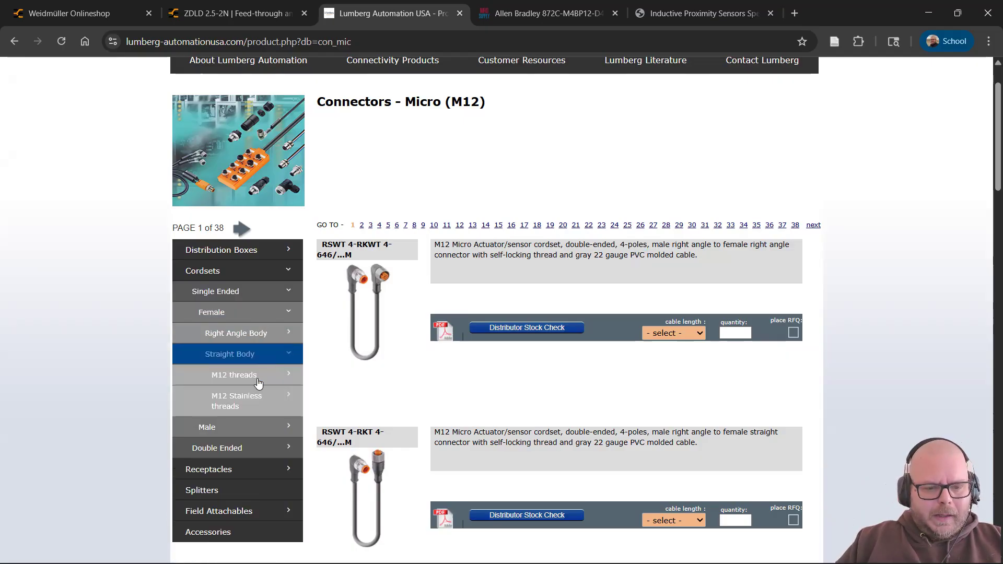
click(258, 384)
click(260, 418)
scroll(402, 340, down, 2)
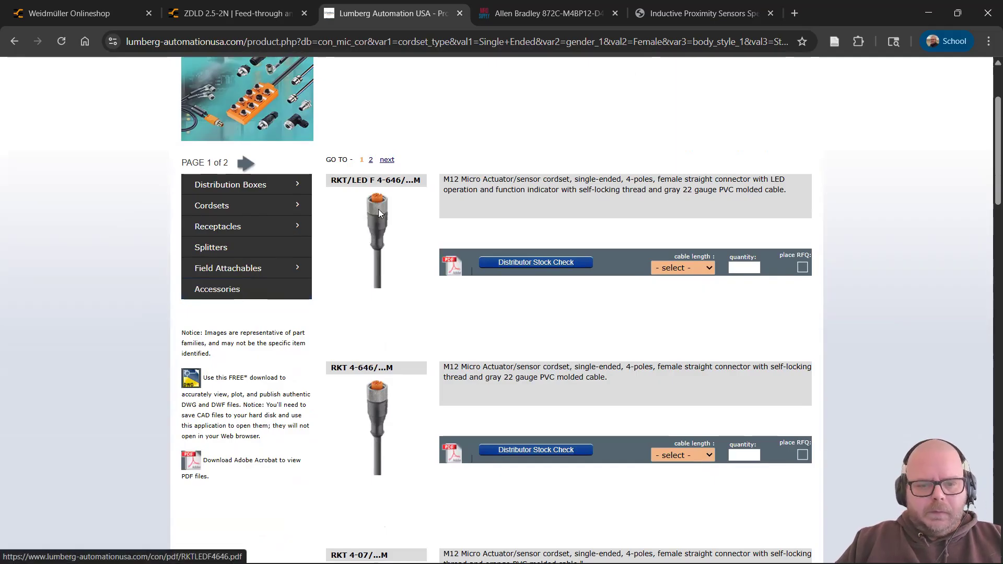
key(alt+Tab)
Step: Open Cable reference management and list the _AWG class references (14AWG, 22AWG, 10AWG)
click(430, 184)
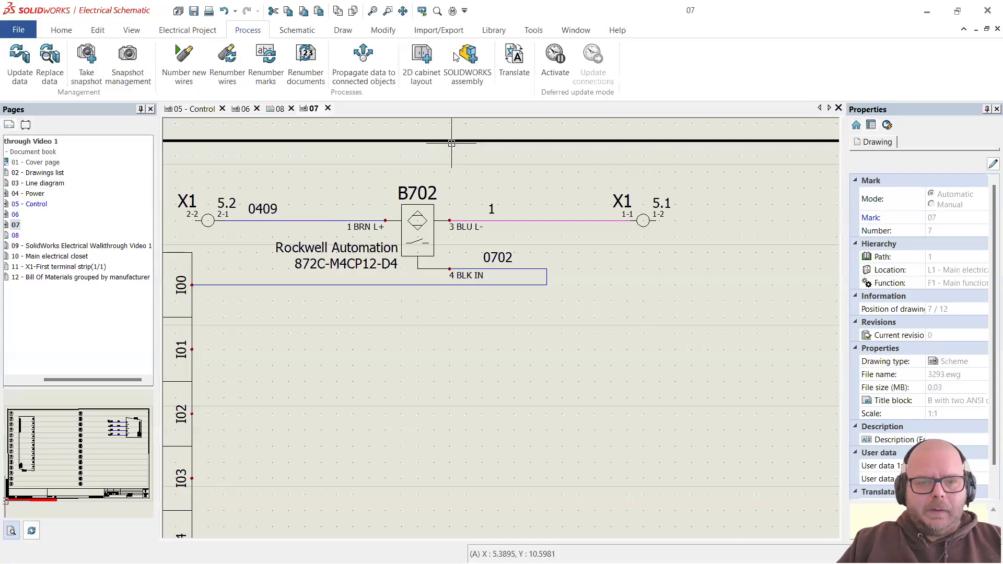
click(491, 31)
click(251, 77)
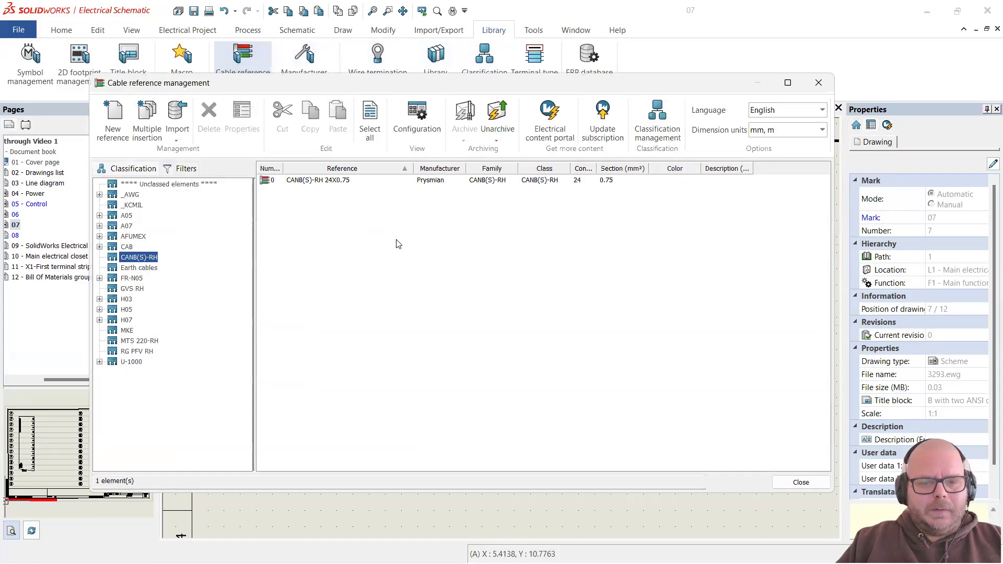
click(99, 195)
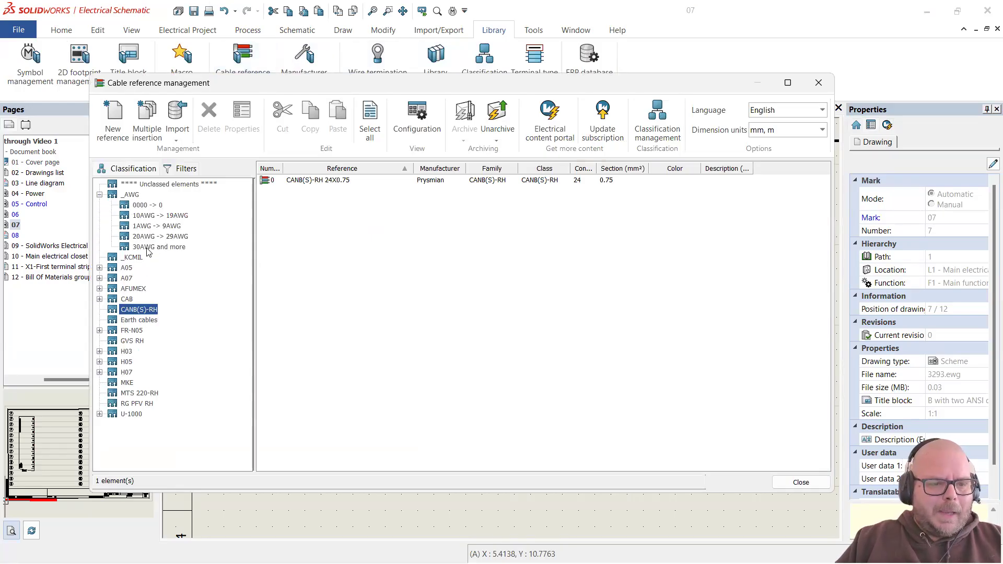
click(130, 196)
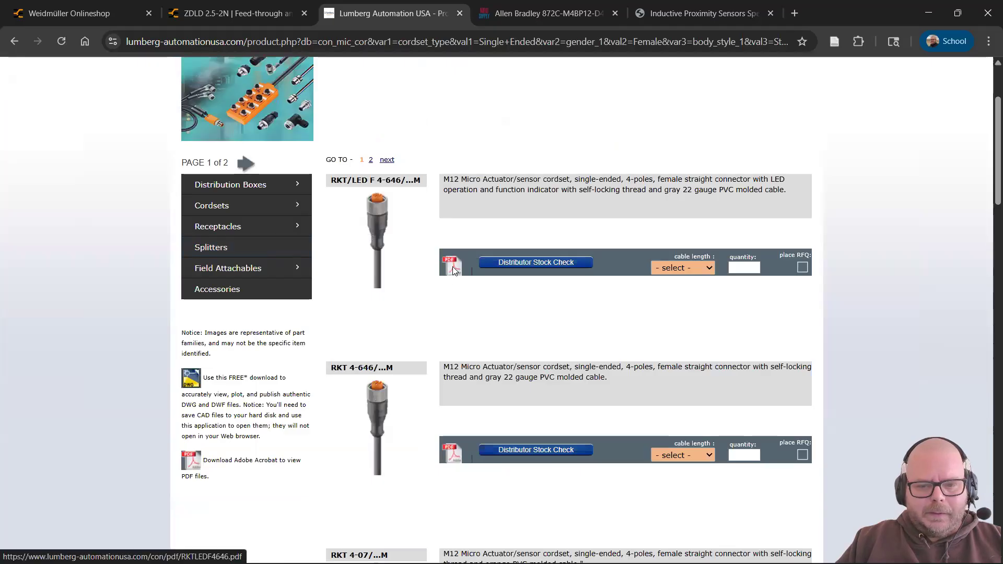
Step: Open the RKTLEDF4646.pdf cordset datasheet and check cable 659's outer diameter
click(452, 266)
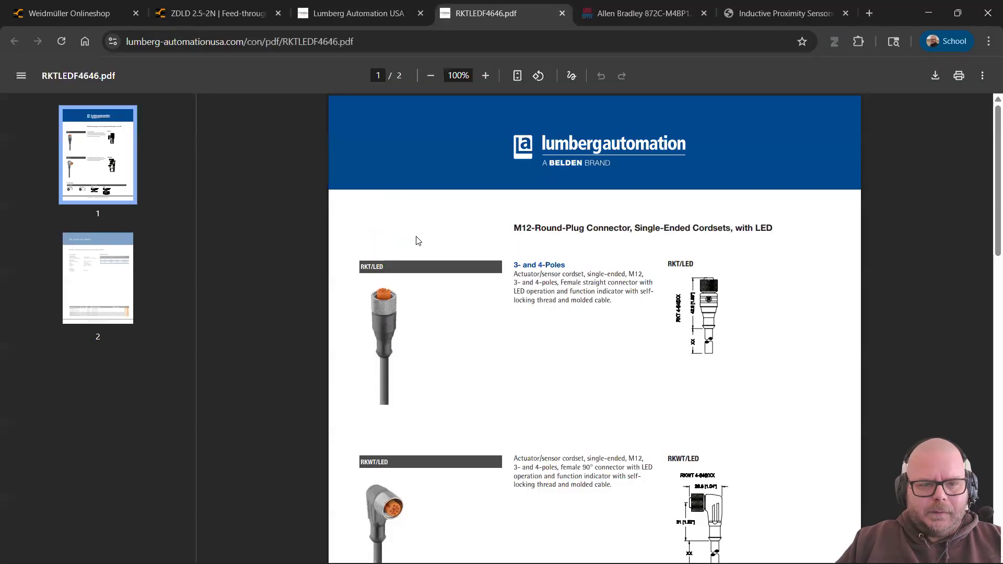
scroll(388, 227, down, 10)
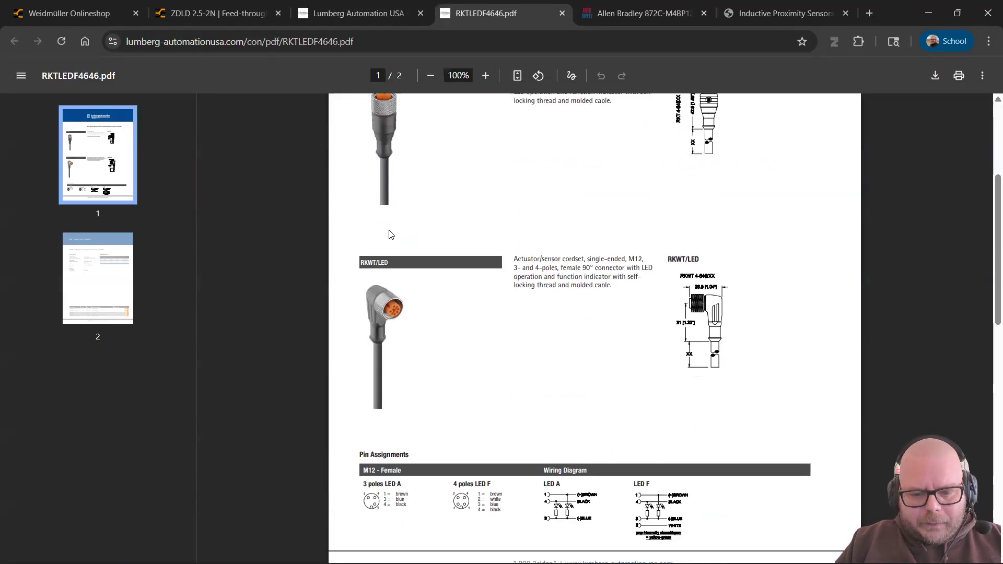
scroll(389, 235, up, 4)
scroll(389, 235, down, 9)
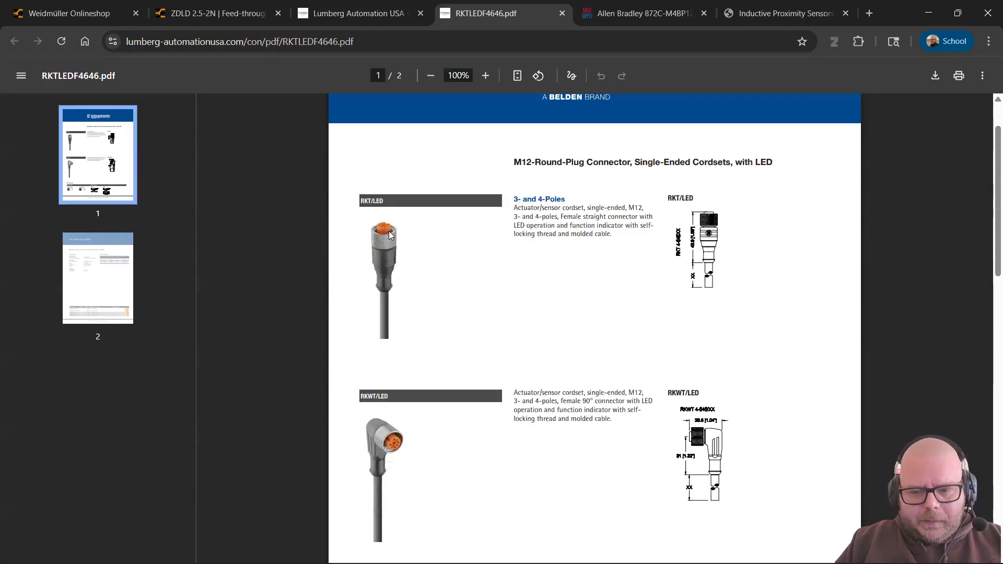
scroll(389, 235, up, 5)
scroll(418, 246, down, 1)
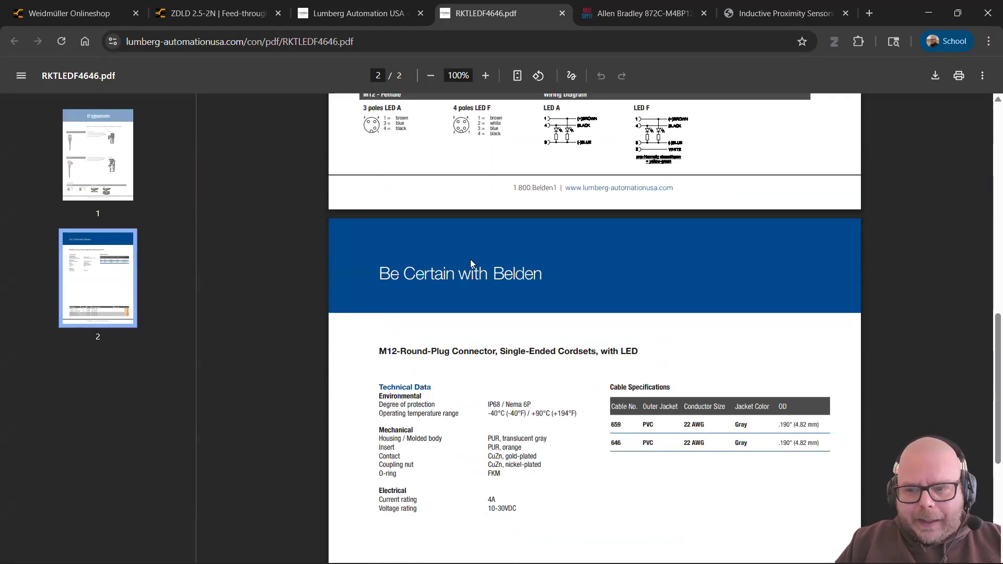
scroll(471, 259, down, 4)
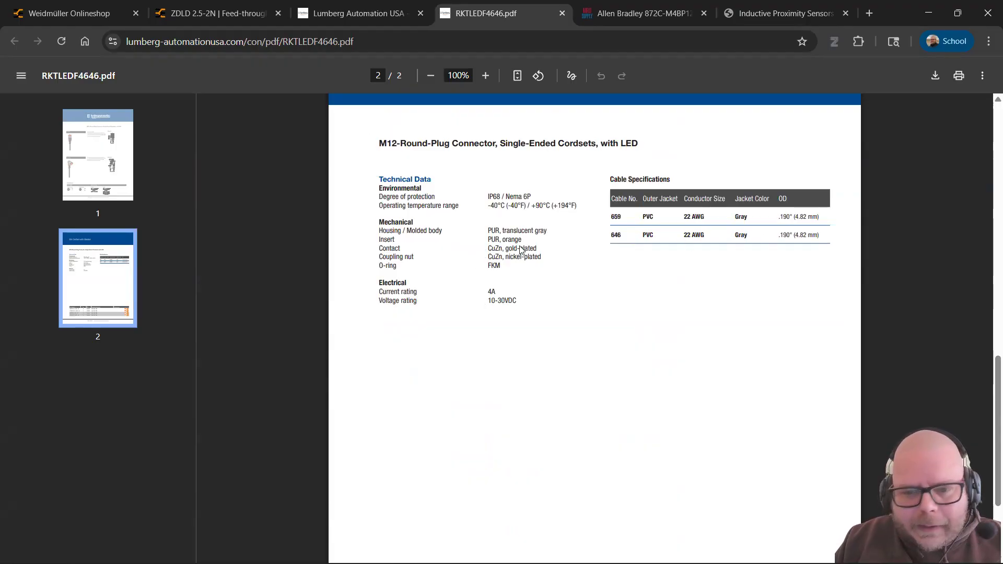
drag(818, 217, 782, 217)
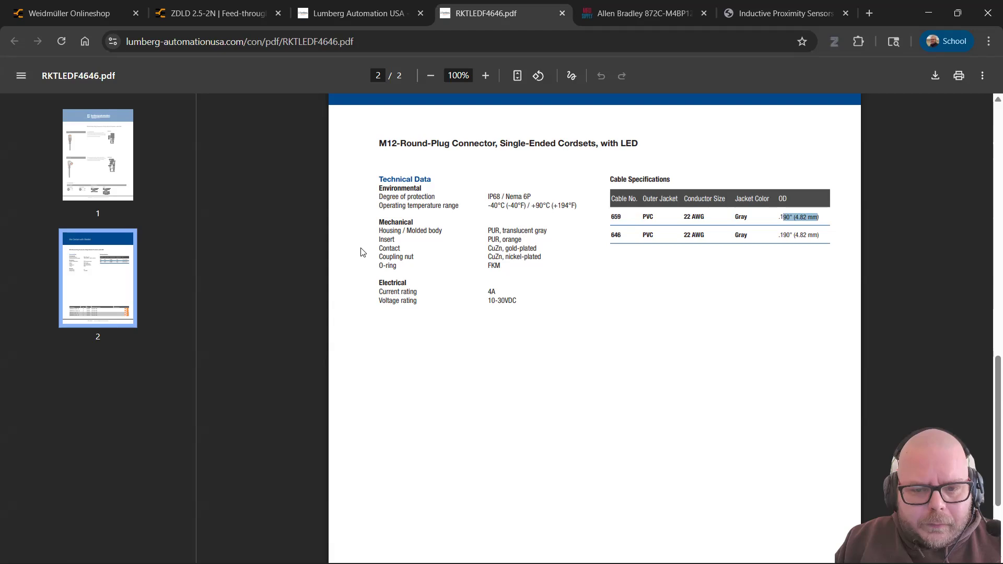
Step: Check the standard cable lengths in the datasheet's part table
scroll(364, 253, up, 5)
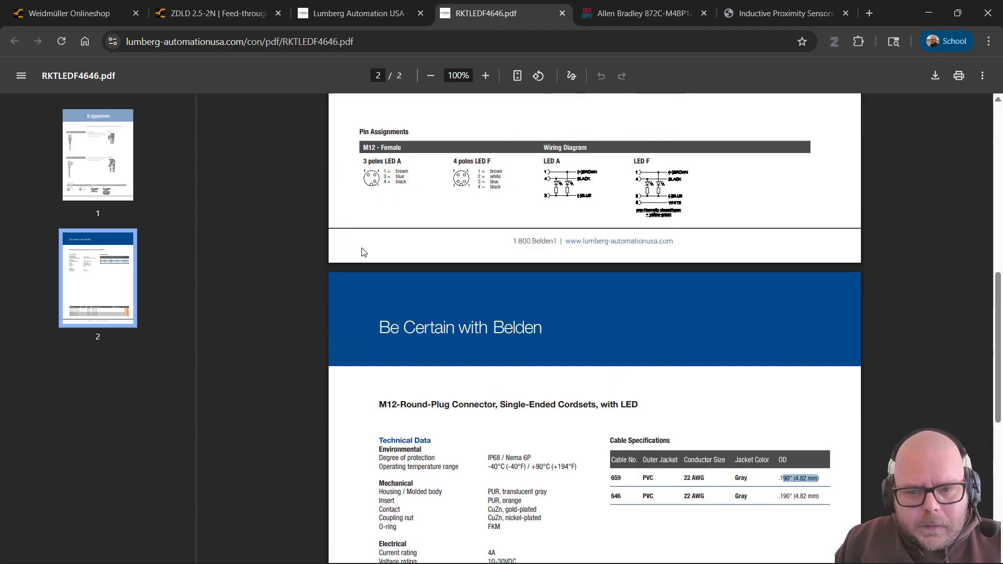
scroll(364, 252, up, 5)
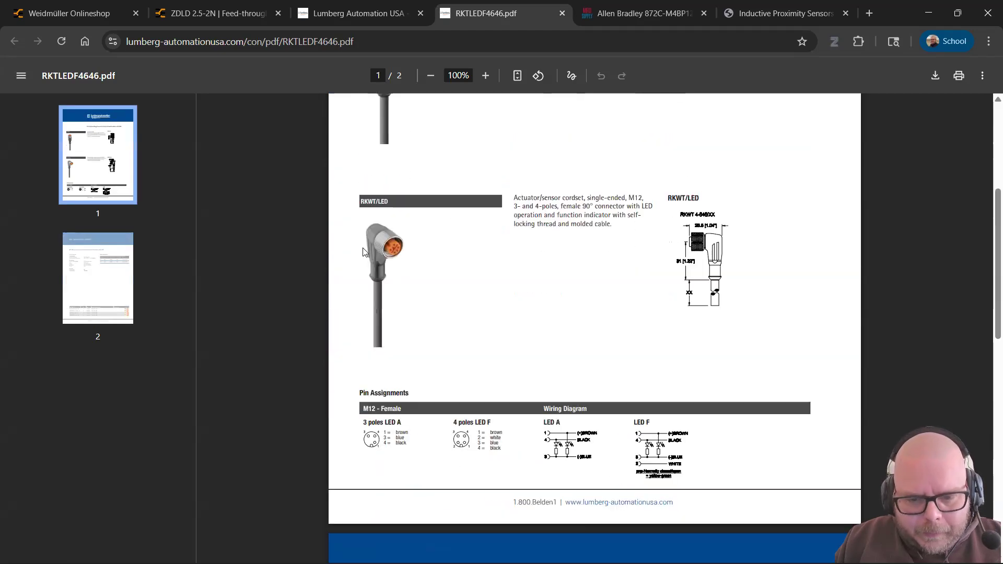
scroll(365, 252, up, 5)
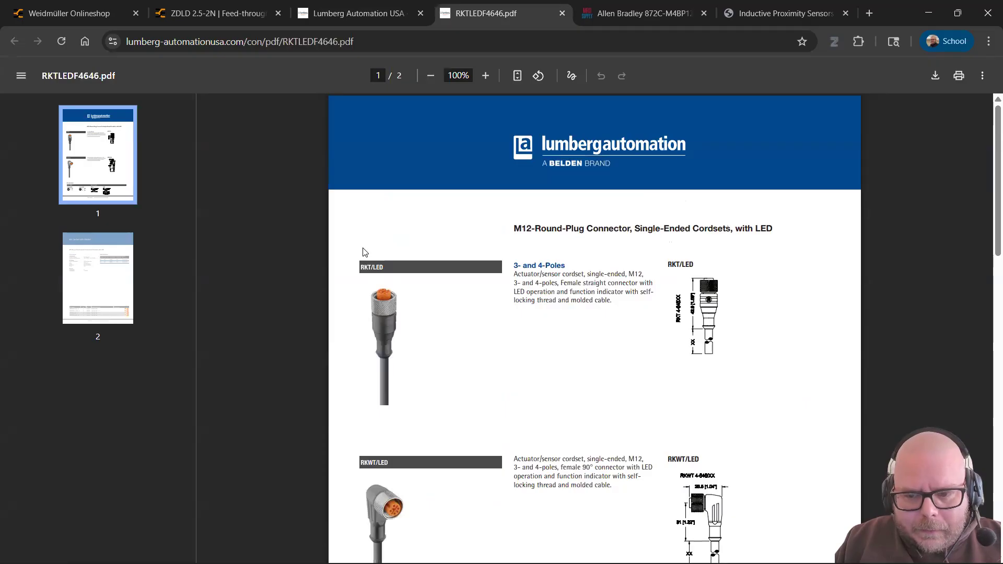
scroll(403, 237, down, 1)
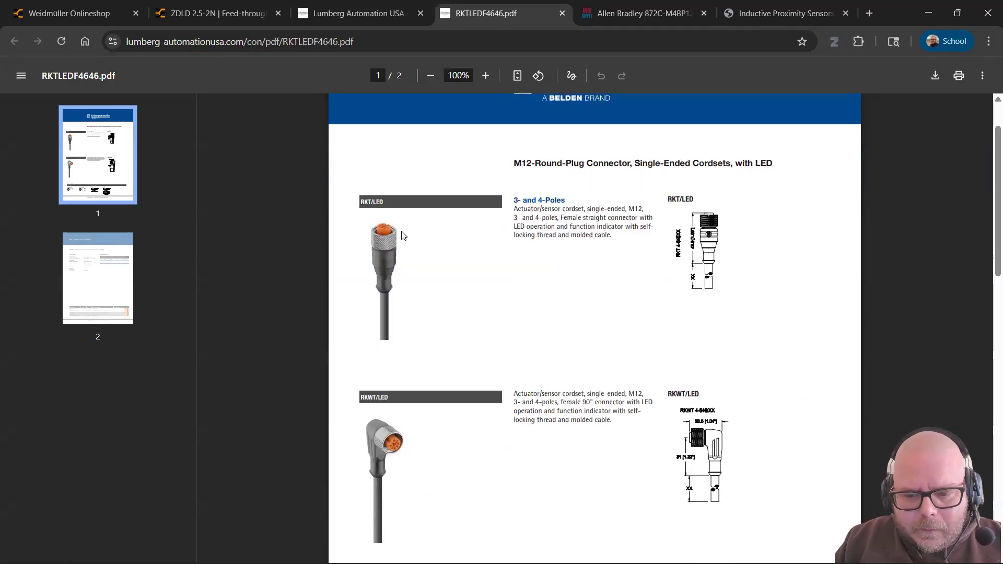
scroll(402, 235, down, 12)
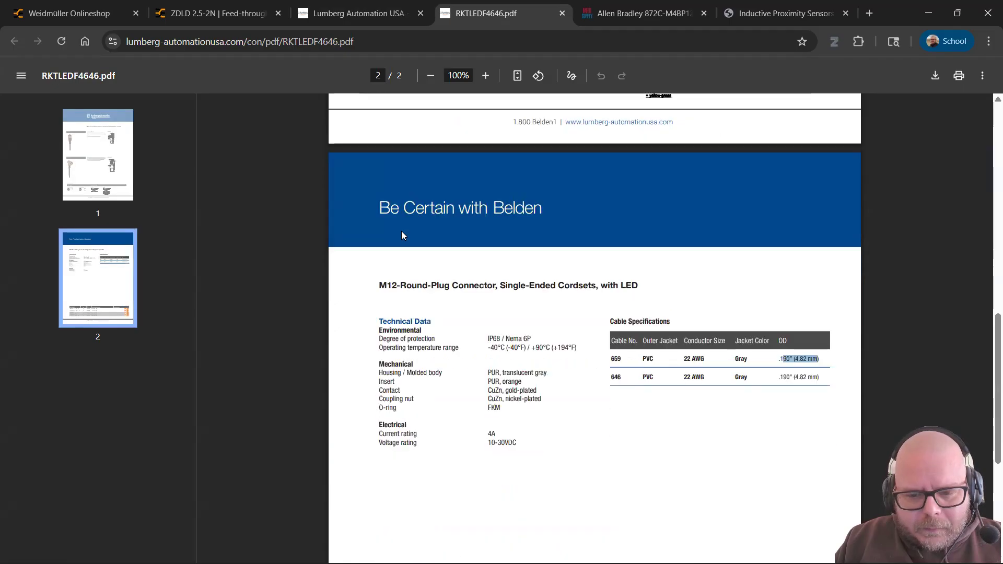
scroll(402, 235, down, 3)
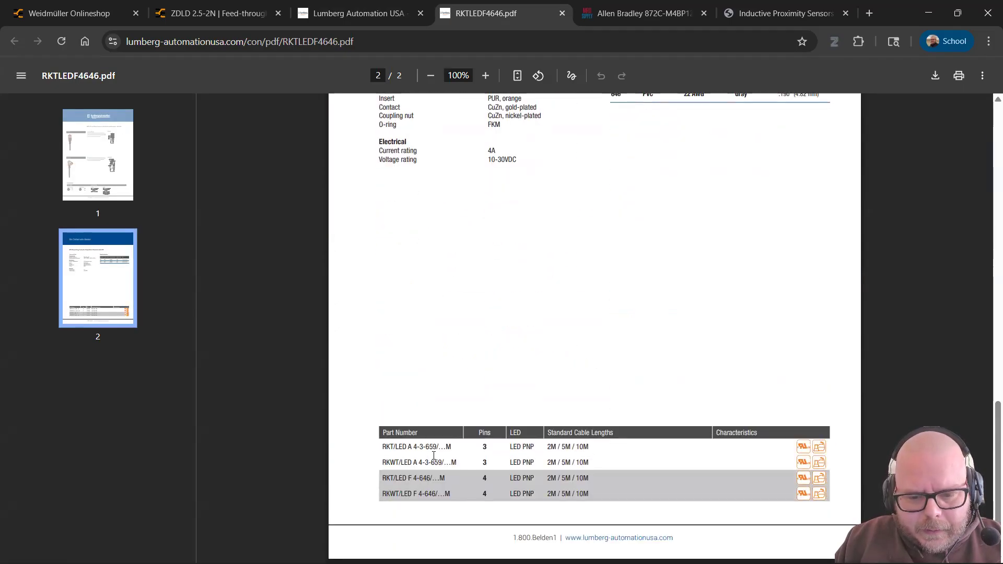
mouse_move(545, 448)
mouse_down()
mouse_move(594, 447)
mouse_move(545, 463)
mouse_up()
scroll(524, 344, up, 10)
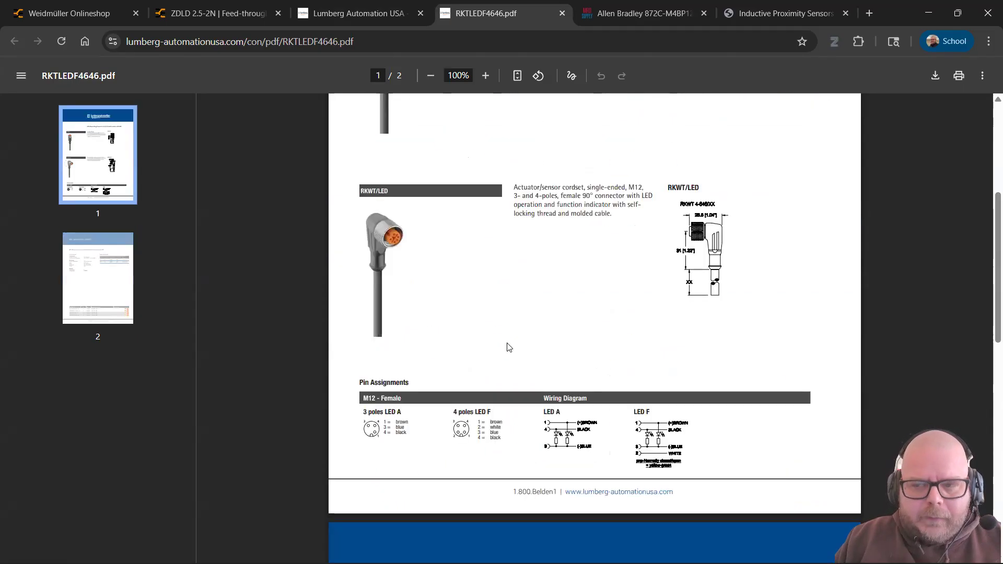
scroll(512, 327, up, 5)
scroll(509, 330, down, 2)
scroll(509, 330, down, 2)
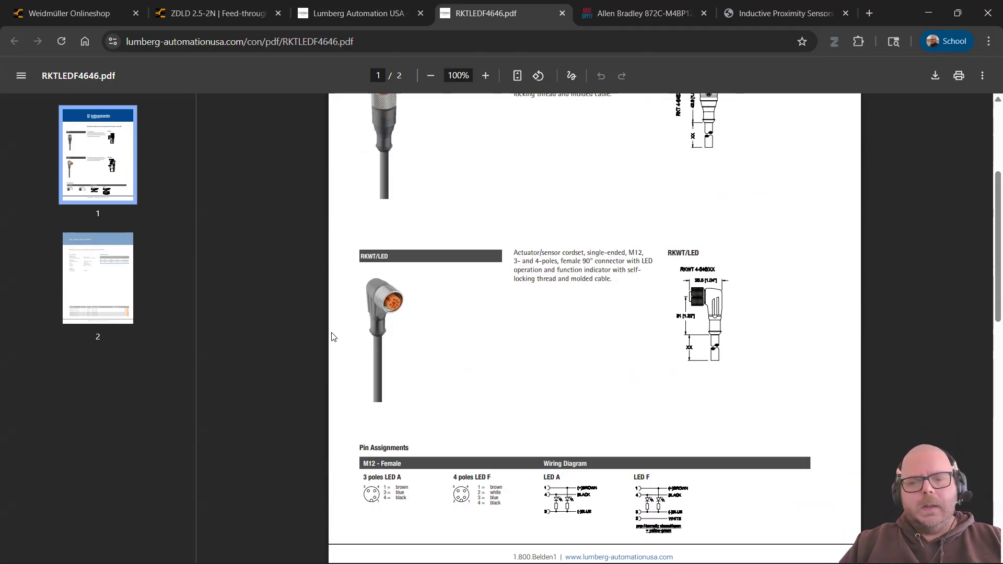
key(alt+Tab)
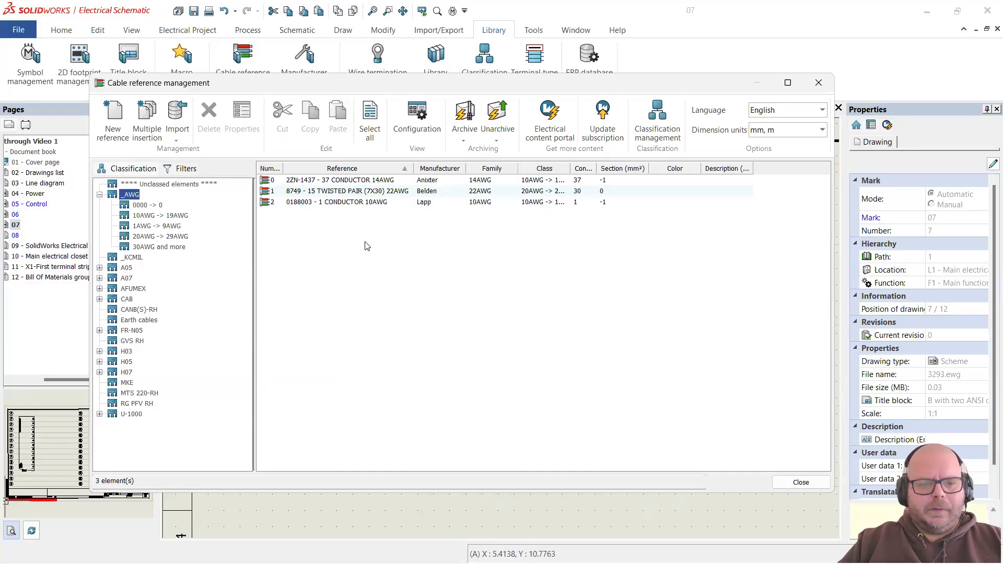
key(alt+Tab)
Step: Review the Lumberg datasheet's pin assignments and cable specs, then go back to Cable reference management
scroll(468, 313, down, 5)
scroll(432, 285, up, 5)
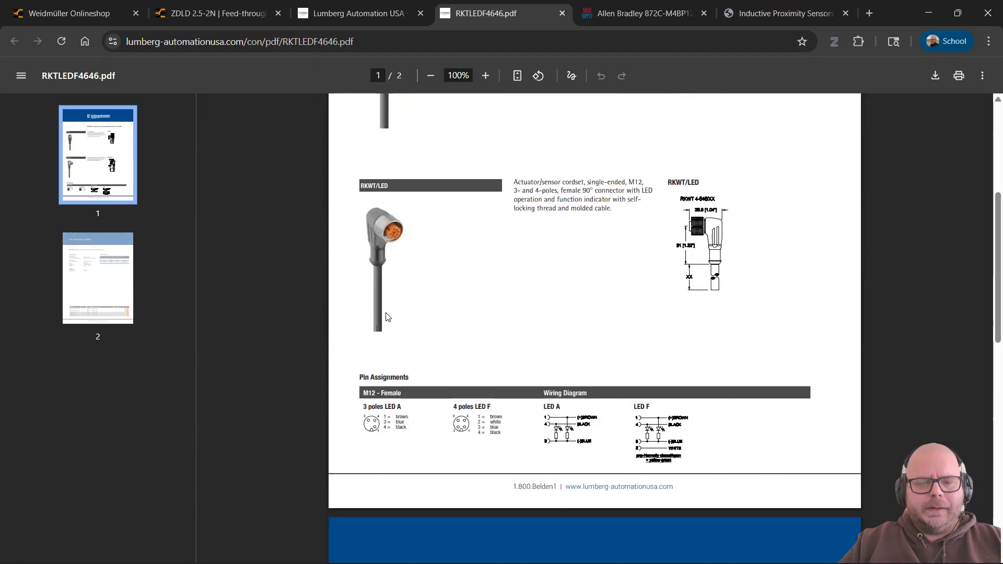
scroll(505, 282, up, 1)
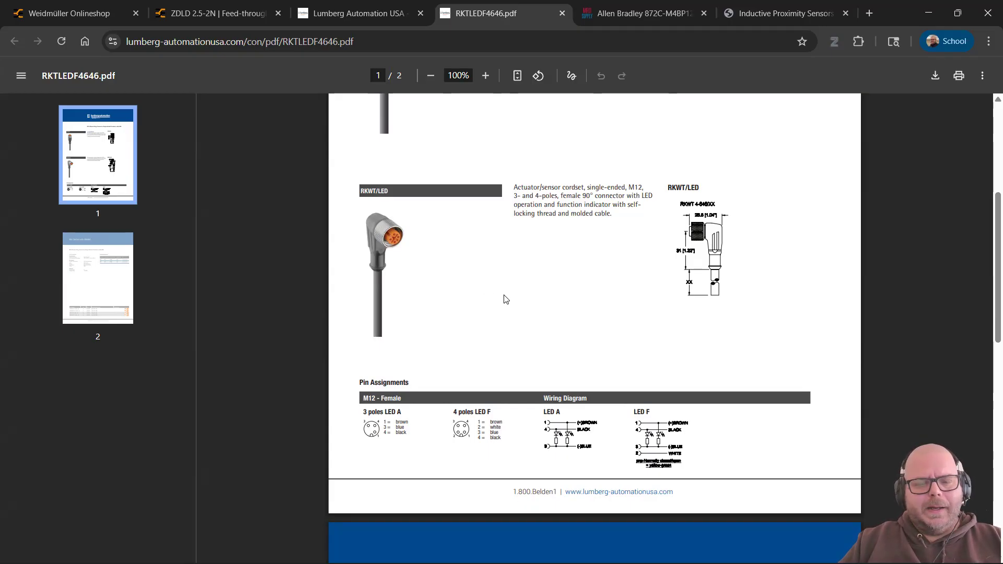
scroll(504, 300, down, 4)
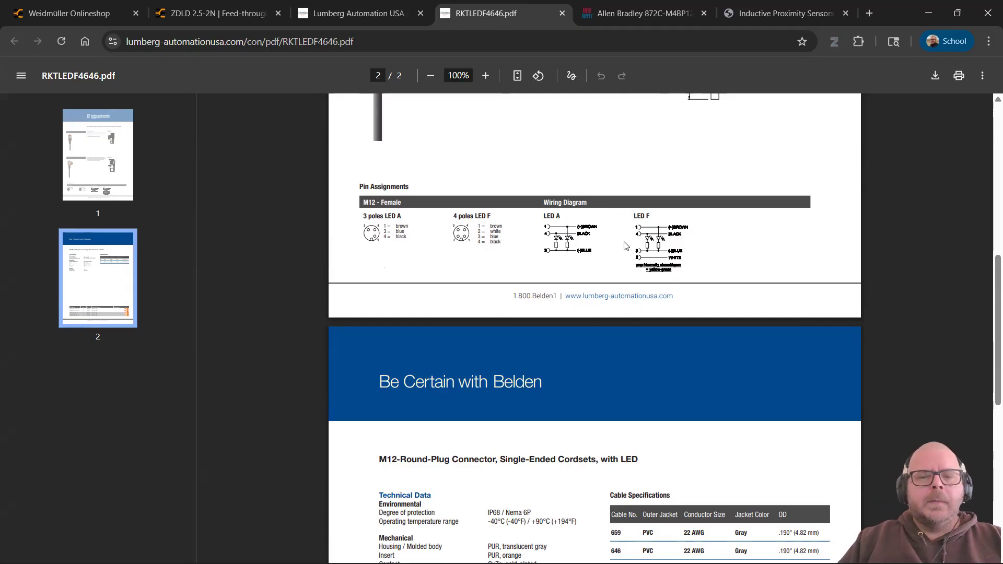
scroll(425, 261, down, 1)
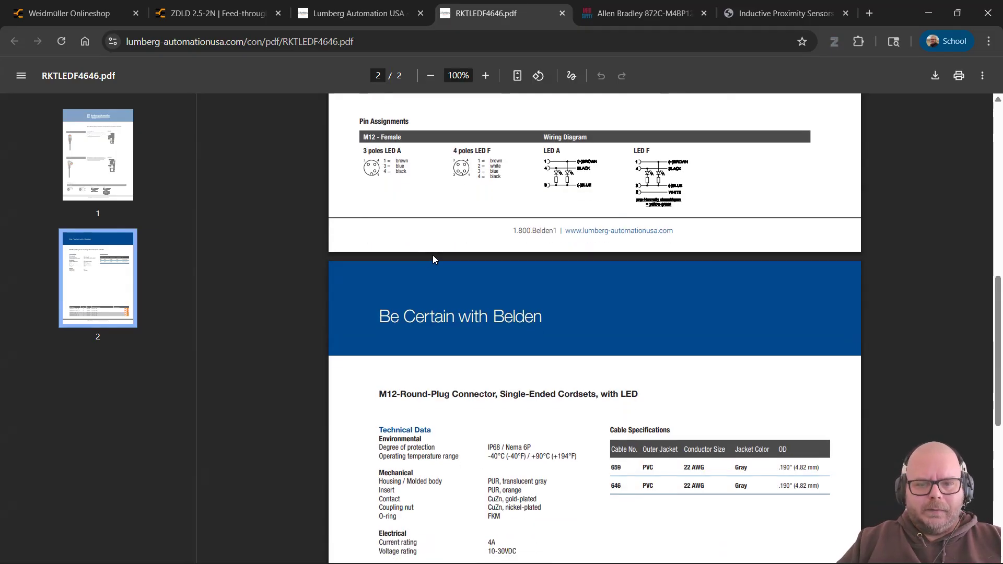
scroll(416, 259, down, 2)
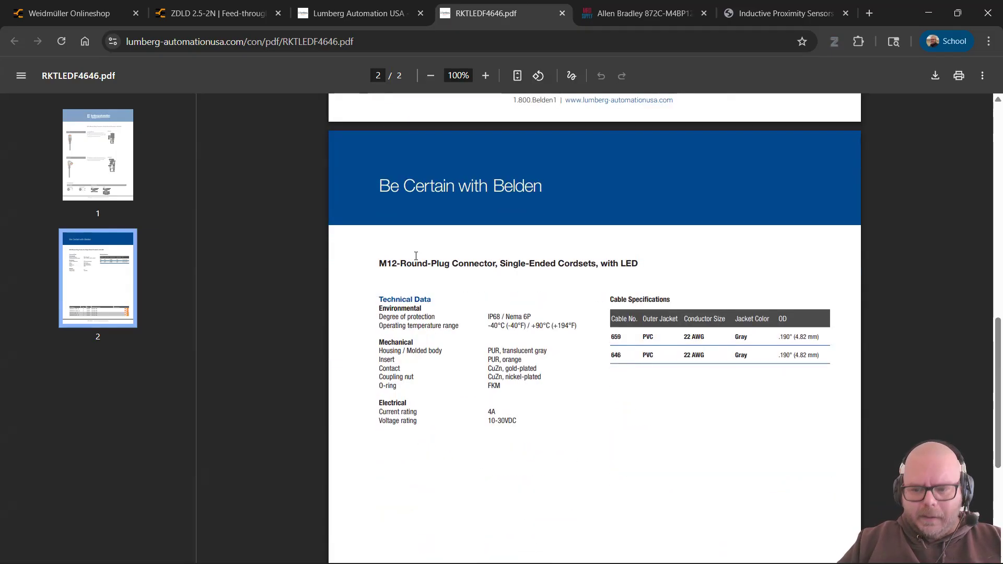
scroll(416, 256, down, 4)
scroll(419, 260, up, 20)
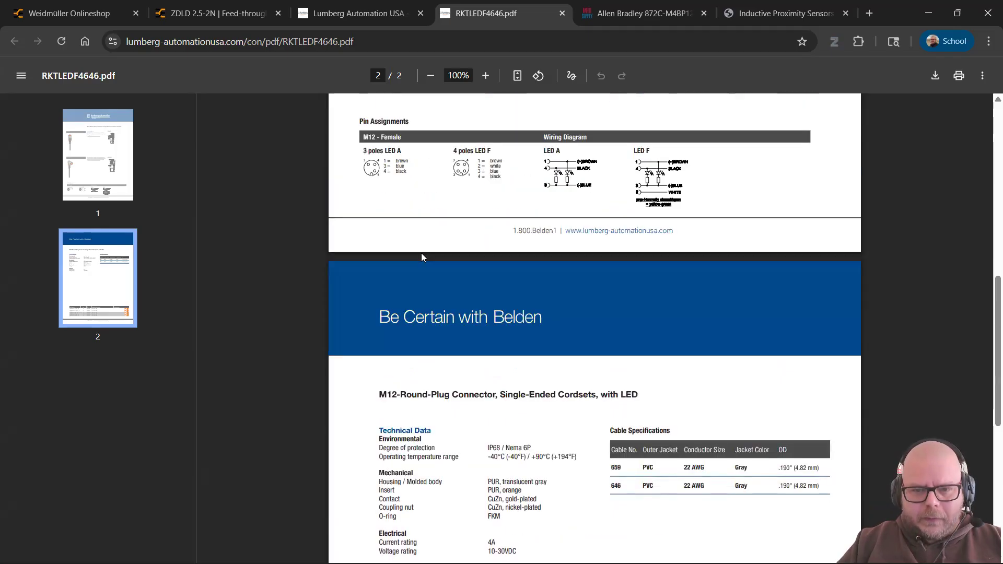
key(alt+Tab)
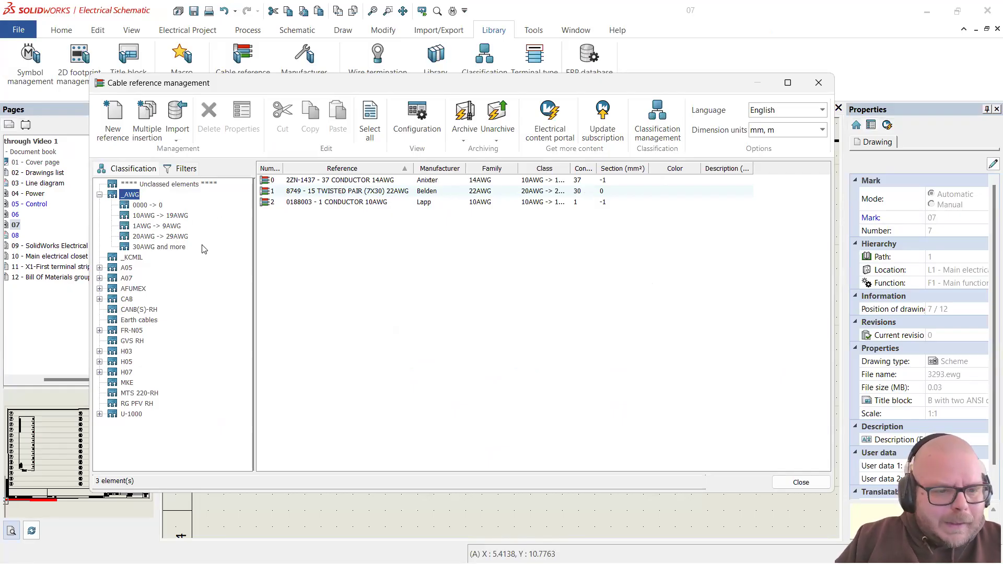
Step: Filter to the _AWG > 20AWG -> 29AWG class and create a new cable reference there
click(171, 238)
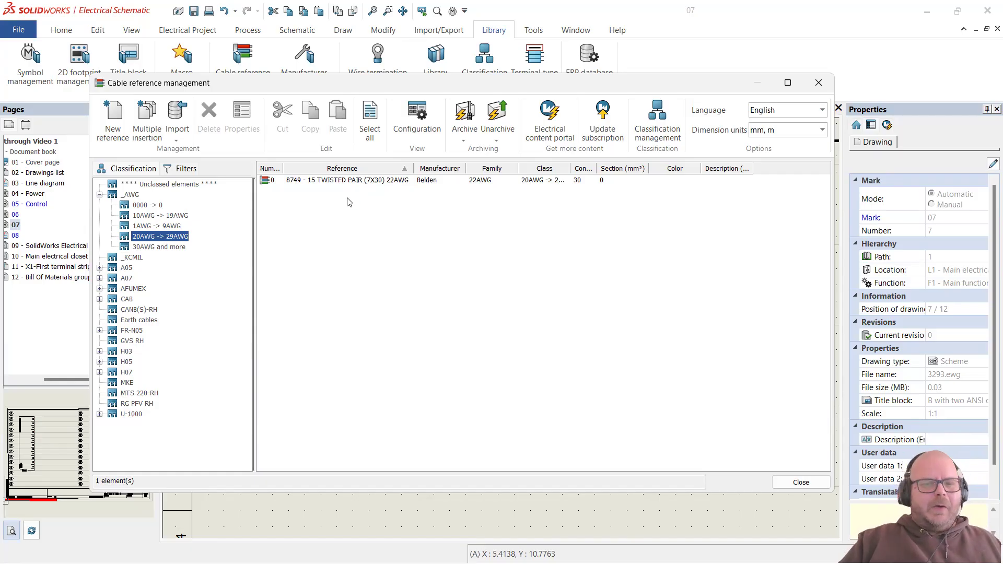
click(117, 122)
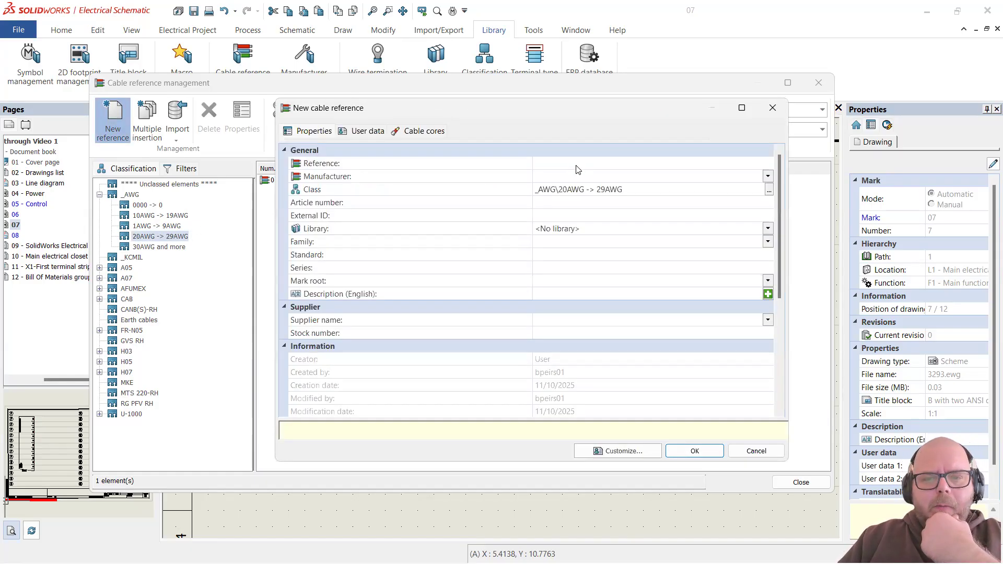
click(577, 165)
Step: Find the 4-pole straight cordset part number in the datasheet's part table
key(alt+Tab)
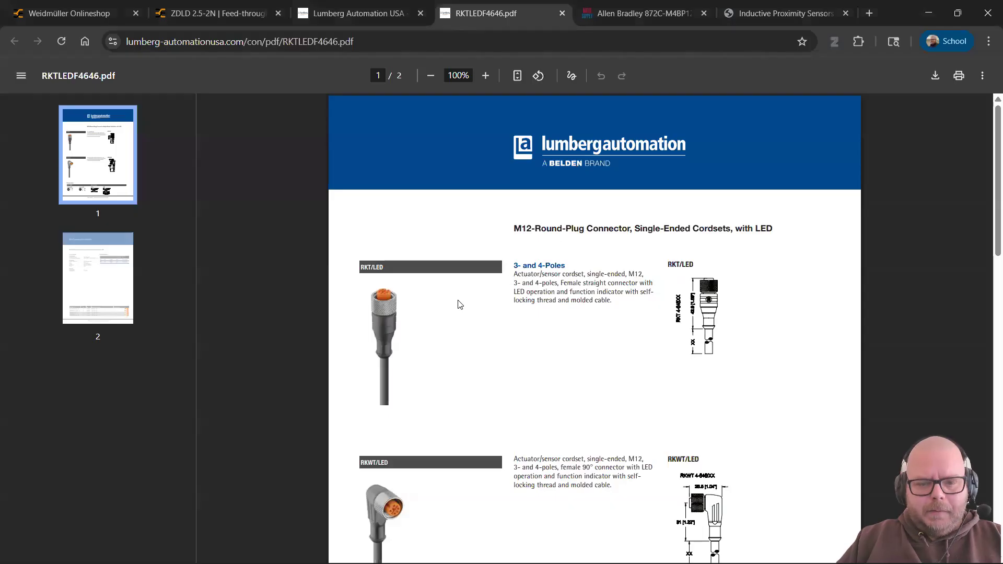
scroll(547, 283, down, 9)
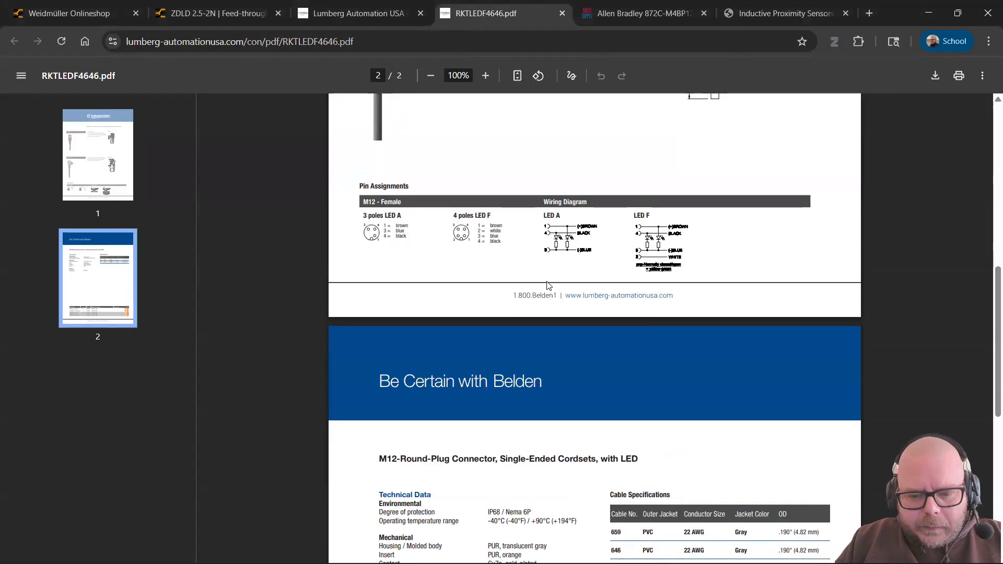
scroll(546, 283, down, 10)
scroll(450, 457, down, 1)
drag(452, 447, 381, 444)
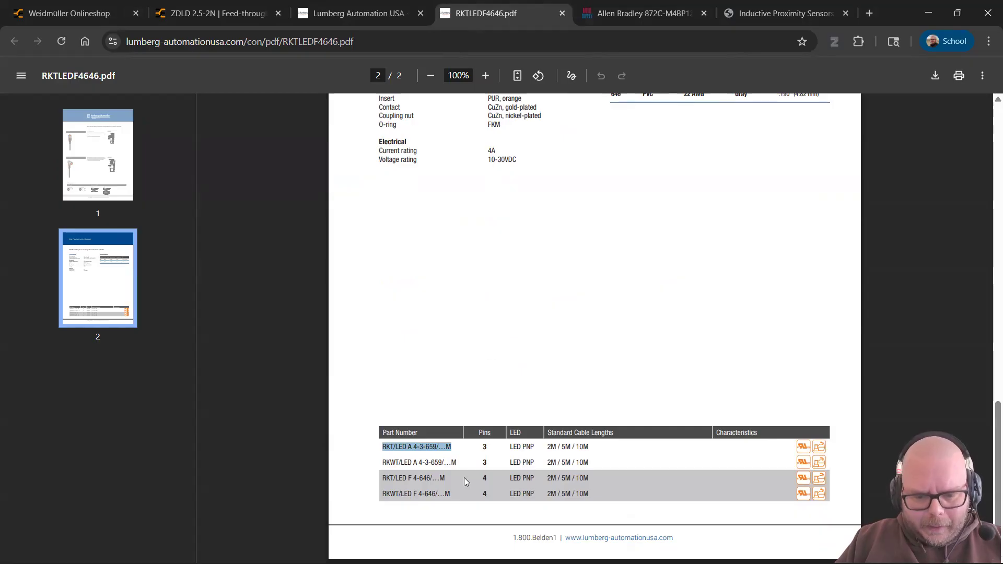
drag(450, 479, 383, 481)
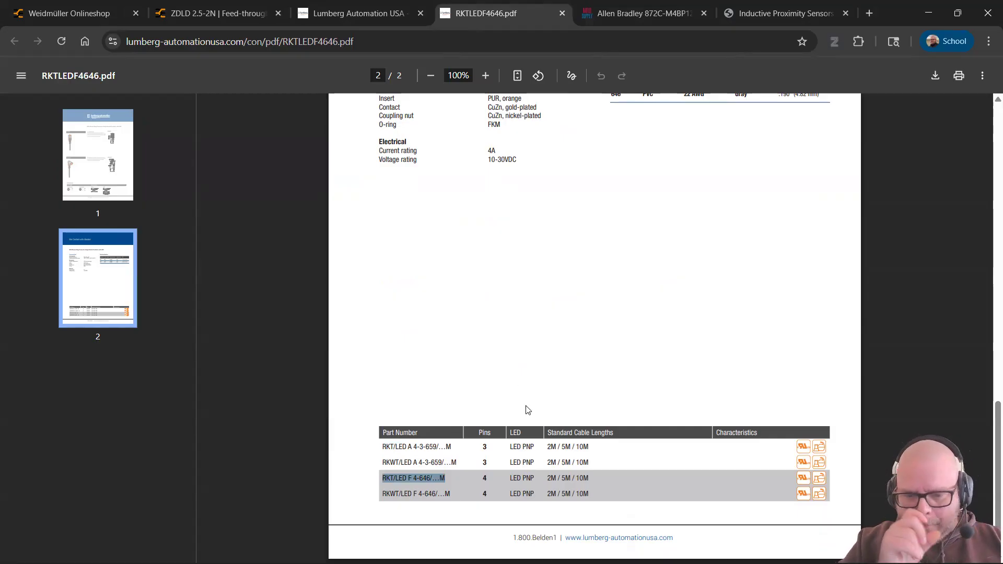
click(451, 473)
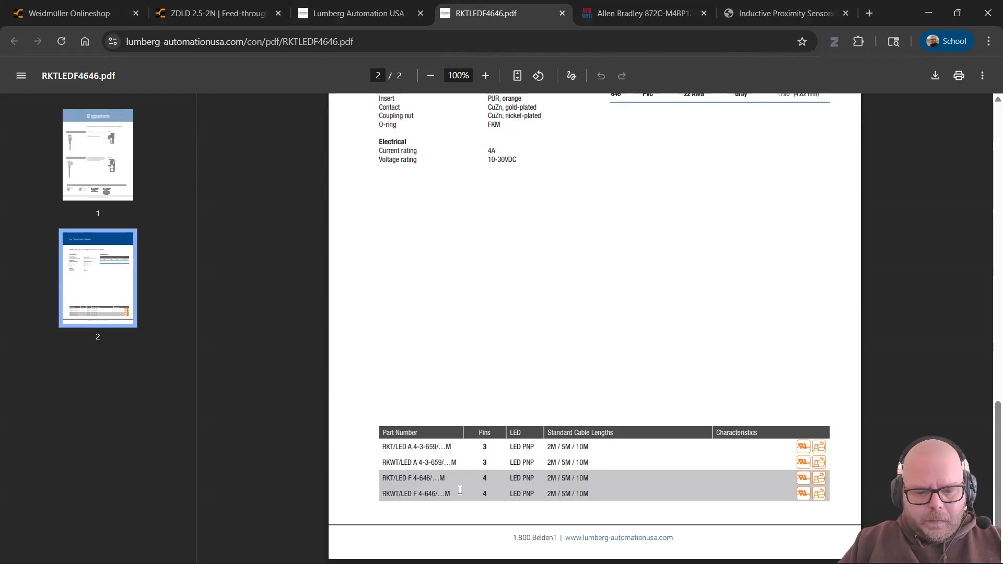
Step: Copy the RKT/LED F 4-646/…M part number and return to the new cable reference
scroll(454, 483, up, 7)
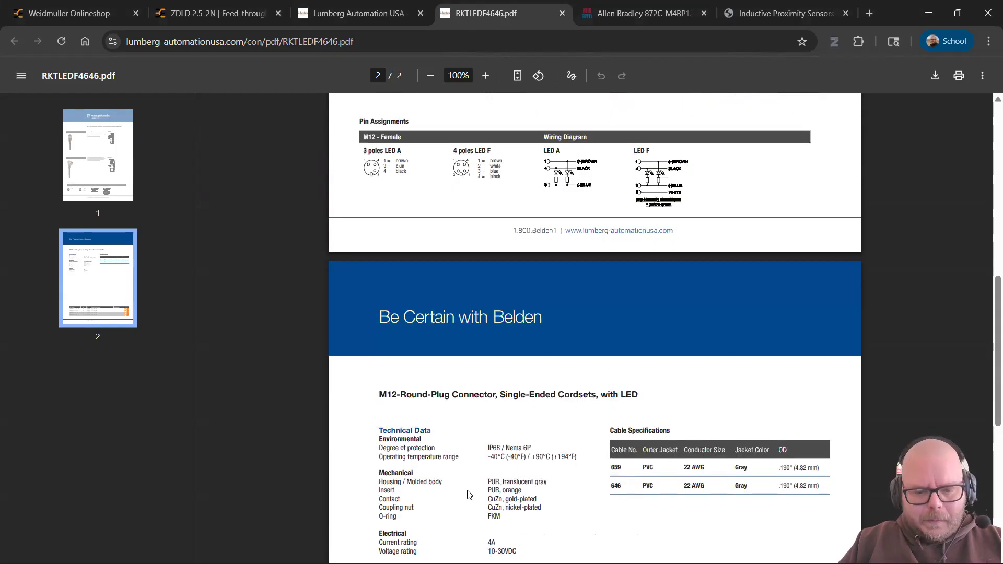
scroll(469, 493, down, 7)
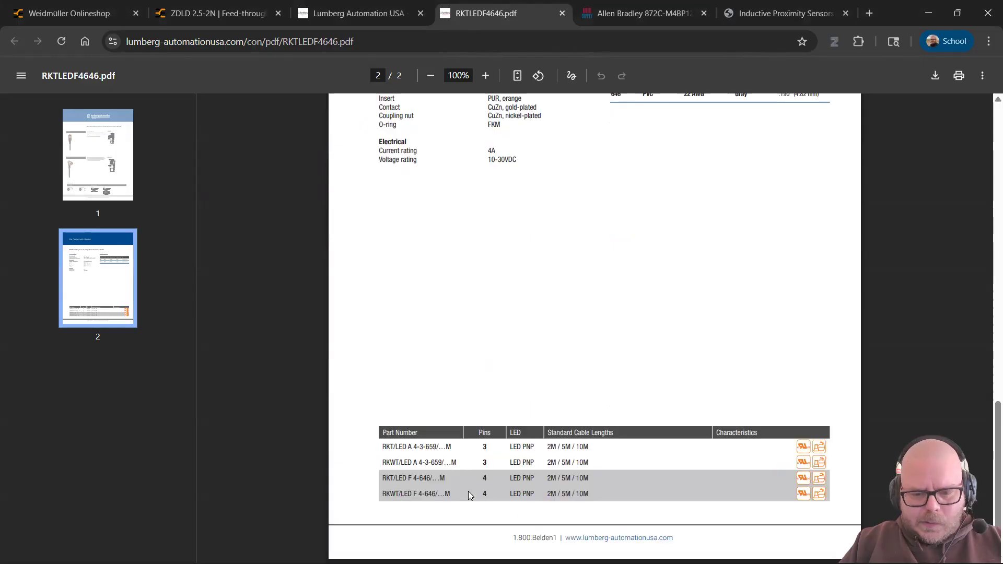
scroll(435, 479, up, 5)
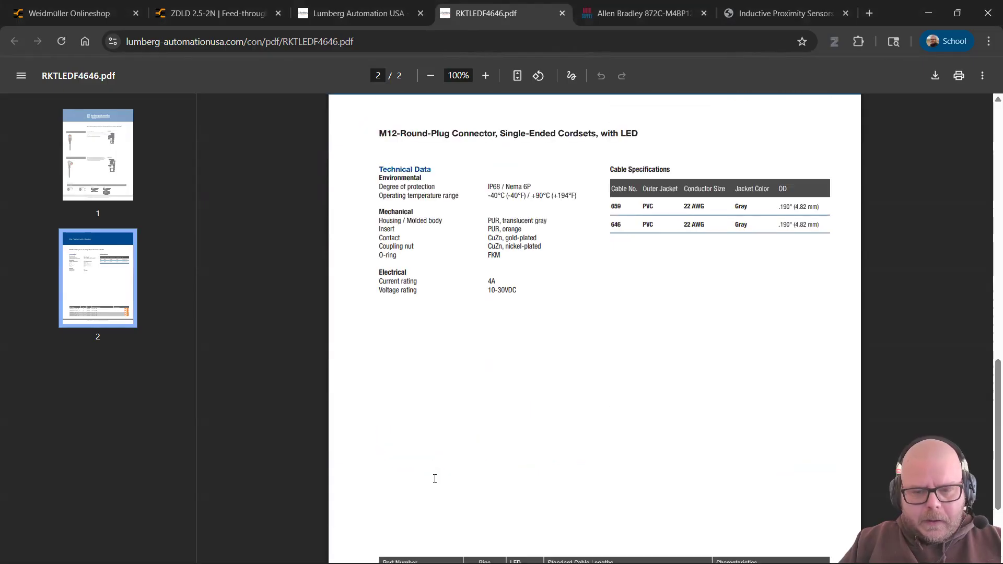
scroll(436, 480, up, 6)
scroll(437, 481, up, 2)
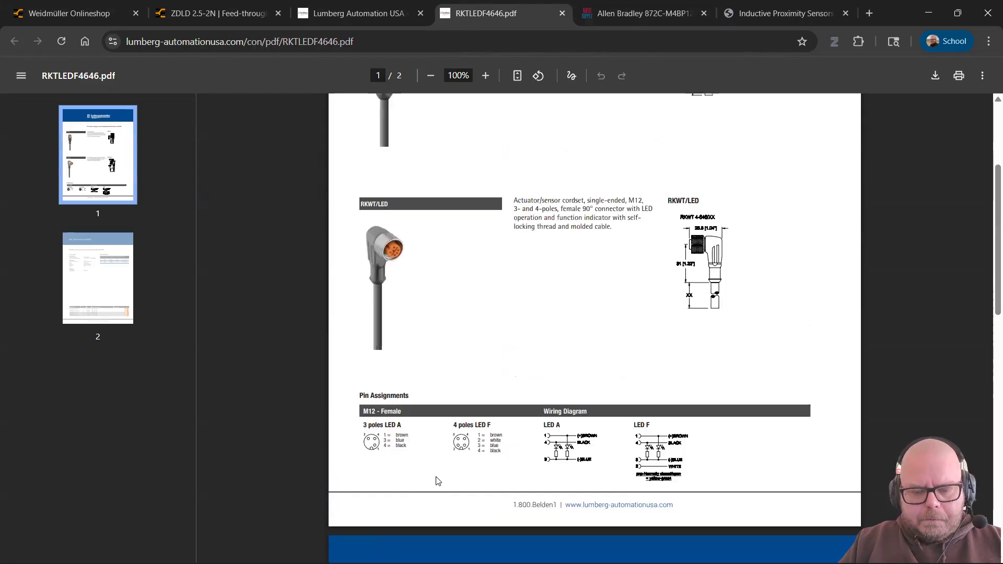
scroll(439, 479, up, 4)
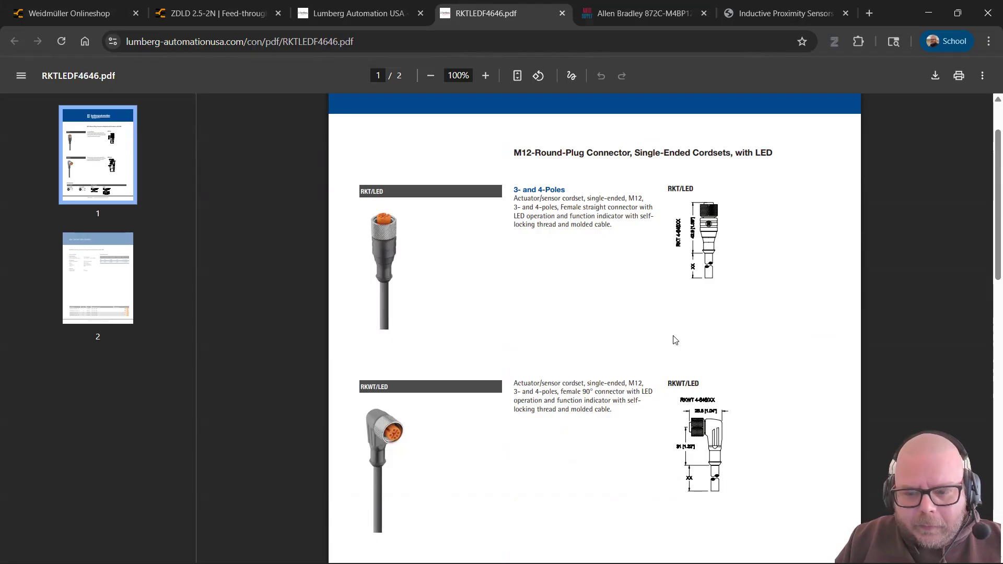
scroll(423, 363, down, 15)
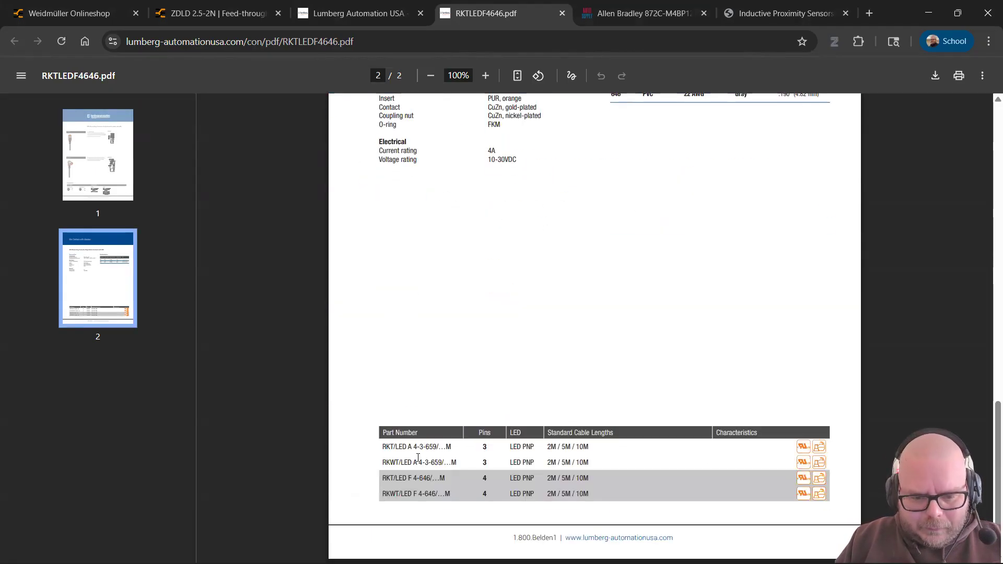
triple_click(435, 479)
key(ctrl+c)
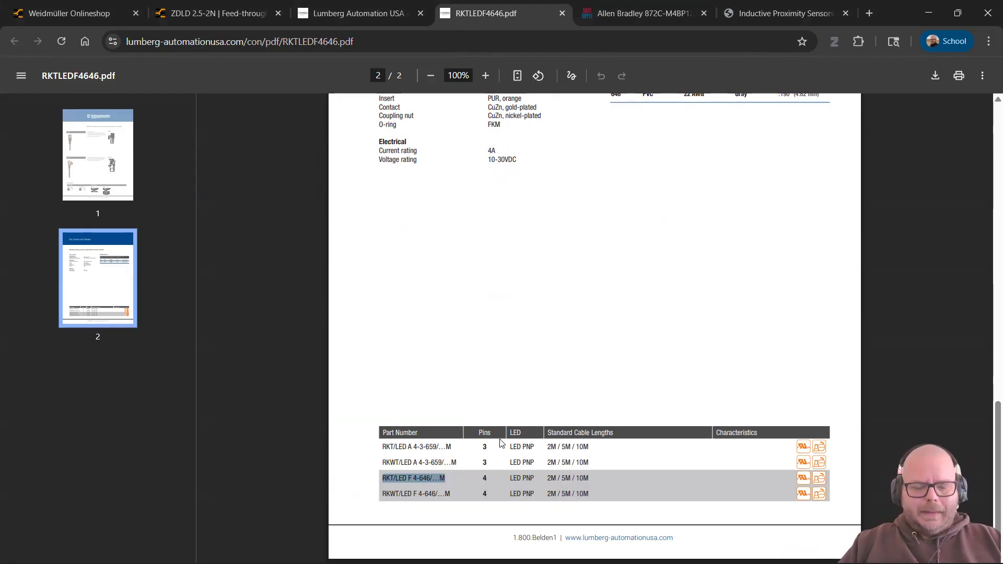
key(alt+Tab)
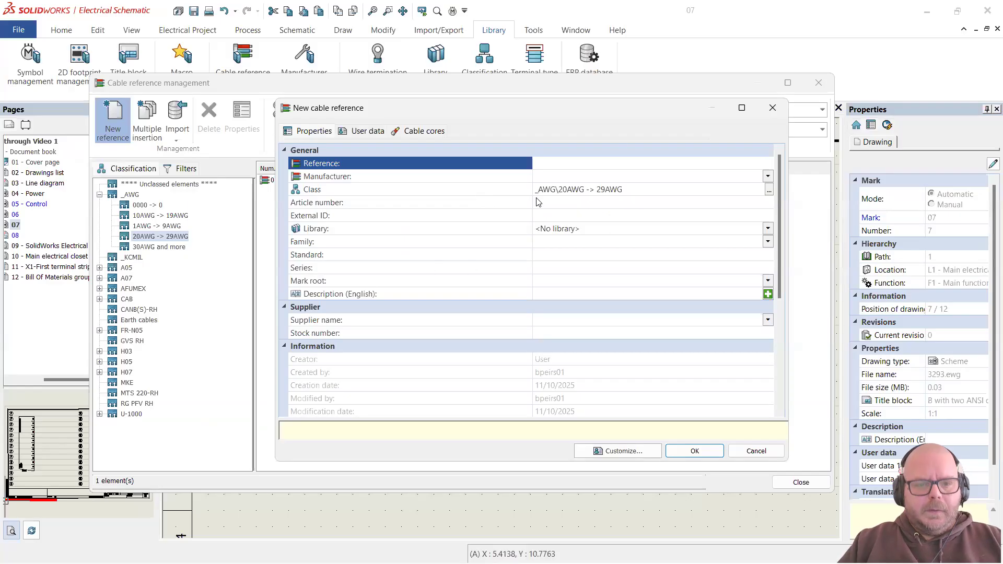
Step: Paste the part number as Reference, replacing '…' with 2 to give RKT/LED F 4-646/2M
click(591, 165)
key(ctrl+v)
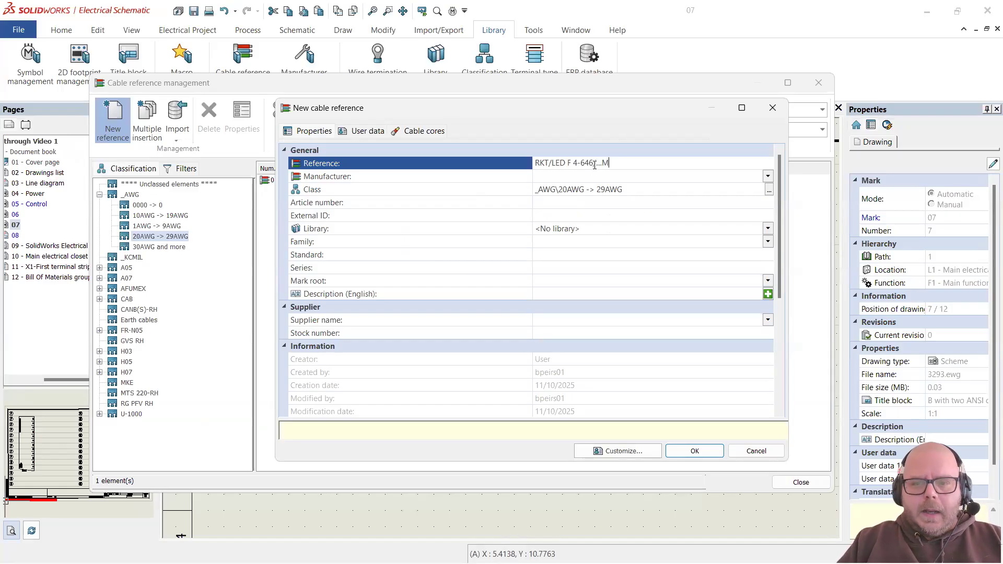
double_click(597, 163)
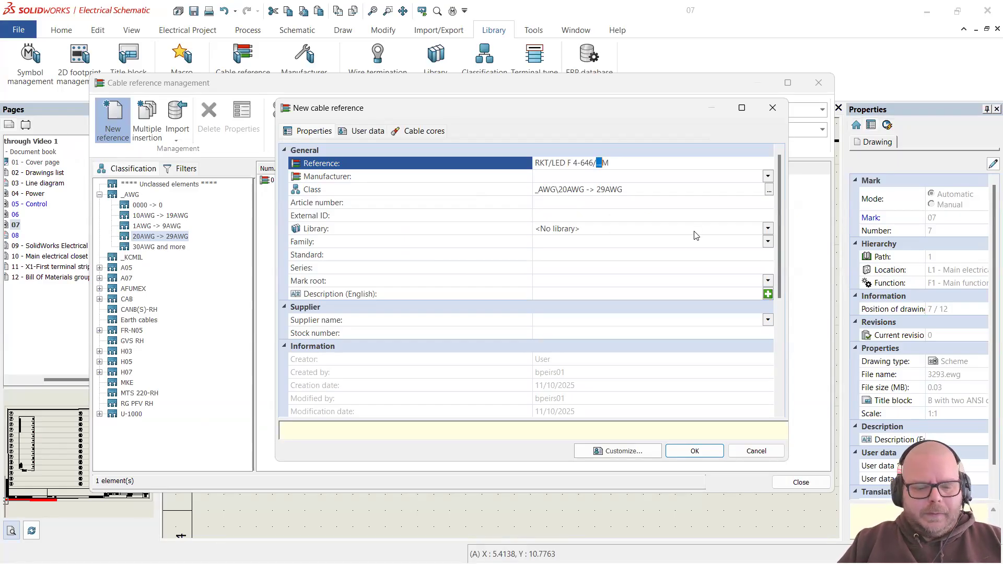
text(2)
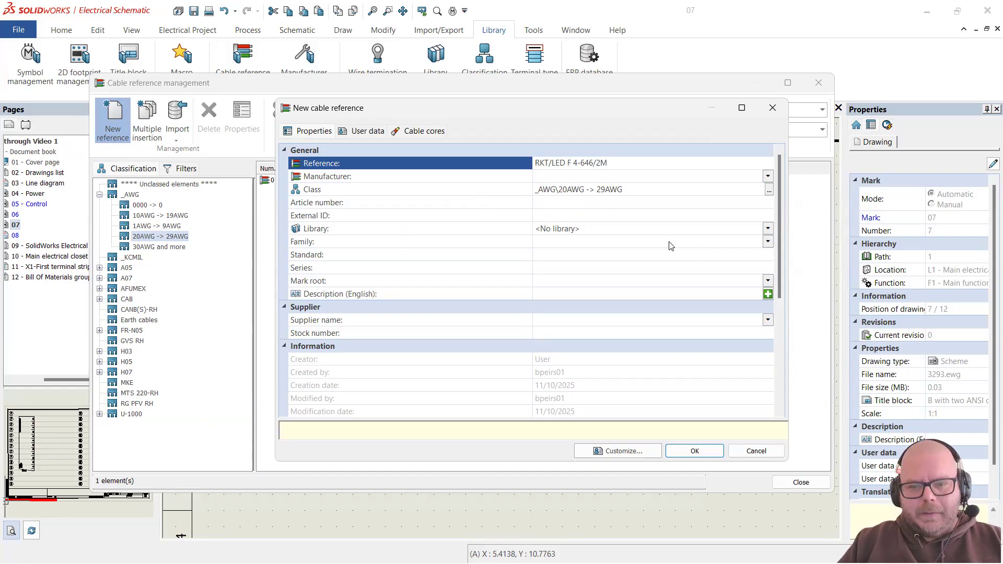
click(611, 204)
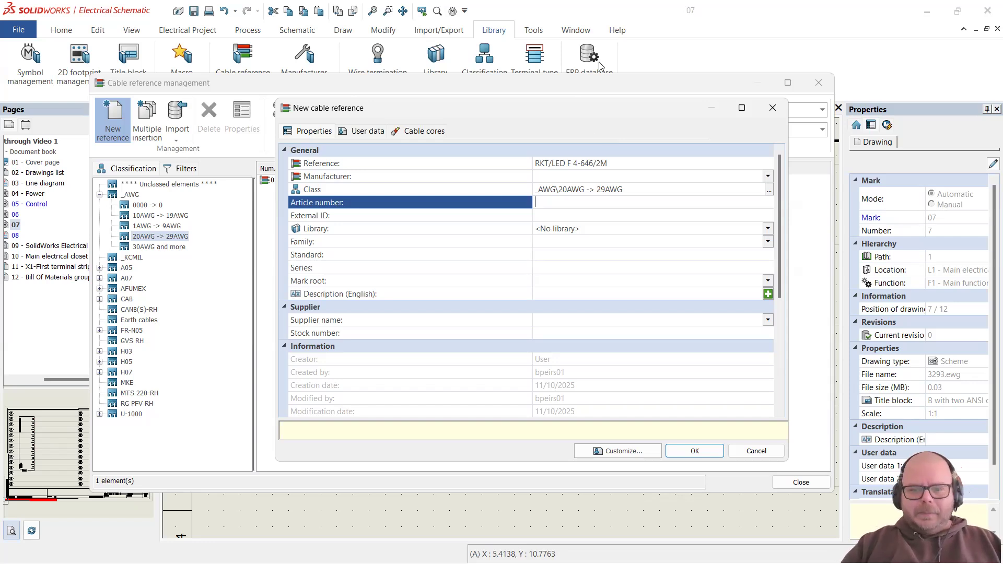
click(583, 163)
click(583, 163)
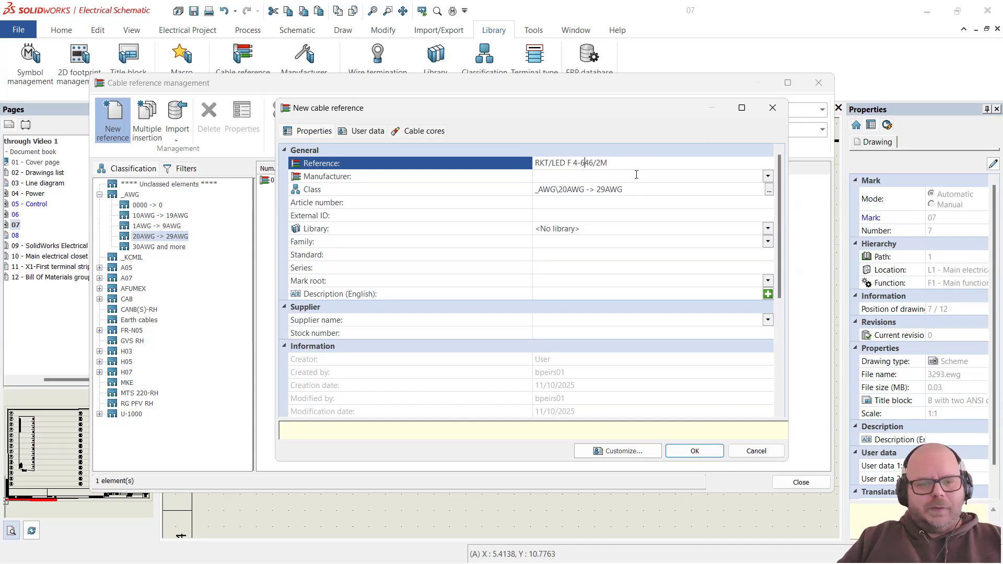
click(636, 175)
click(768, 176)
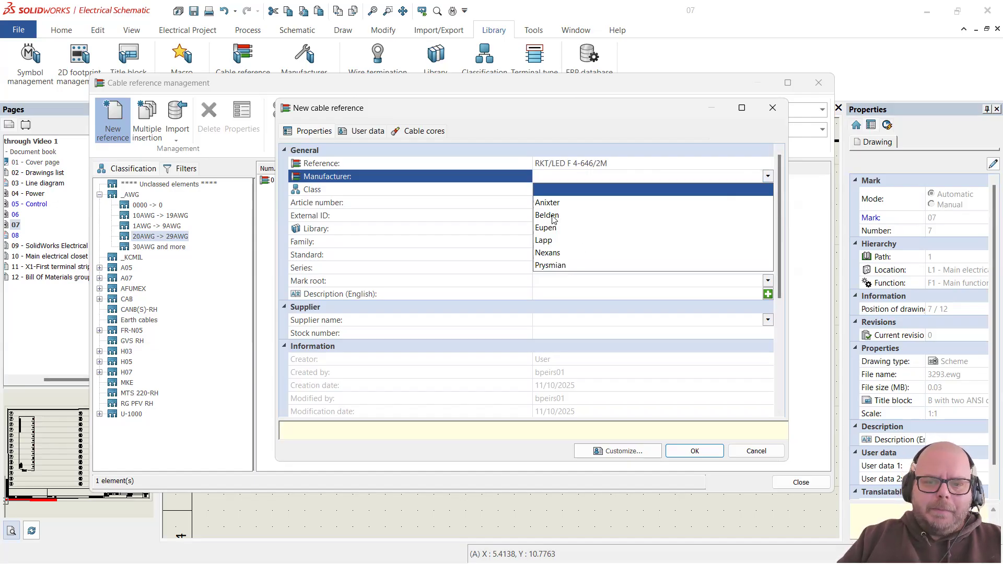
Step: Enter Lumberg as the cable's manufacturer
click(557, 173)
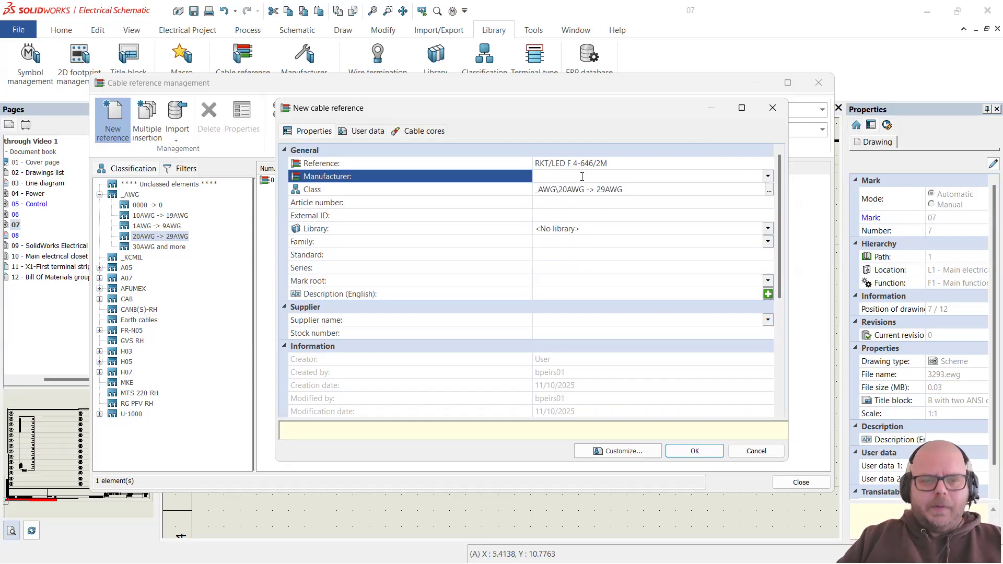
text(Lumberg)
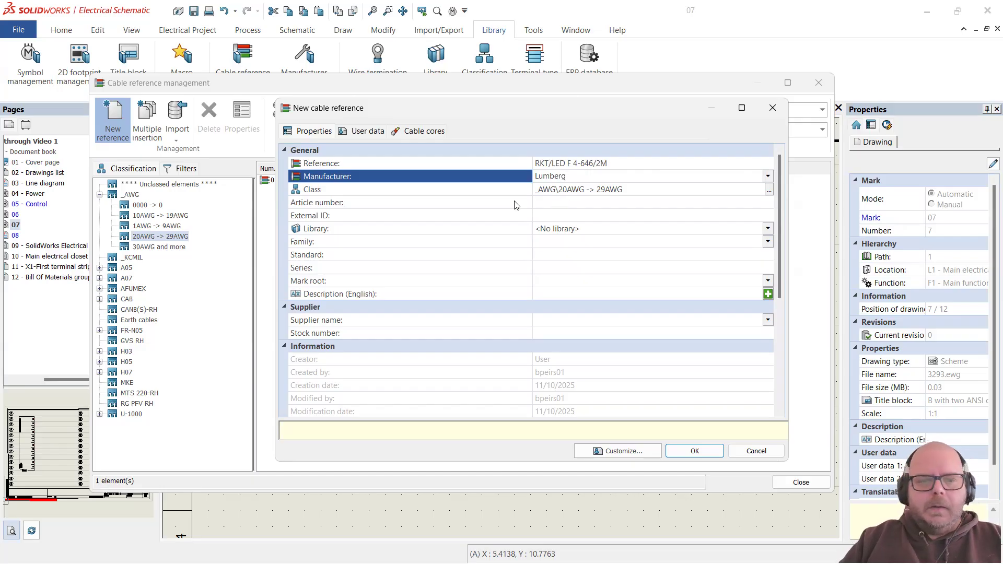
click(610, 205)
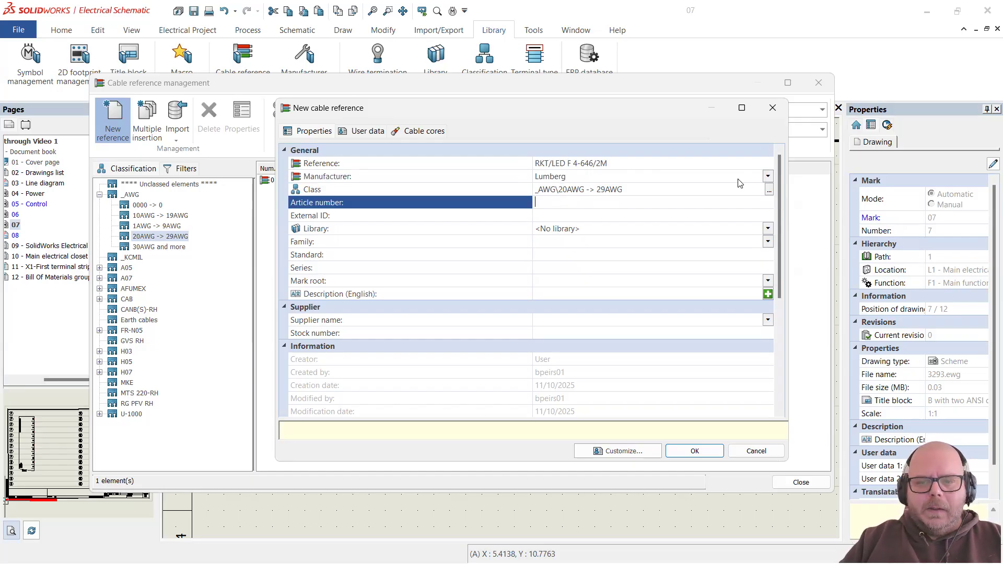
click(767, 176)
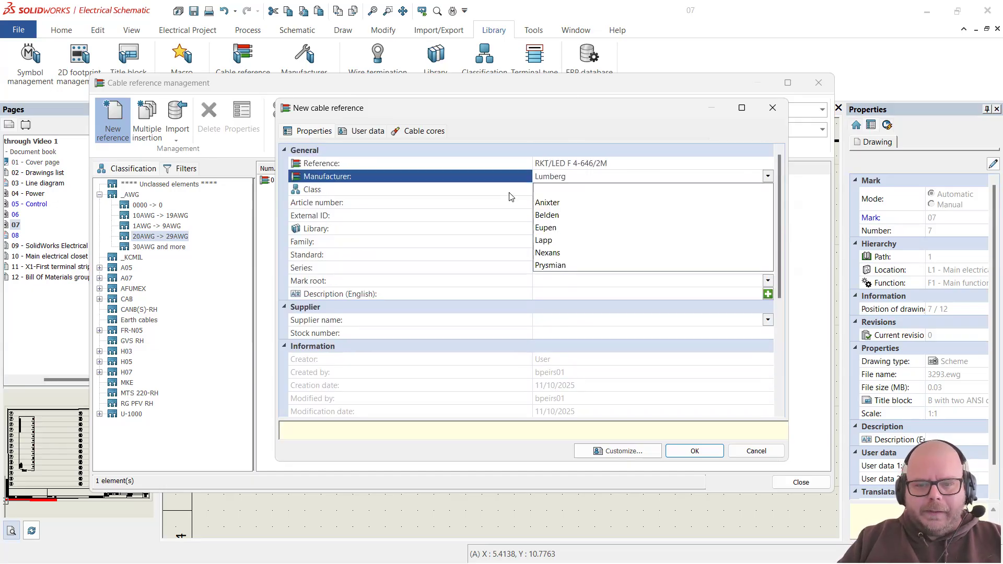
click(603, 178)
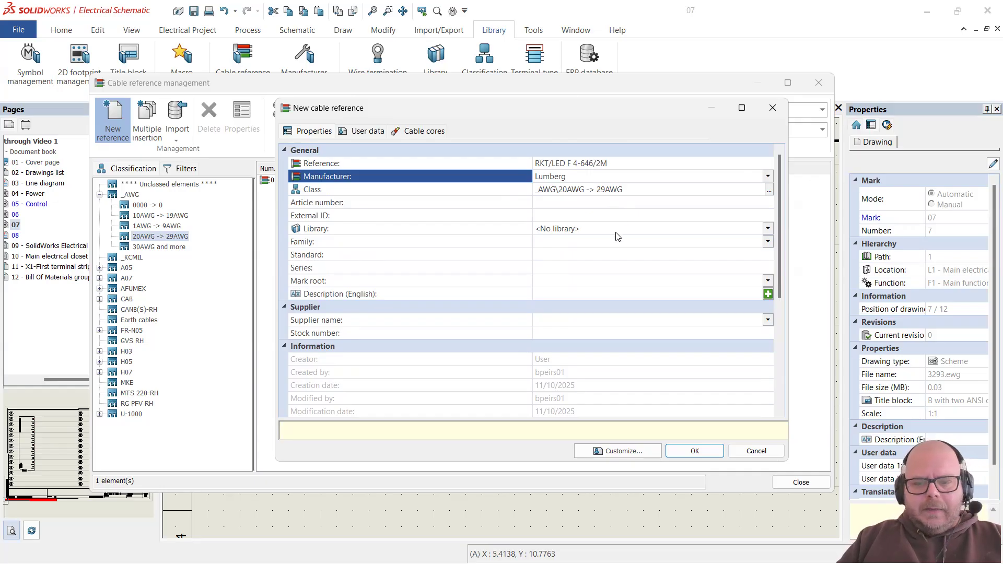
Step: Put the cable in the USER - Objects created by user library, leaving Family unset
click(583, 230)
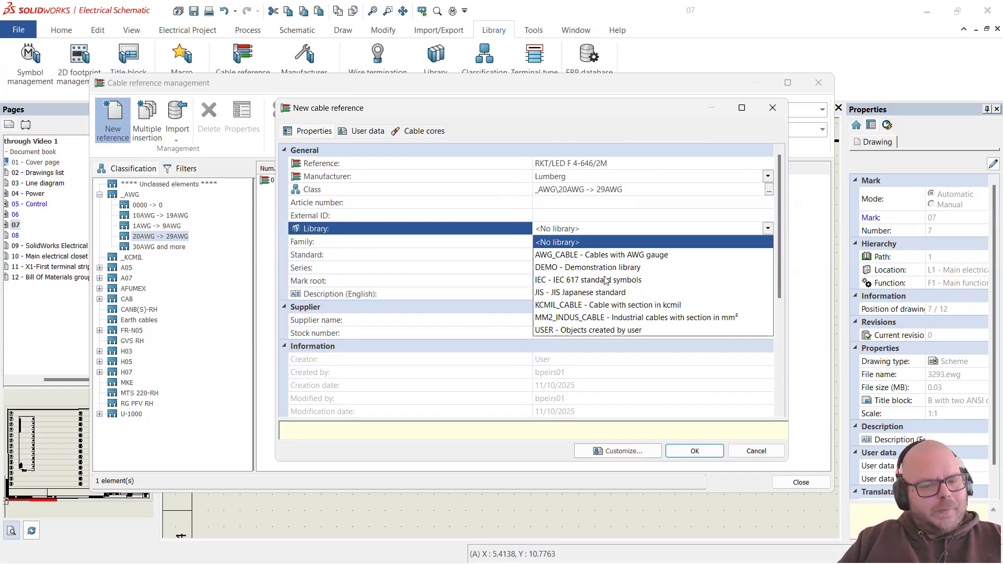
click(600, 330)
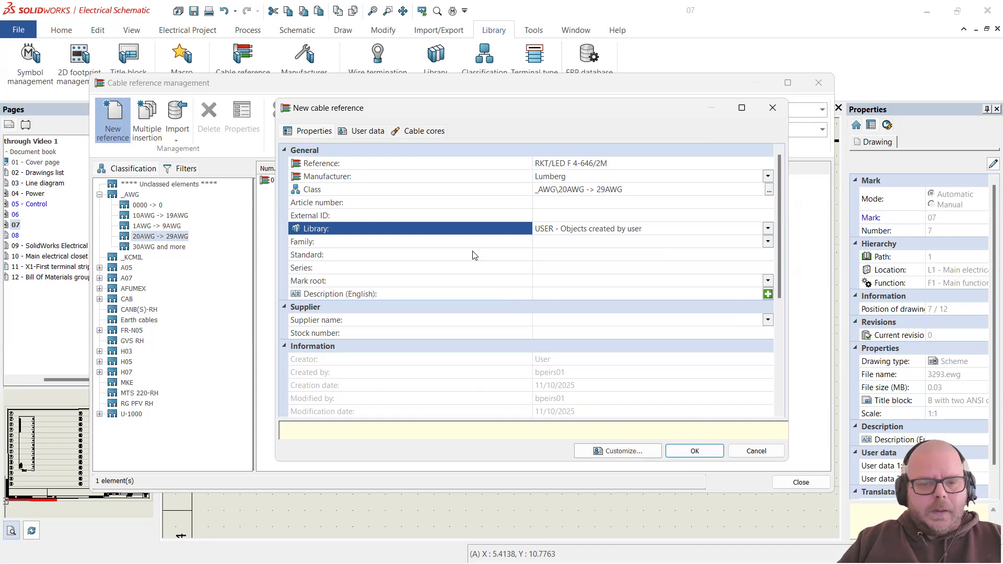
click(768, 241)
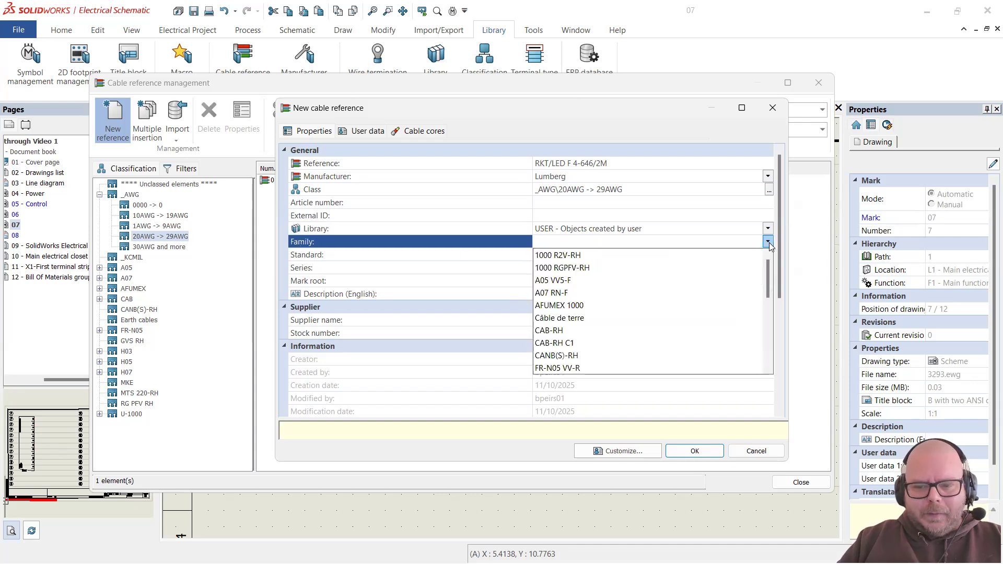
scroll(658, 284, down, 8)
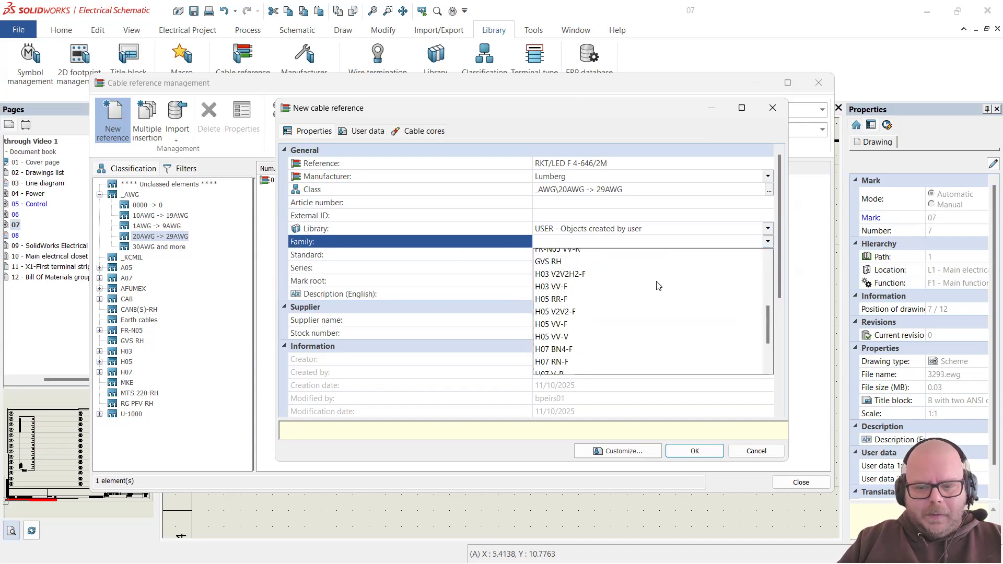
scroll(659, 283, up, 1)
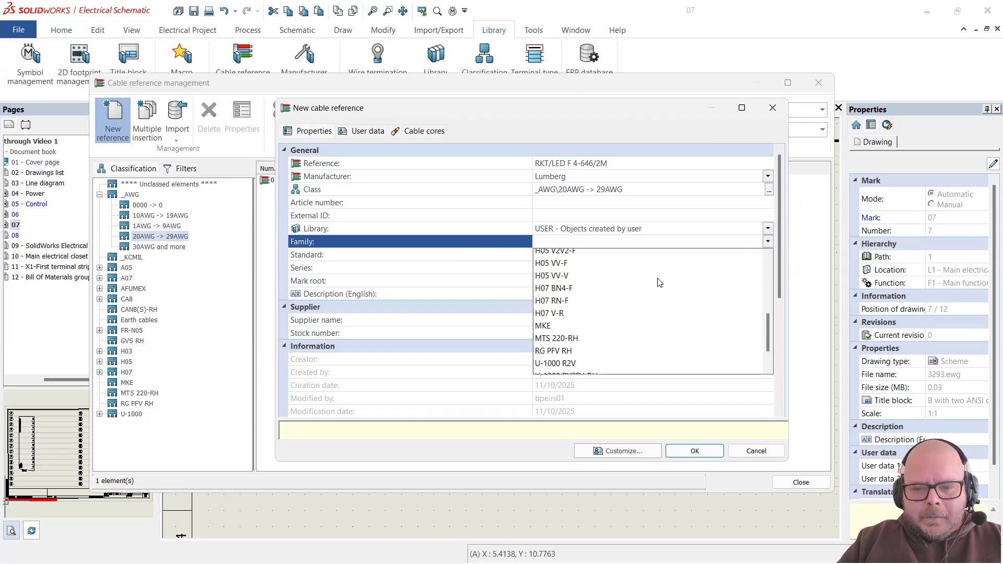
scroll(658, 283, up, 4)
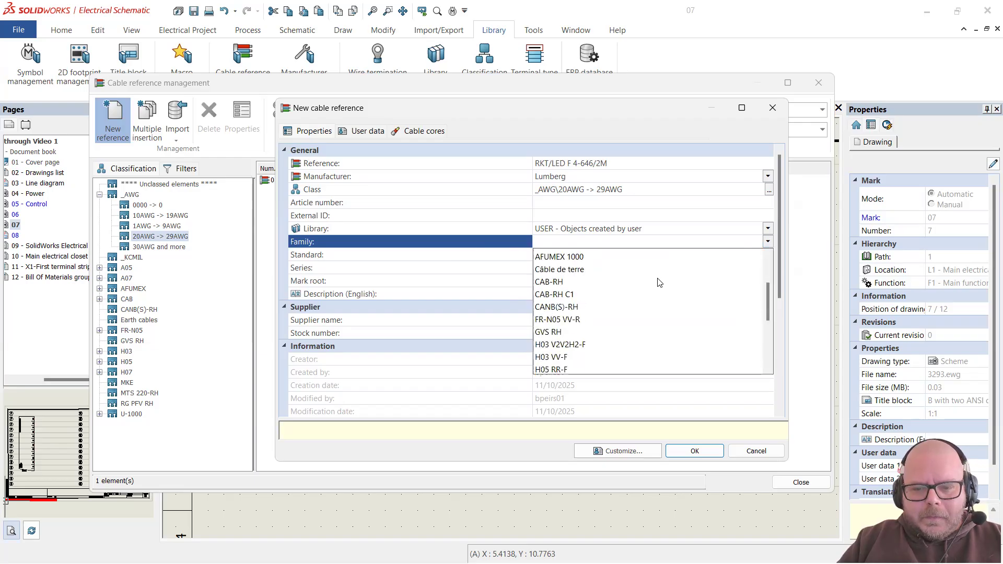
click(431, 263)
click(758, 256)
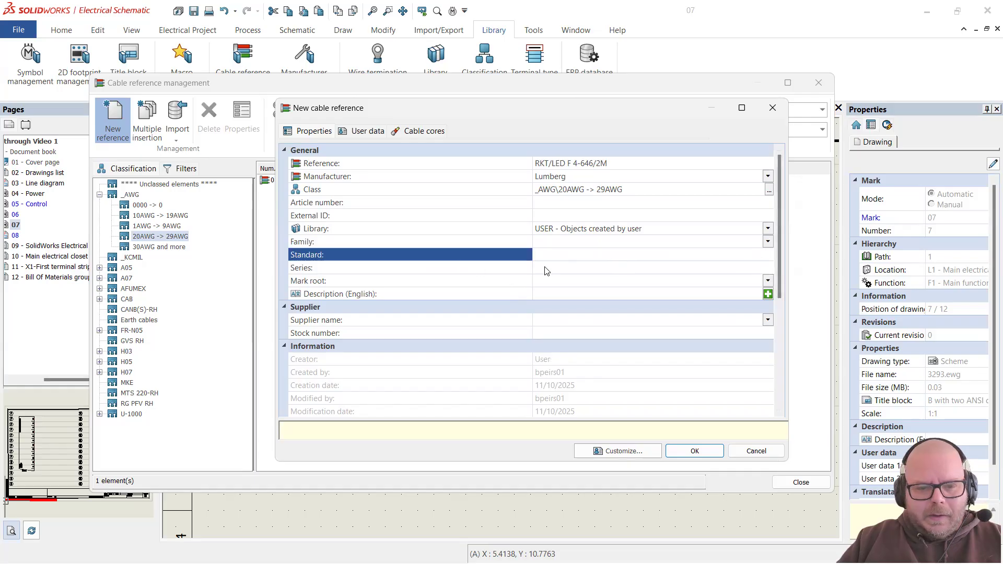
click(578, 270)
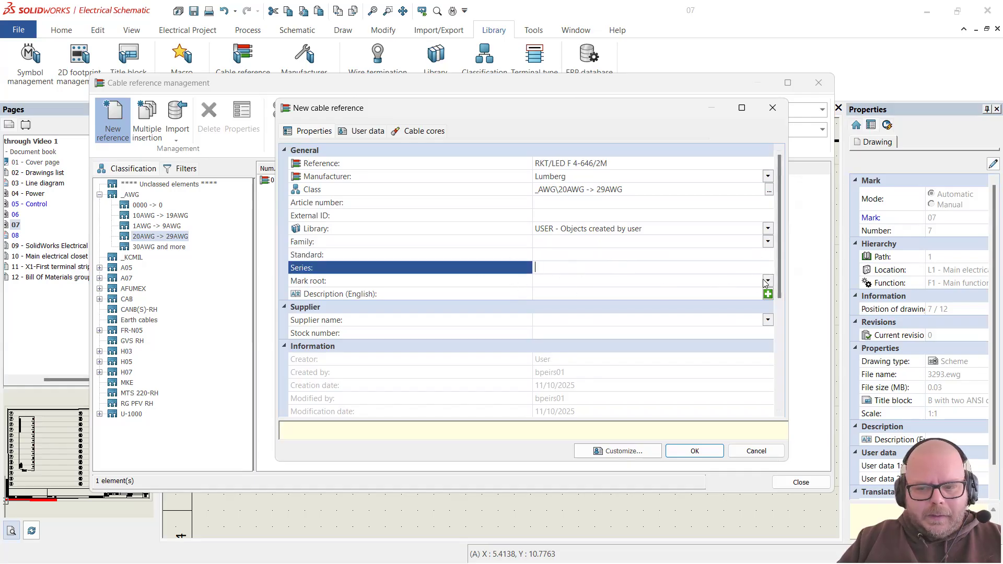
click(653, 280)
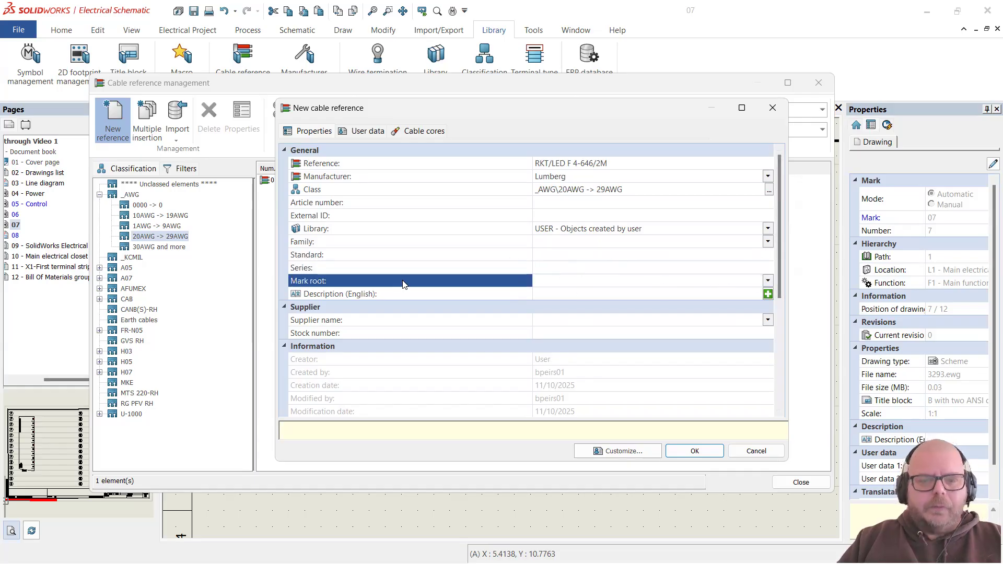
Step: Set the Mark root to CBL and the cable length to 2 m
text(CBL)
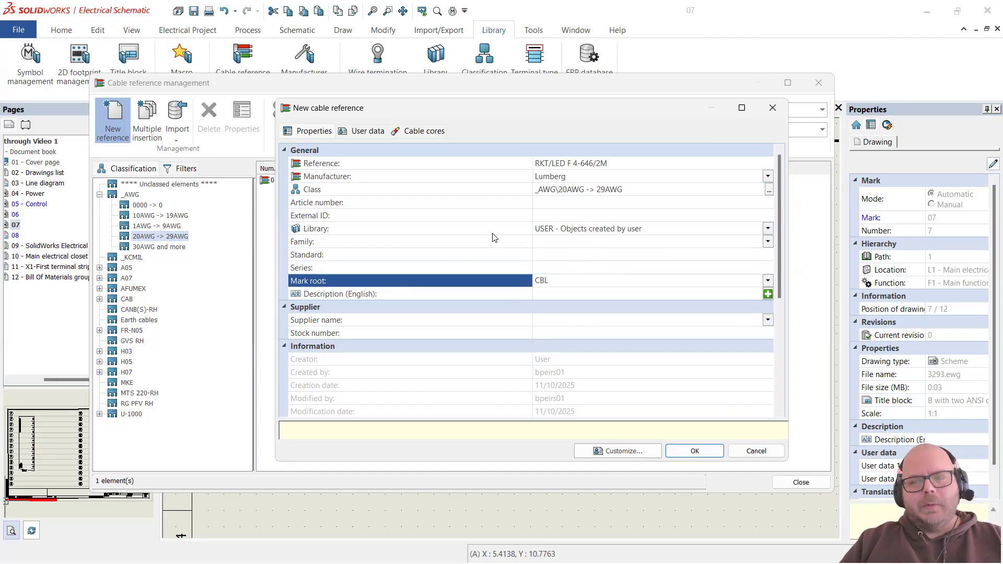
scroll(491, 237, down, 2)
scroll(457, 246, down, 2)
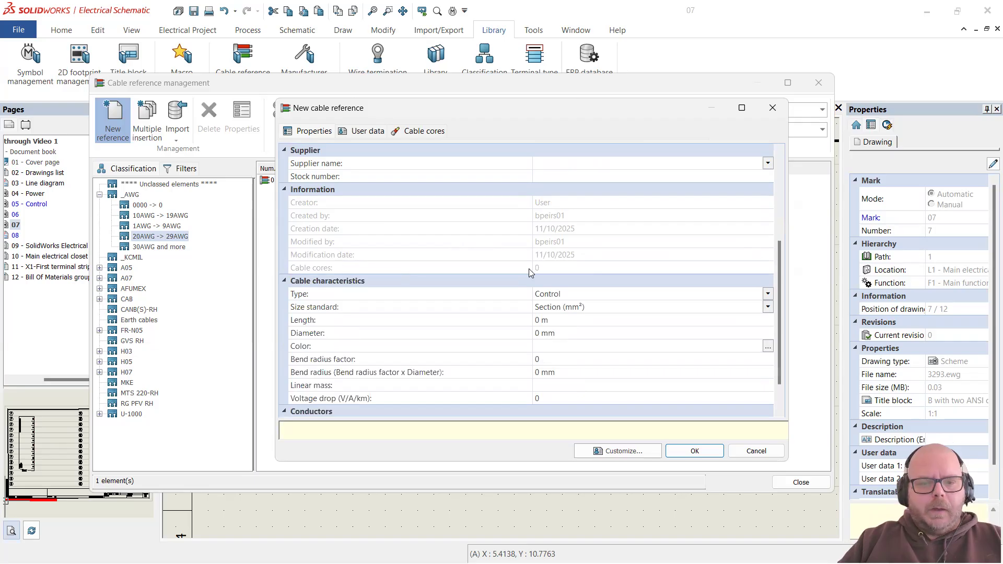
scroll(529, 268, down, 1)
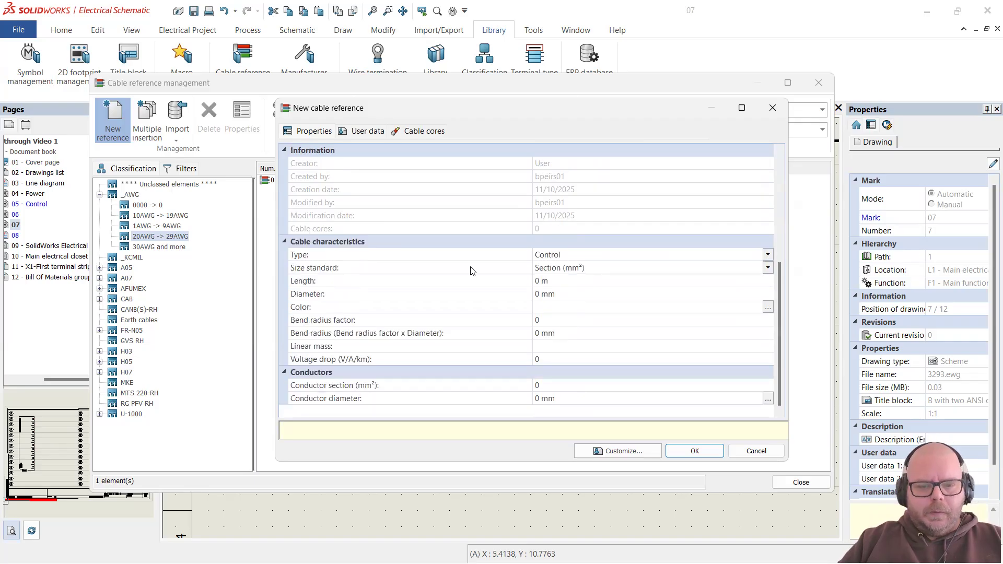
click(573, 282)
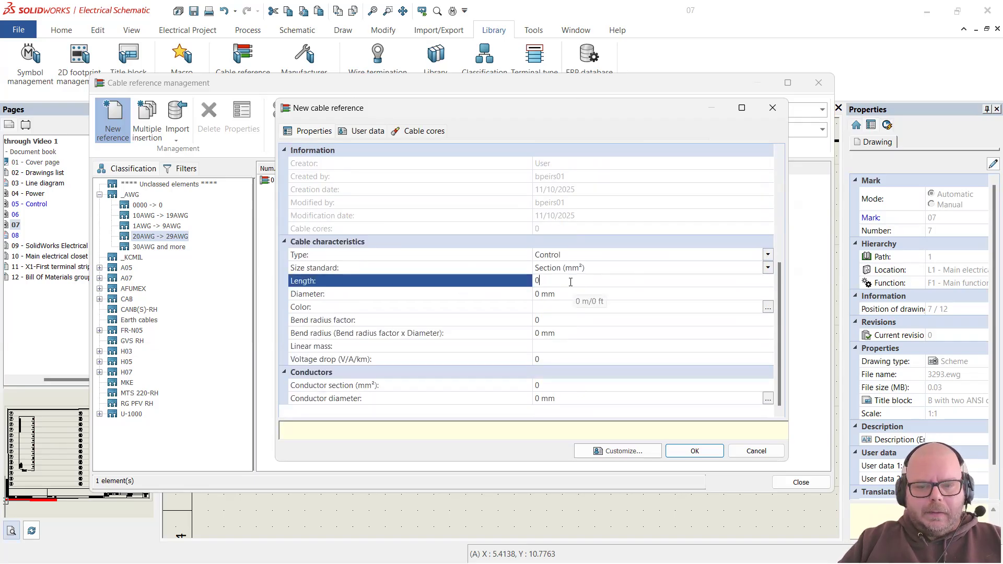
click(424, 294)
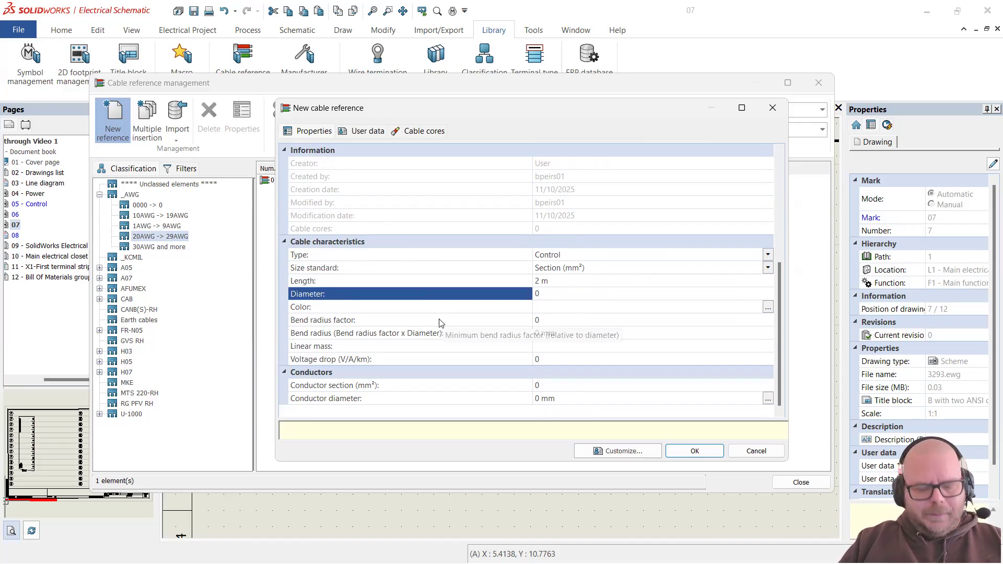
Step: Look up the 4.82 mm outer diameter in the datasheet and enter it as Diameter
key(alt+Tab)
scroll(578, 343, up, 6)
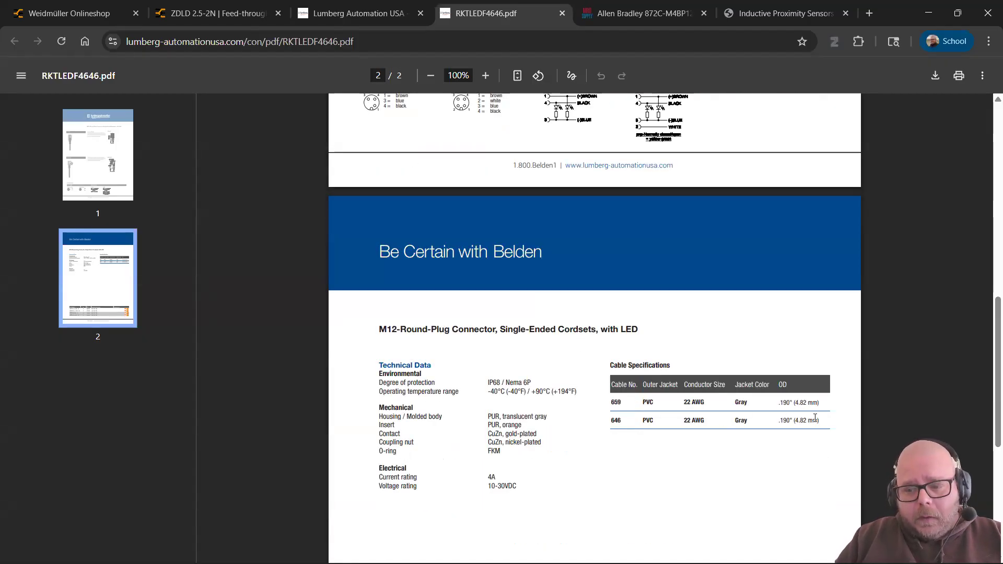
drag(796, 403, 808, 402)
key(alt+Tab)
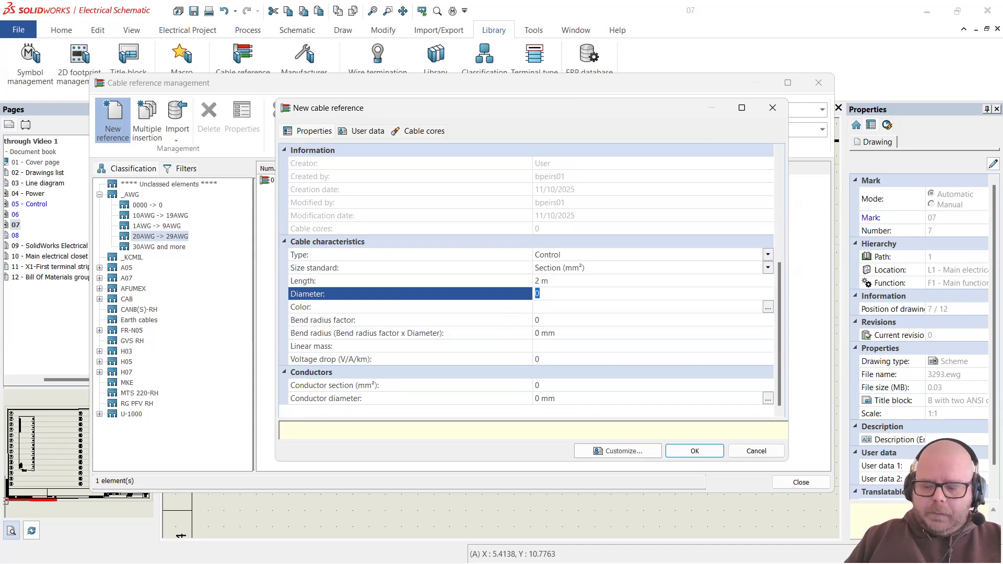
text(4.82)
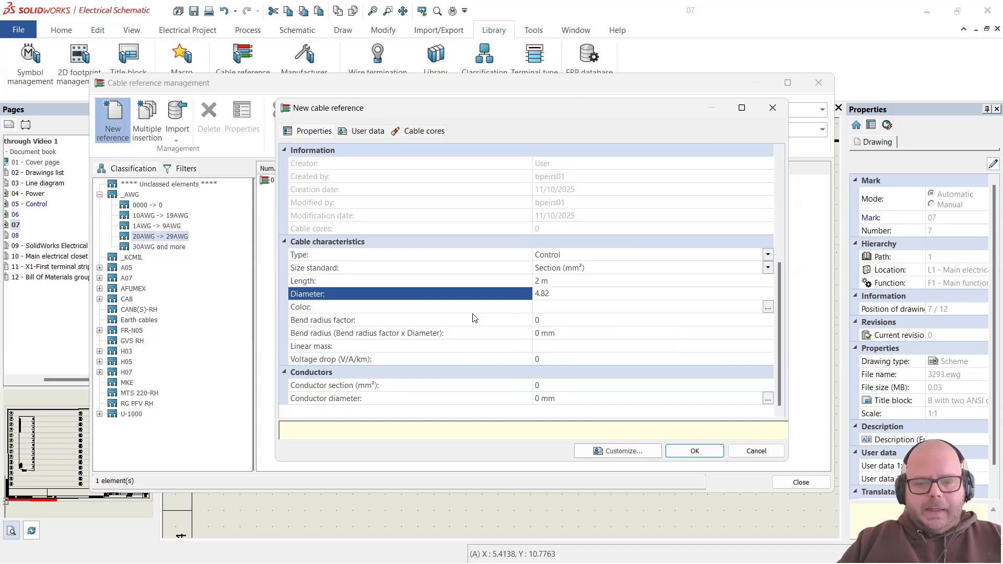
click(372, 319)
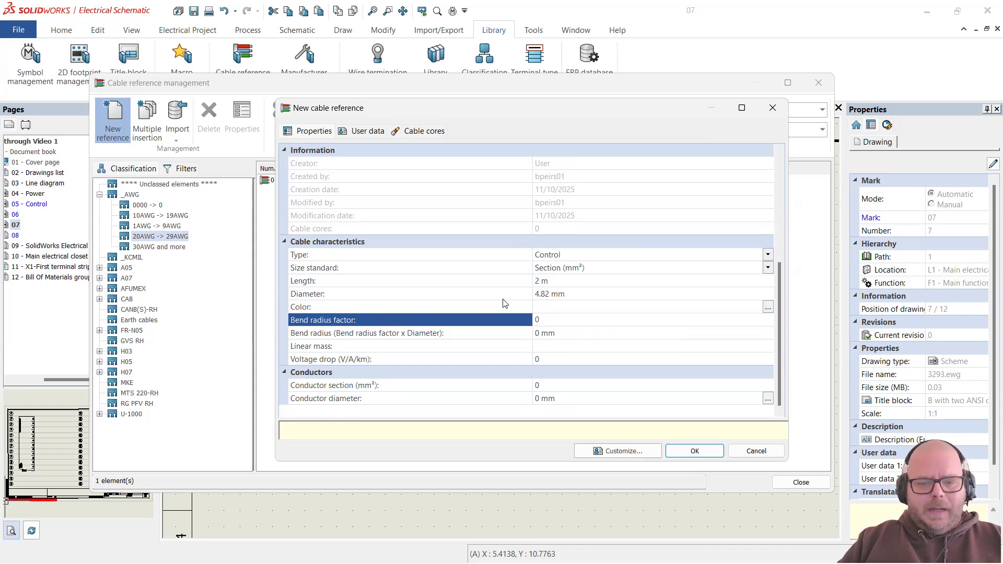
Step: Set the cable colour to Black
click(606, 308)
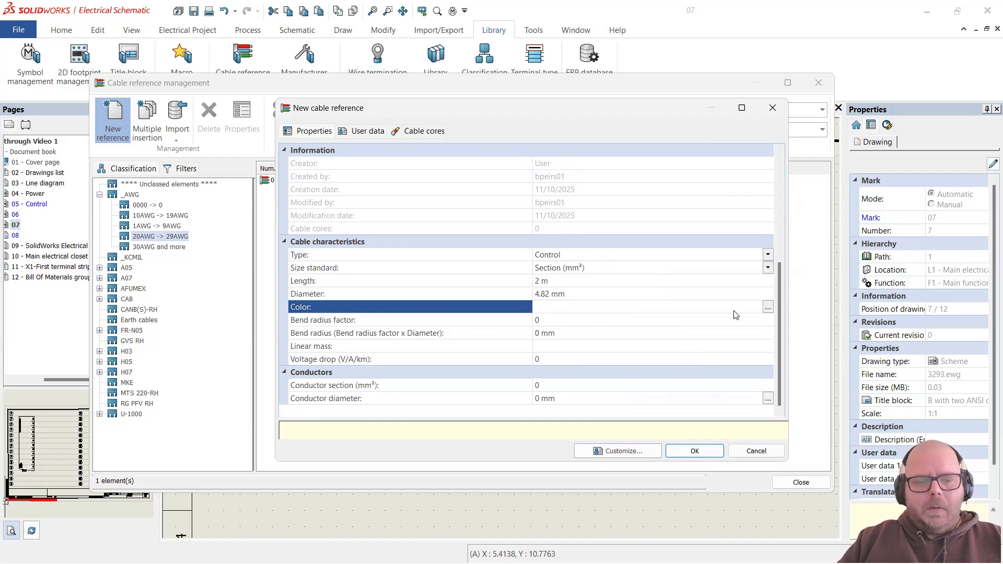
click(767, 308)
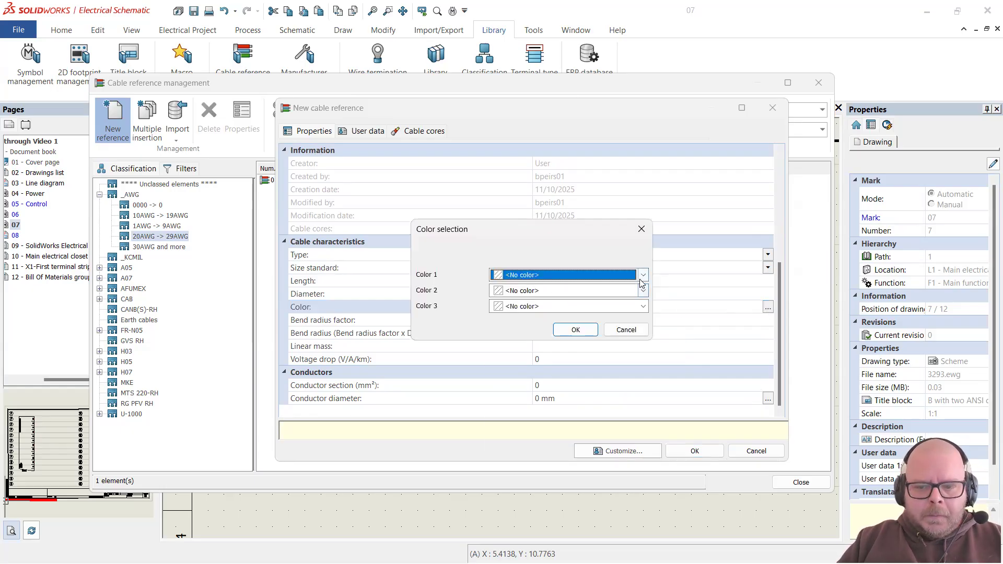
click(635, 277)
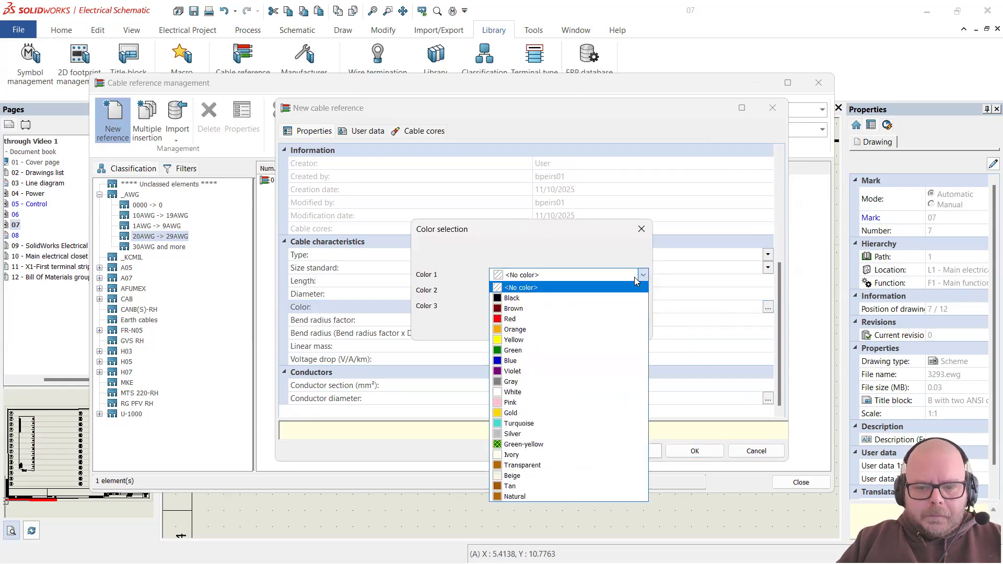
click(594, 298)
click(577, 329)
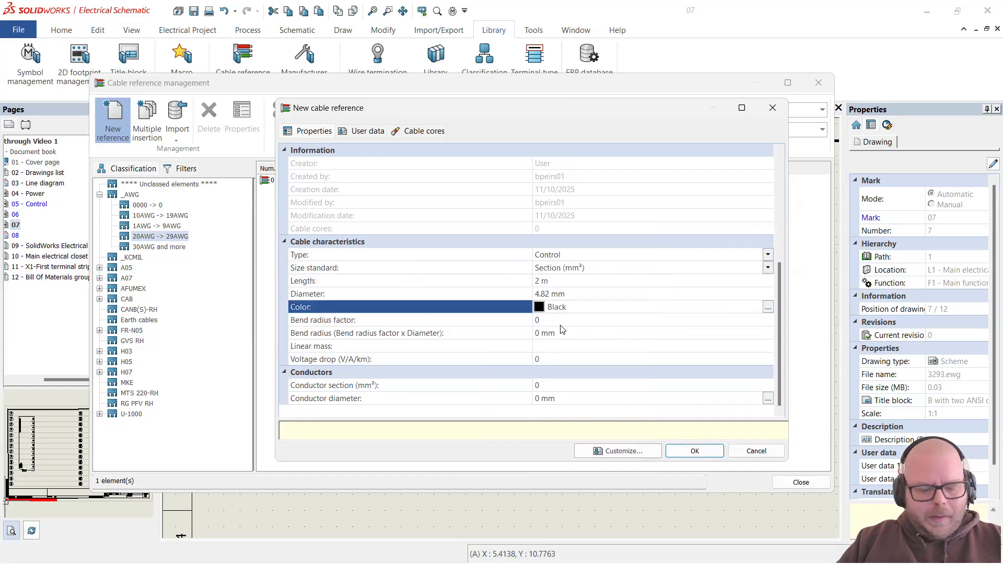
key(alt+Tab)
scroll(563, 333, up, 2)
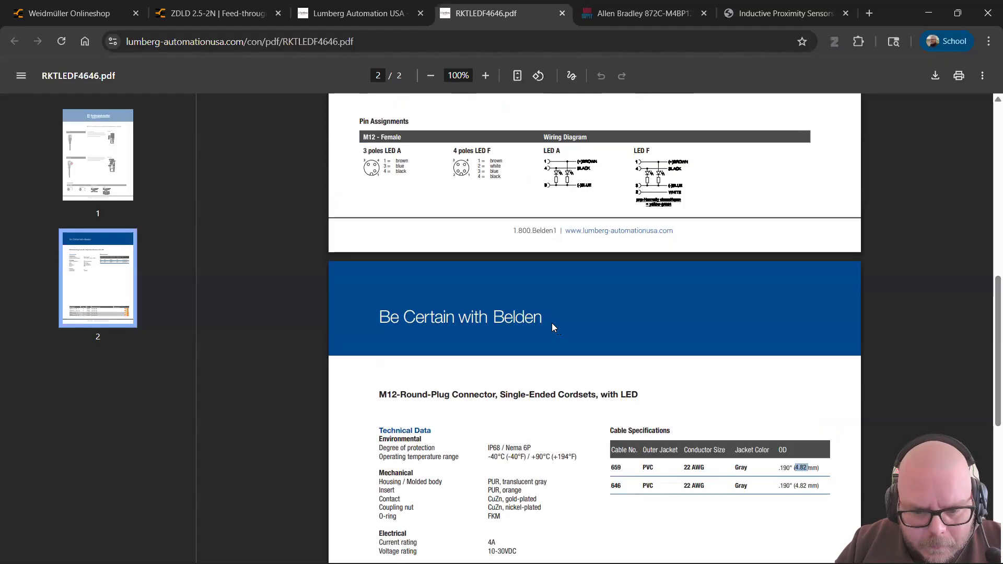
Step: Copy the datasheet title 'M12-Round-Plug Connector, Single-Ended Cordsets, with LED'
scroll(553, 324, up, 1)
scroll(555, 323, up, 5)
scroll(556, 323, up, 4)
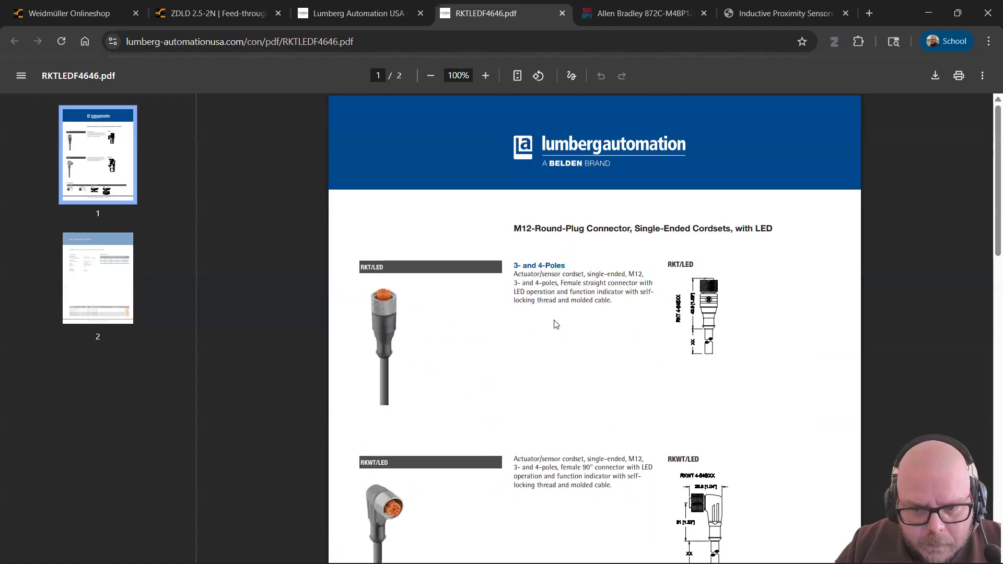
scroll(555, 324, down, 8)
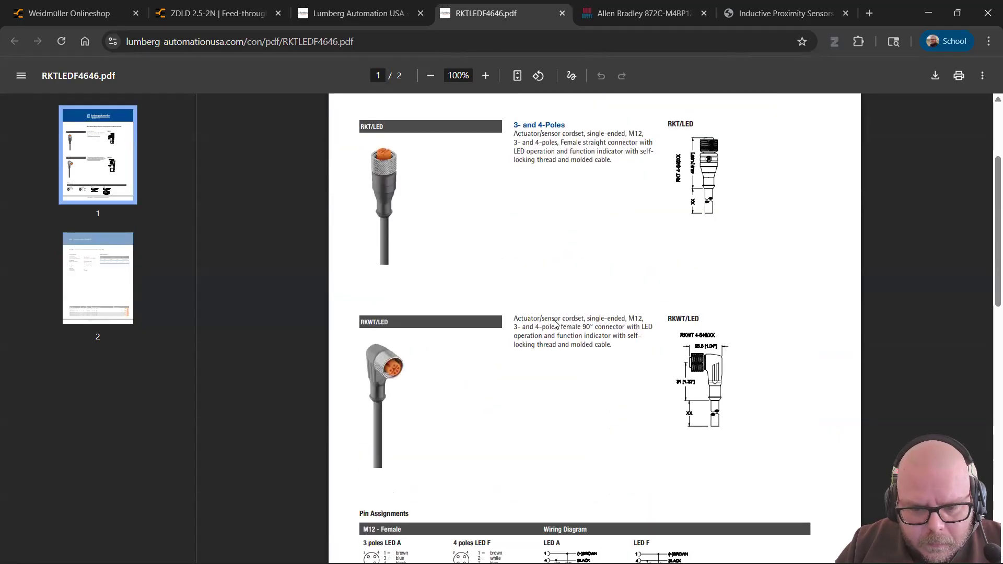
scroll(642, 210, down, 7)
drag(639, 210, 377, 211)
key(ctrl+c)
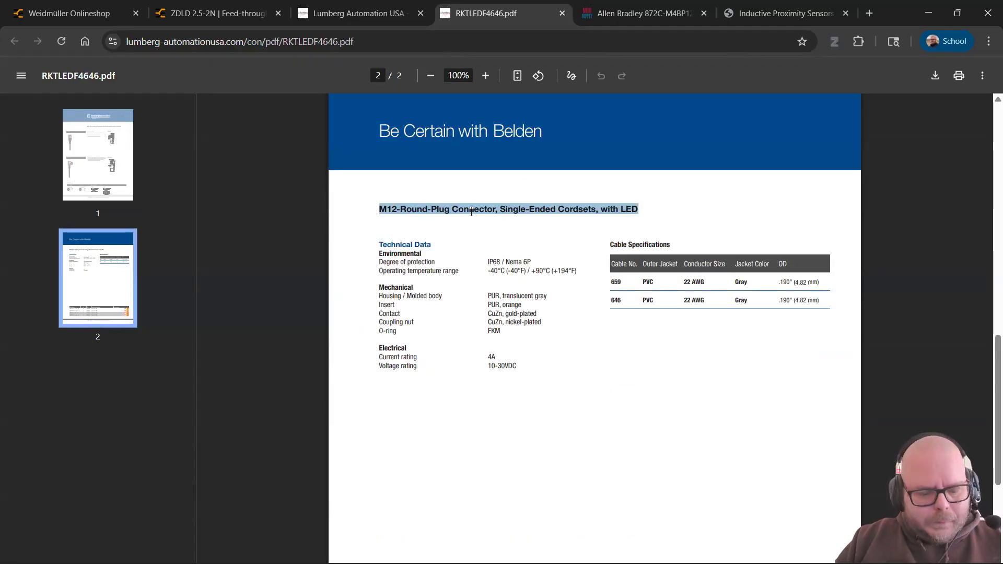
key(alt+Tab)
scroll(483, 234, up, 5)
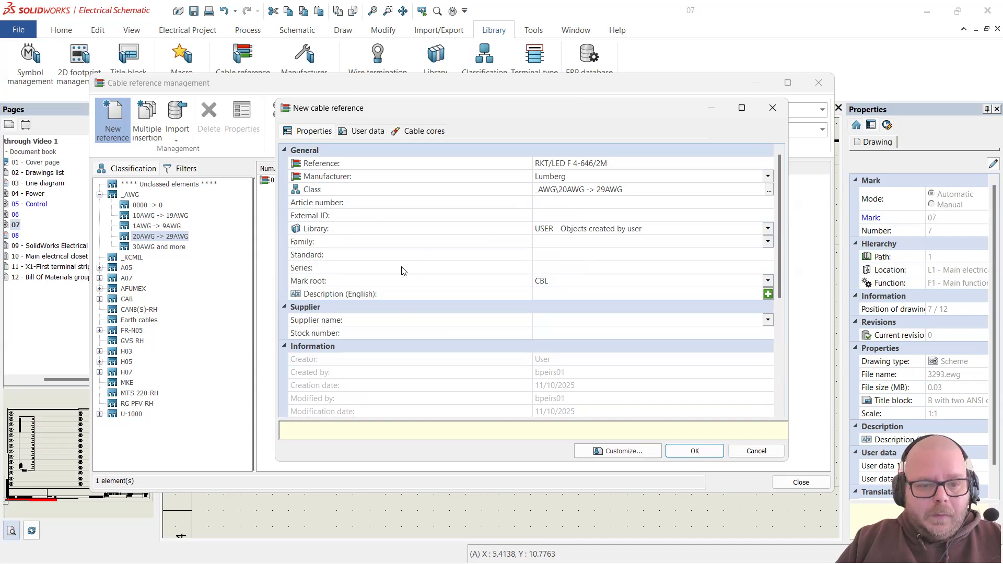
Step: Paste the copied datasheet title into the English Description field
scroll(403, 269, down, 5)
scroll(403, 269, up, 5)
click(368, 132)
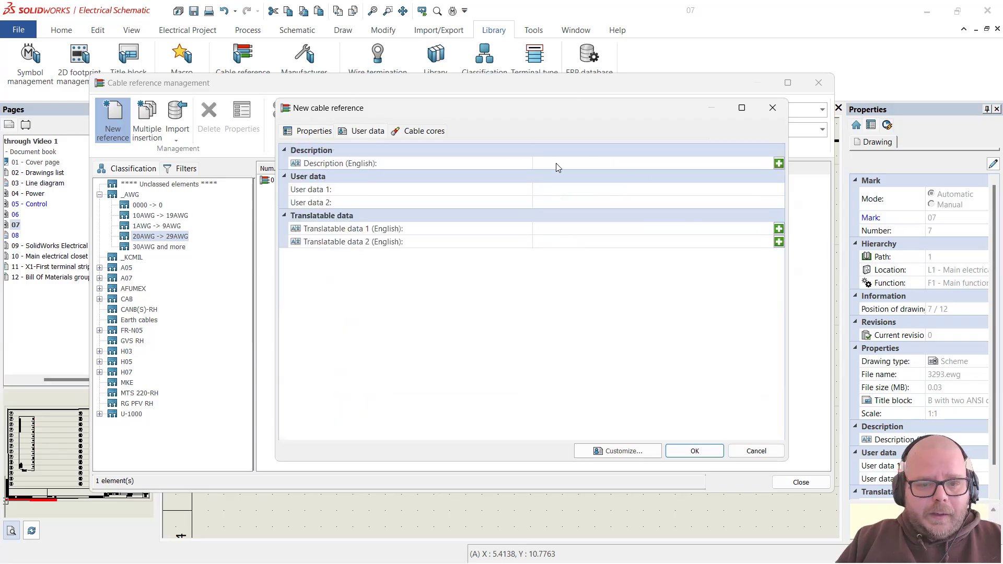
click(579, 164)
key(ctrl+v)
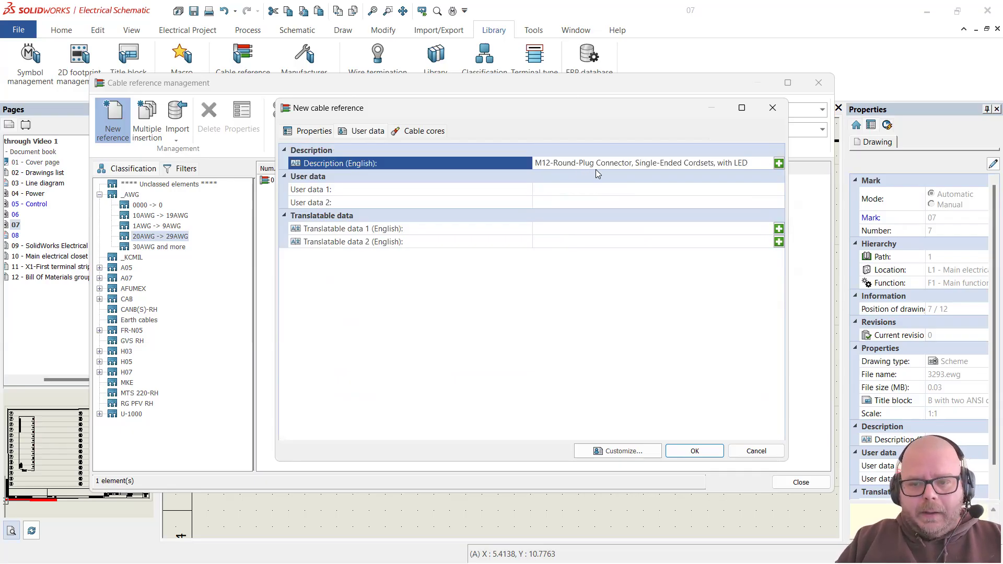
key(alt+Tab)
key(alt+Tab)
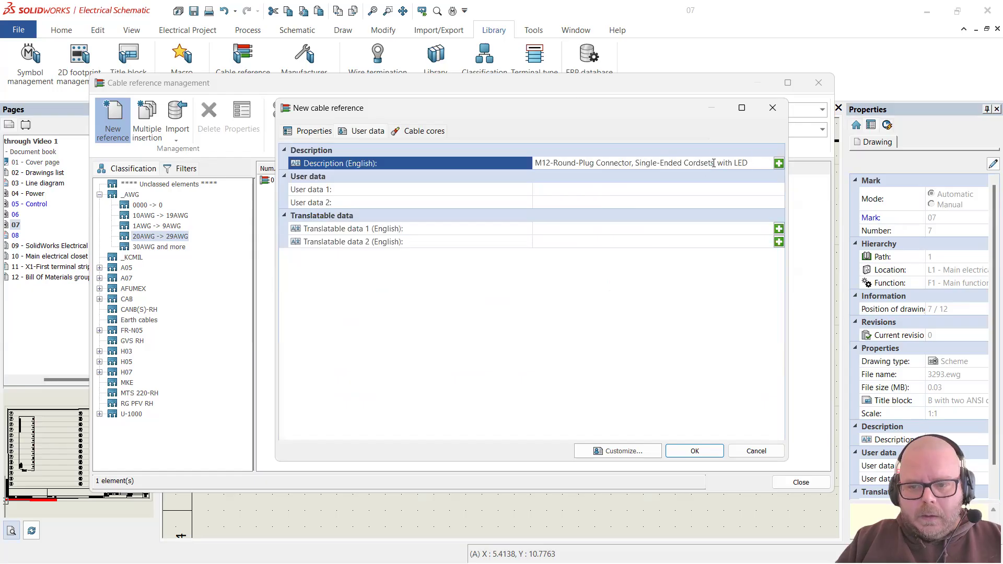
Step: Edit the description to read '…Connector, Female, Single-Ended Cordset, with LED, 2 M'
key(BackSpace)
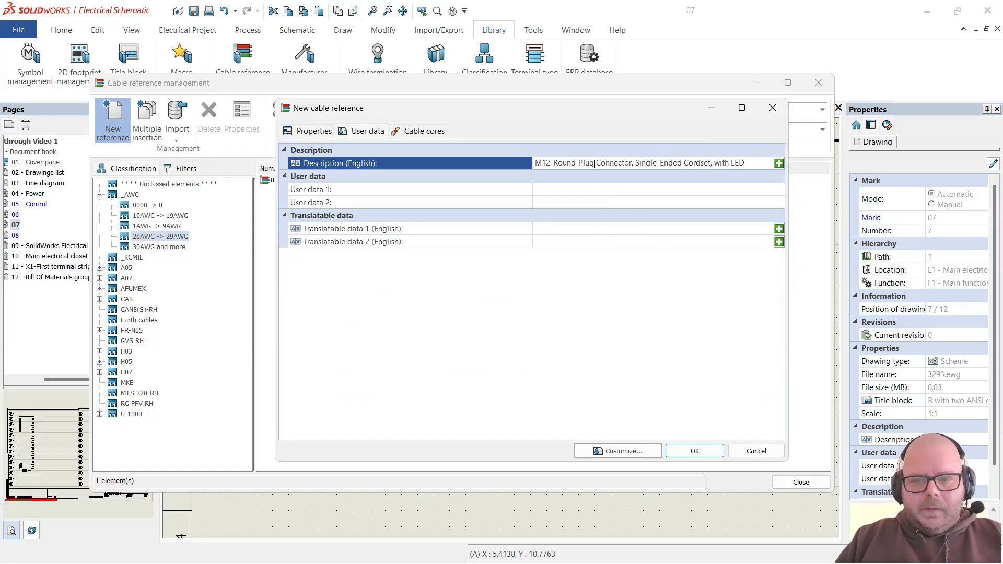
text(Female)
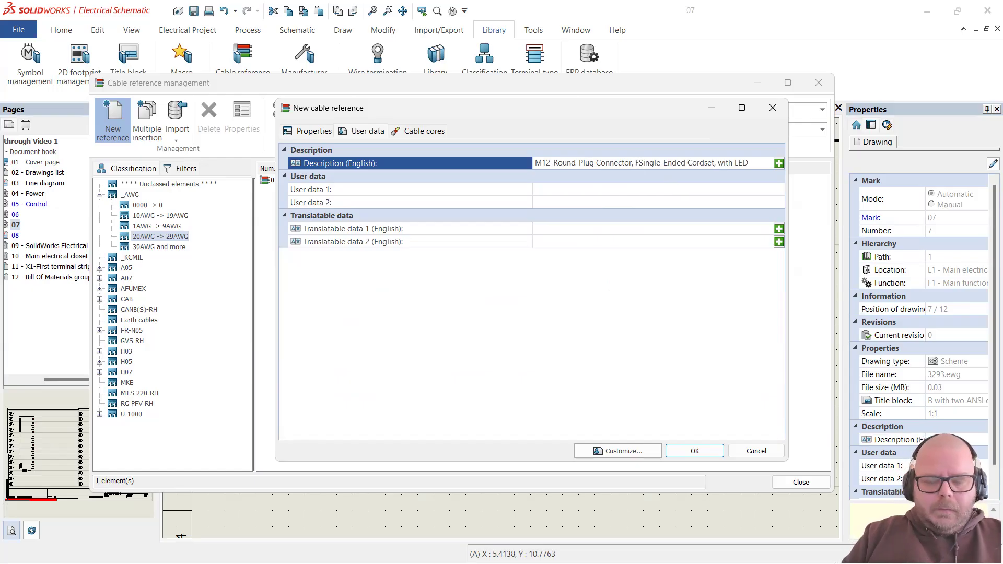
text(,)
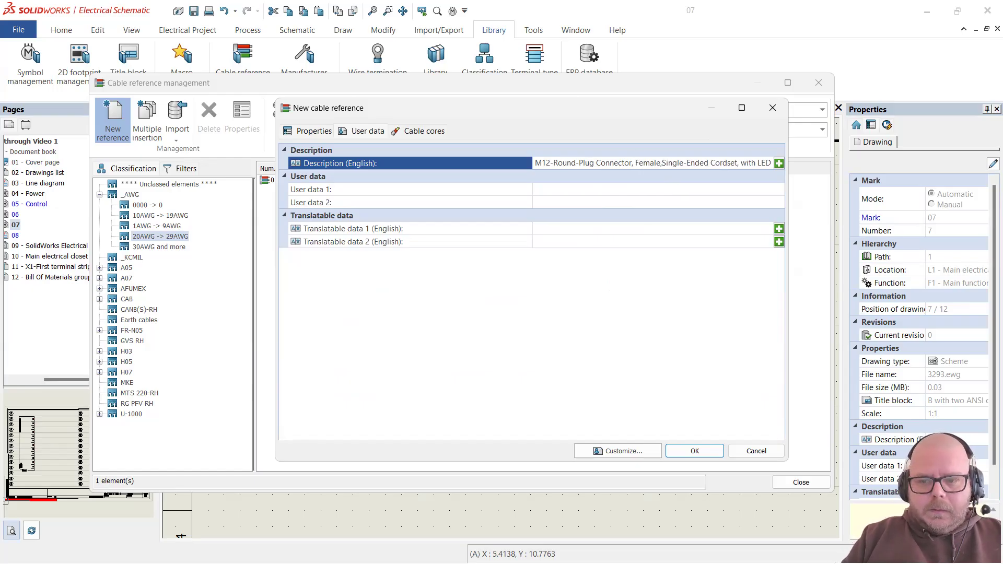
drag(692, 161, 795, 158)
key(Return)
click(770, 164)
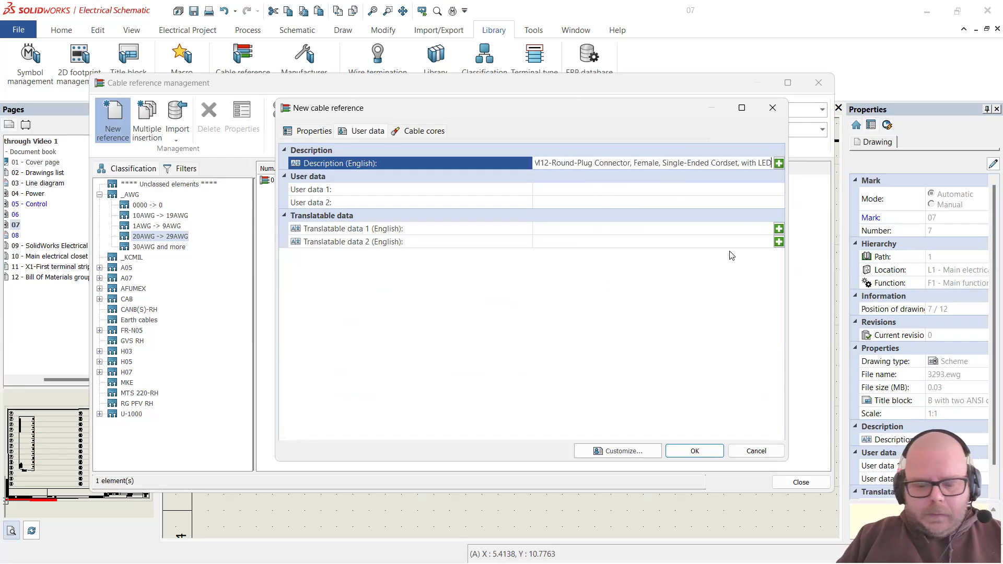
text(, 2 M)
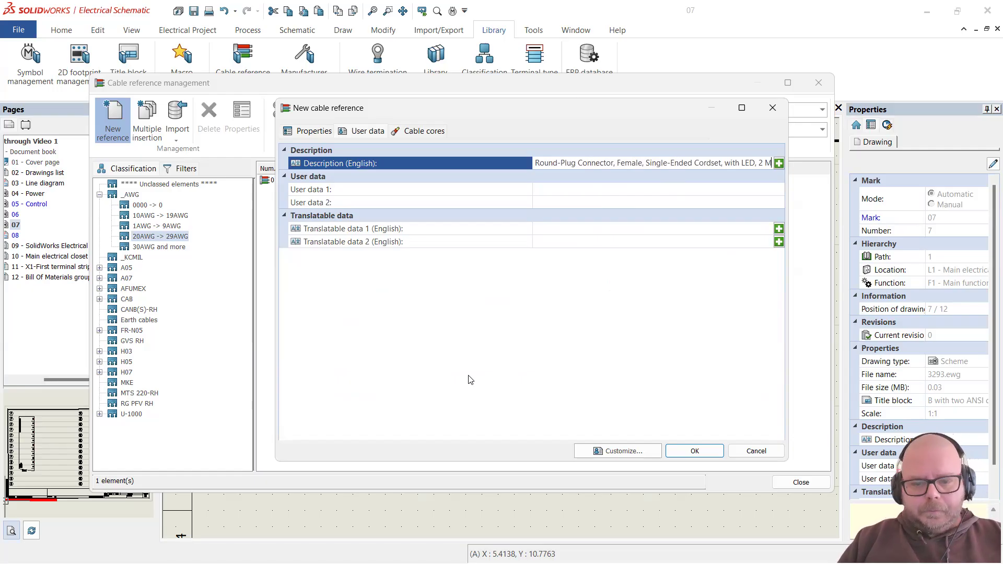
Step: Review the bend radius factor and value in the new cable's Cable characteristics
click(307, 131)
scroll(389, 313, down, 3)
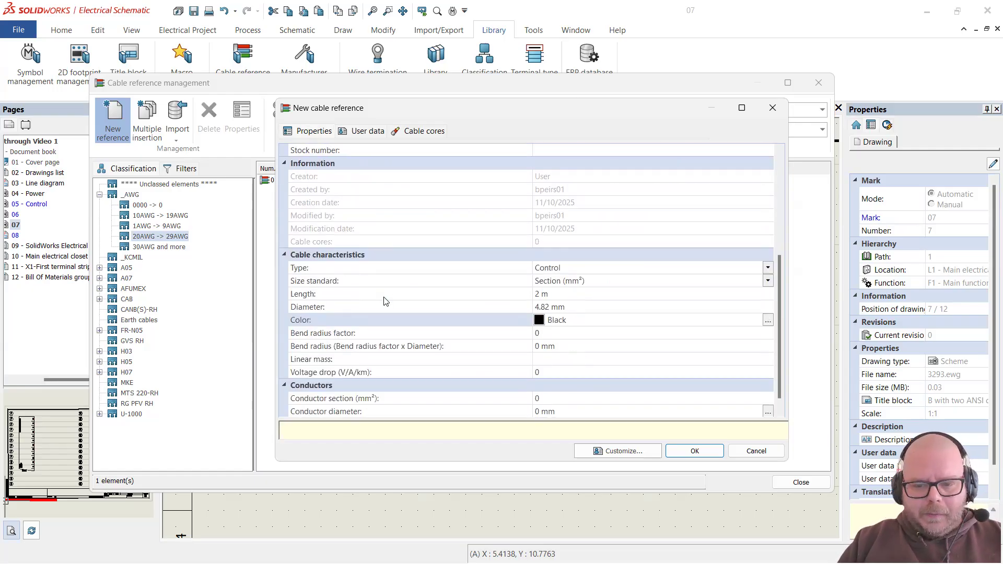
click(354, 336)
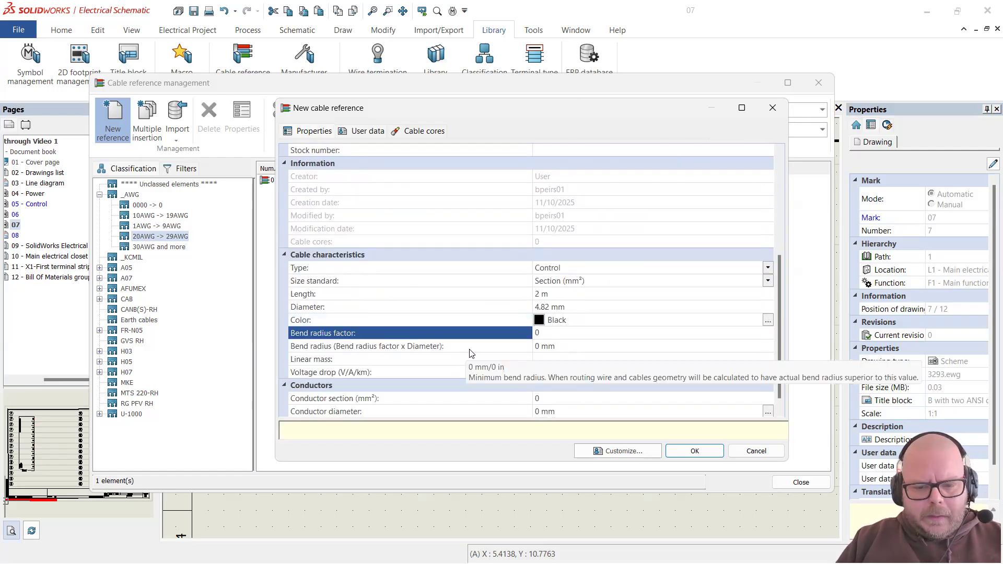
click(438, 352)
click(398, 337)
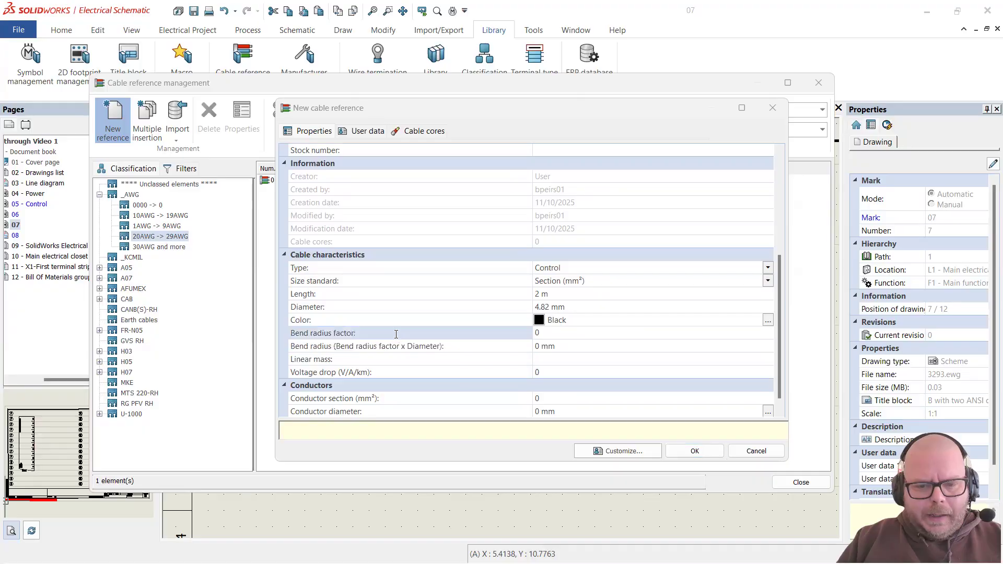
key(alt+Tab)
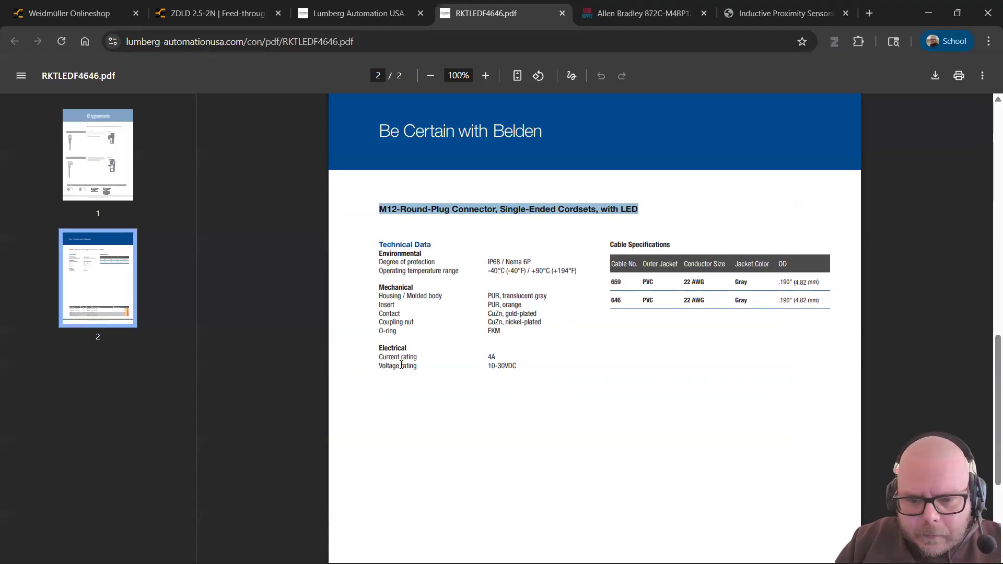
key(alt+Tab)
Step: Check the Conductors settings, leaving the conductor diameter prompt unchanged, then return to the Lumberg datasheet
scroll(385, 348, down, 1)
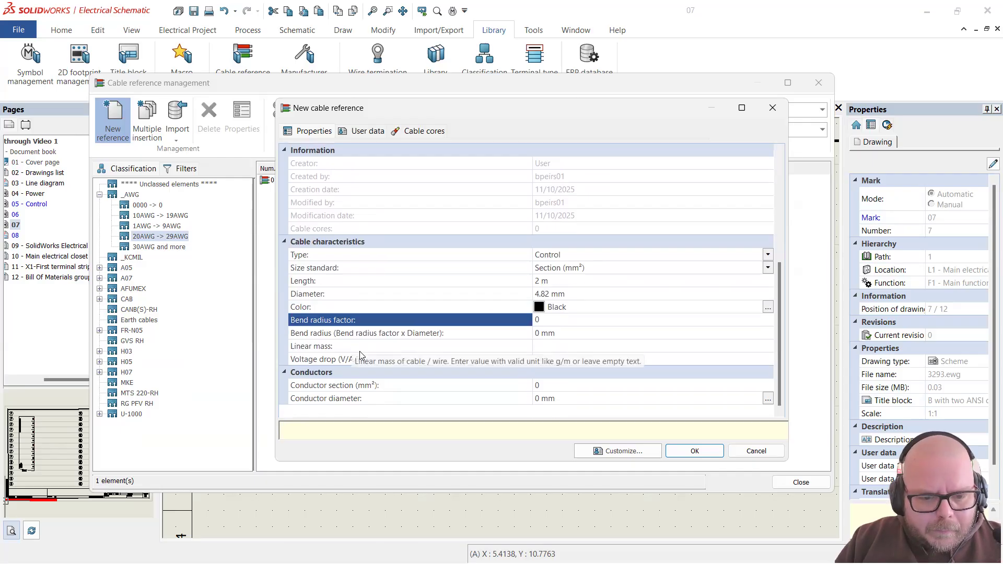
click(365, 132)
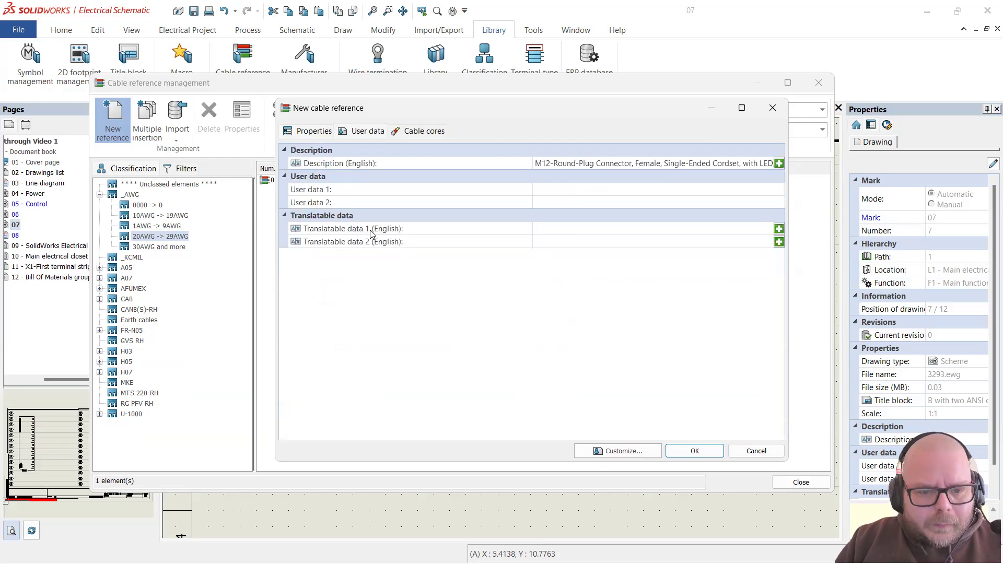
click(312, 132)
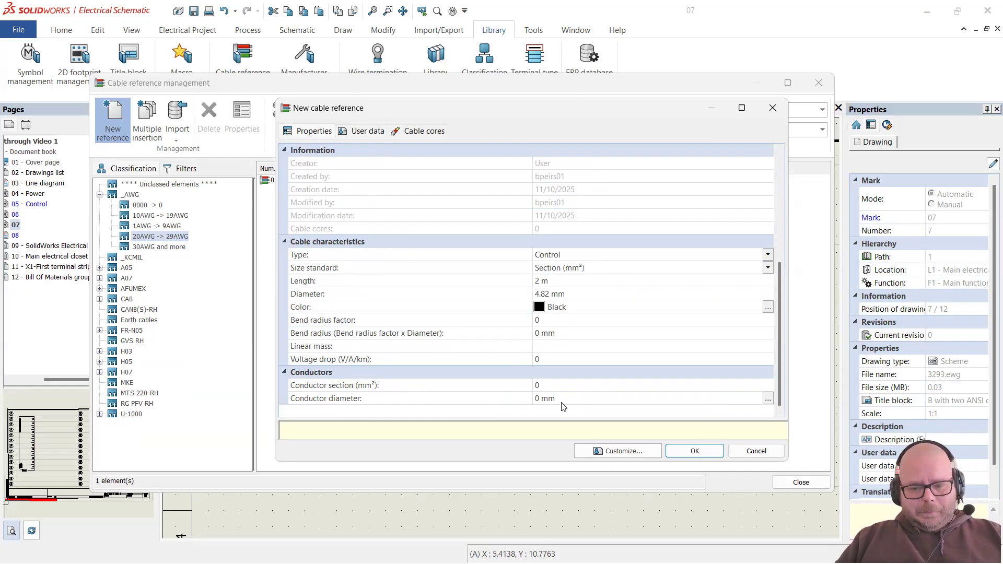
click(767, 399)
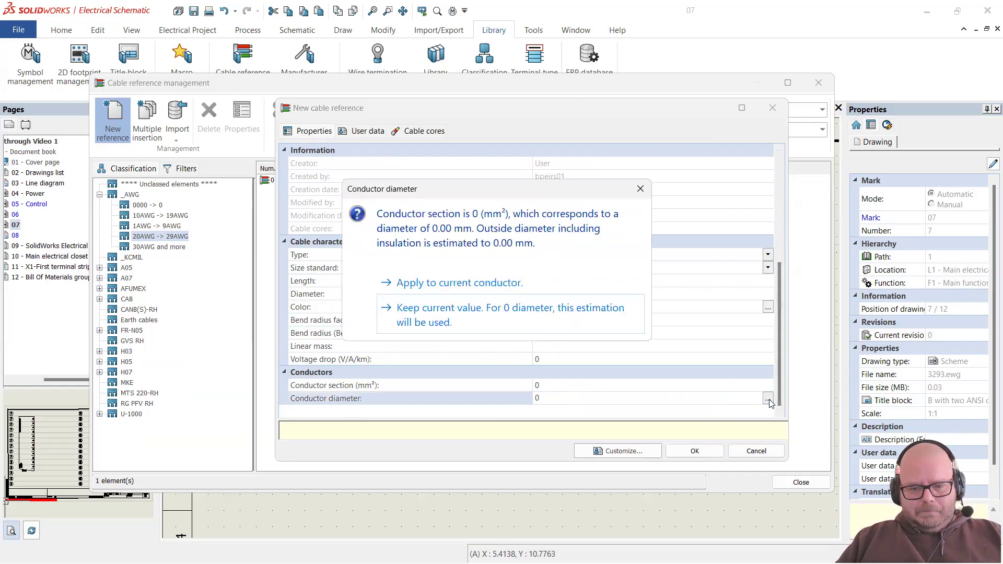
click(640, 189)
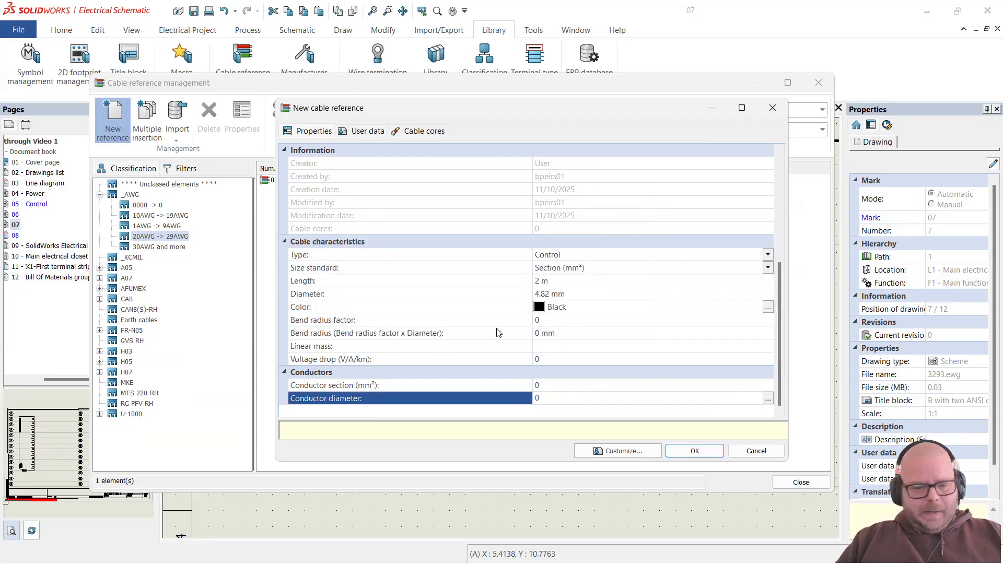
scroll(448, 306, up, 5)
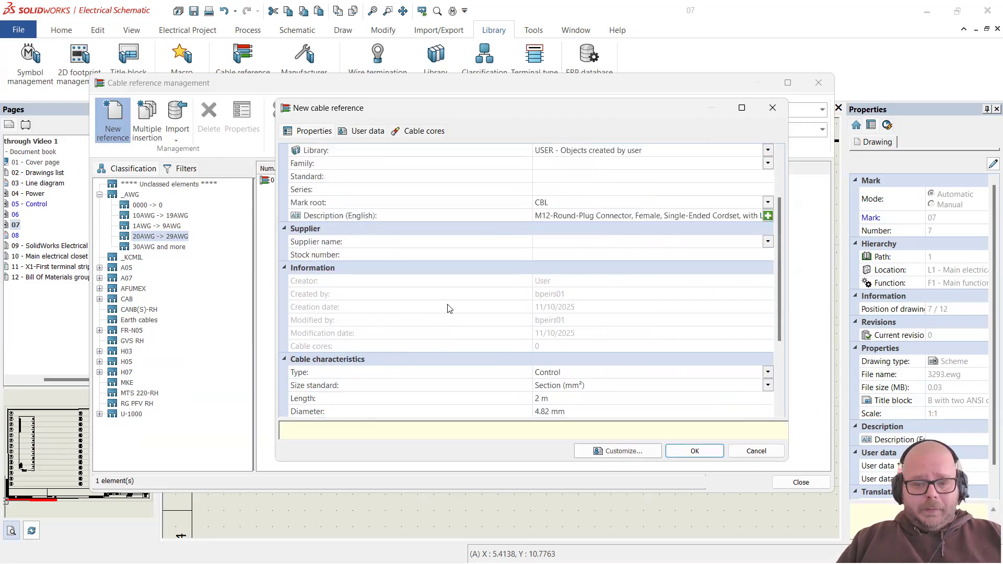
scroll(451, 306, down, 5)
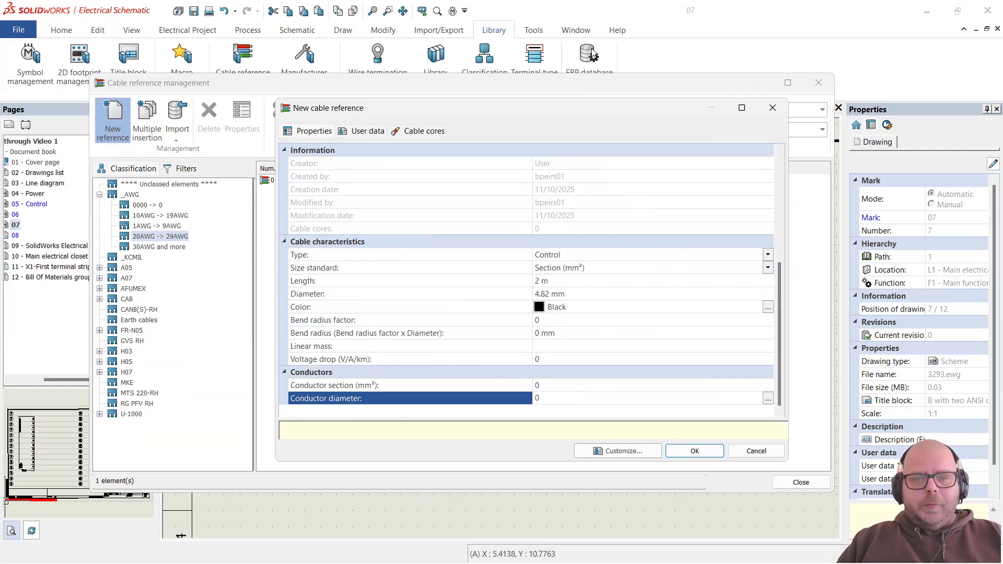
key(alt+Tab)
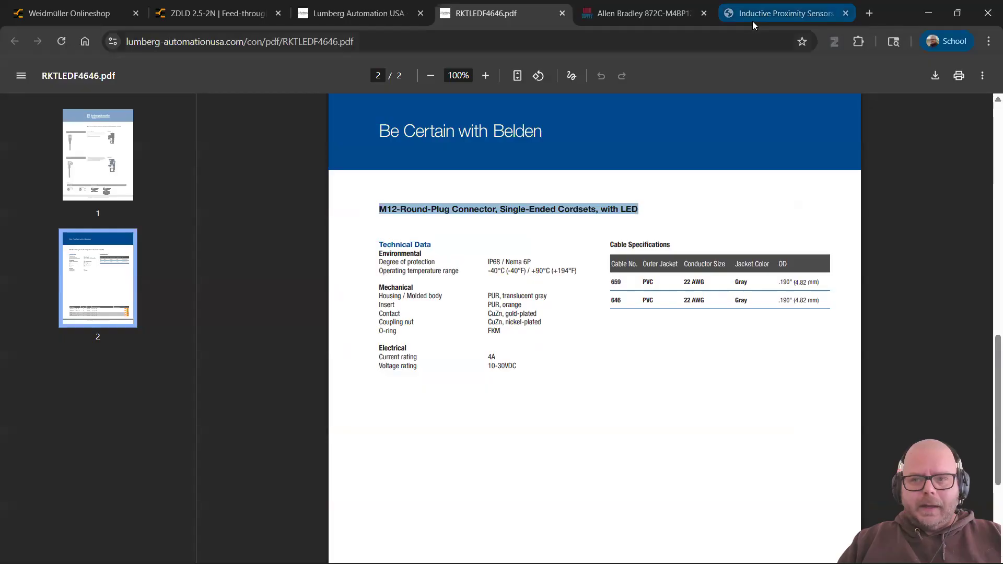
Step: Search Google for '24 ga to mm2' to find 24 AWG is about 0.205 mm²
click(752, 18)
click(641, 41)
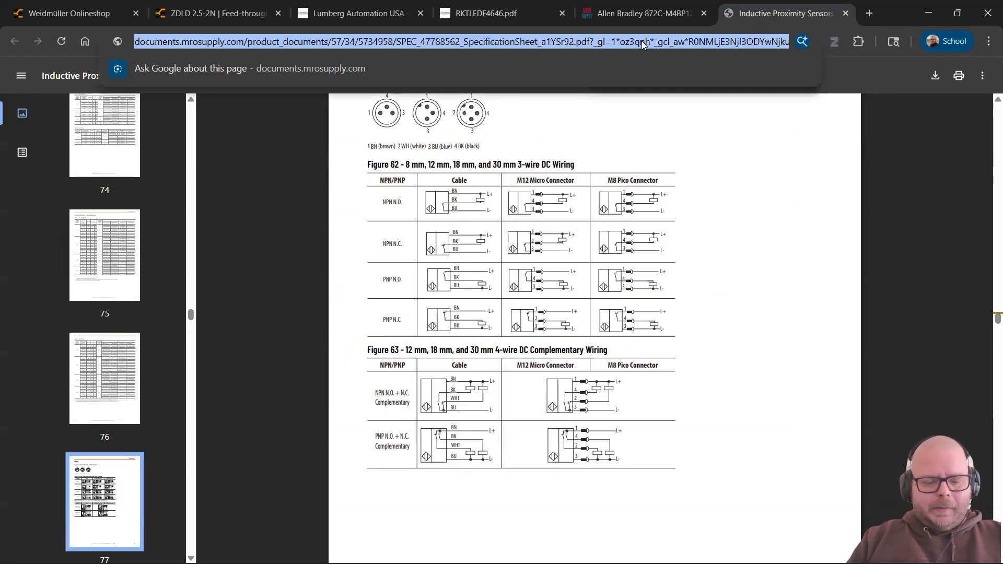
key(ctrl+t)
text(24 ga )
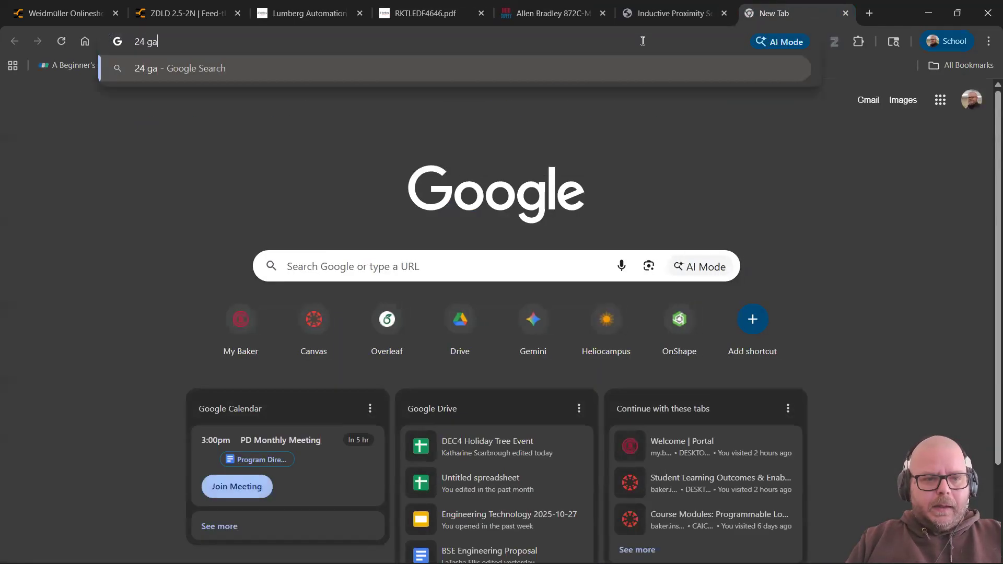
text(to mm2)
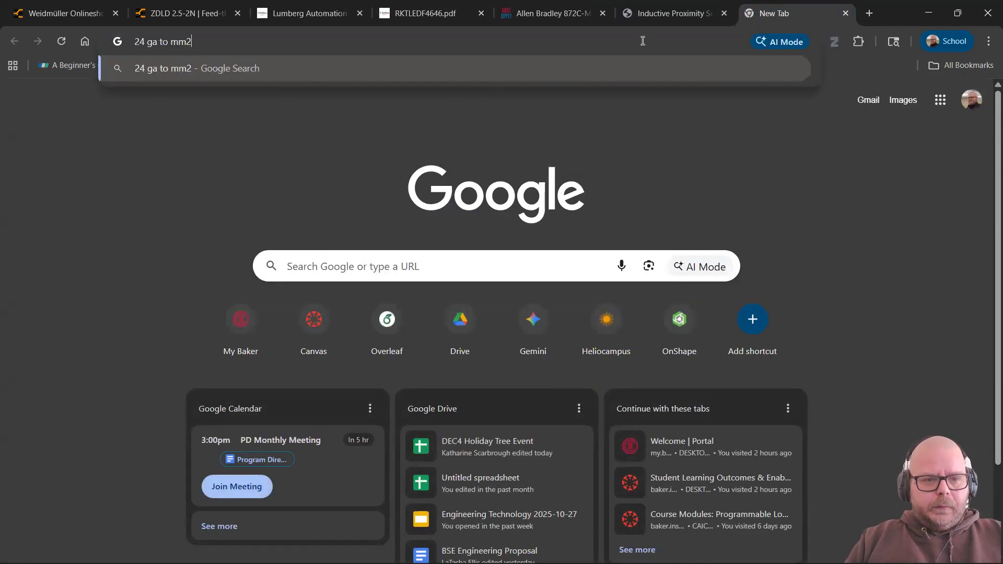
key(Return)
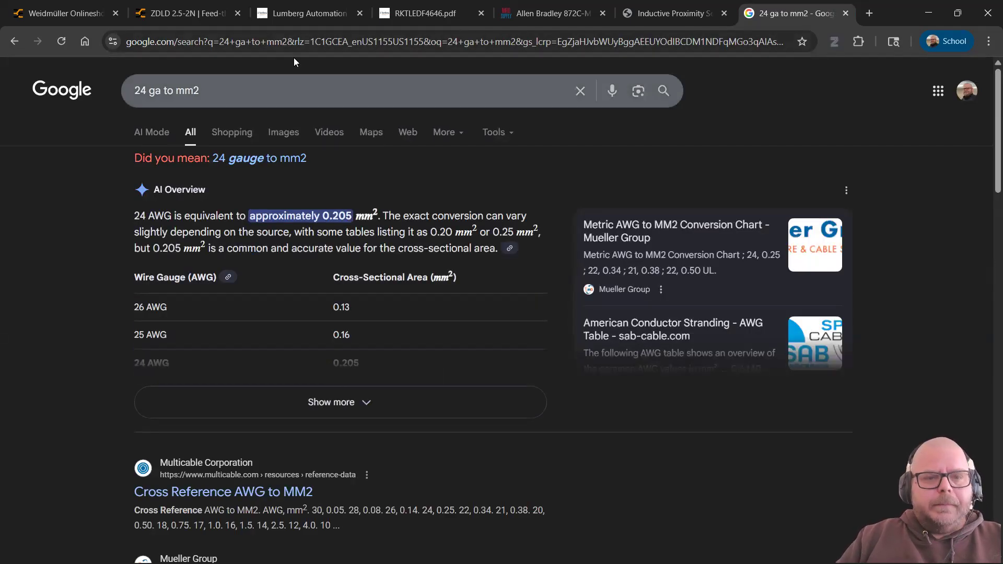
key(alt+Tab)
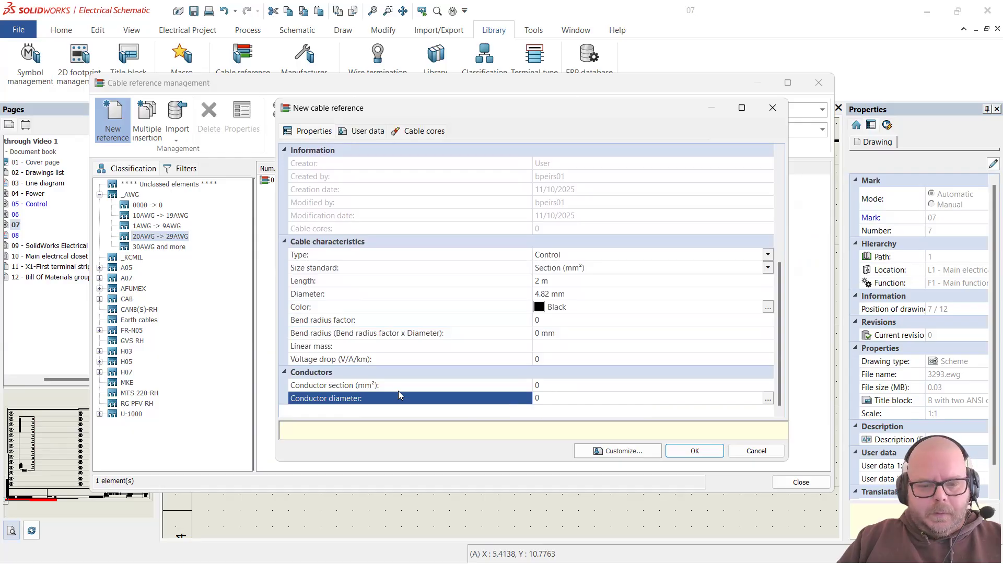
Step: Enter 0.205 as the conductor section (mm²), verified against the AWG conversion table
click(543, 385)
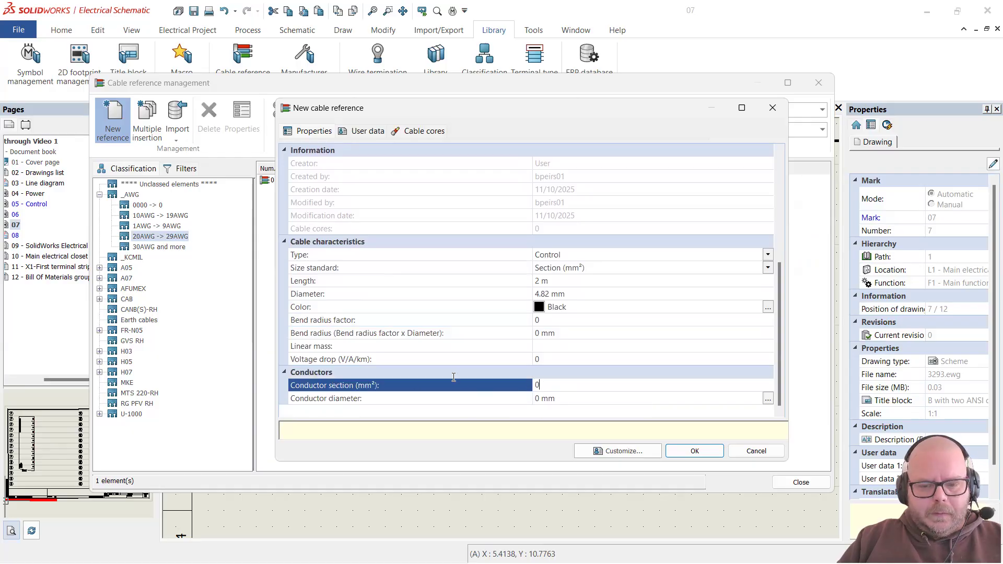
text(.205)
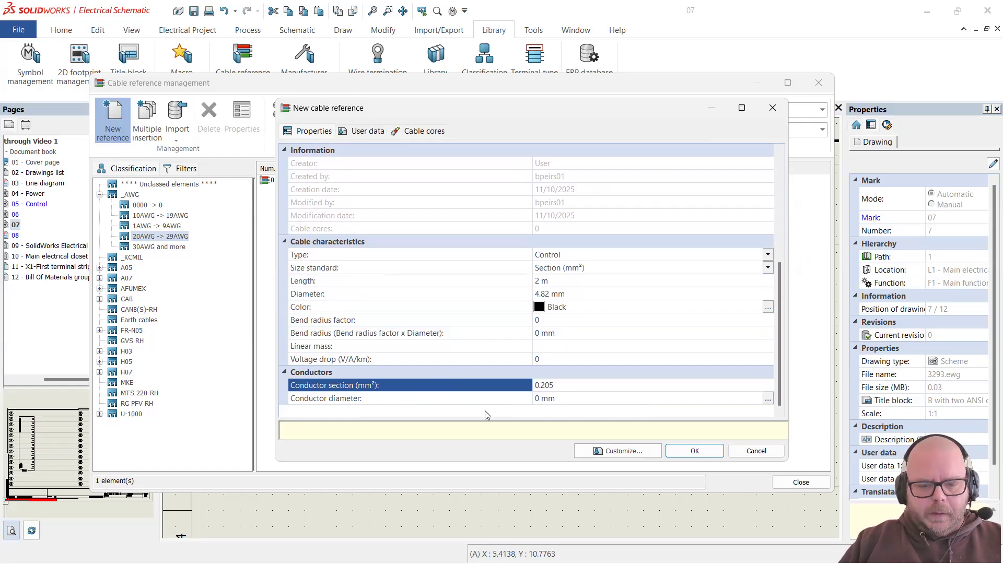
key(alt+Tab)
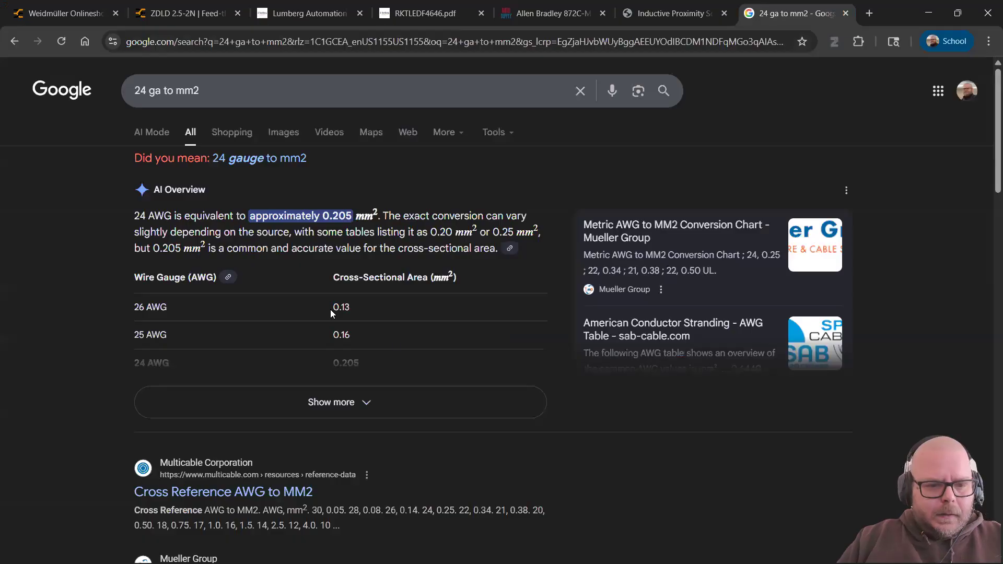
click(363, 403)
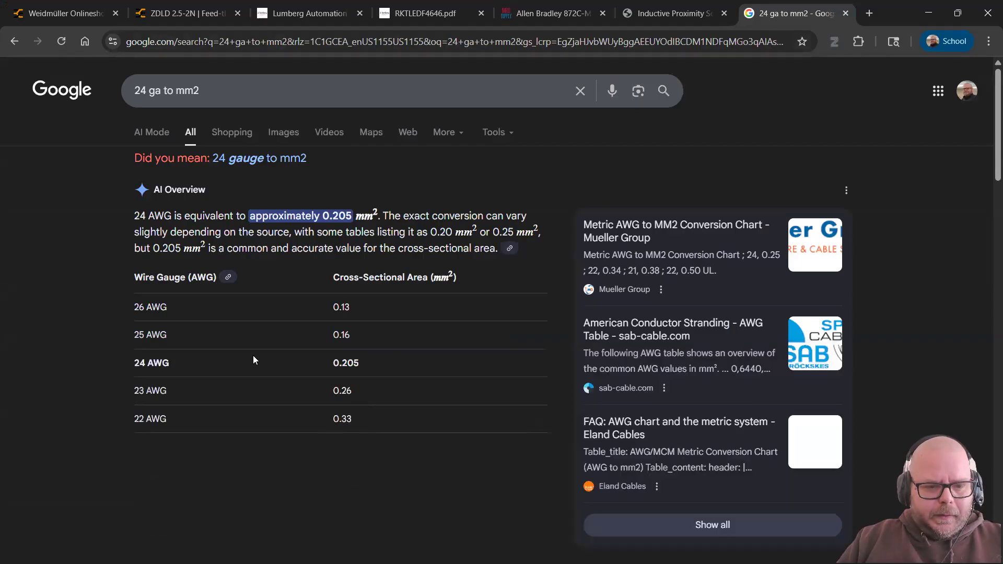
scroll(352, 372, down, 7)
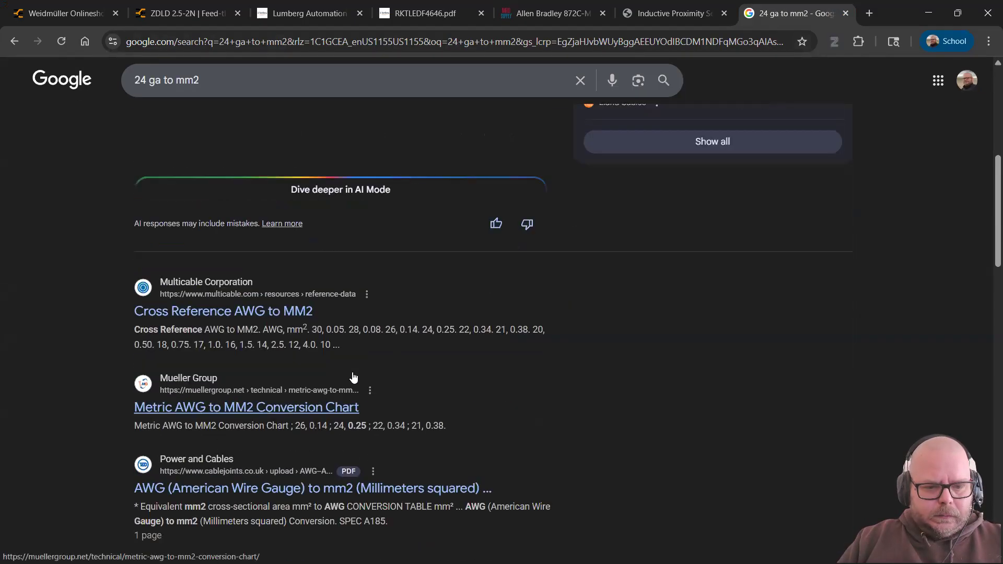
scroll(366, 372, up, 2)
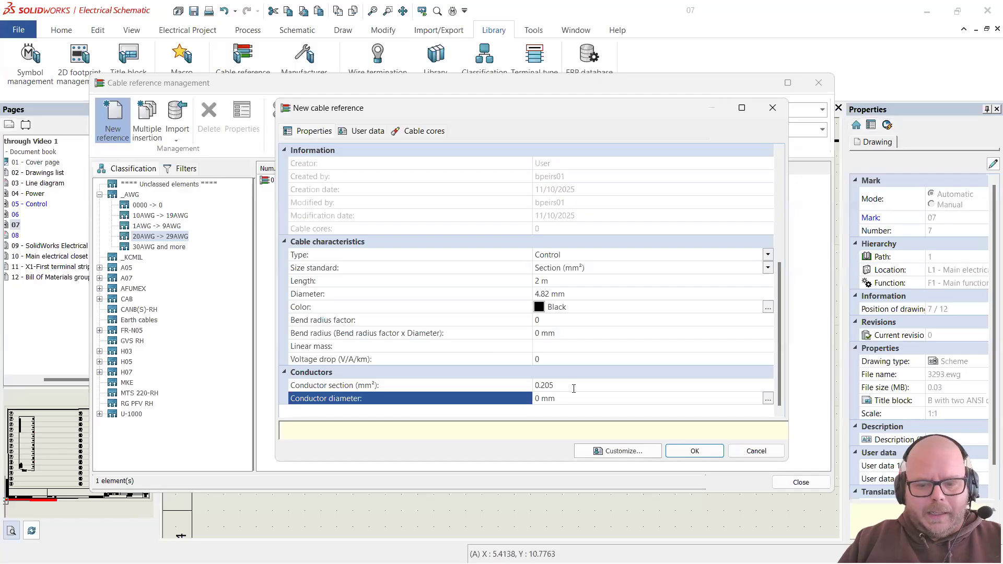
click(573, 389)
click(365, 133)
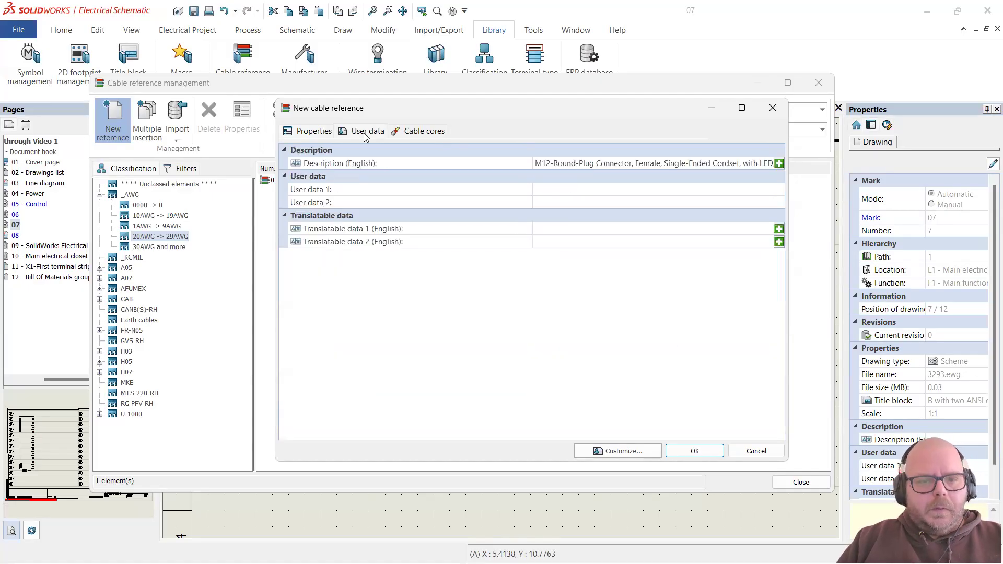
Step: Add four cores, numbered 1–4, to the cable in the Cable cores list
click(413, 131)
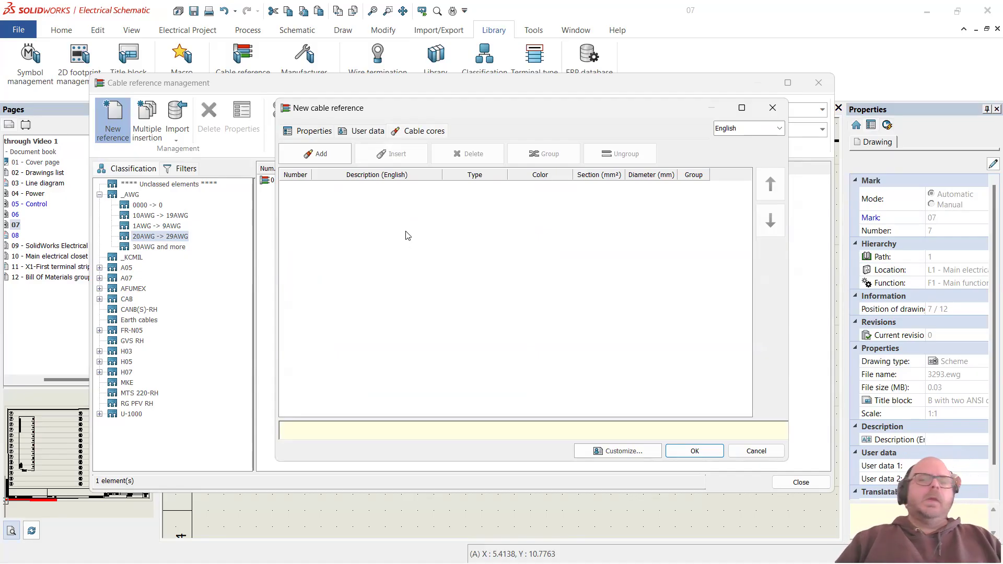
click(321, 154)
double_click(321, 153)
click(321, 154)
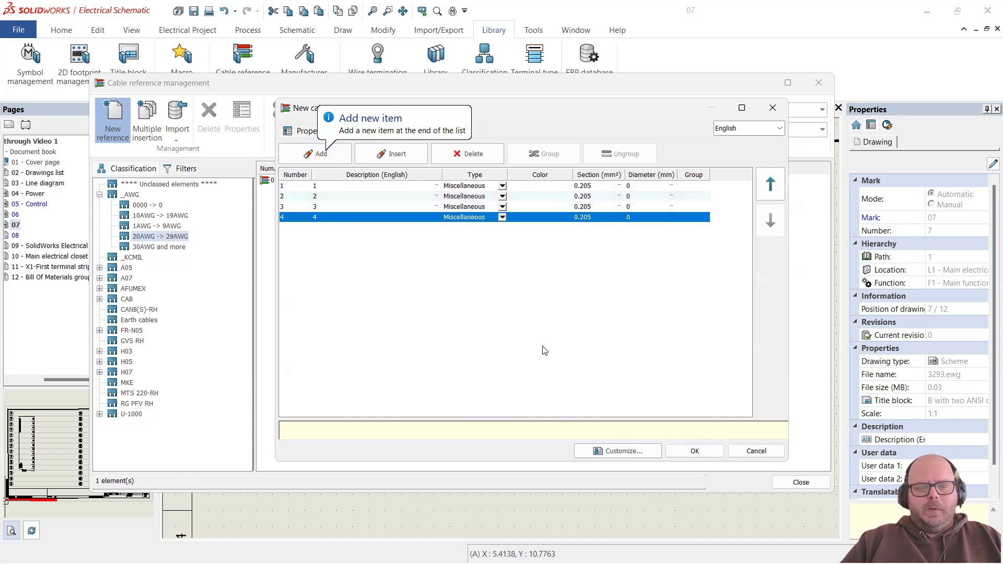
click(638, 365)
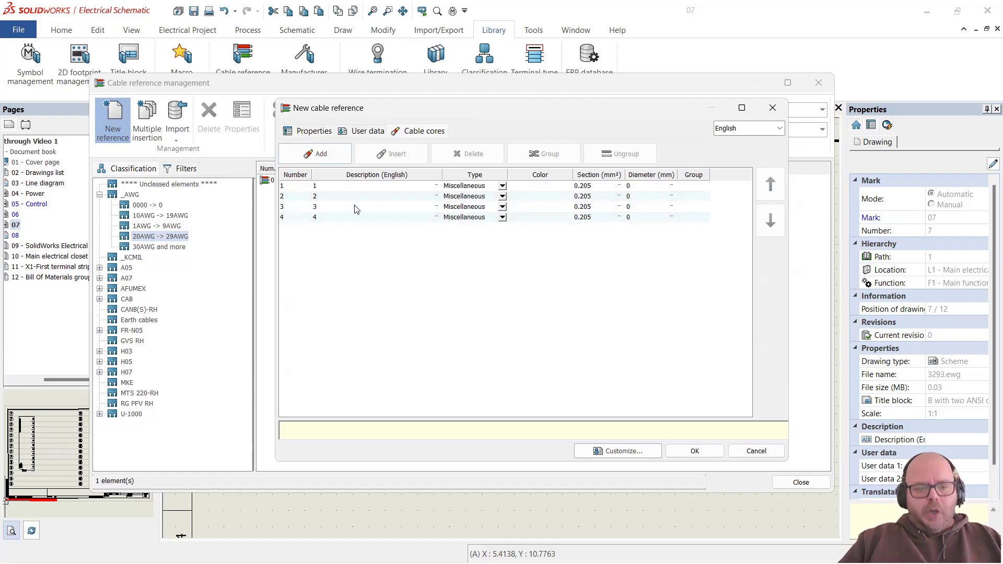
Step: Bring up the Lumberg Automation cordset product listing in Chrome
key(alt+Tab)
key(alt+Tab)
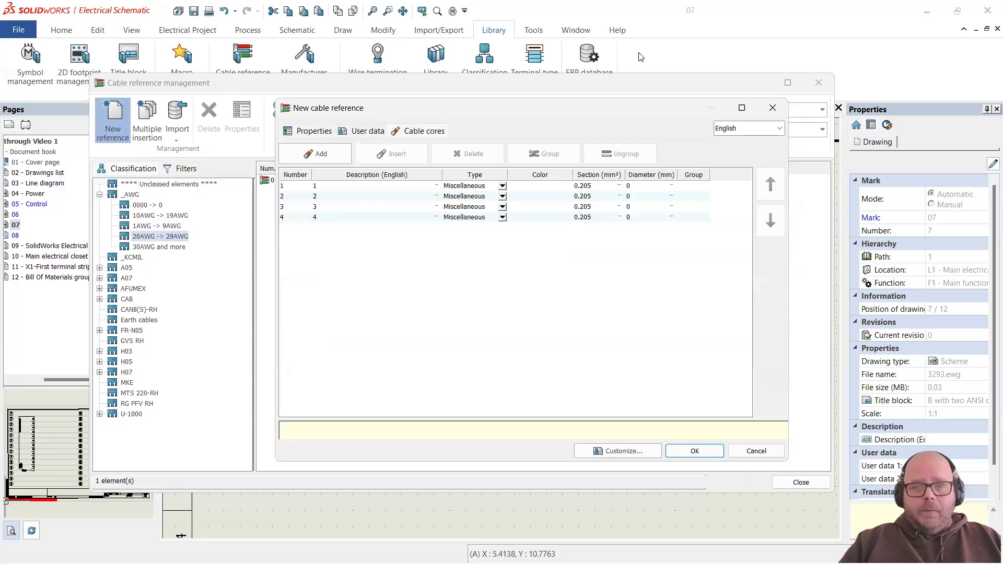
key(alt+Tab)
click(305, 13)
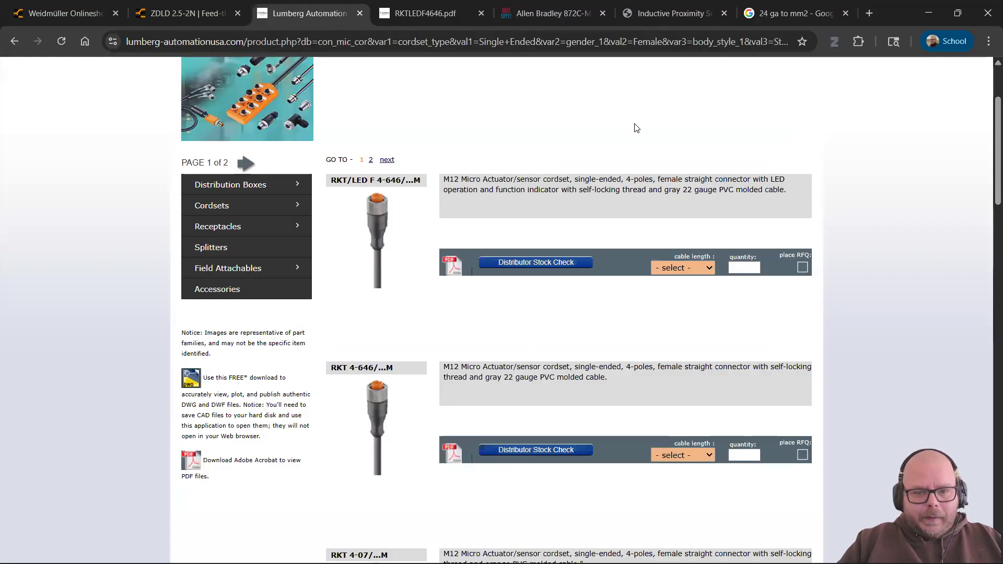
Step: Zoom in on the 4-pole pin colours in RKTLEDF4646.pdf, then describe core 1 as 1 BRN
key(ctrl+Tab)
scroll(492, 294, up, 7)
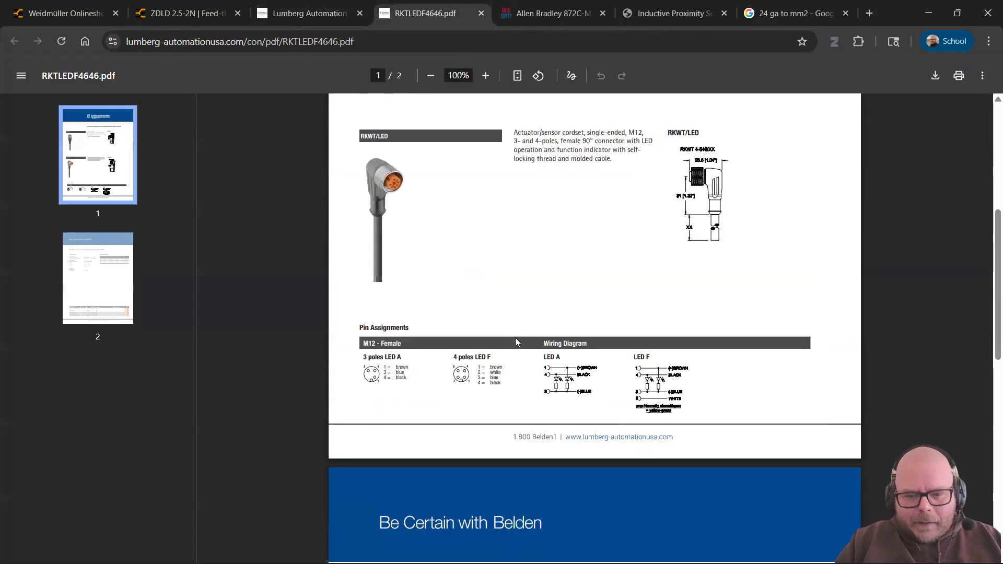
scroll(483, 300, down, 5)
ctrl+scroll(467, 197, up, 4)
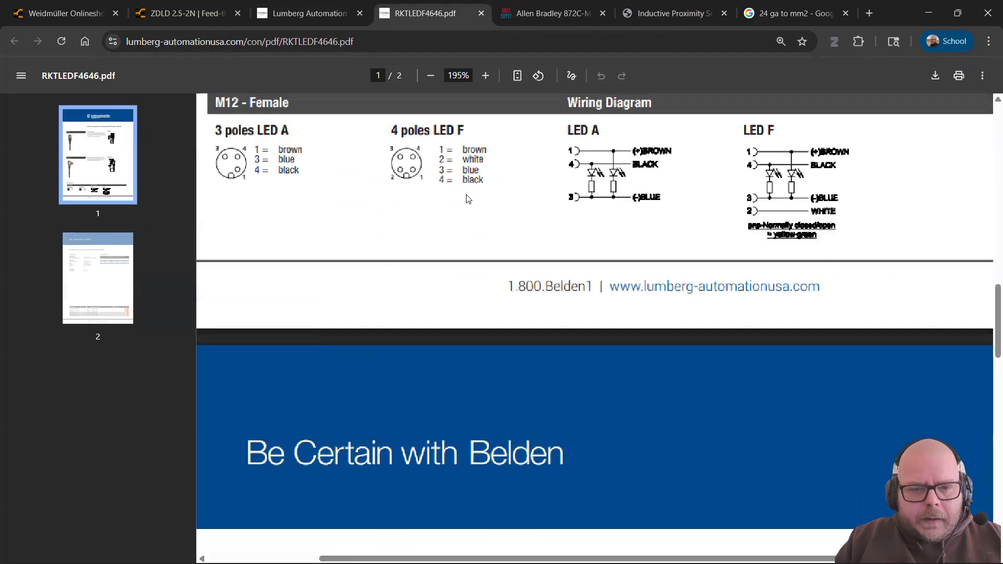
ctrl+scroll(315, 145, up, 3)
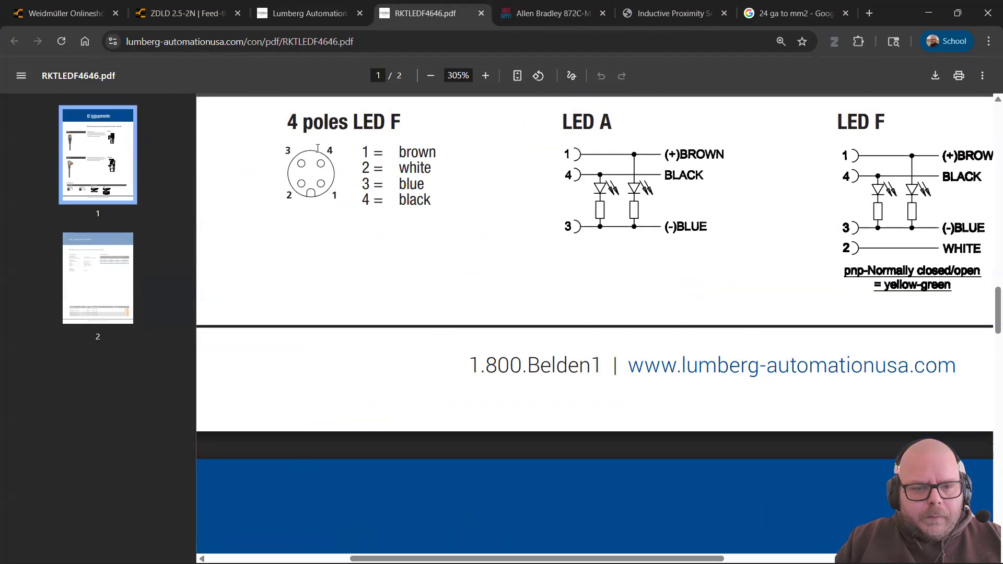
triple_click(440, 156)
drag(433, 173, 347, 162)
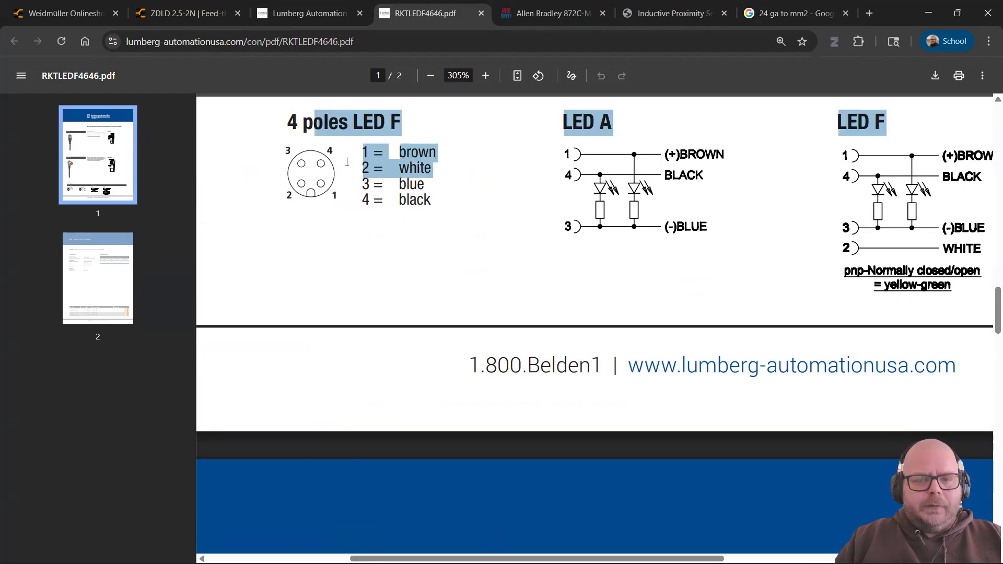
click(474, 247)
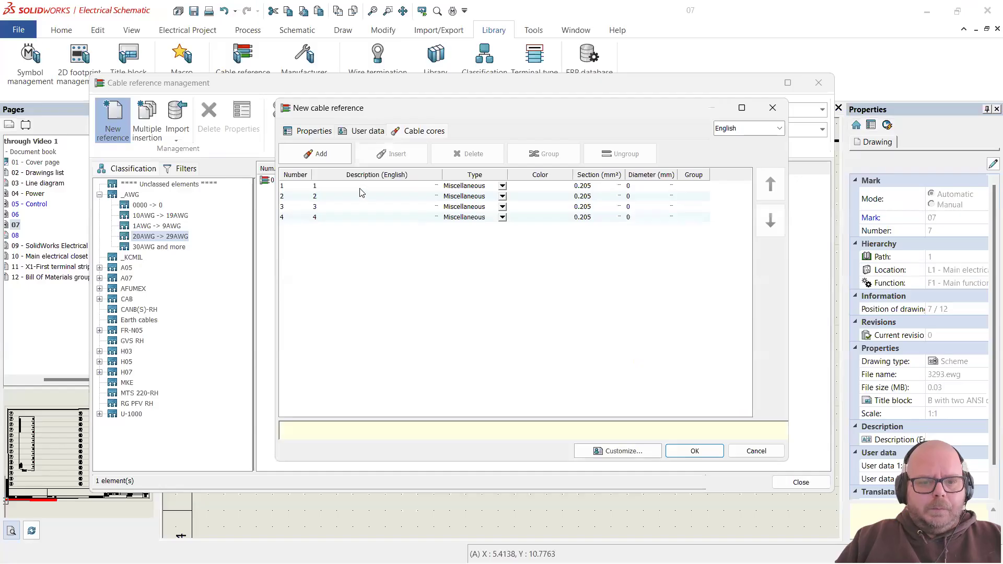
click(354, 186)
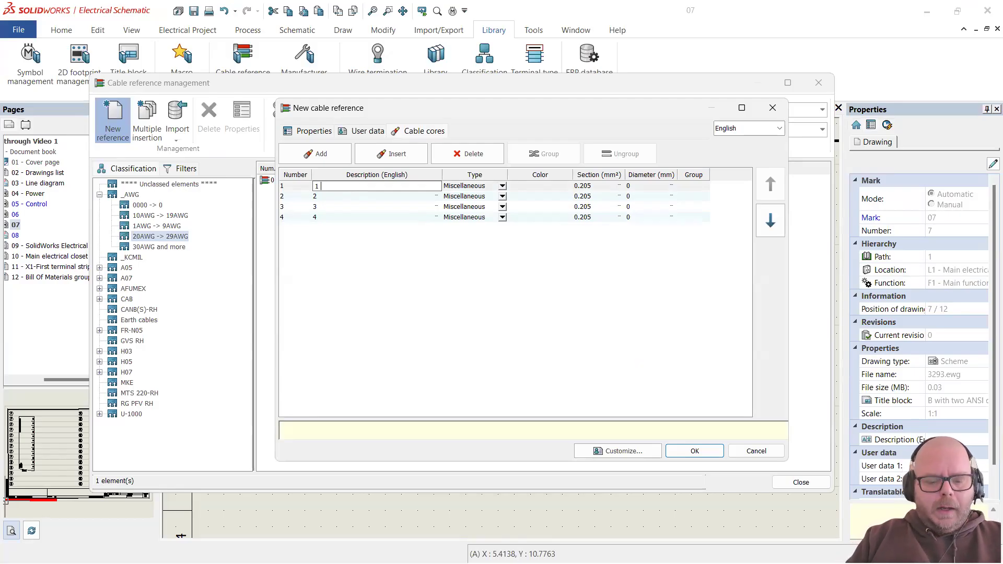
Step: Append WHT, BLU and BLK to the descriptions of cores 2, 3 and 4
click(347, 197)
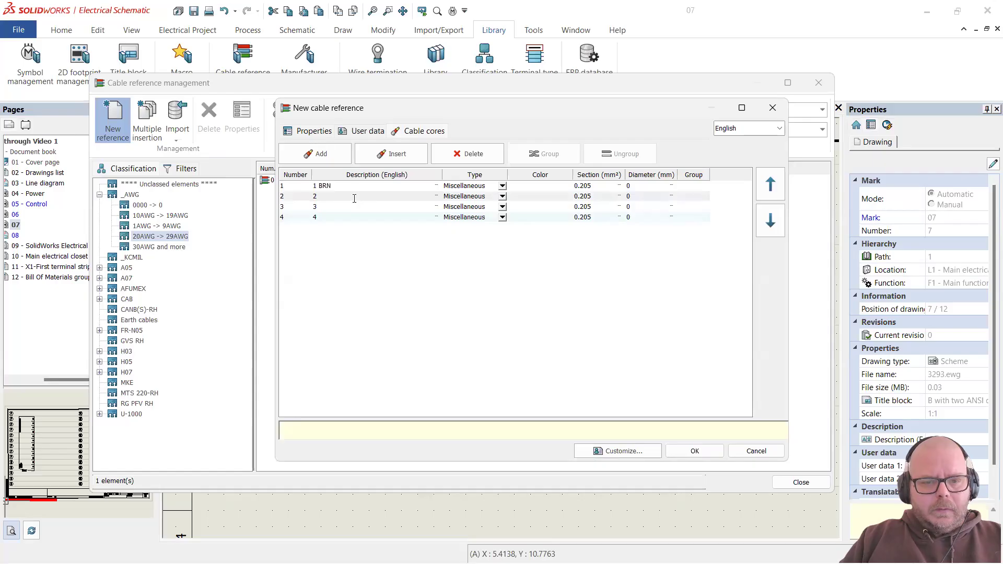
click(356, 196)
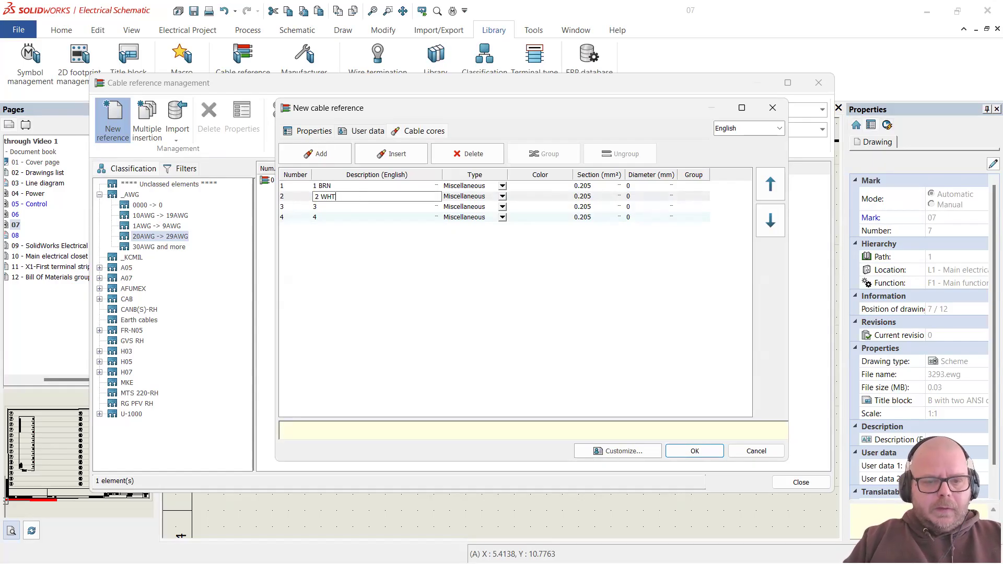
text(WHT)
key(Return)
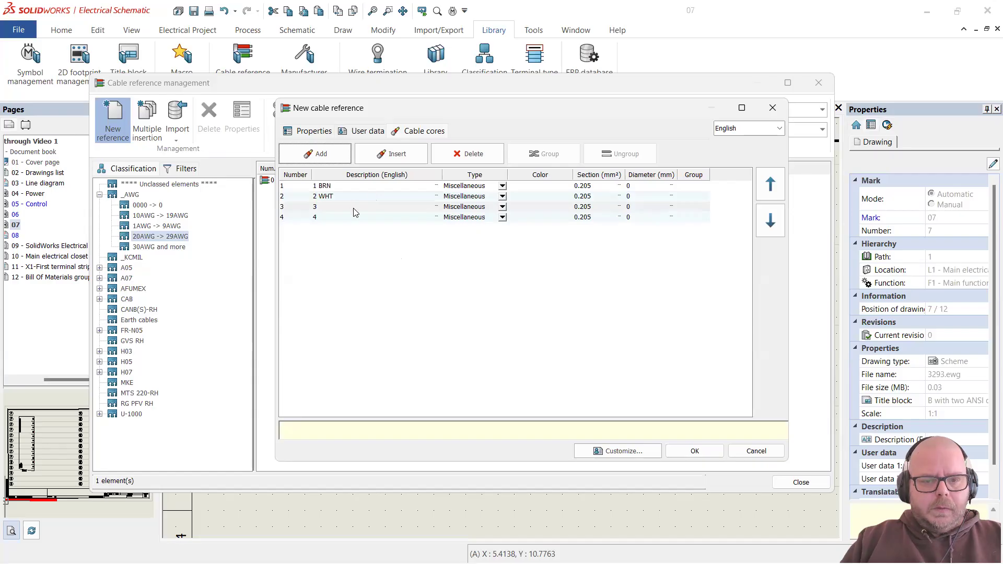
click(354, 208)
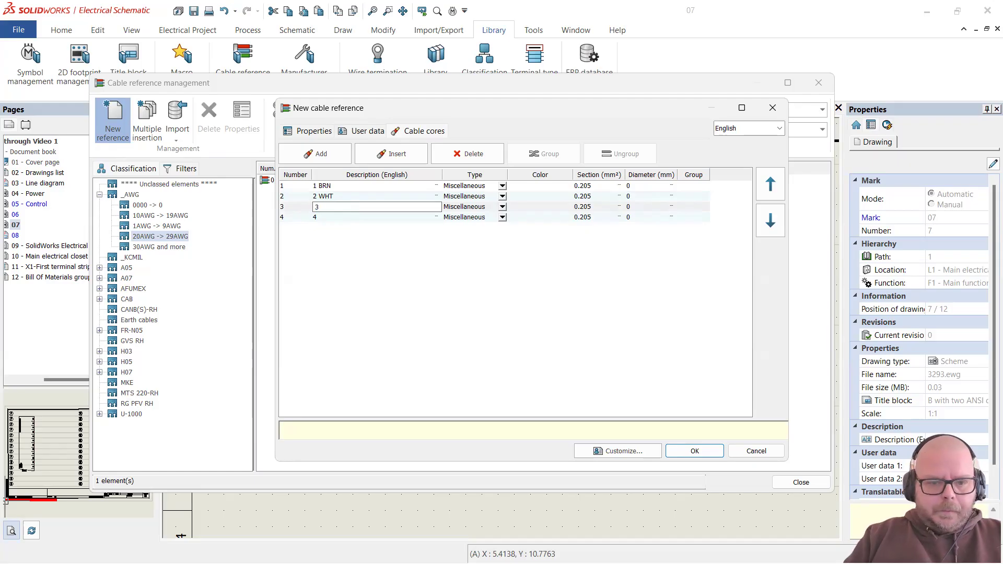
text(BLU)
click(376, 217)
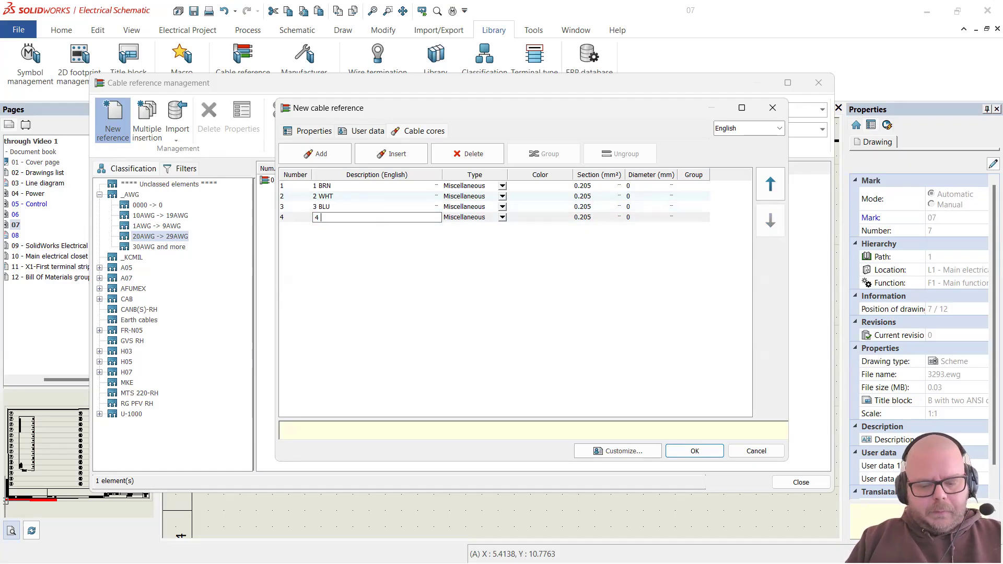
text(BLK)
click(521, 268)
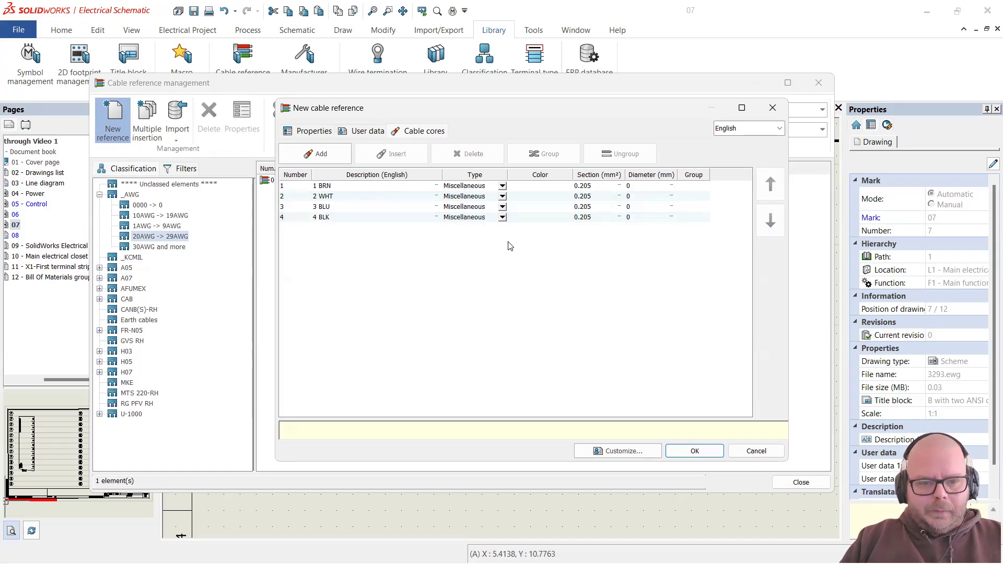
click(552, 190)
click(543, 192)
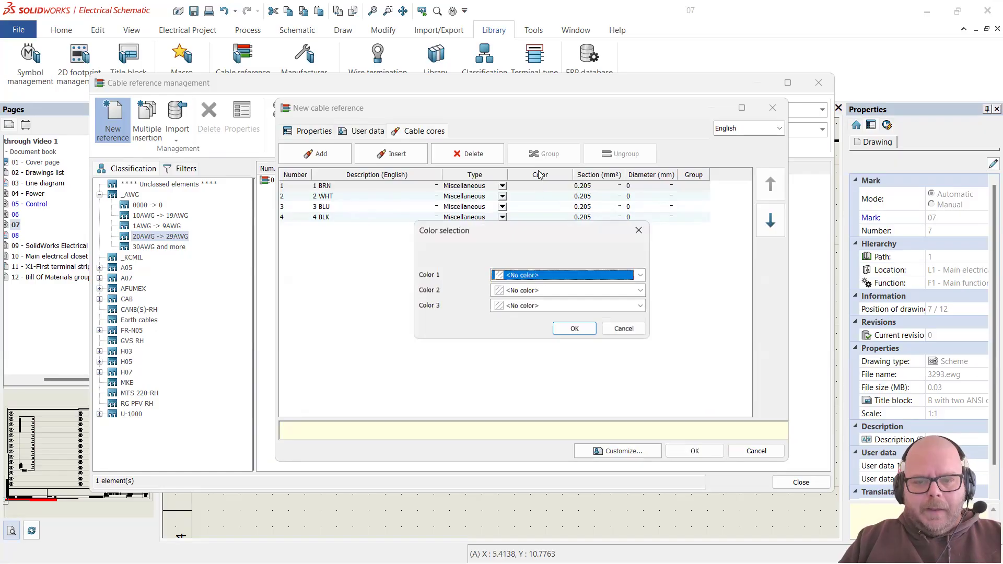
Step: Set core 1's colour to Brown and core 2's to White
click(643, 277)
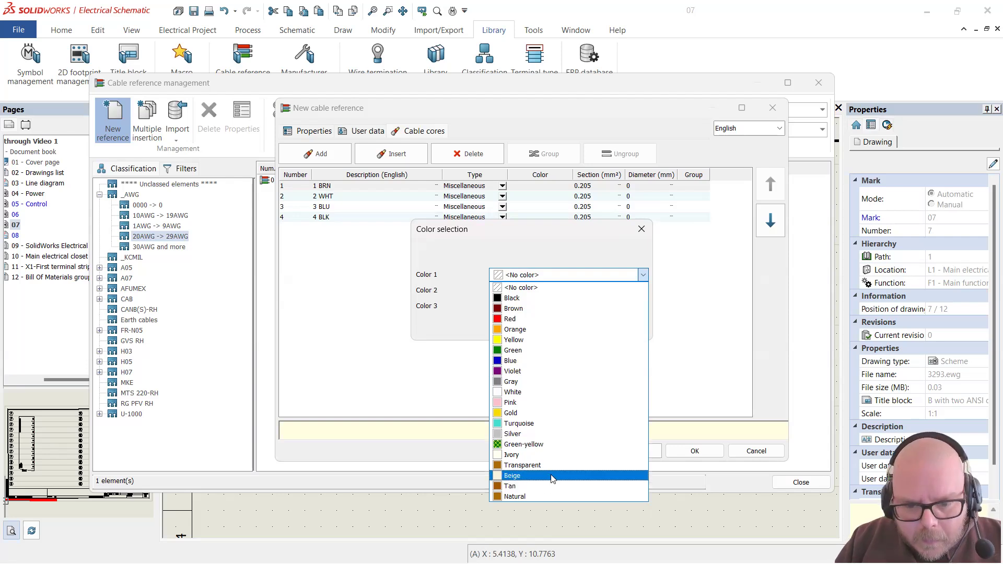
click(564, 308)
click(576, 329)
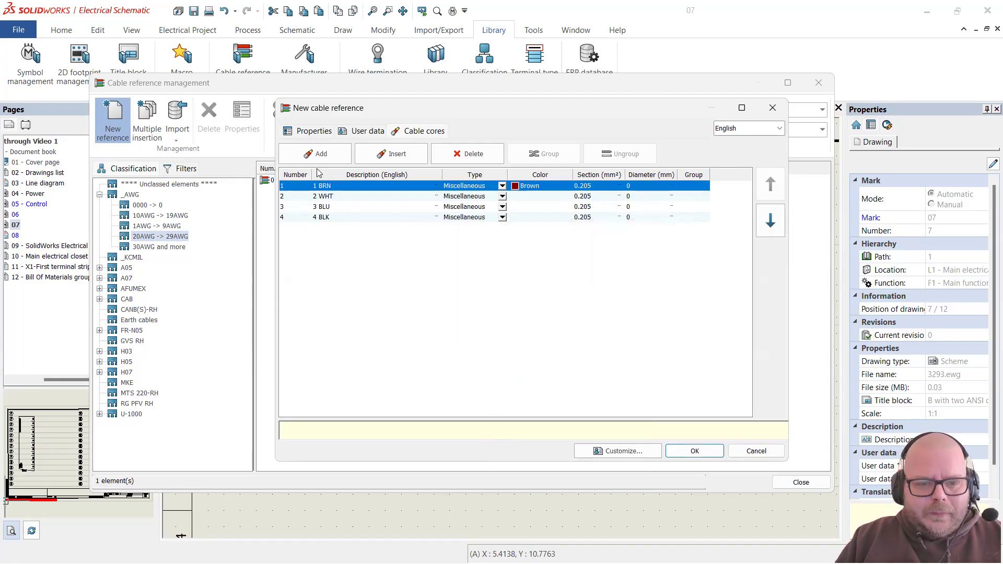
click(552, 198)
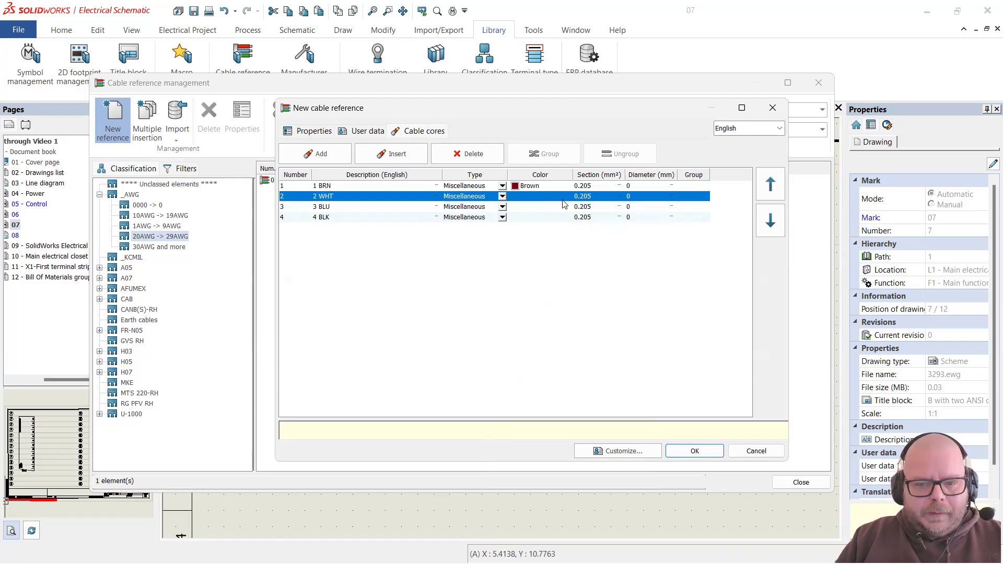
click(562, 198)
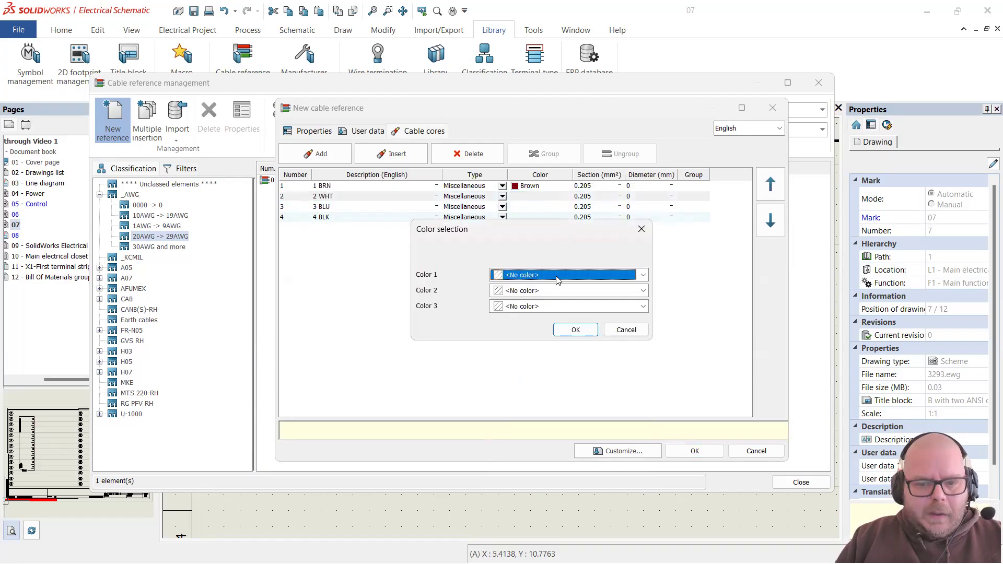
click(642, 276)
click(641, 392)
click(595, 331)
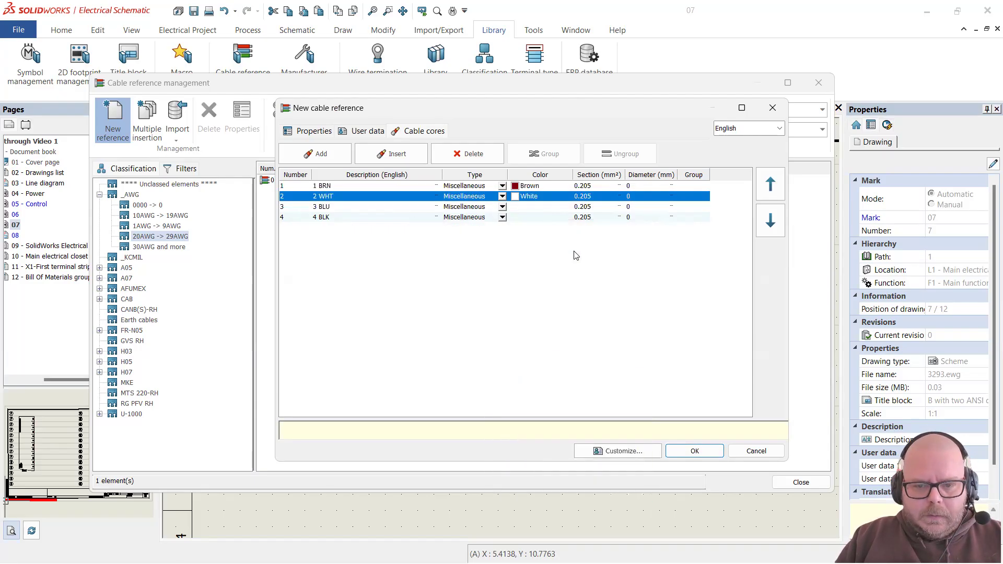
Step: Set core 3's colour to Blue and core 4's to Black
click(565, 207)
click(565, 208)
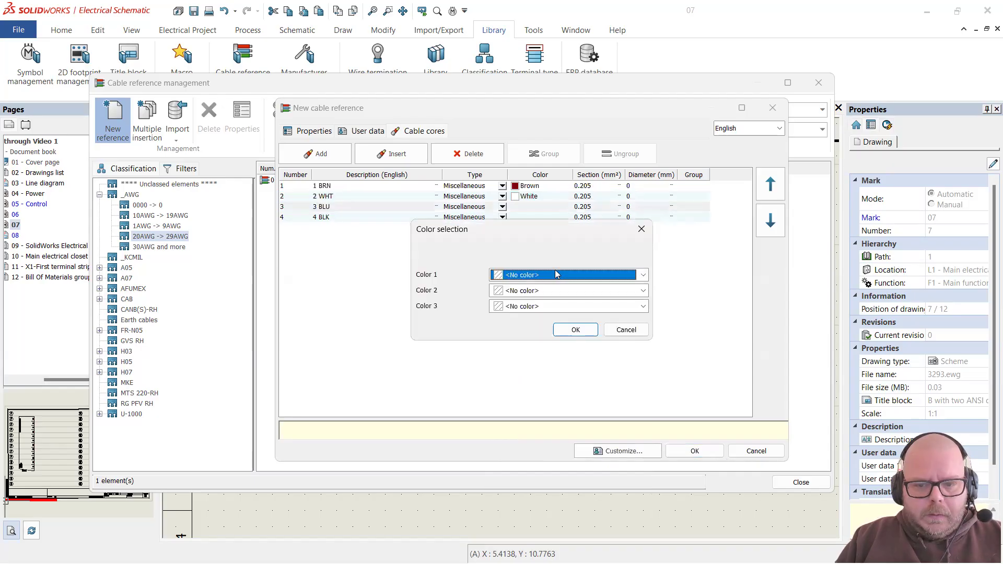
click(556, 276)
click(577, 359)
click(585, 332)
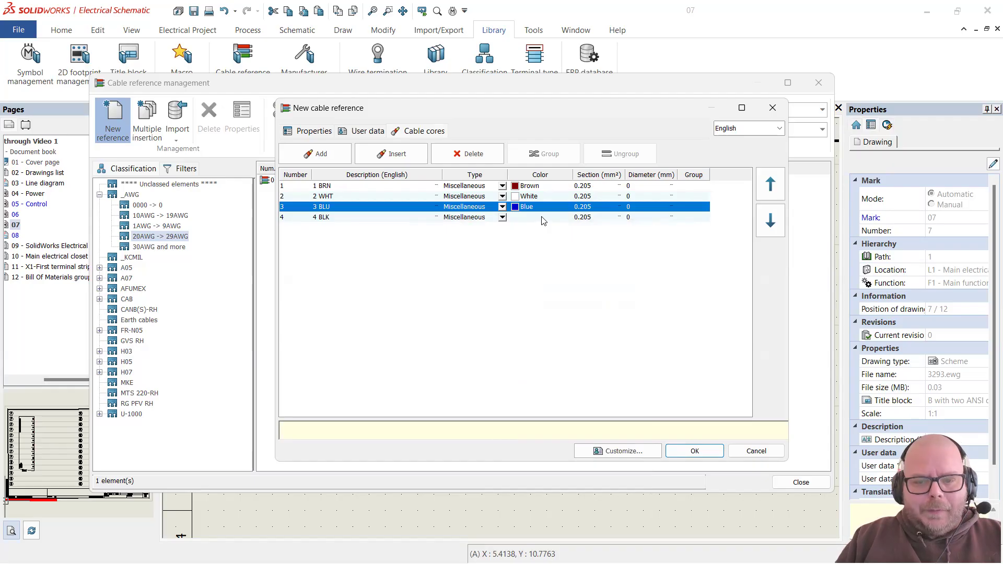
double_click(542, 218)
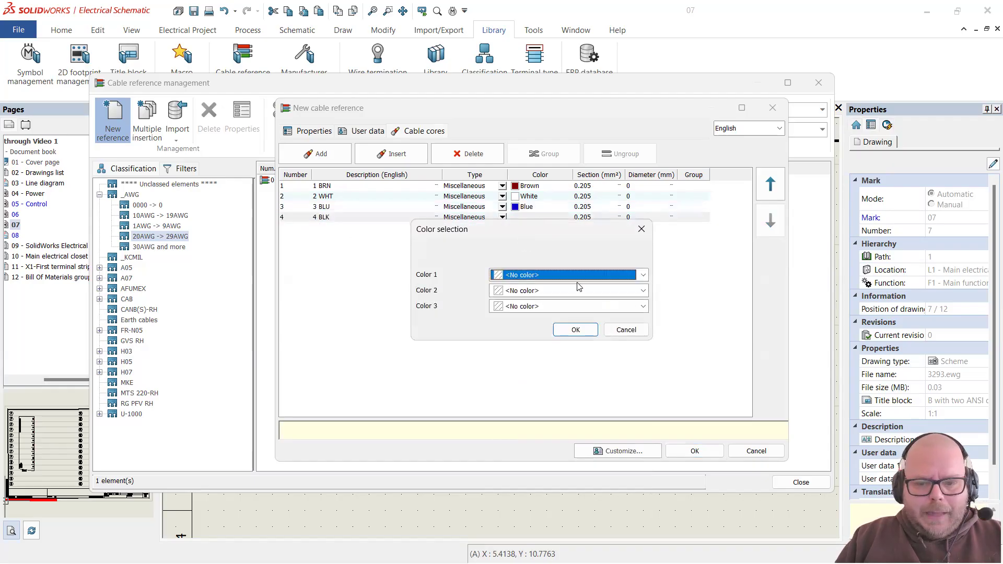
click(643, 275)
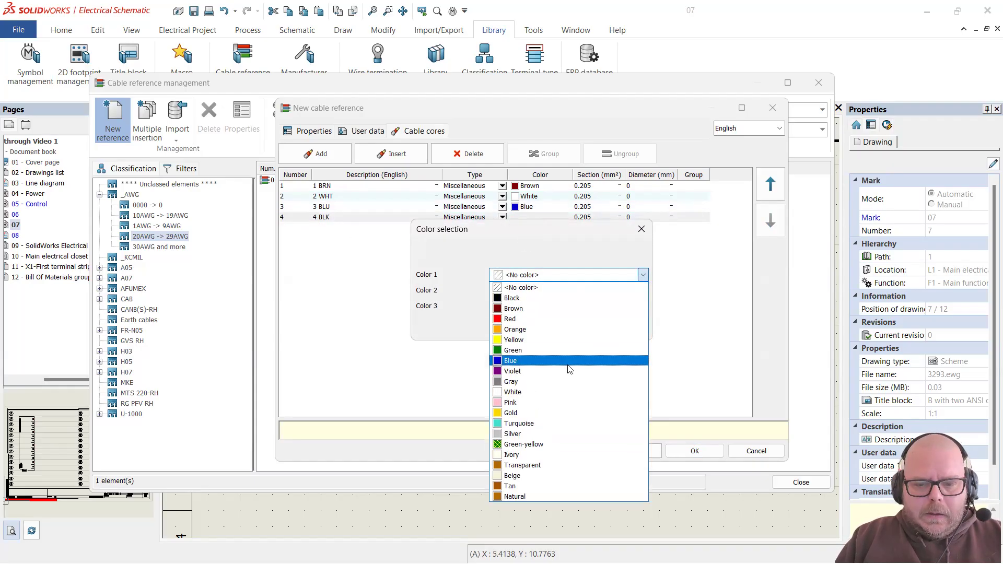
click(541, 298)
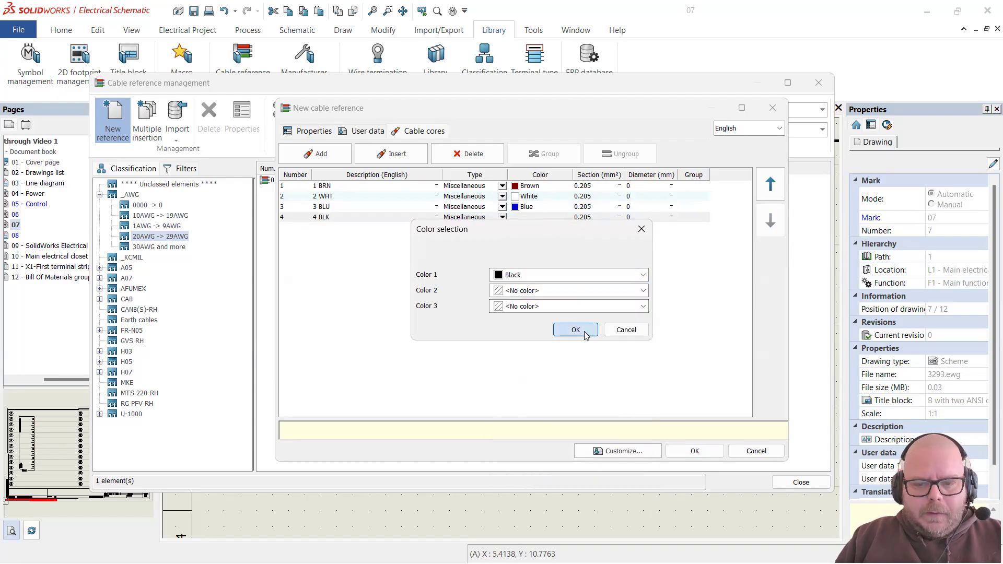
click(575, 330)
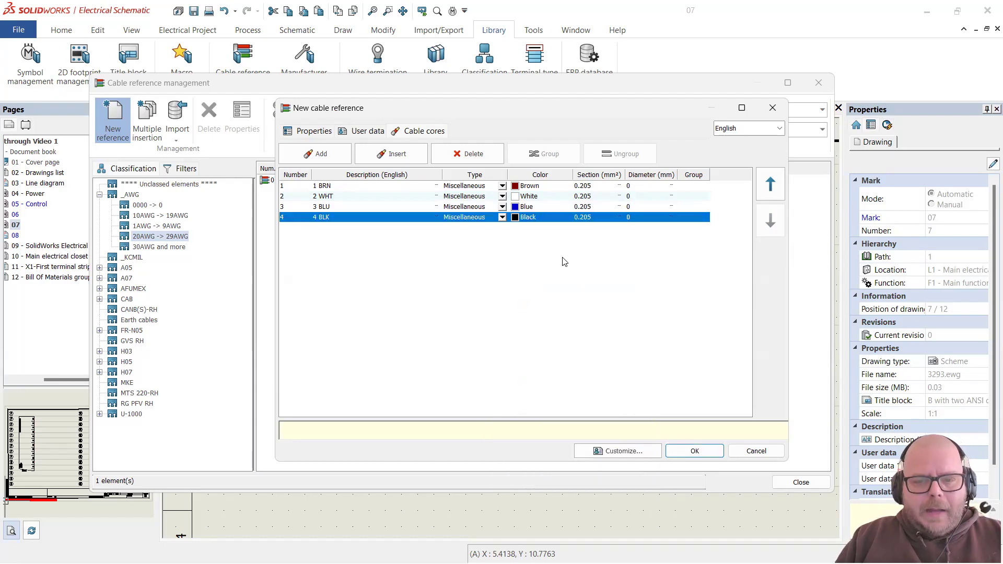
click(684, 186)
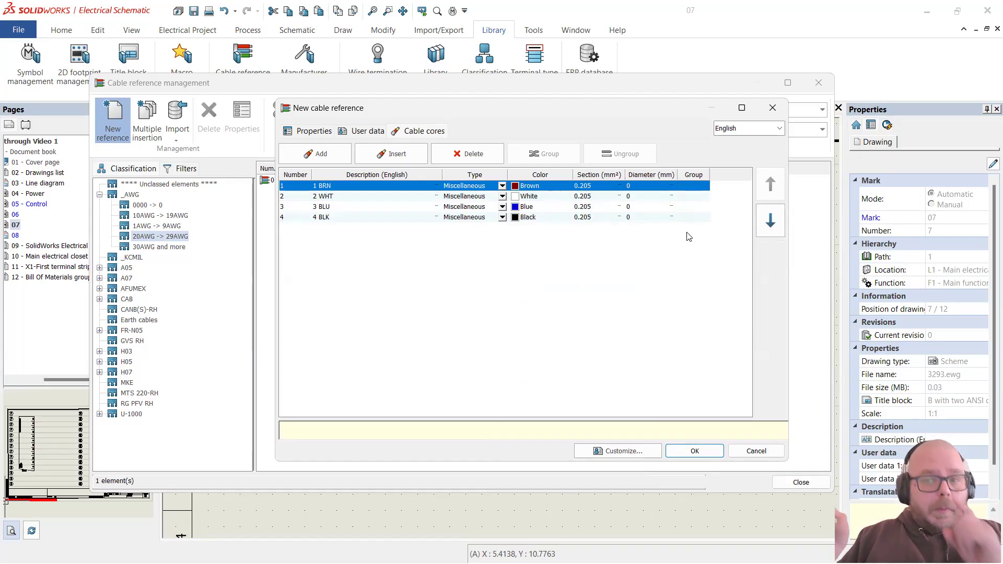
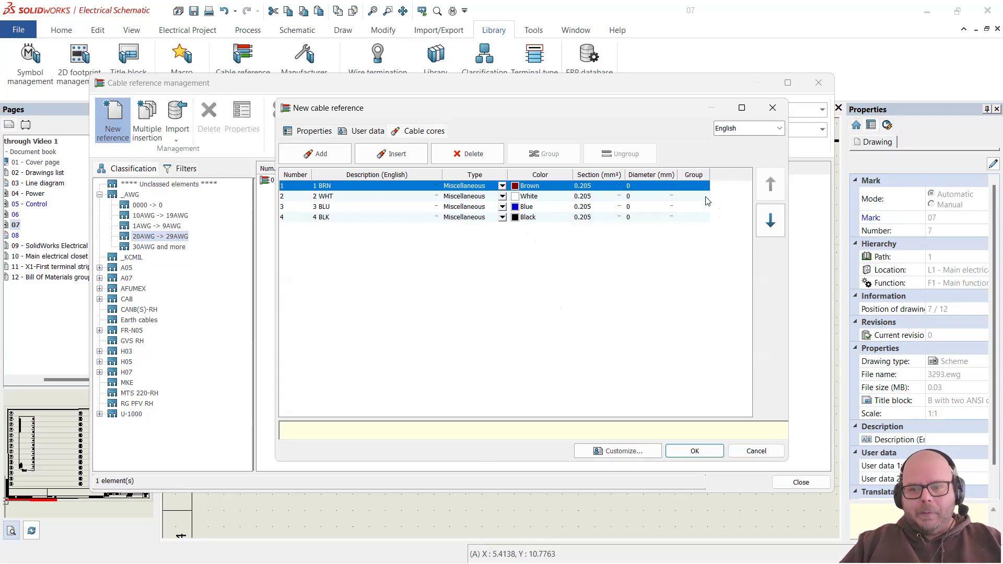
Step: Save the four-core RKT/LED F 4-646/2M cable reference and close Cable reference management
click(678, 279)
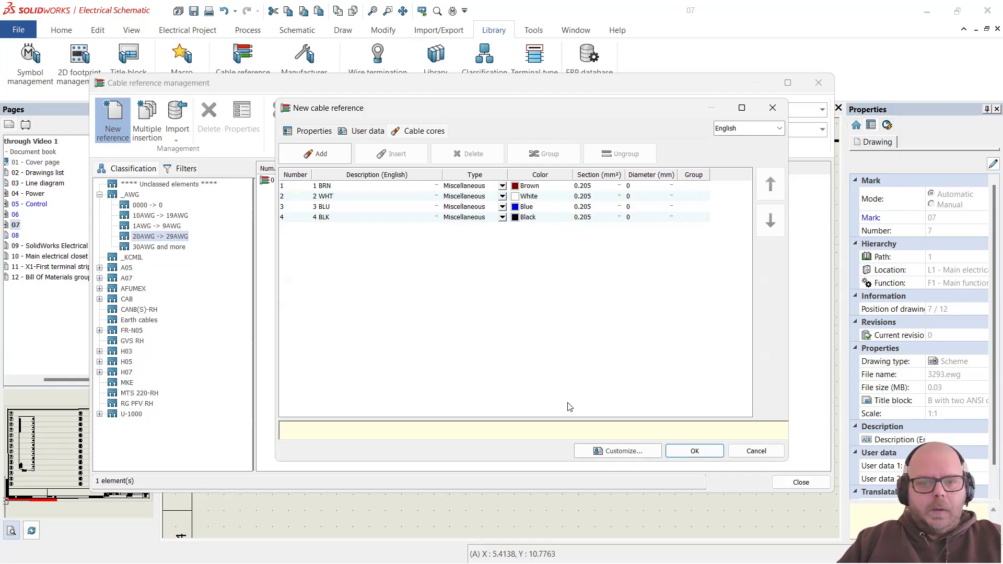
click(691, 457)
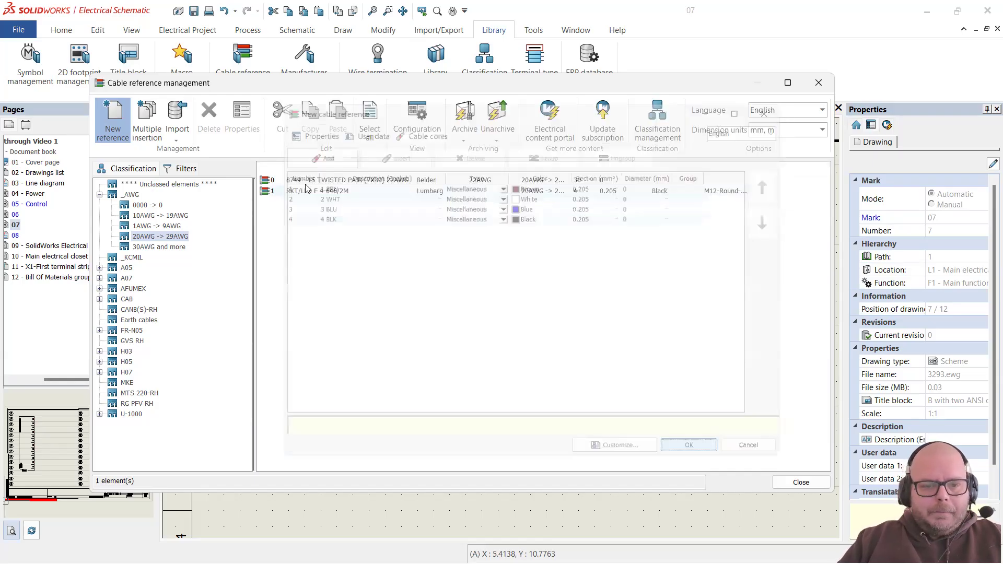
click(331, 192)
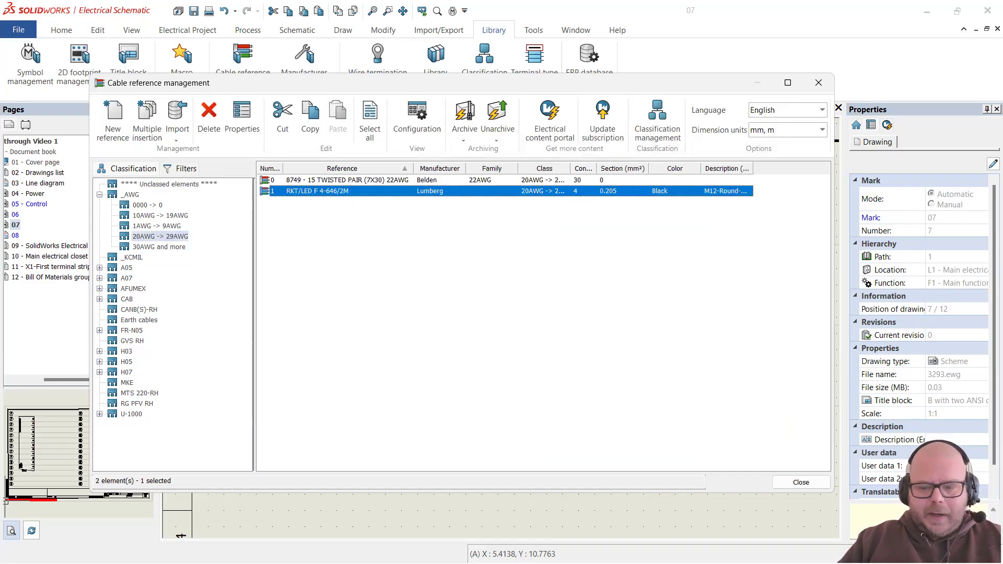
click(801, 482)
scroll(705, 256, down, 3)
scroll(551, 256, up, 2)
scroll(551, 256, up, 2)
scroll(553, 277, down, 2)
scroll(561, 300, up, 3)
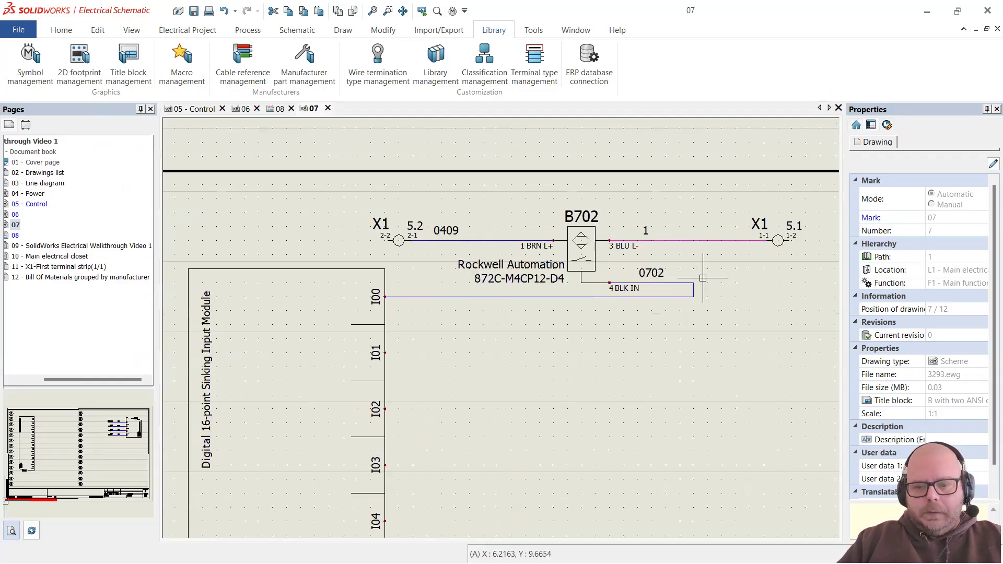
Step: Start associating cable cores with wire 0702 using a new cable
right_click(562, 301)
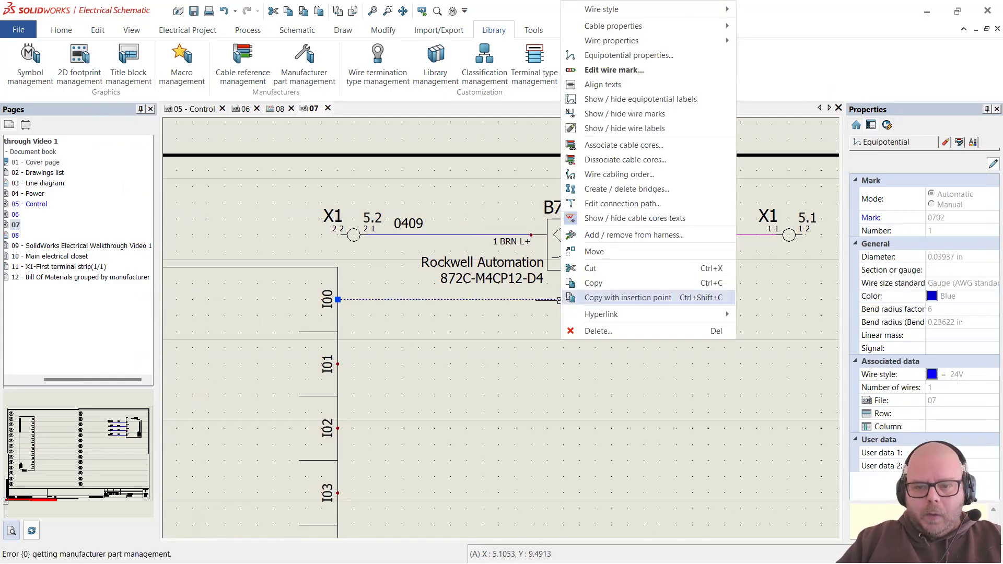
click(649, 146)
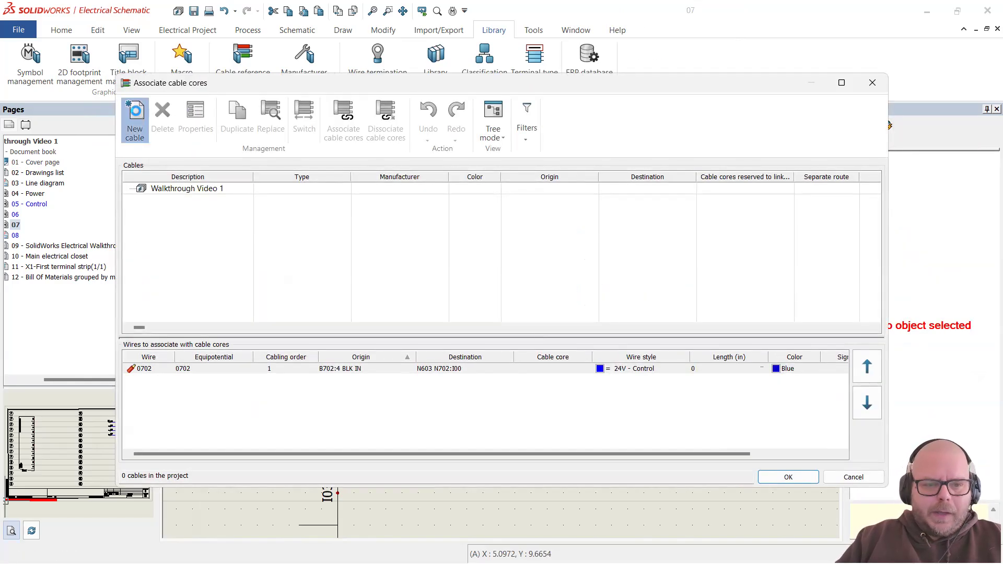
click(134, 121)
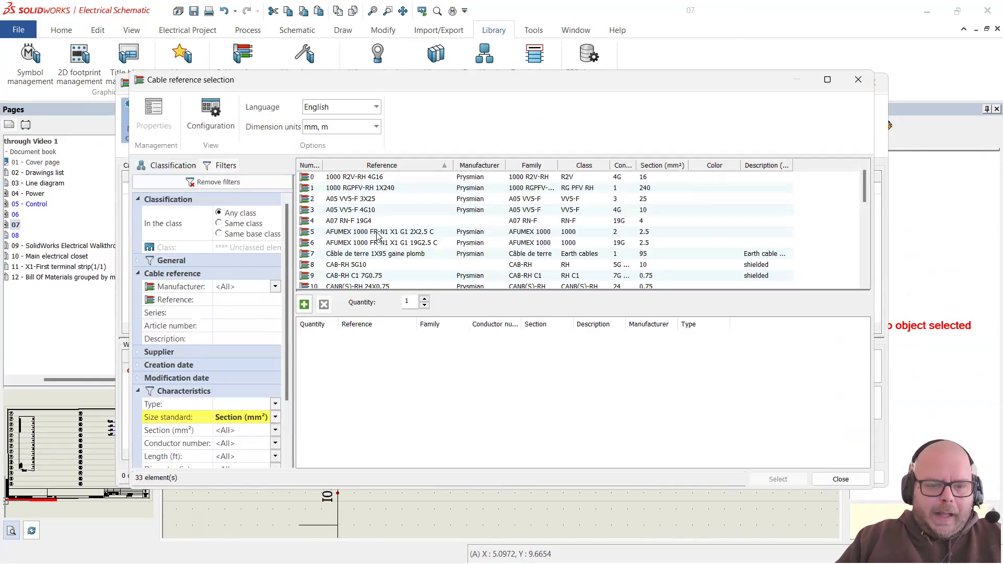
Step: Filter references to manufacturer Lumberg and select the RKT/LED F 4-646/2M cable
click(275, 417)
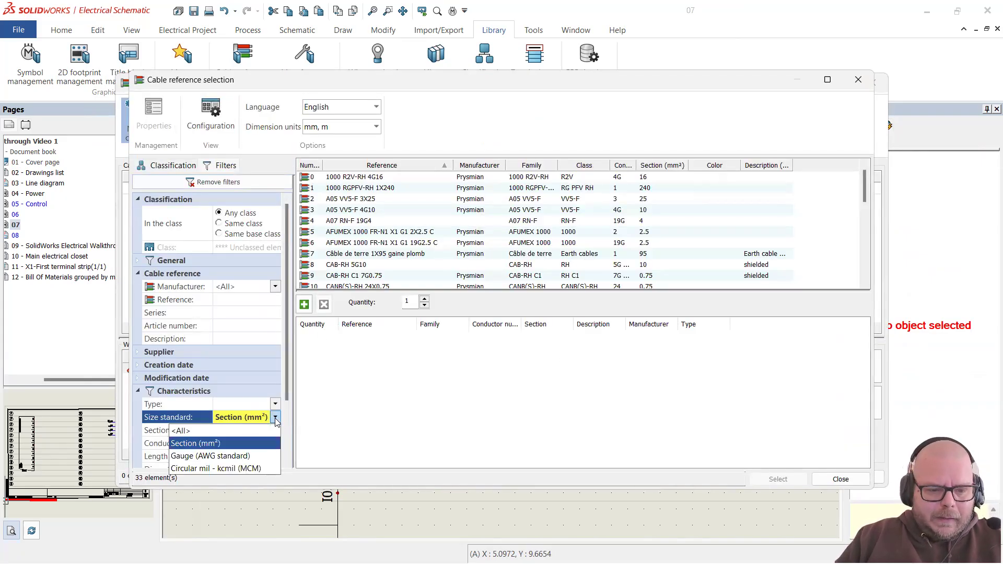
click(242, 457)
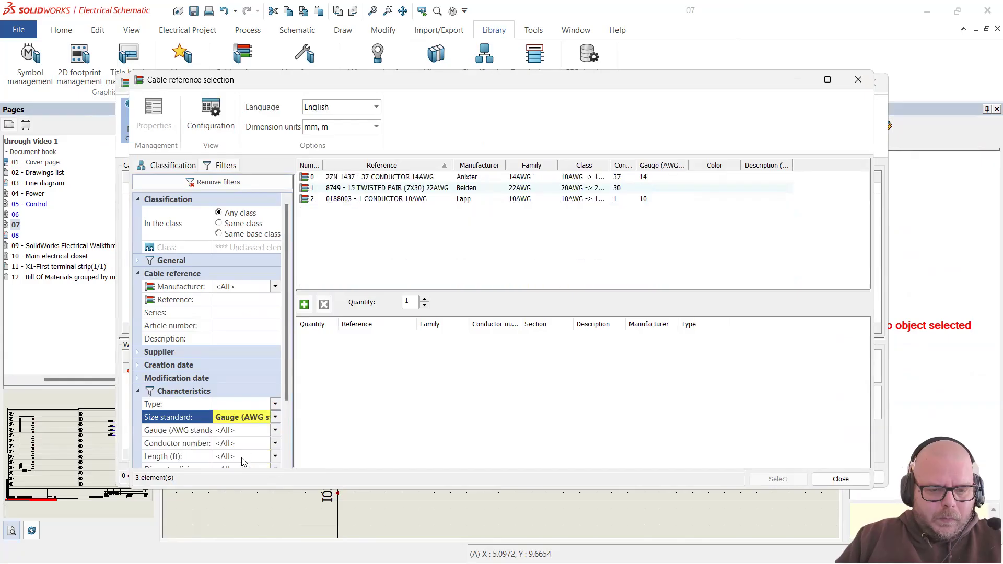
click(275, 417)
click(218, 431)
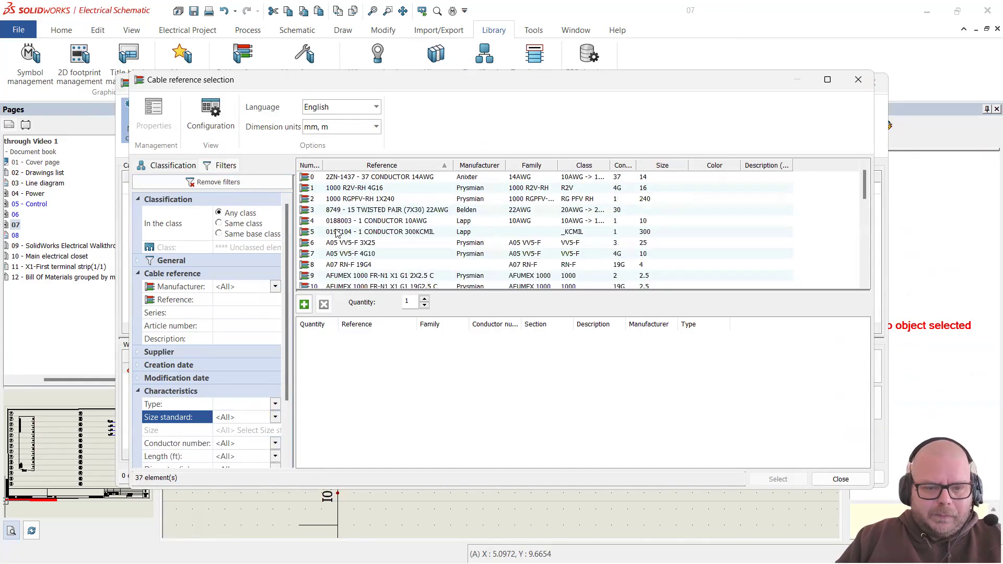
click(274, 287)
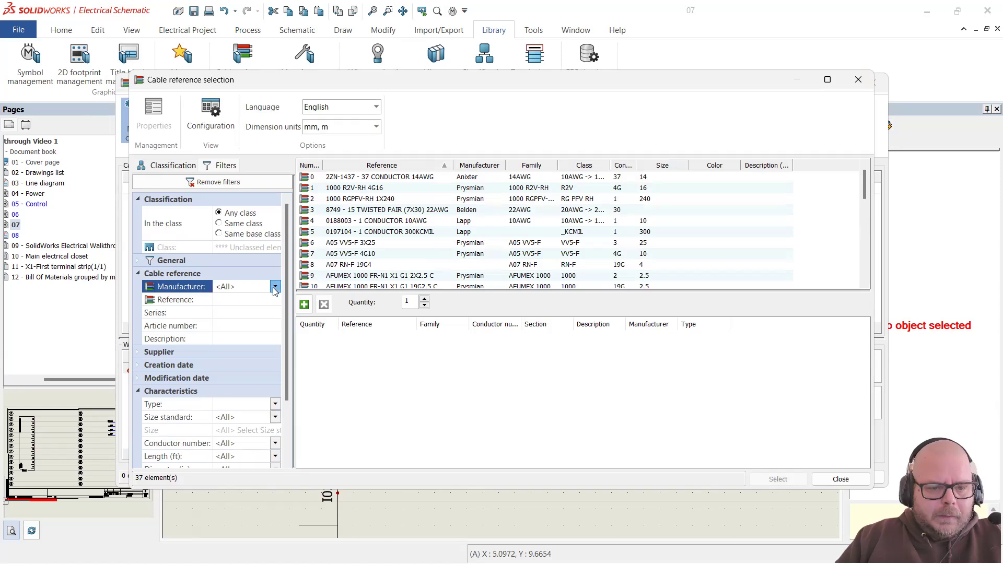
click(238, 375)
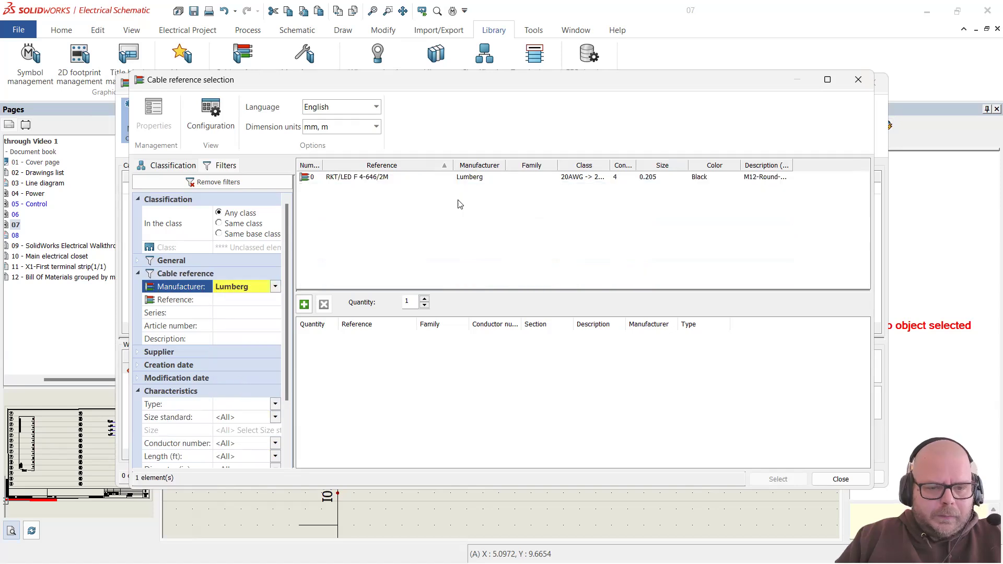
click(378, 178)
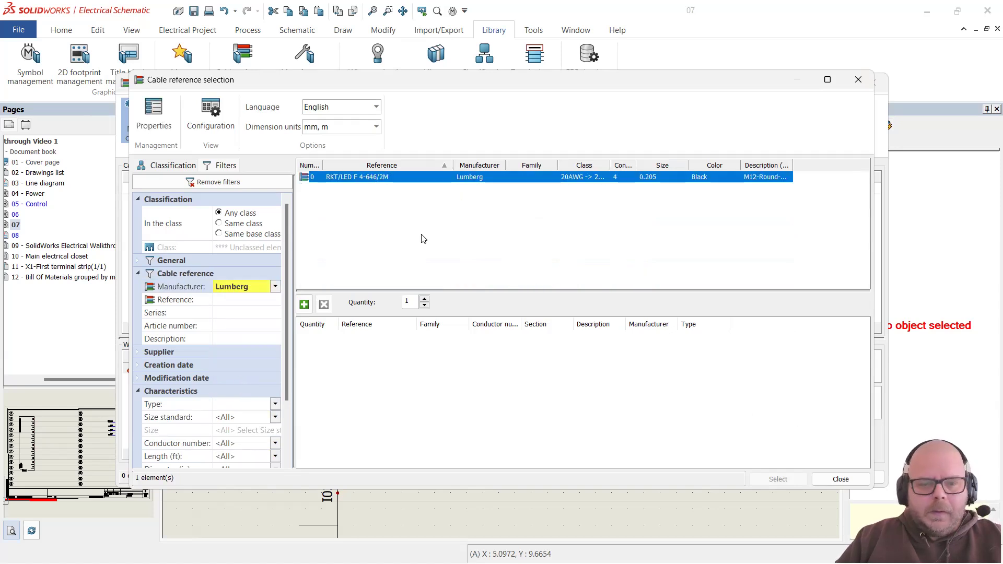
double_click(418, 177)
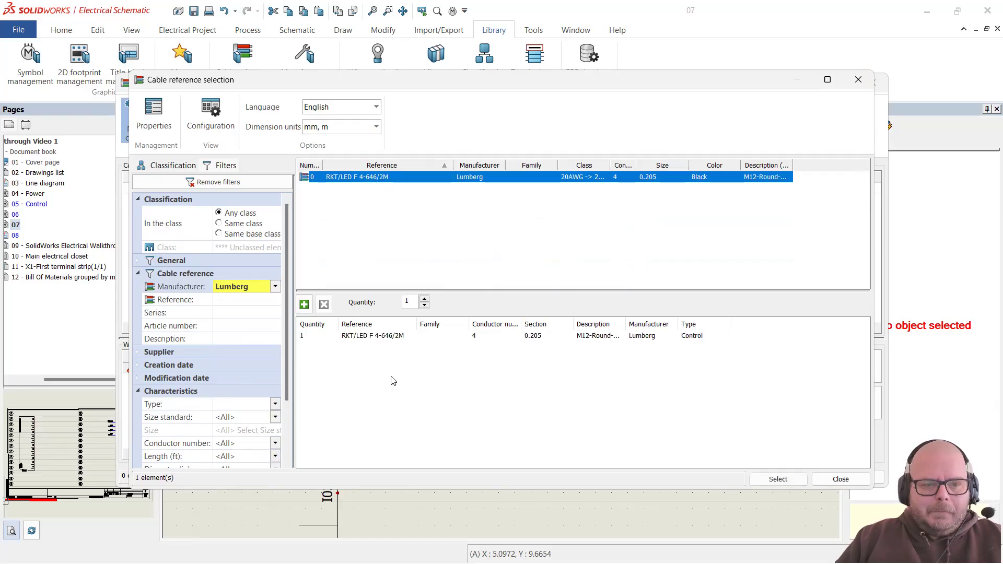
click(777, 479)
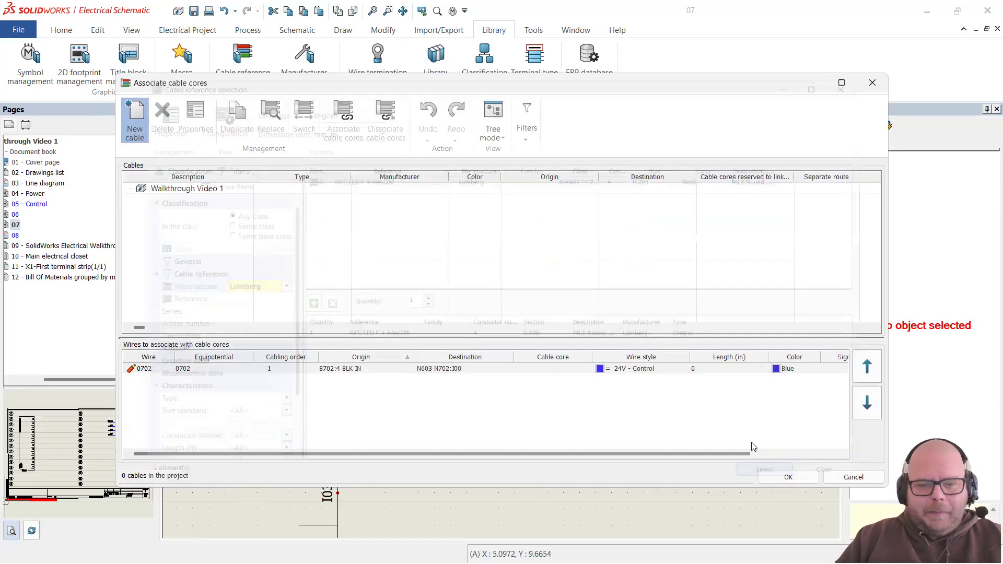
Step: Under F1 - Main function, associate wire 0702 with CBL1 core 4 BLK and confirm
click(142, 200)
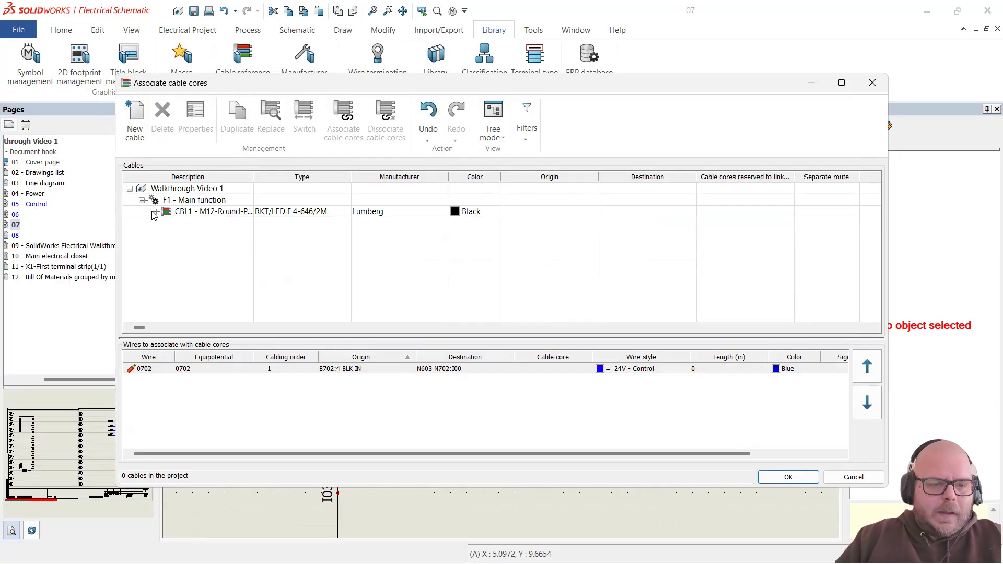
click(153, 211)
click(218, 212)
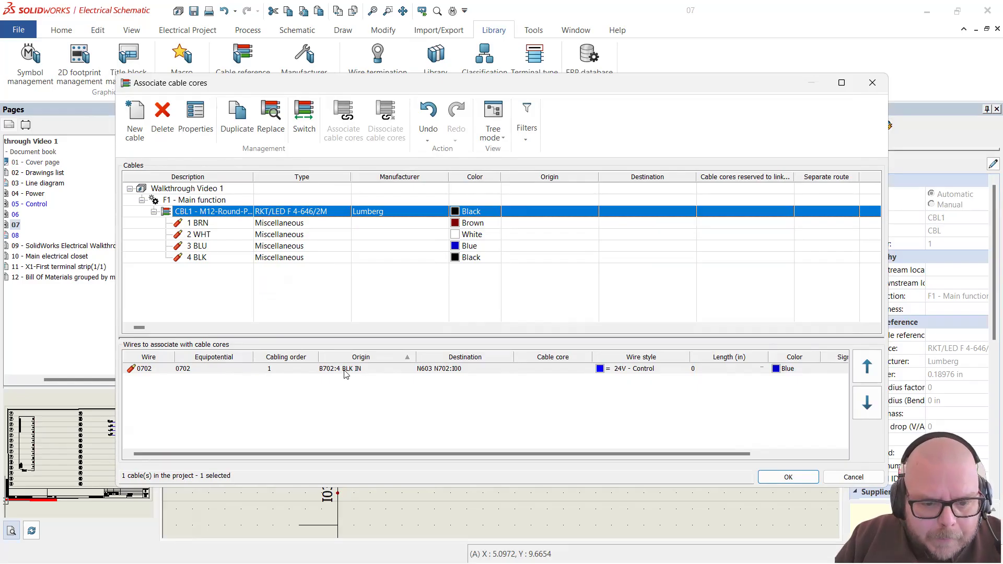
click(228, 259)
double_click(235, 258)
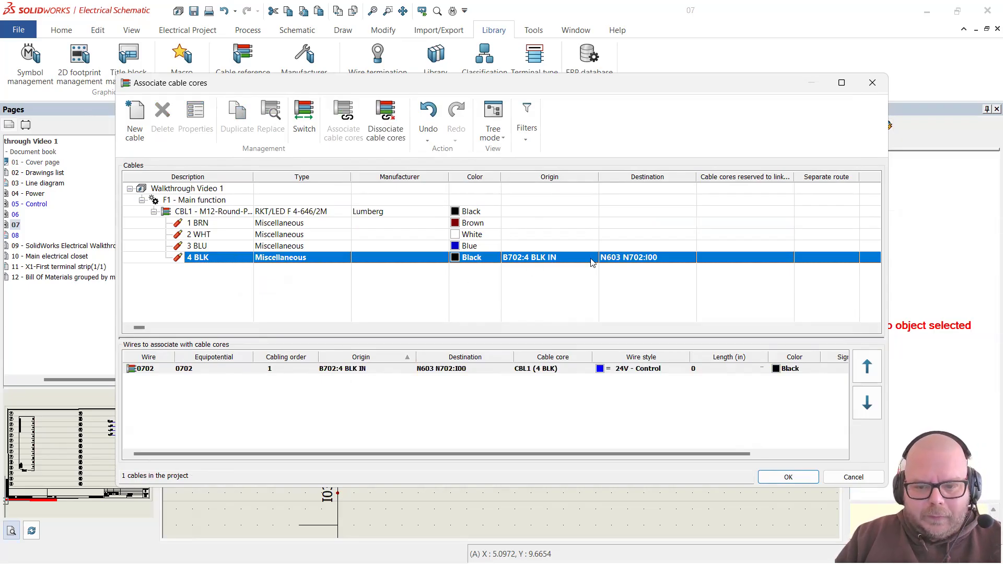
click(798, 479)
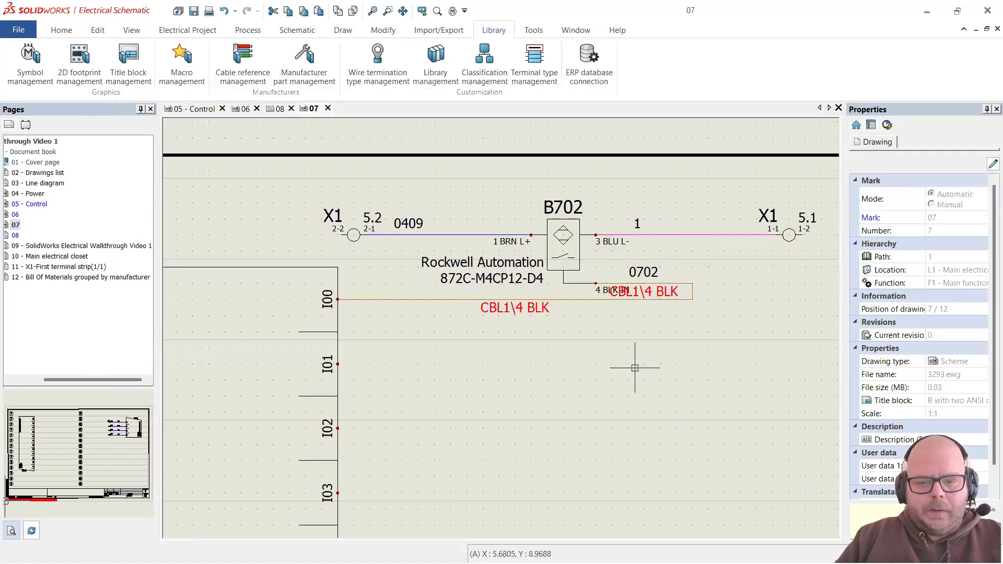
Step: Hide the overlapping cable core text on cable CBL1
scroll(509, 312, up, 4)
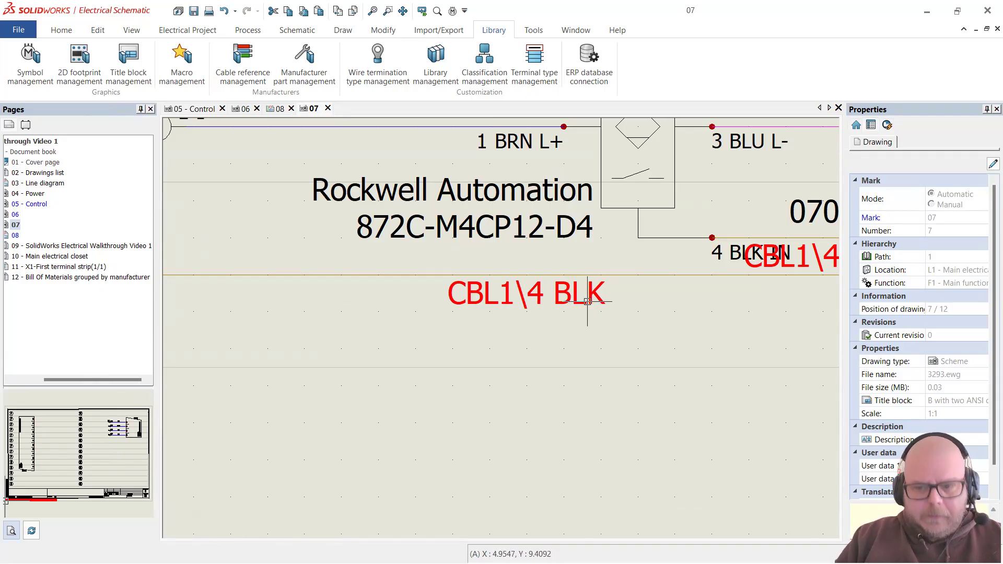
scroll(587, 301, down, 2)
scroll(756, 334, up, 2)
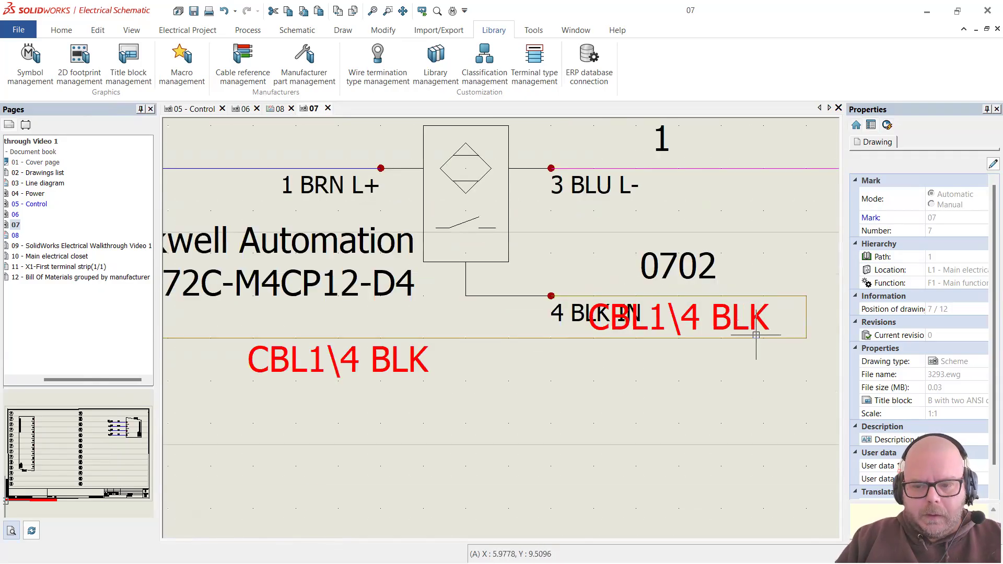
click(703, 295)
right_click(730, 295)
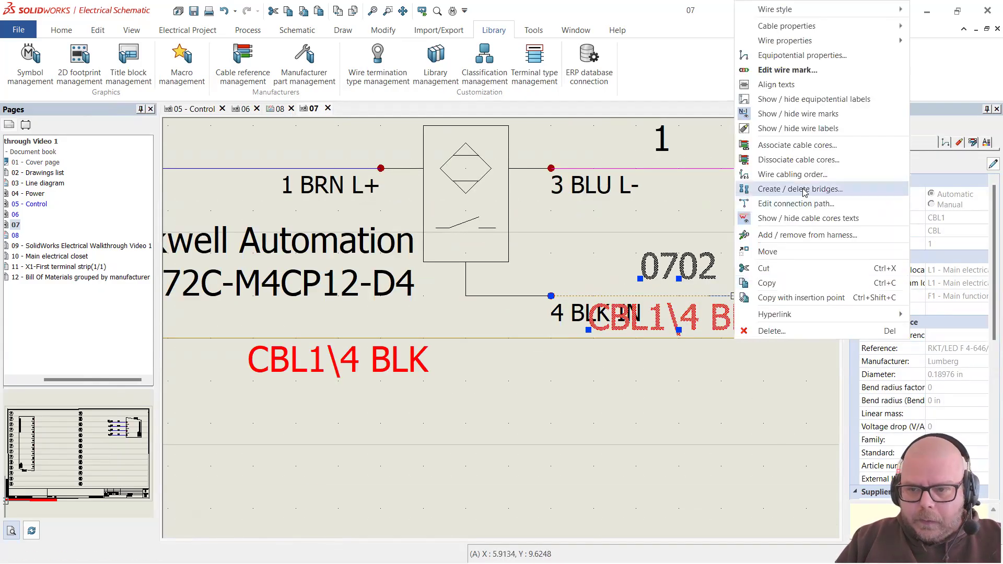
click(781, 219)
key(Escape)
Step: Show the 0702 wire mark on cable CBL1
scroll(706, 402, down, 3)
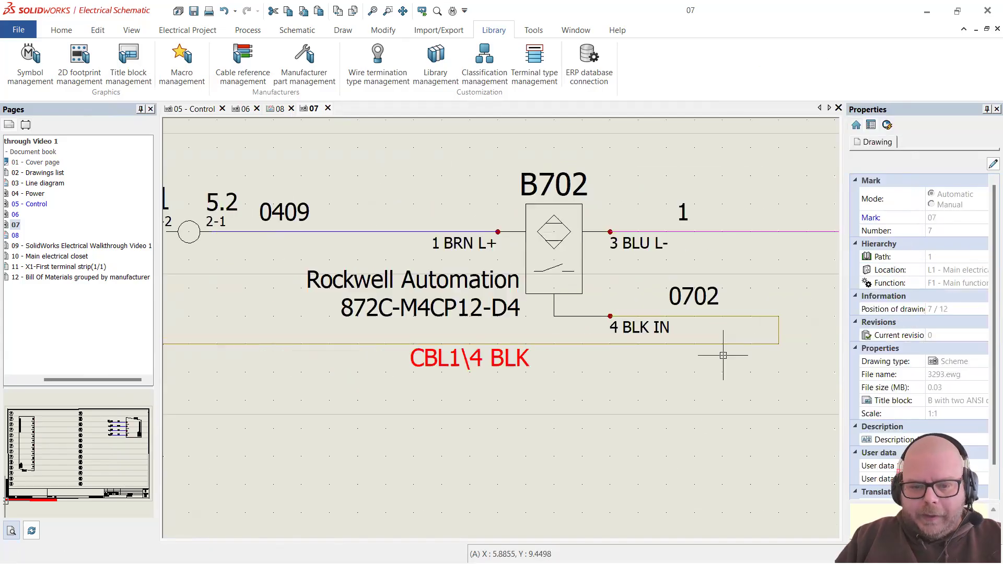
scroll(566, 348, up, 3)
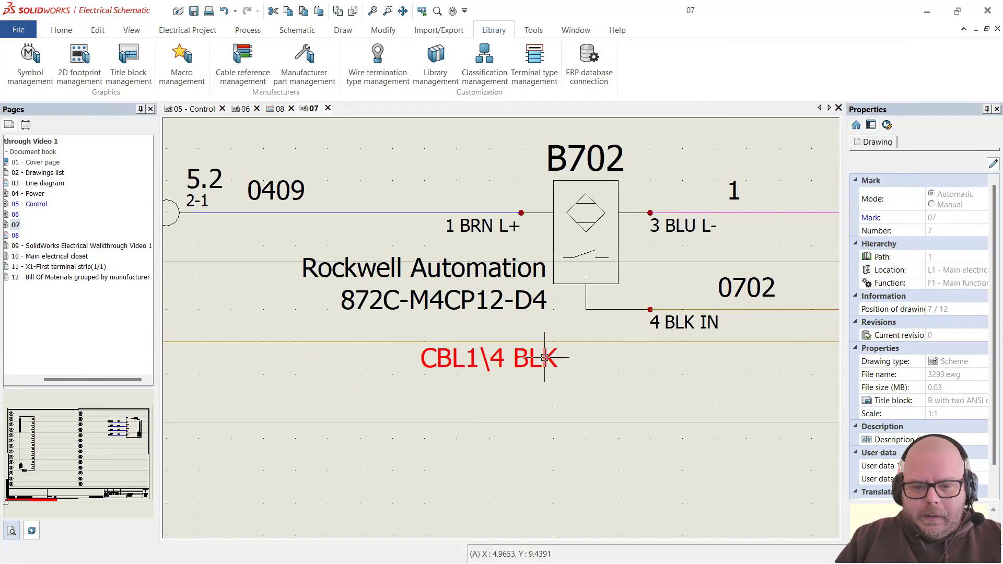
right_click(572, 335)
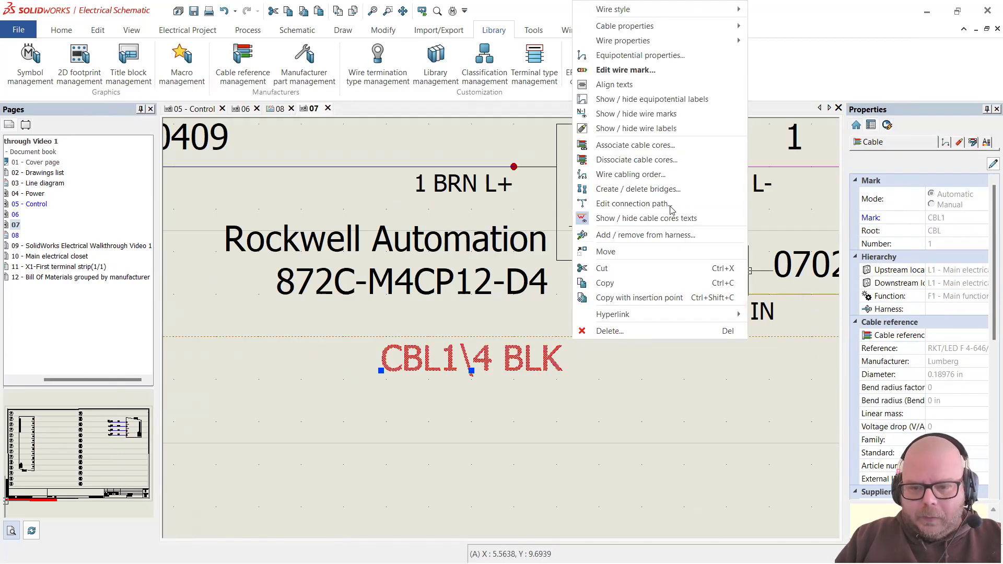
click(659, 114)
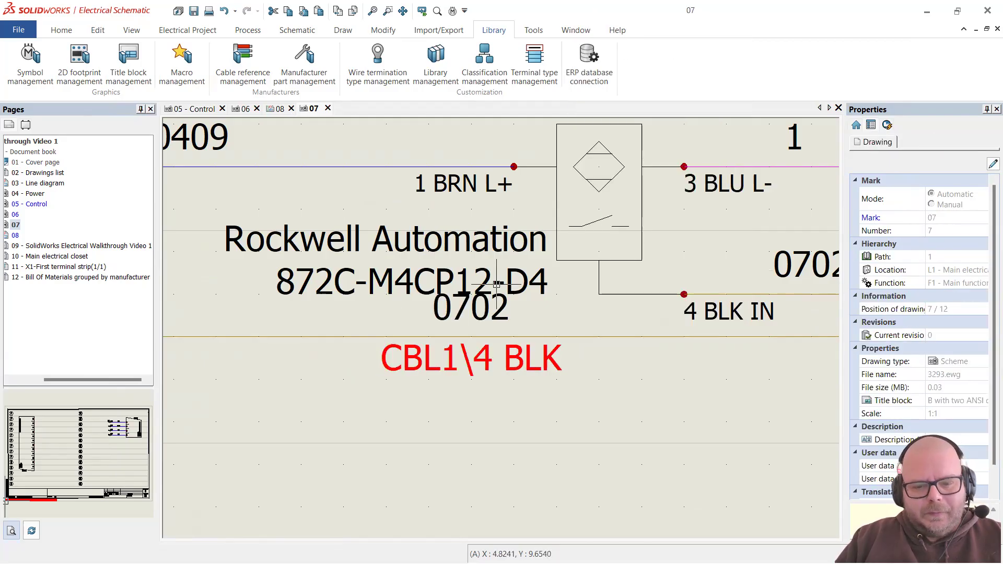
scroll(530, 324, down, 3)
scroll(533, 322, down, 2)
scroll(533, 322, up, 5)
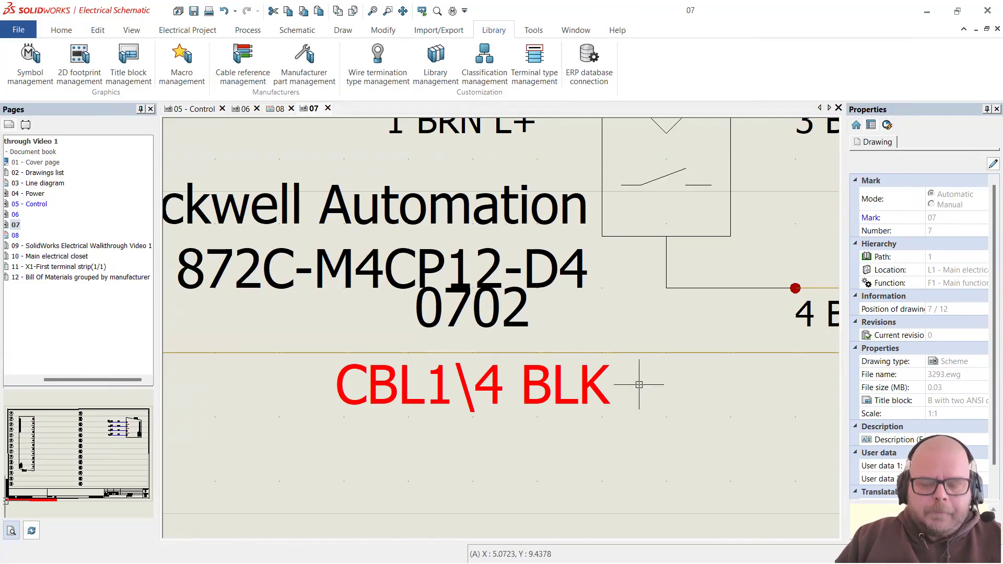
Step: Check the CBL1\4 BLK cable label's properties and inspect the area around sensor B702
click(538, 406)
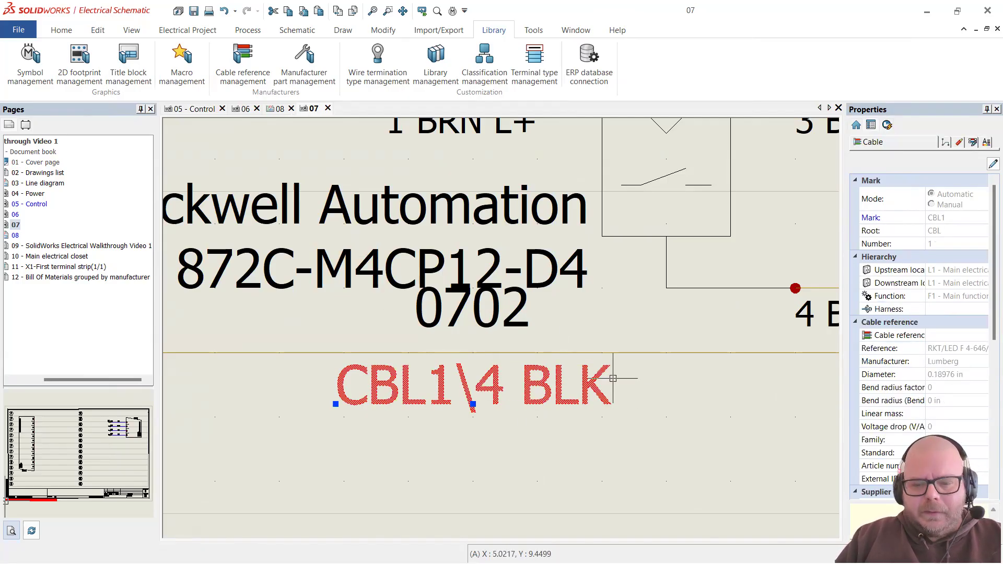
scroll(483, 368, down, 3)
scroll(483, 368, down, 2)
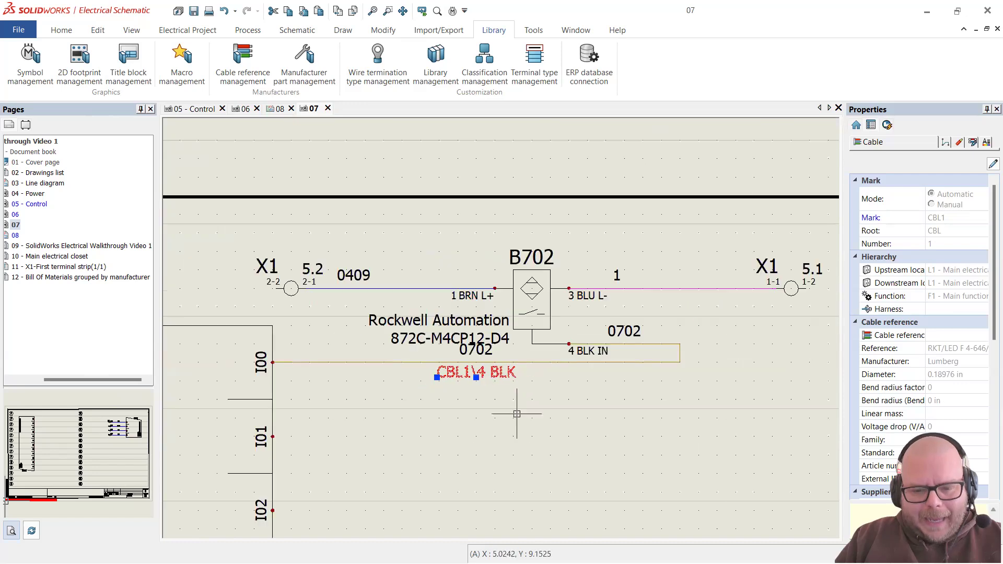
key(Escape)
scroll(521, 385, up, 2)
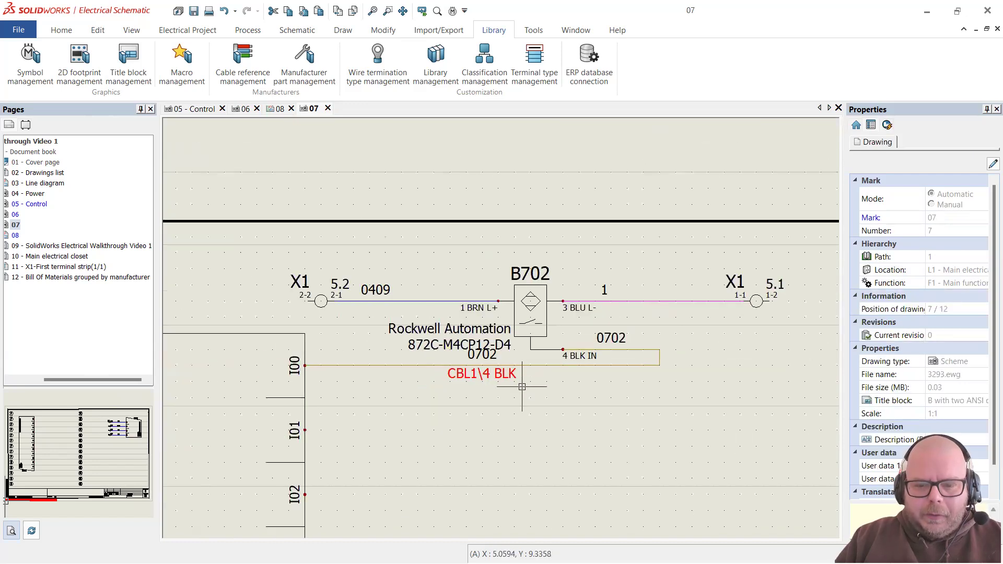
scroll(523, 384, down, 1)
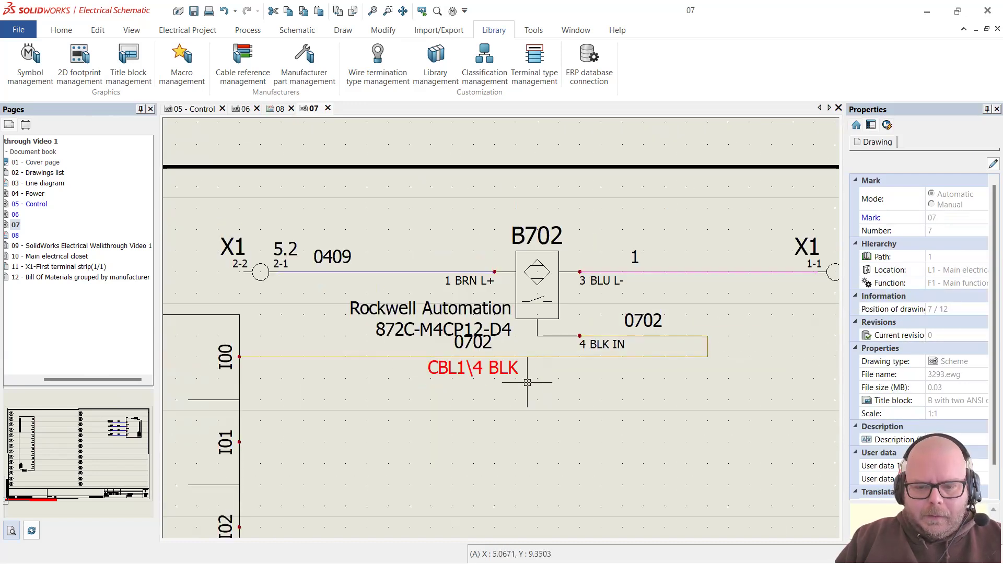
scroll(709, 385, down, 2)
scroll(493, 380, up, 2)
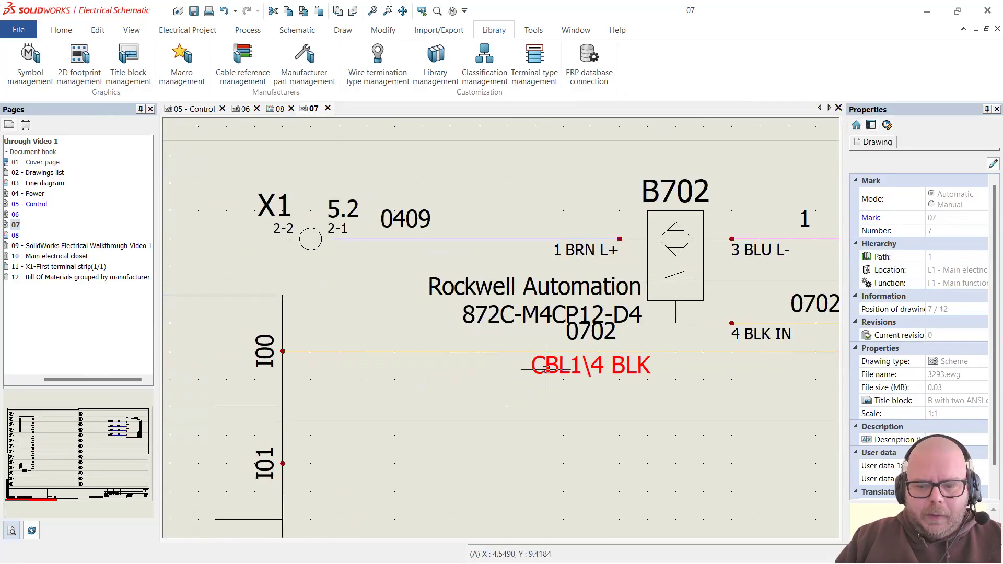
scroll(435, 367, down, 1)
scroll(549, 375, up, 1)
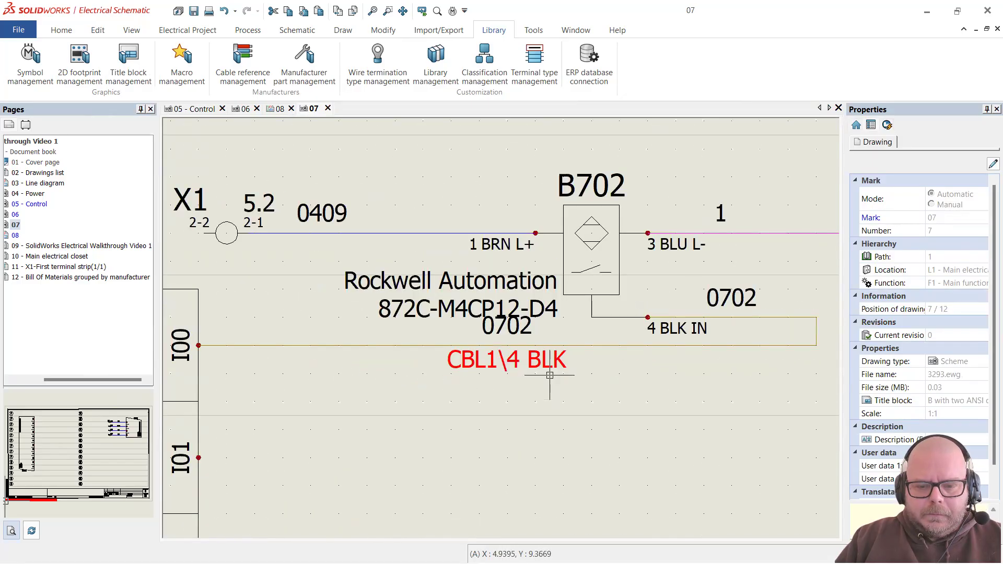
scroll(468, 233, down, 2)
scroll(362, 231, up, 2)
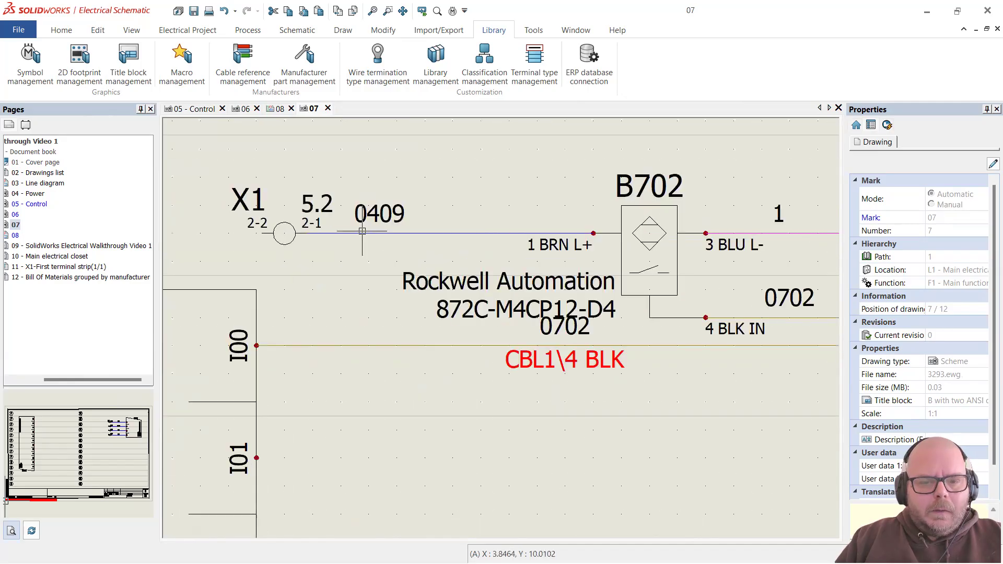
Step: Select wires 0409 and 1 and open Associate cable cores for them
click(453, 233)
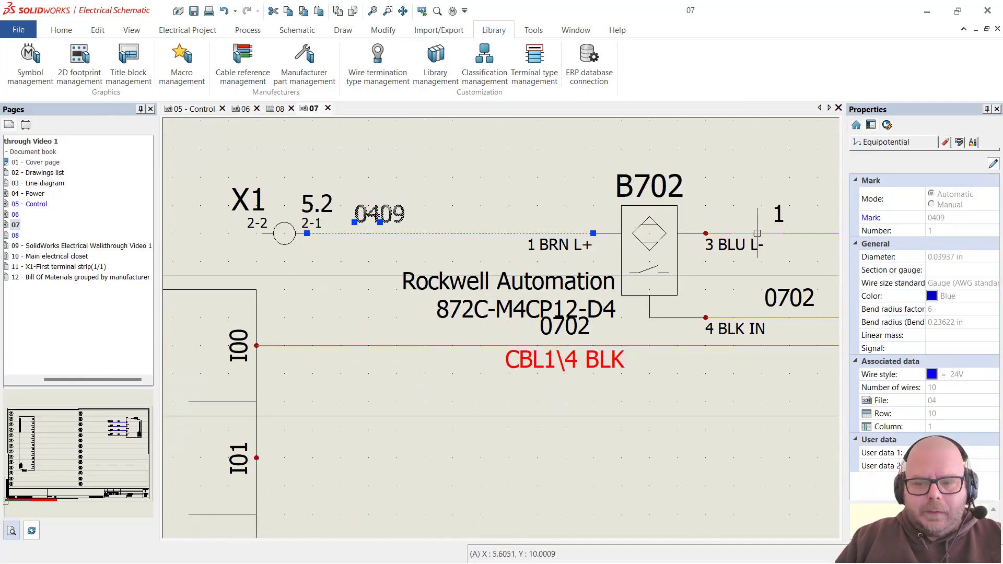
key(Escape)
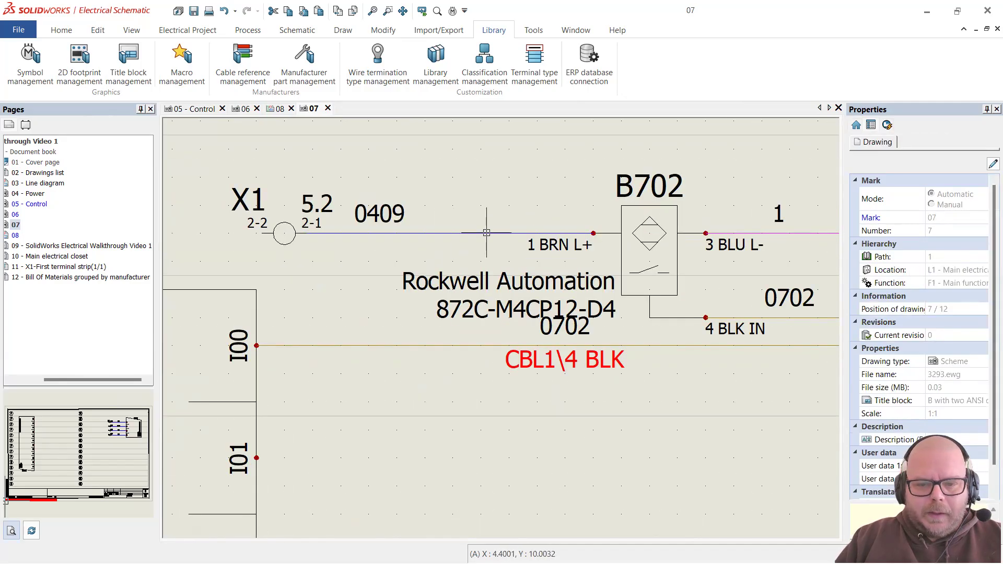
right_click(486, 233)
key(Escape)
key(Escape)
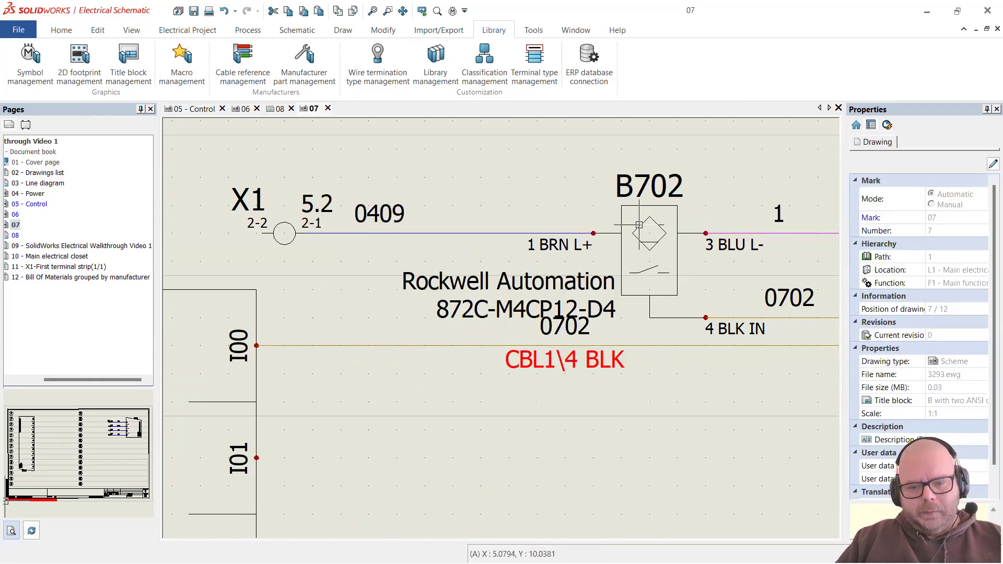
click(508, 232)
click(749, 233)
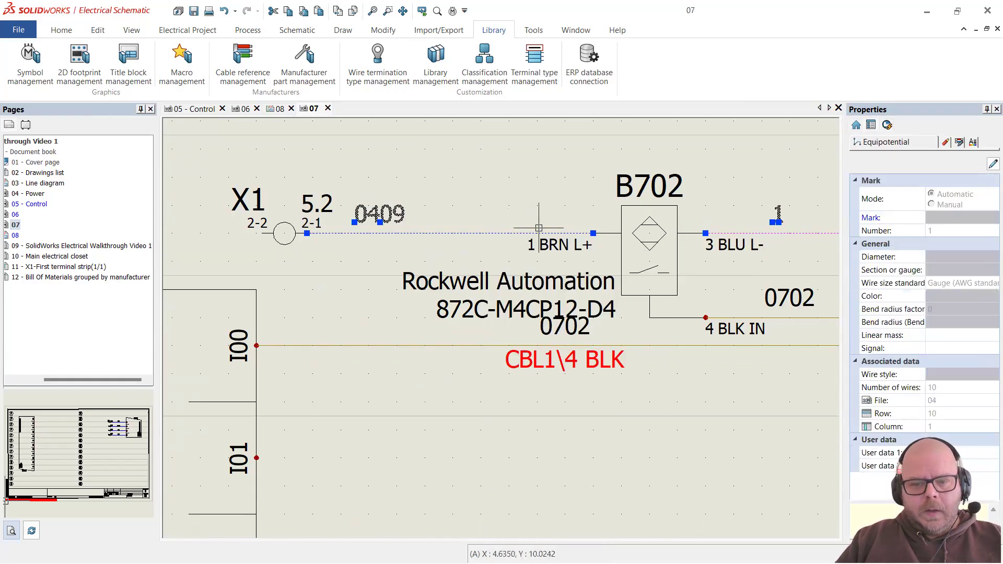
right_click(522, 233)
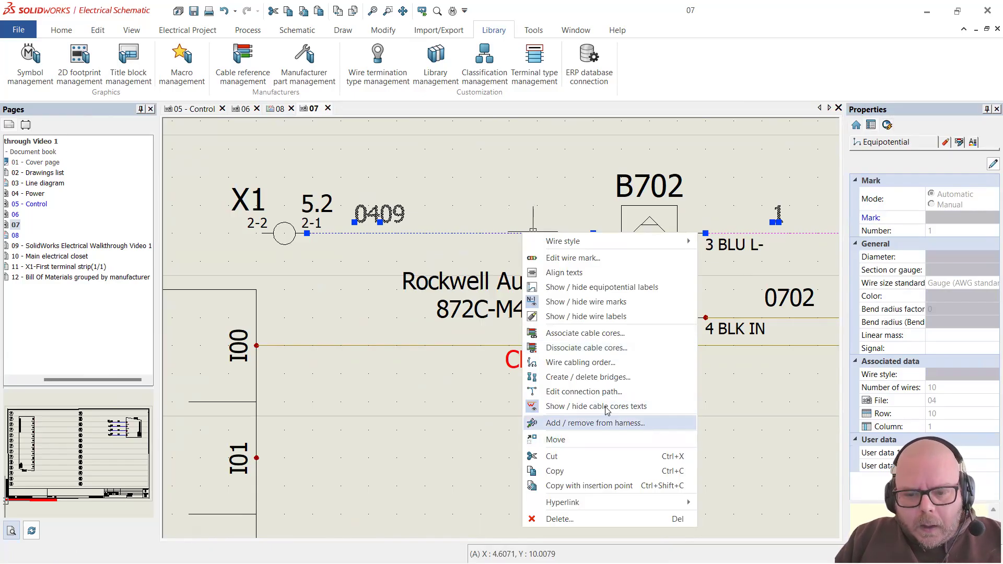
click(608, 334)
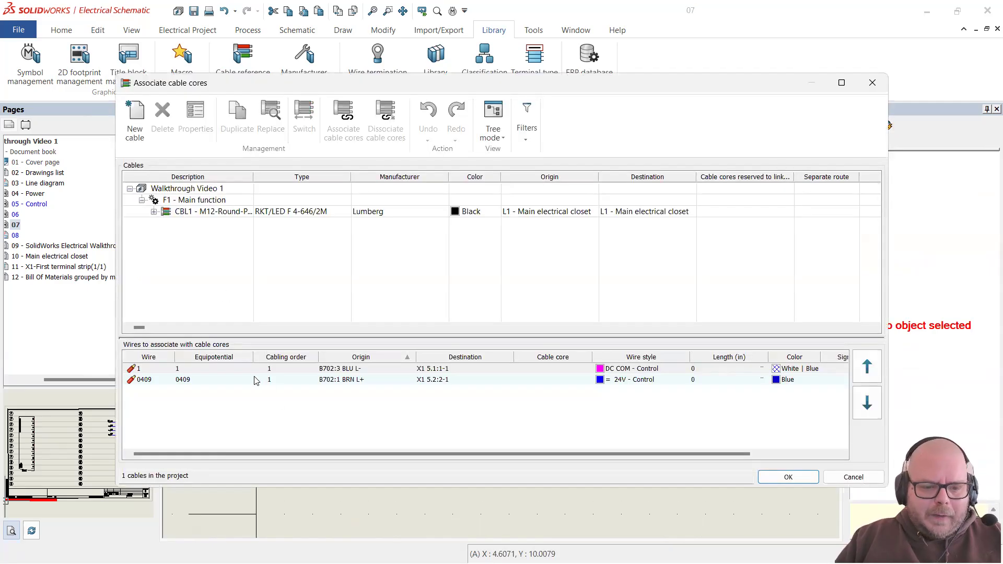
Step: Expand CBL1's cores and compare them with the cable pinout in the datasheet PDF
click(232, 379)
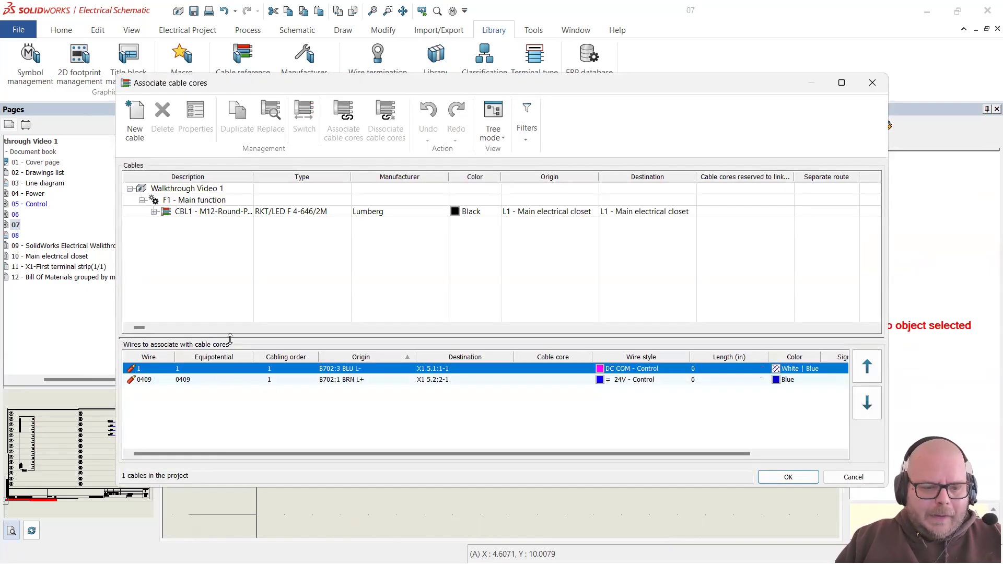
click(154, 212)
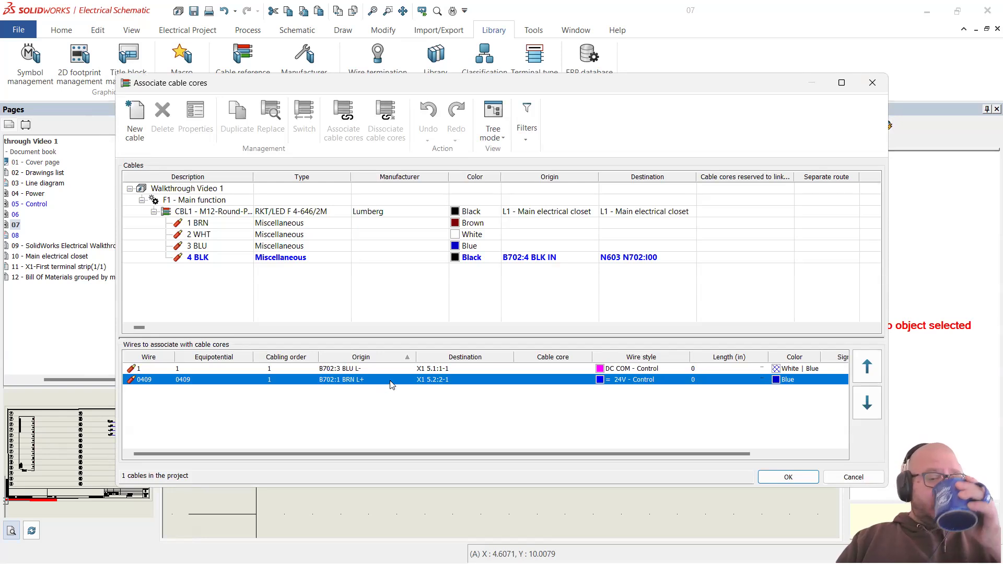
click(288, 369)
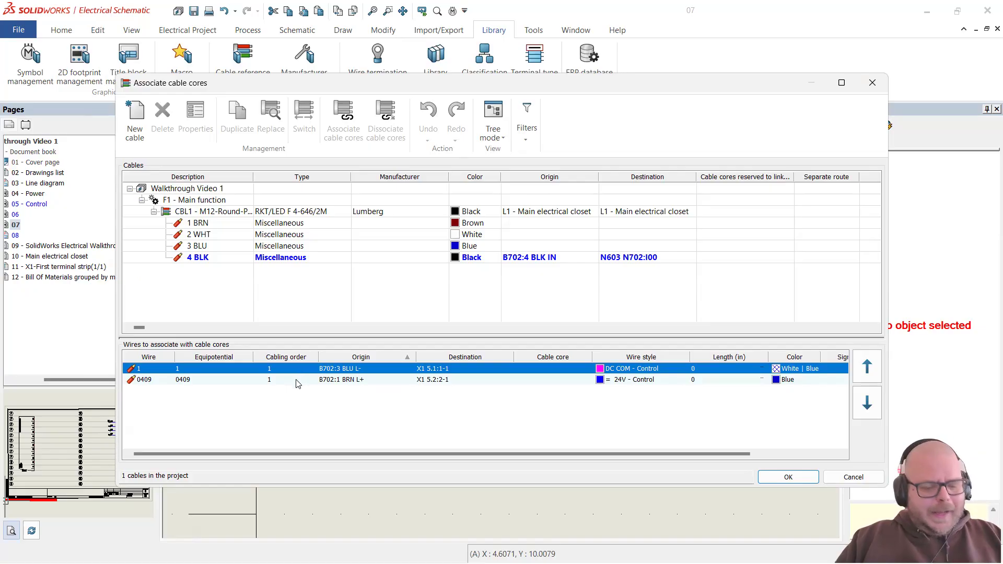
key(alt+Tab)
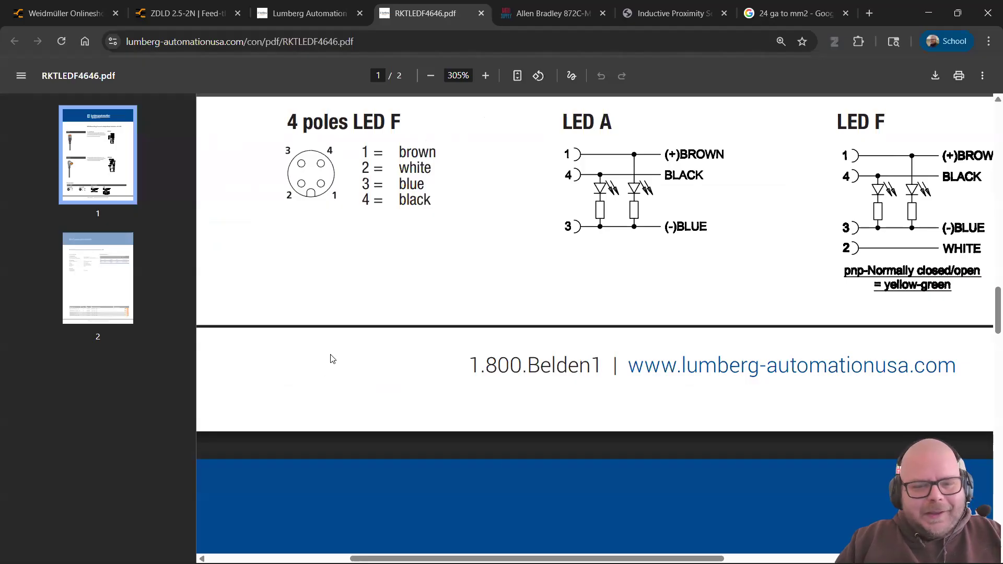
scroll(333, 358, up, 1)
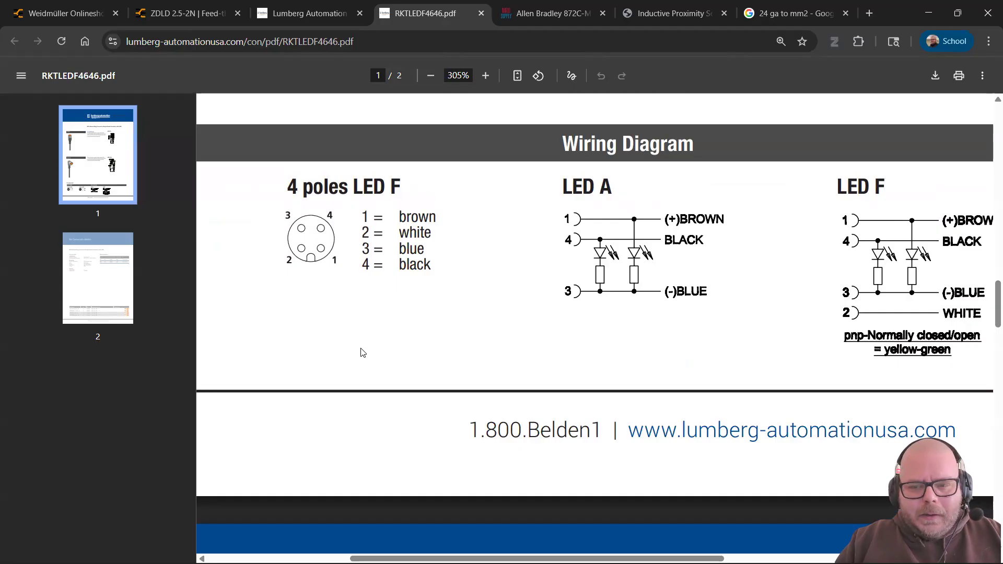
key(alt+Tab)
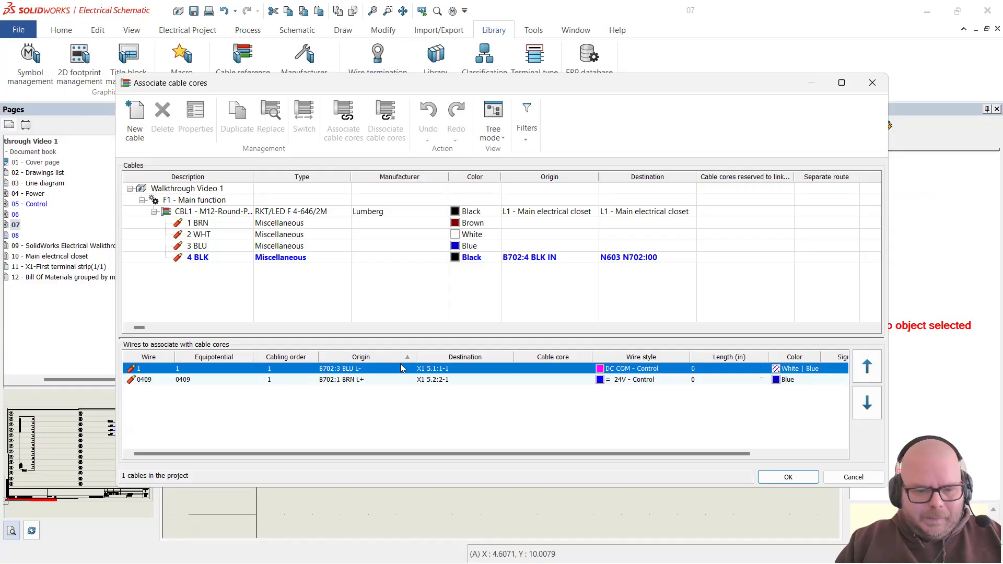
Step: Assign wire 0409 to core 1 BRN and wire 1 to core 3 BLU
click(342, 380)
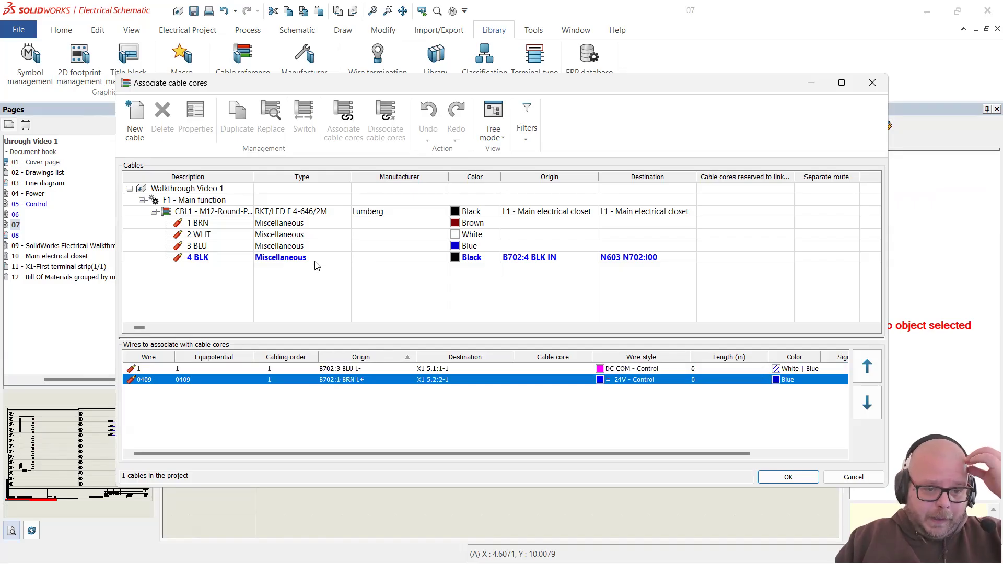
double_click(285, 224)
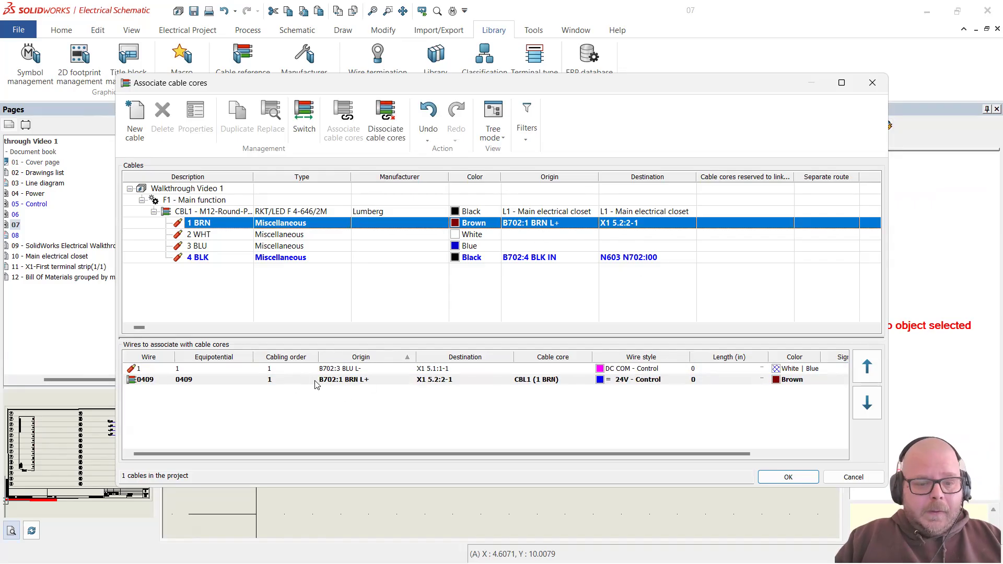
click(370, 369)
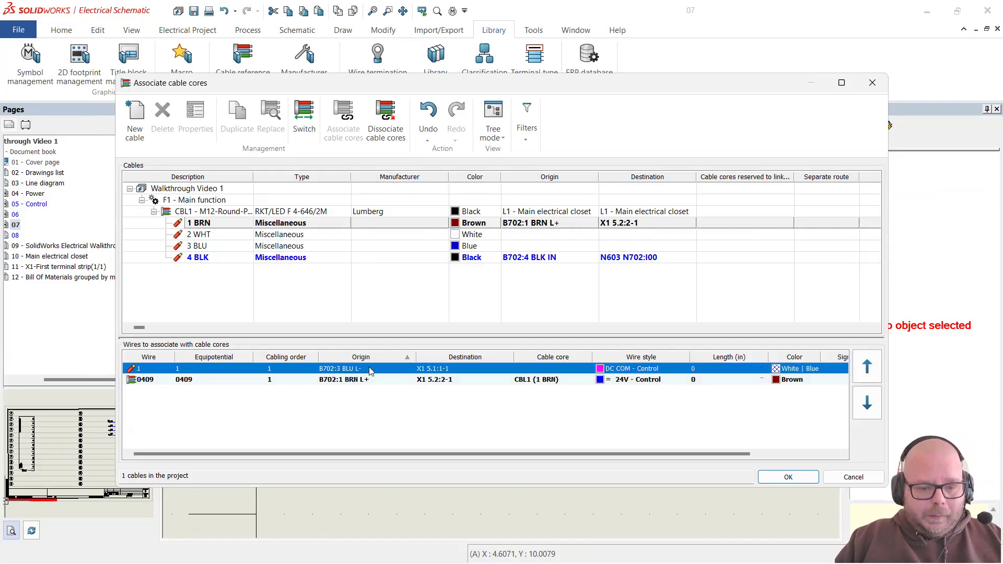
double_click(278, 247)
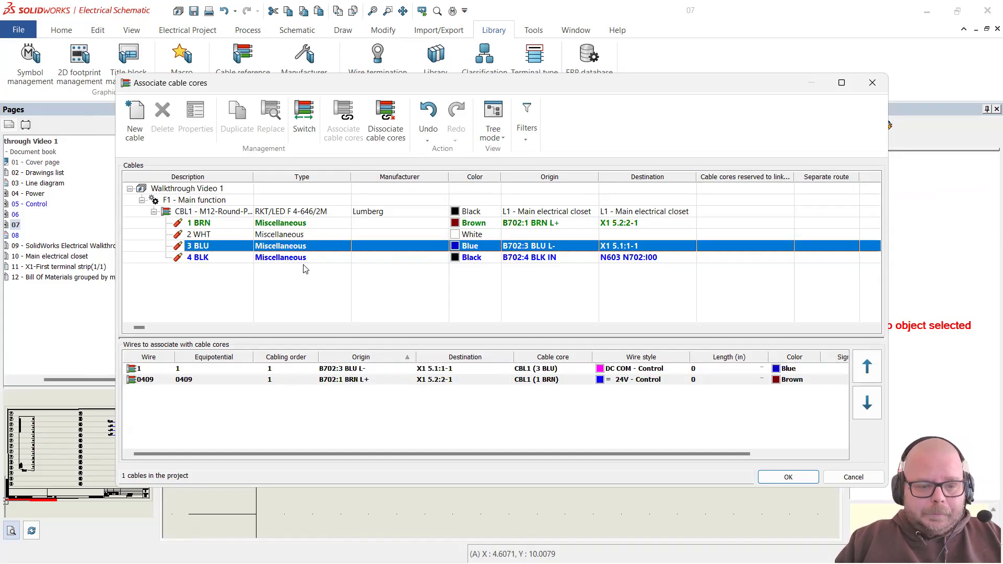
click(800, 483)
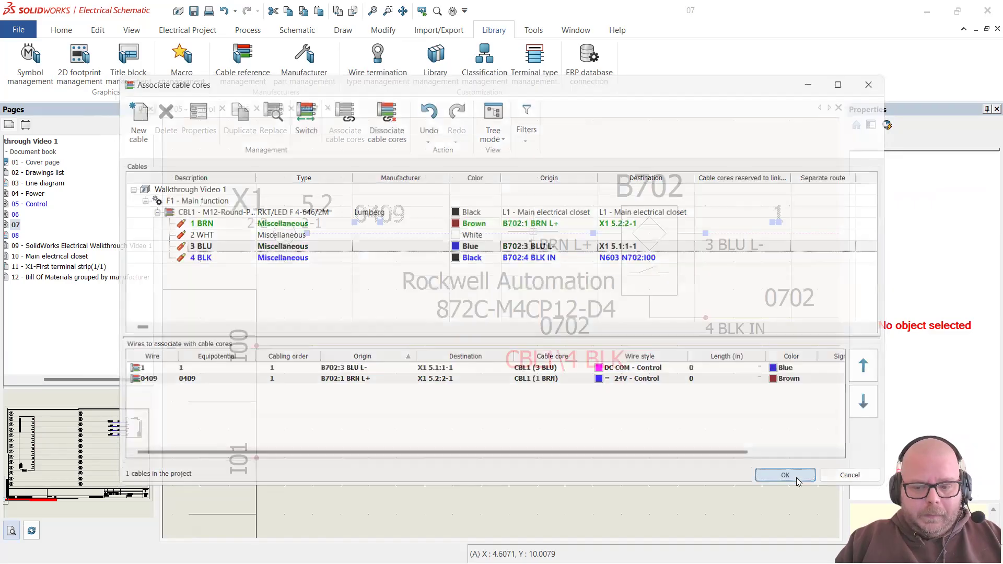
key(Escape)
scroll(368, 364, down, 1)
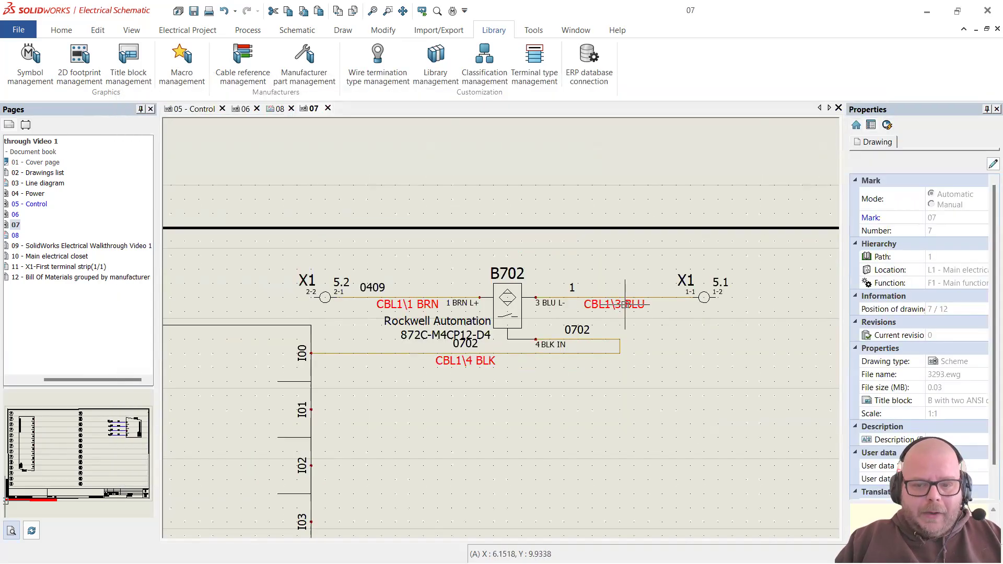
Step: Check X1 terminal 2-2/2-1, then switch to the Schematic ribbon
scroll(627, 301, up, 1)
scroll(496, 303, down, 2)
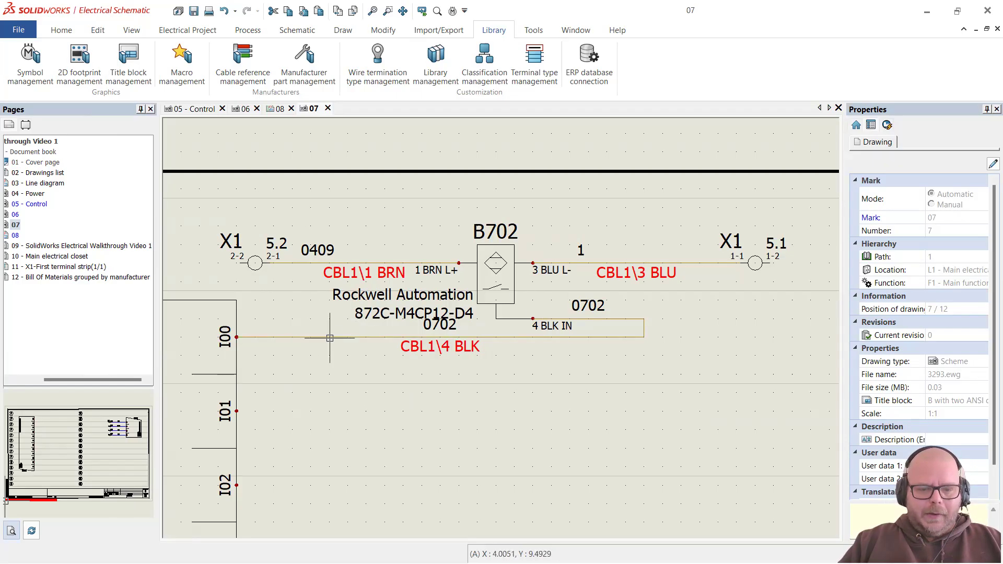
click(256, 263)
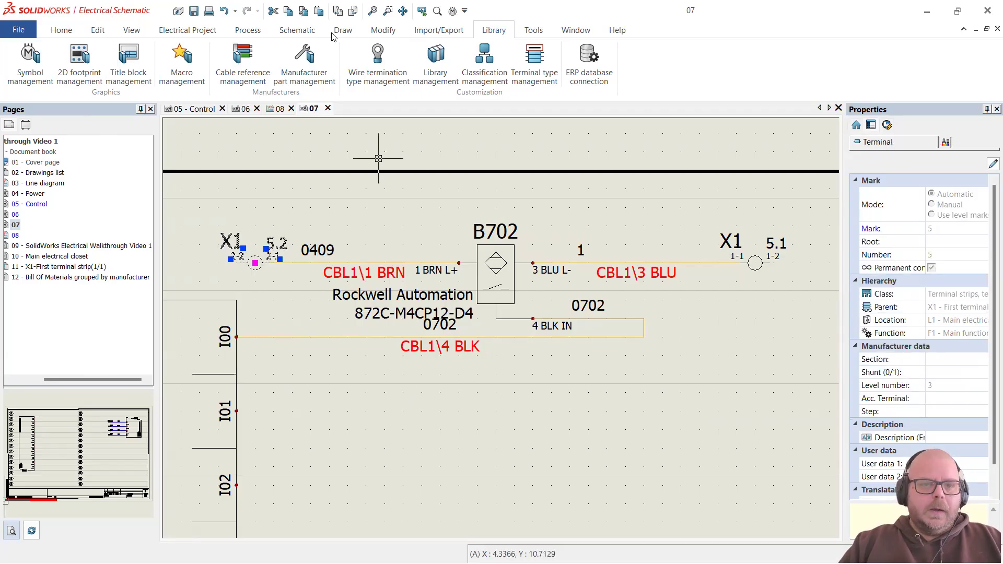
click(301, 31)
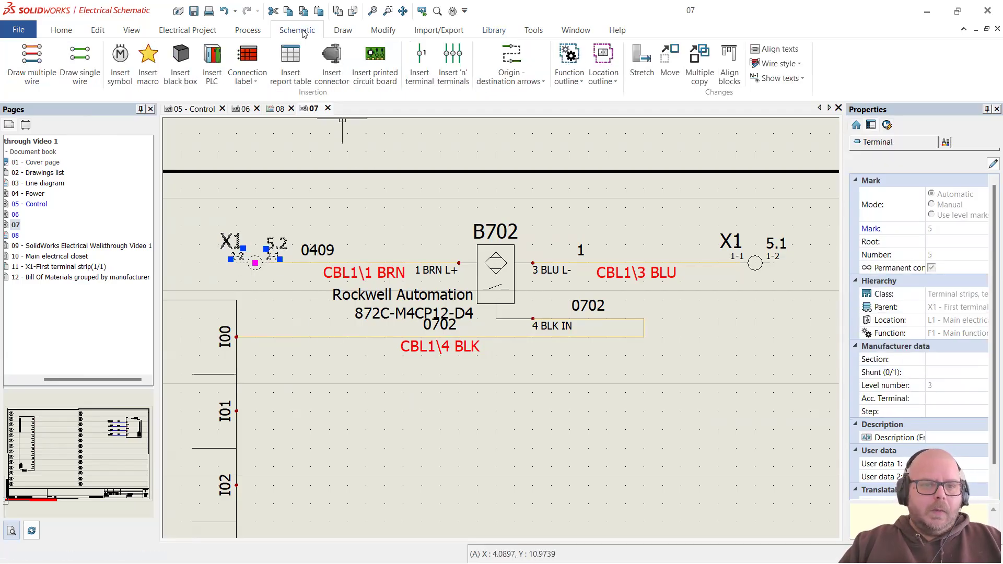
Step: Insert X1 terminal 3 (3-1/3-2) on the I00 wire leading to B702's 4 BLK IN
click(418, 68)
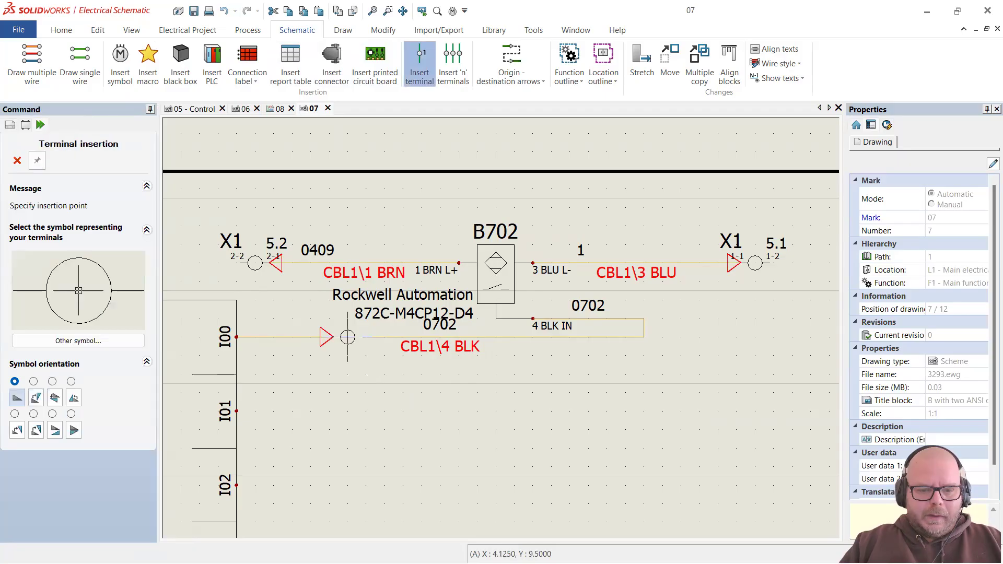
click(329, 337)
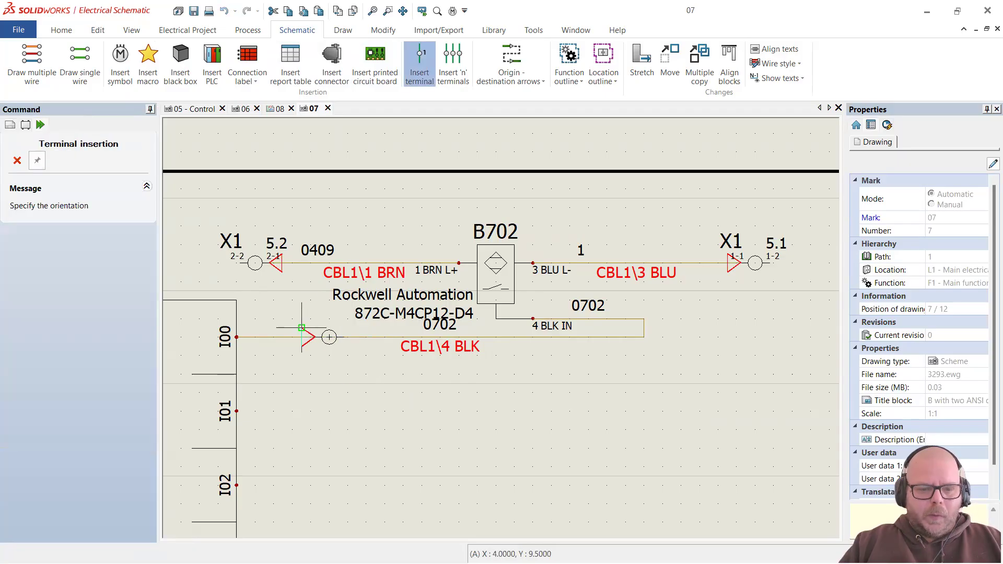
click(305, 319)
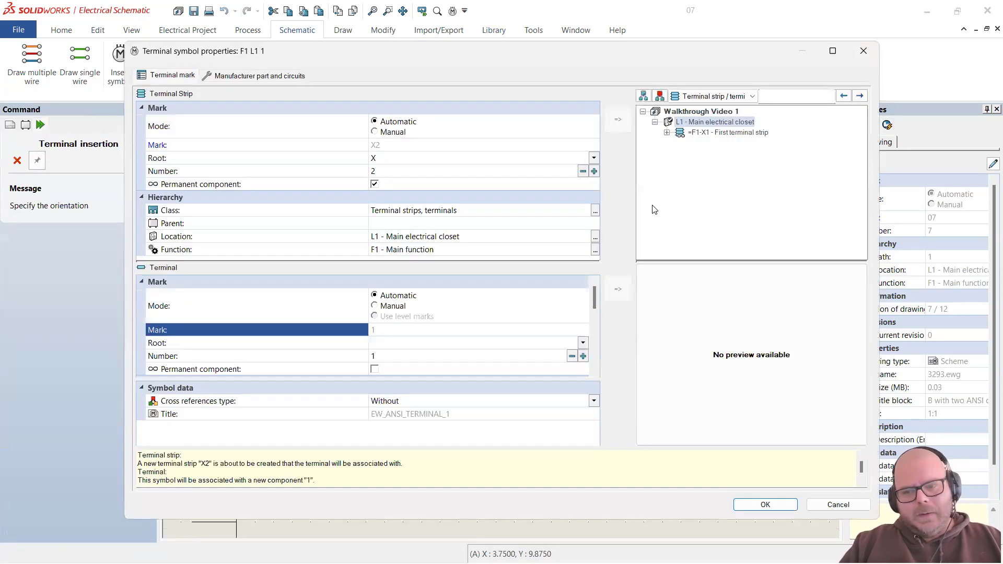
click(666, 132)
click(679, 164)
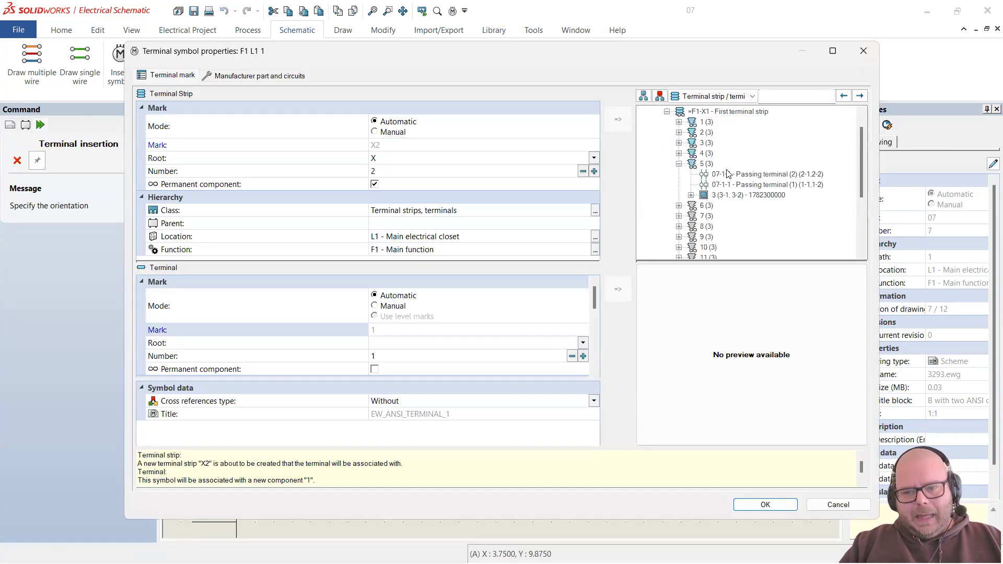
click(736, 196)
click(766, 504)
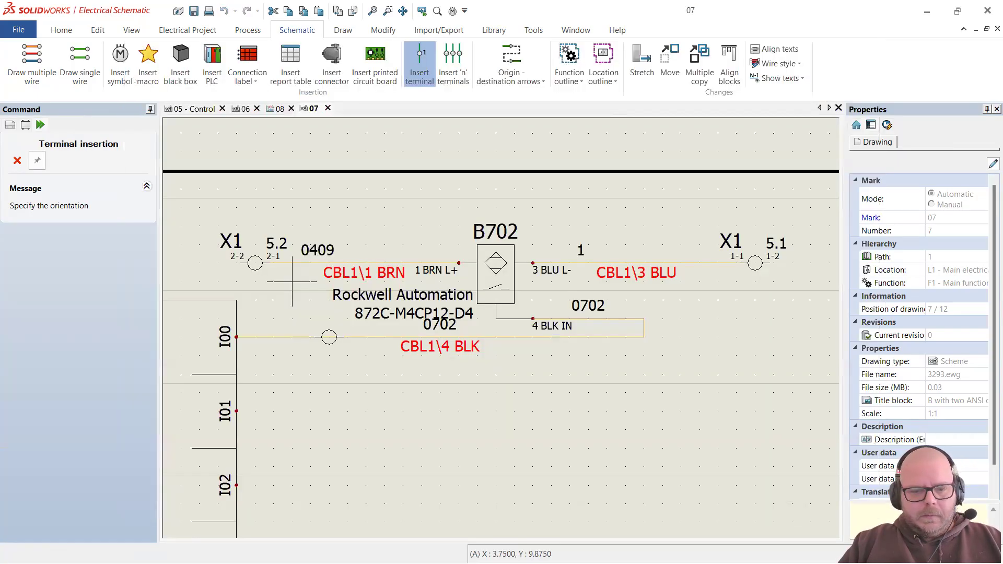
click(292, 281)
key(Escape)
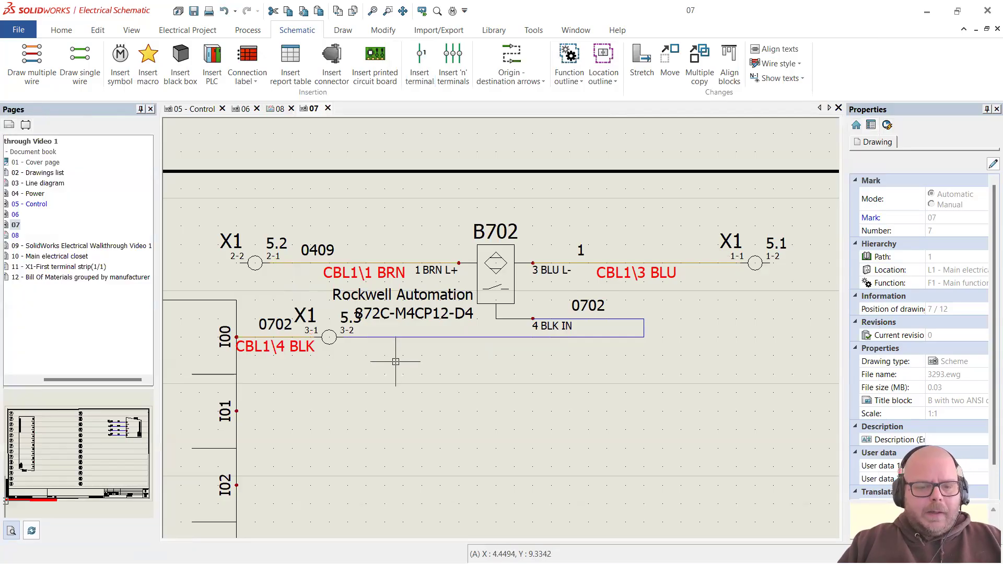
Step: Dissociate the CBL1\4 BLK cable core from the I00 wire
scroll(395, 362, down, 2)
scroll(329, 333, up, 4)
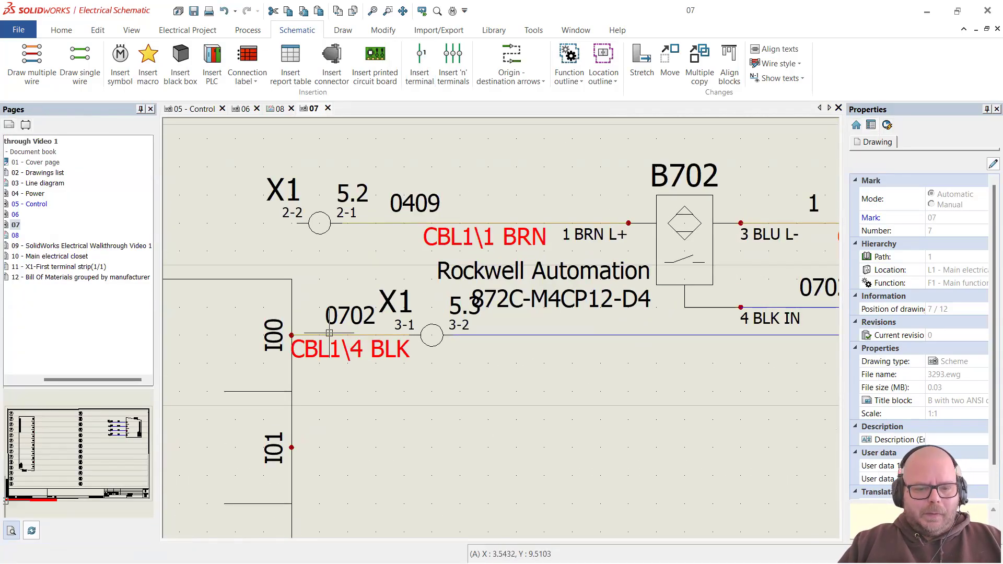
click(330, 333)
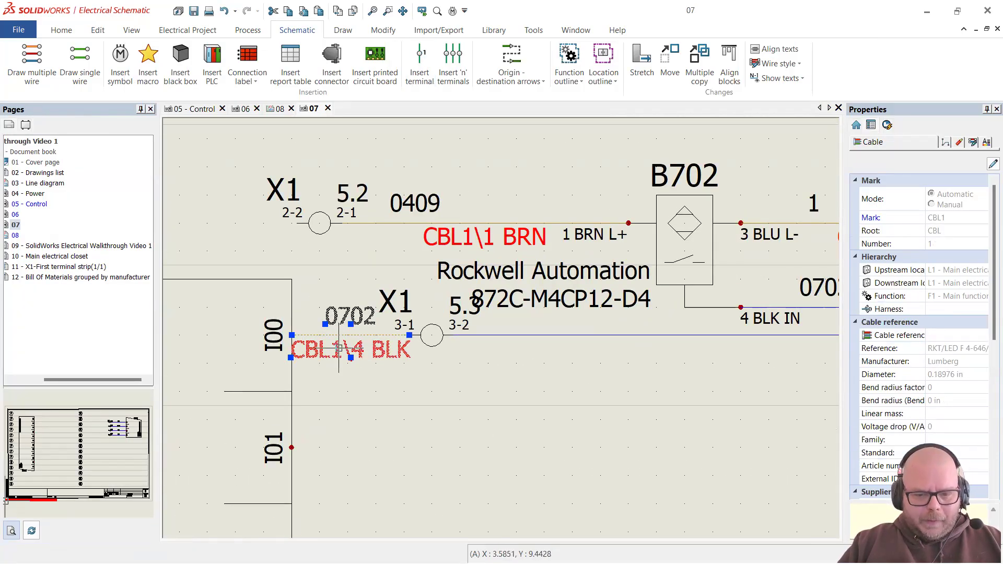
click(519, 335)
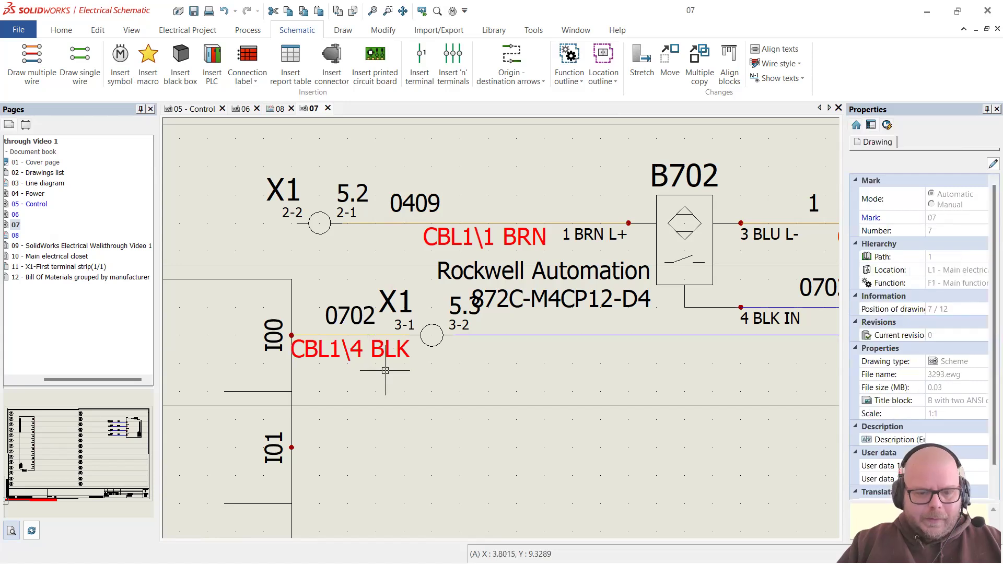
click(359, 333)
right_click(468, 245)
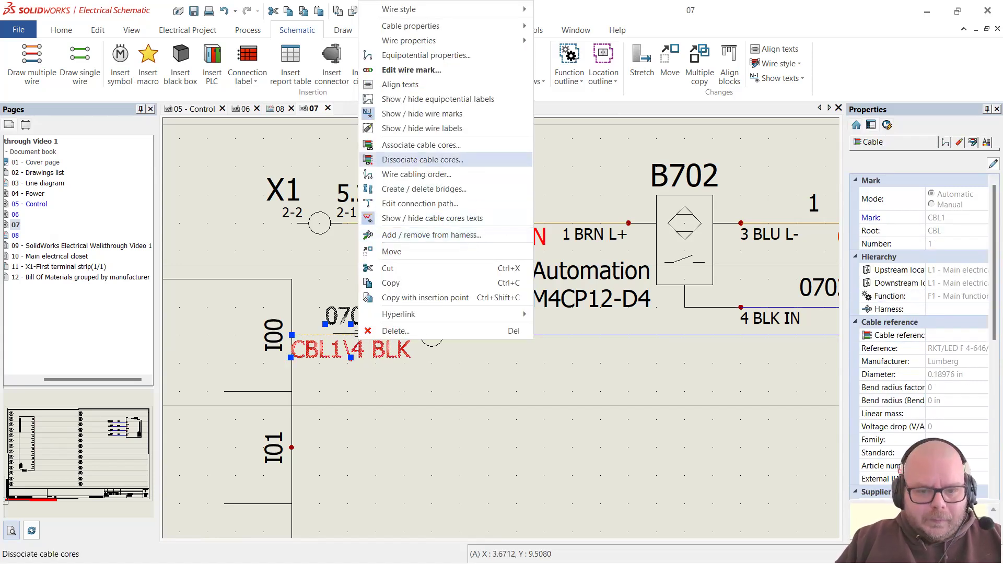
click(468, 161)
click(402, 426)
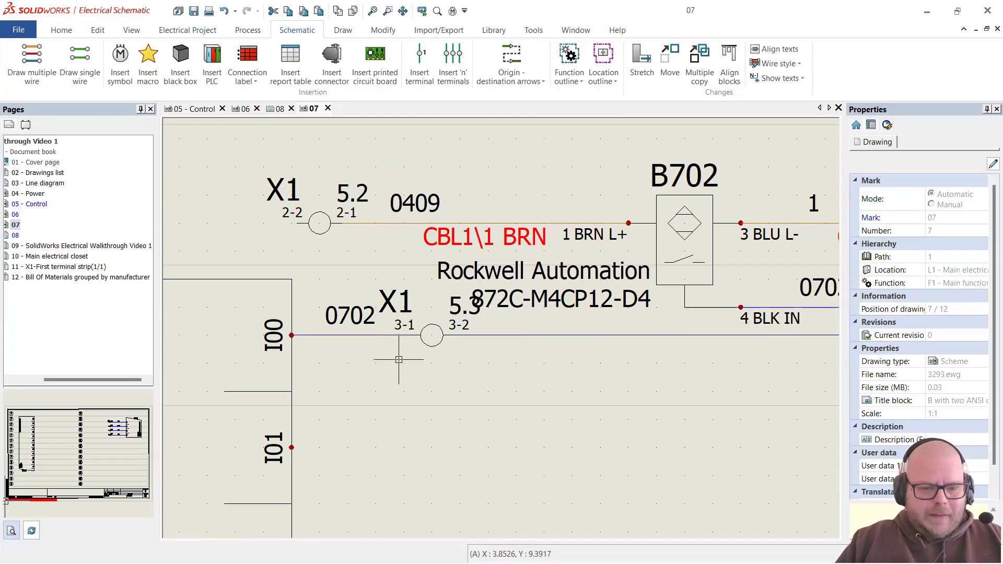
Step: Re-associate wire 0702, between B702 and terminal X1 3-2, with CBL1 core 4 BLK
right_click(558, 334)
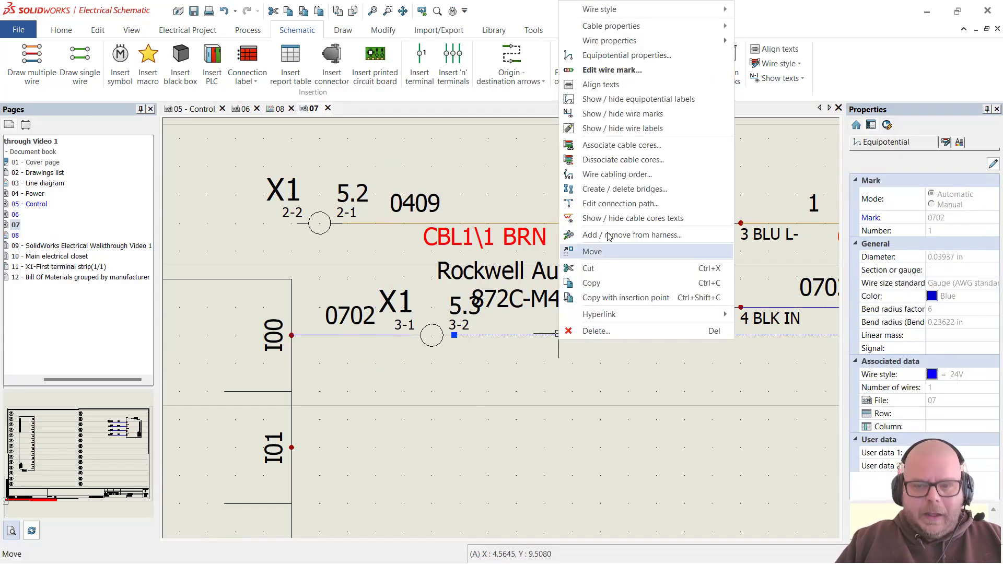
click(621, 145)
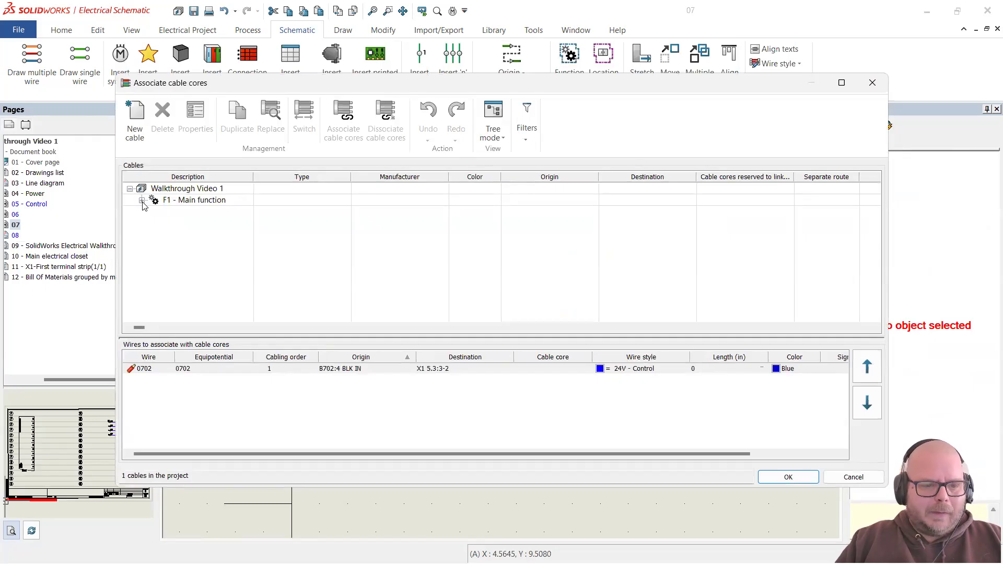
click(141, 201)
click(153, 211)
click(232, 258)
click(282, 367)
double_click(227, 258)
click(788, 477)
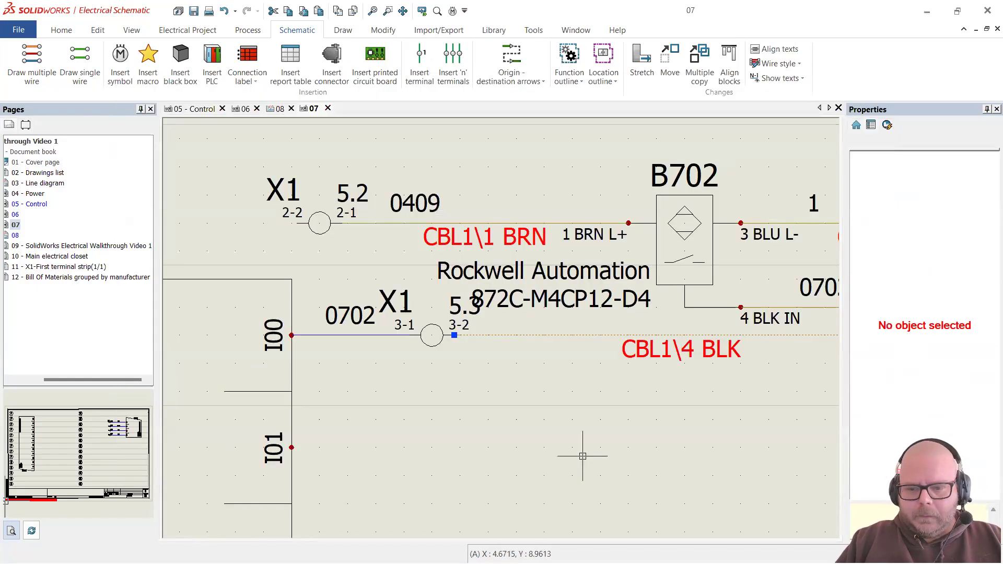
scroll(431, 238, down, 4)
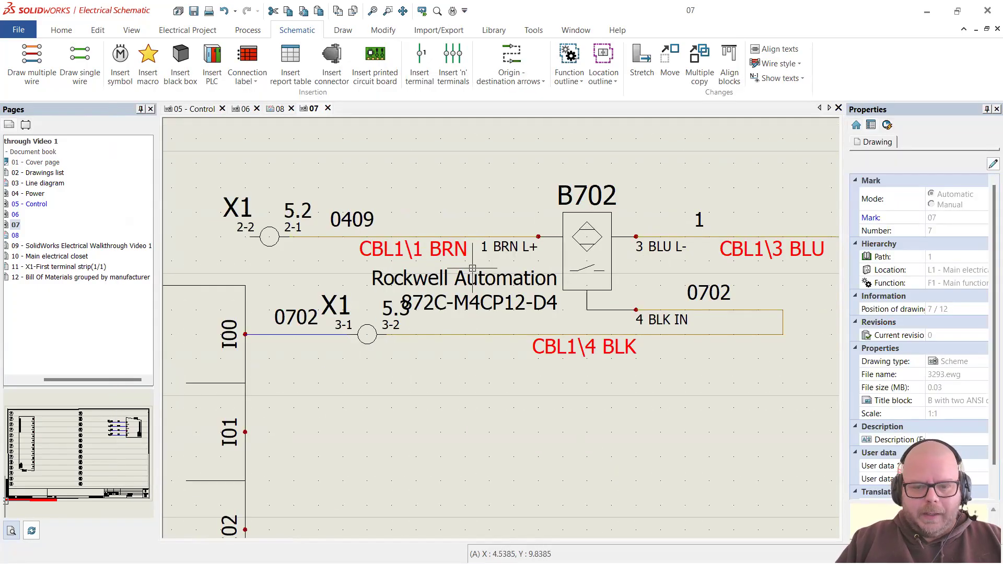
scroll(496, 224, up, 3)
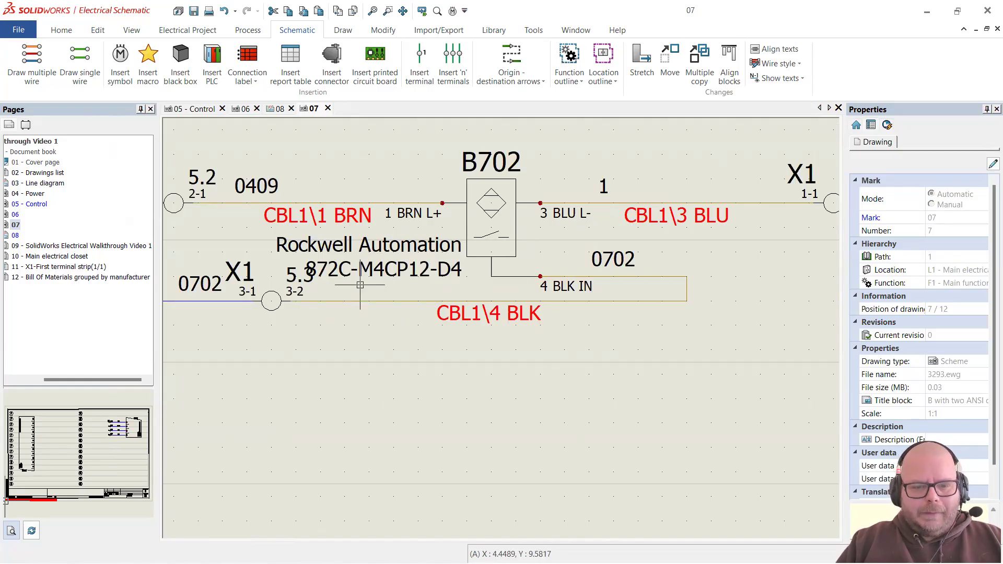
scroll(422, 264, down, 3)
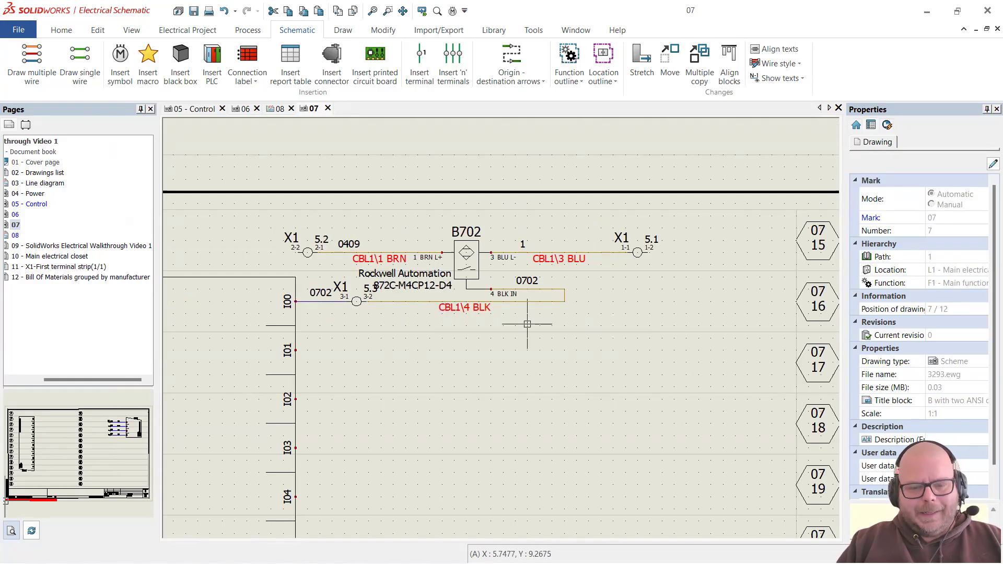
scroll(313, 294, up, 1)
scroll(556, 301, down, 2)
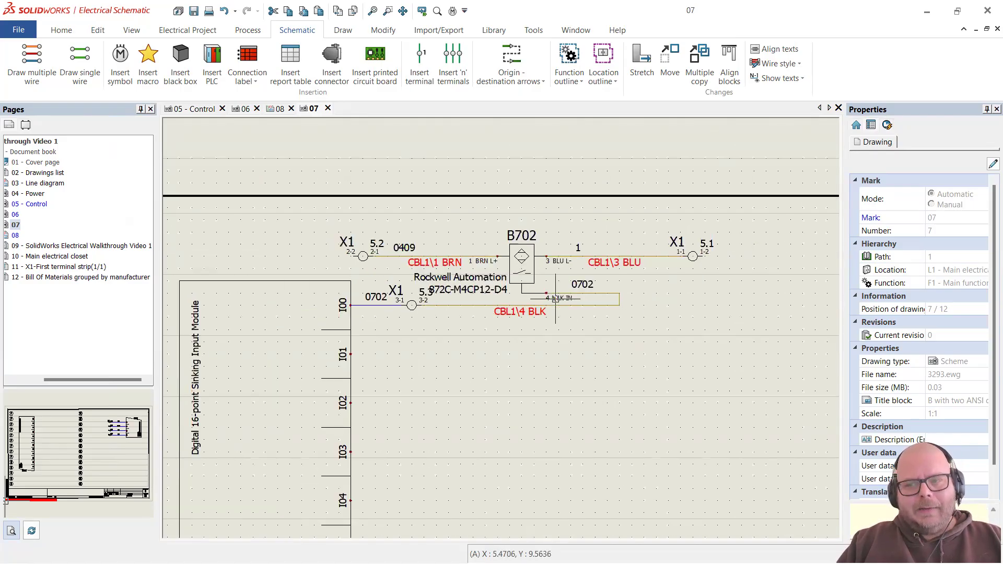
scroll(555, 300, up, 2)
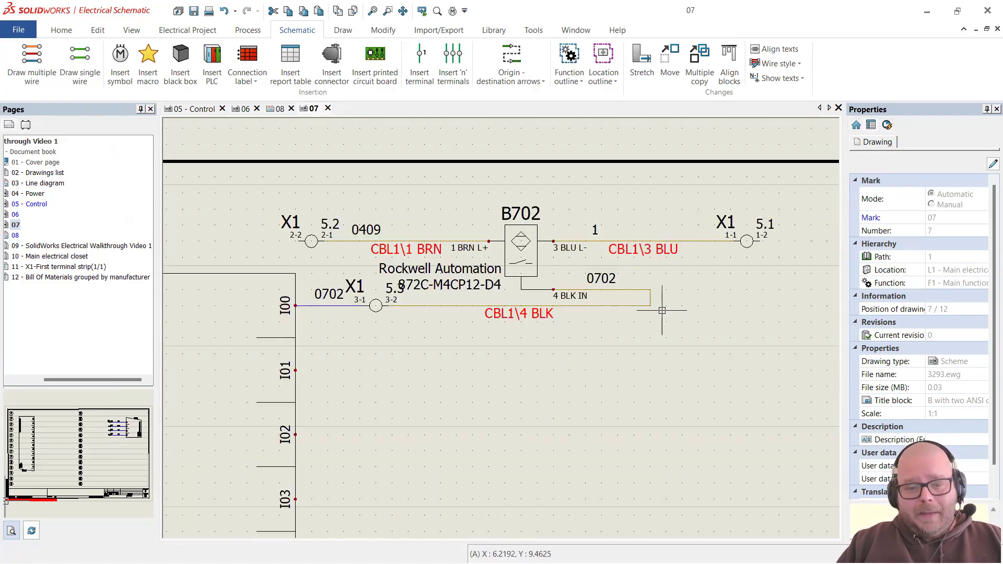
scroll(630, 249, up, 2)
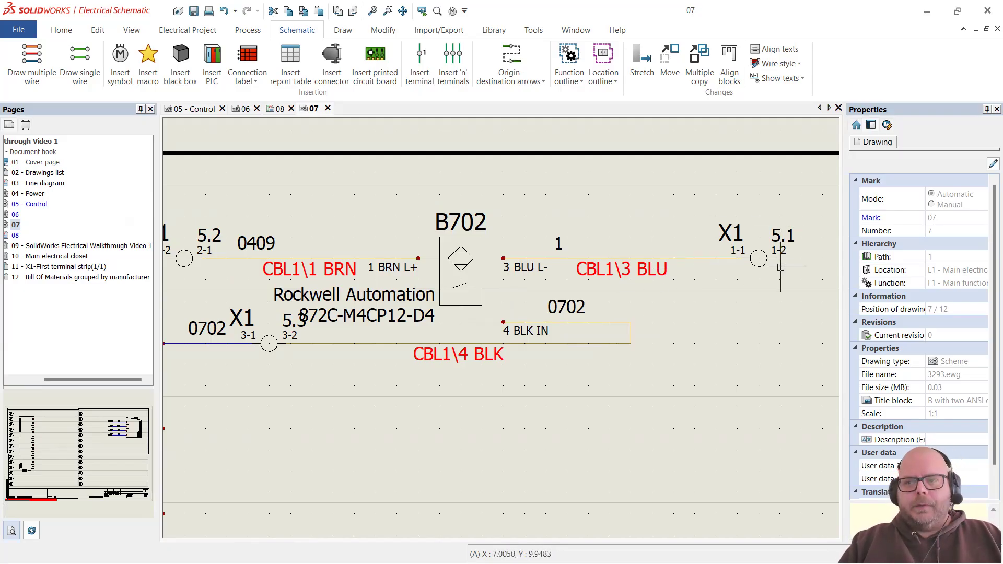
scroll(759, 308, down, 1)
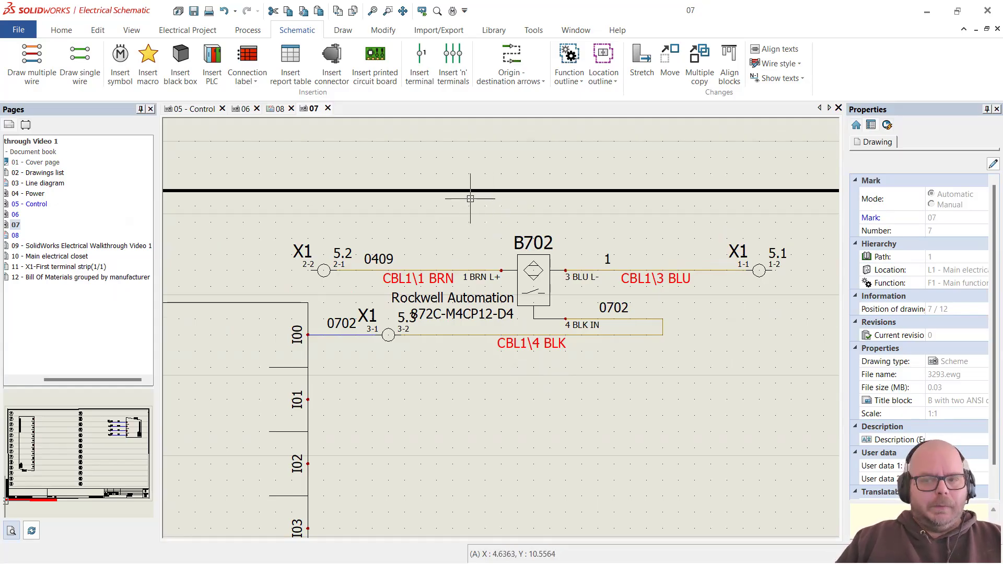
Step: Generate report drawings including List of cables grouped by reference, then close Report management
click(248, 29)
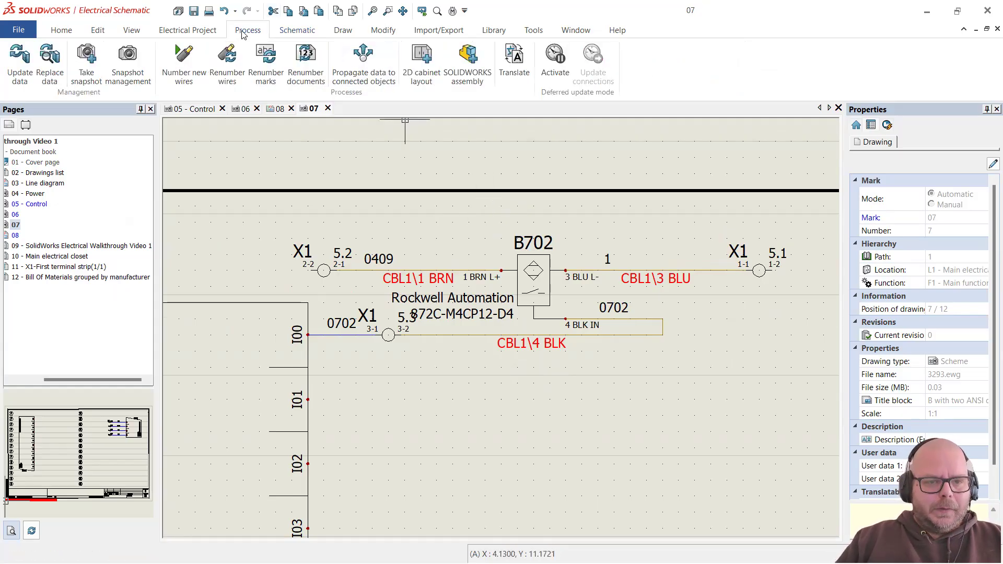
click(180, 30)
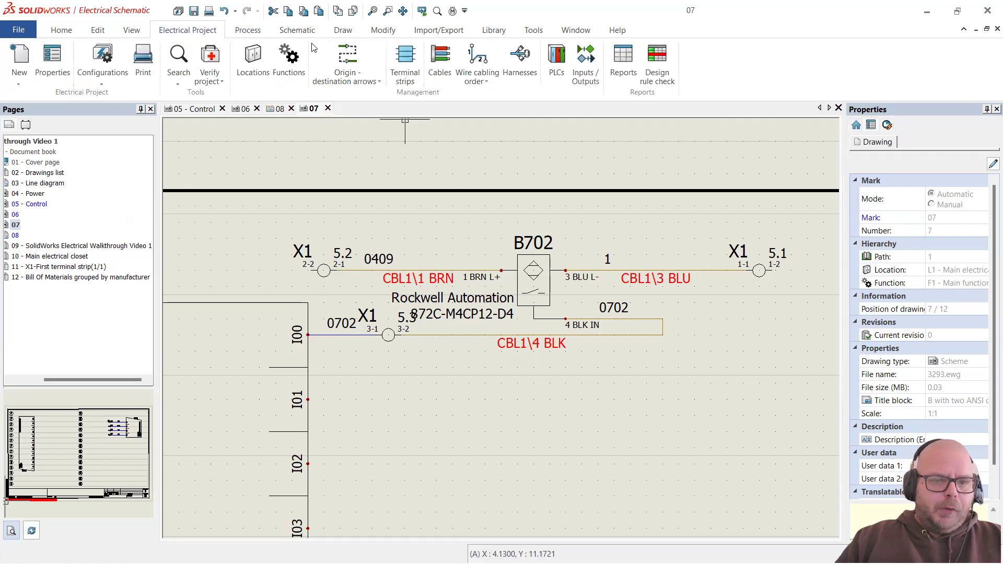
click(623, 76)
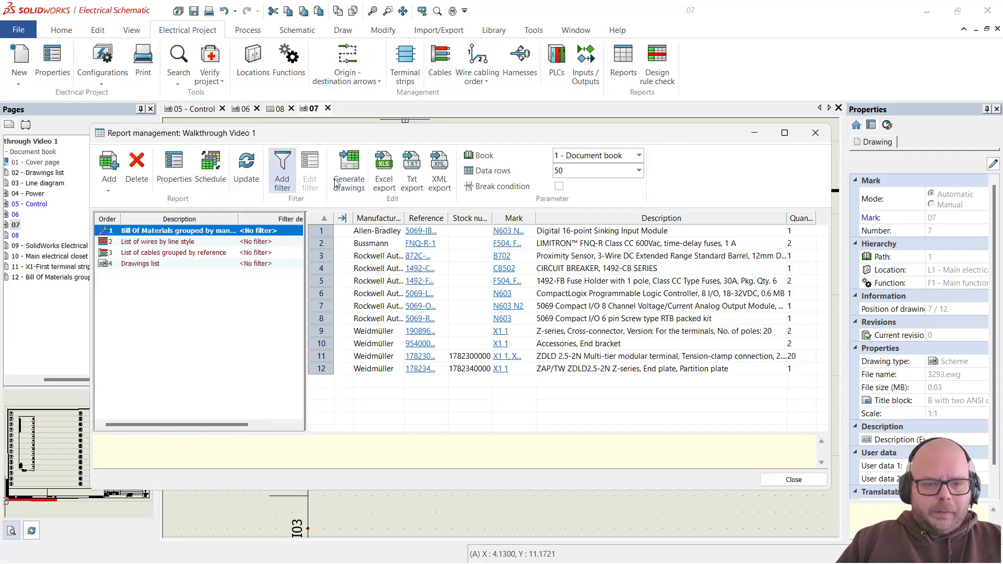
click(349, 172)
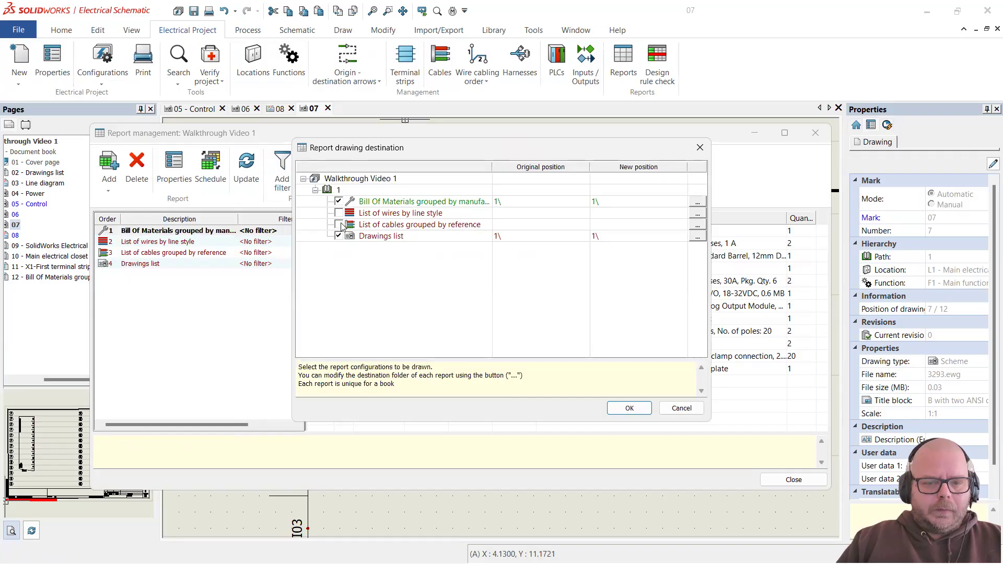
click(339, 224)
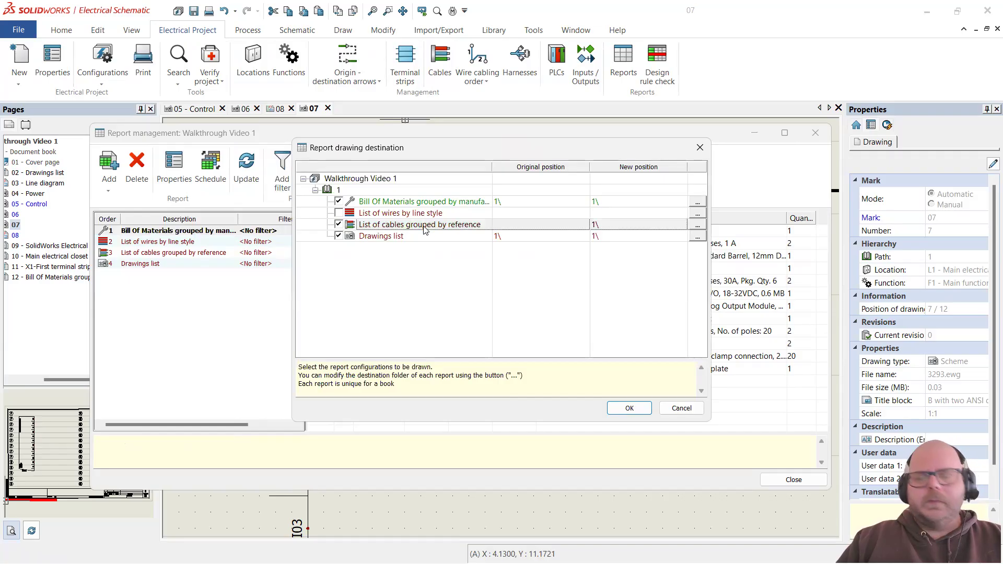
click(615, 410)
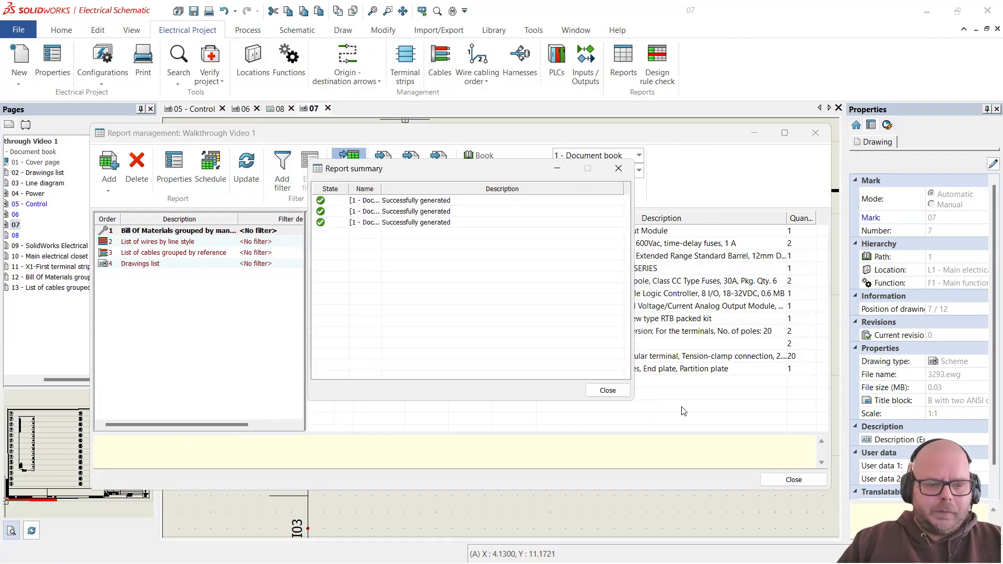
click(627, 391)
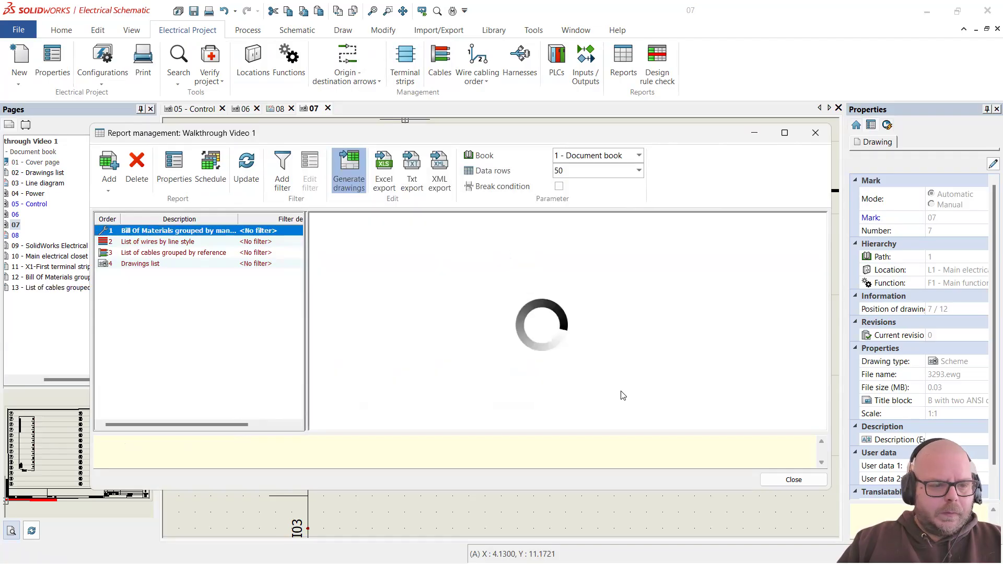
click(794, 480)
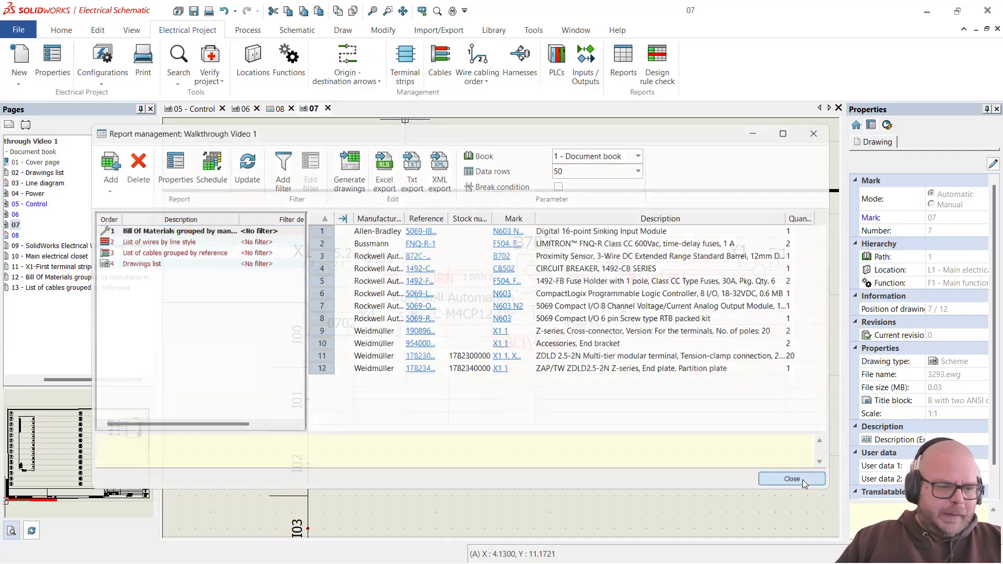
Step: Open page 13 and zoom into the cable table to verify CBL1 runs L1 to L1, length 2
double_click(94, 288)
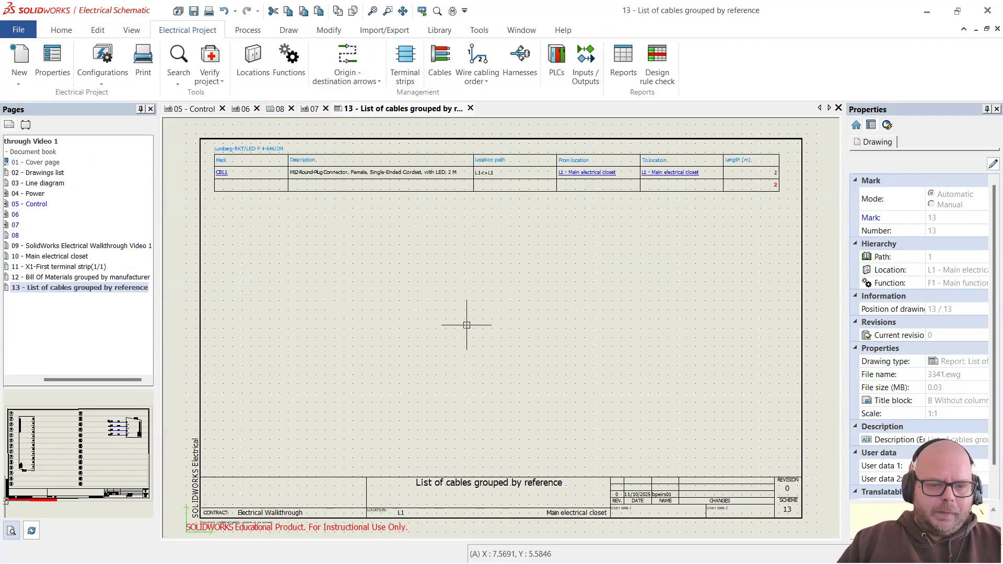
scroll(466, 325, down, 2)
scroll(334, 198, up, 5)
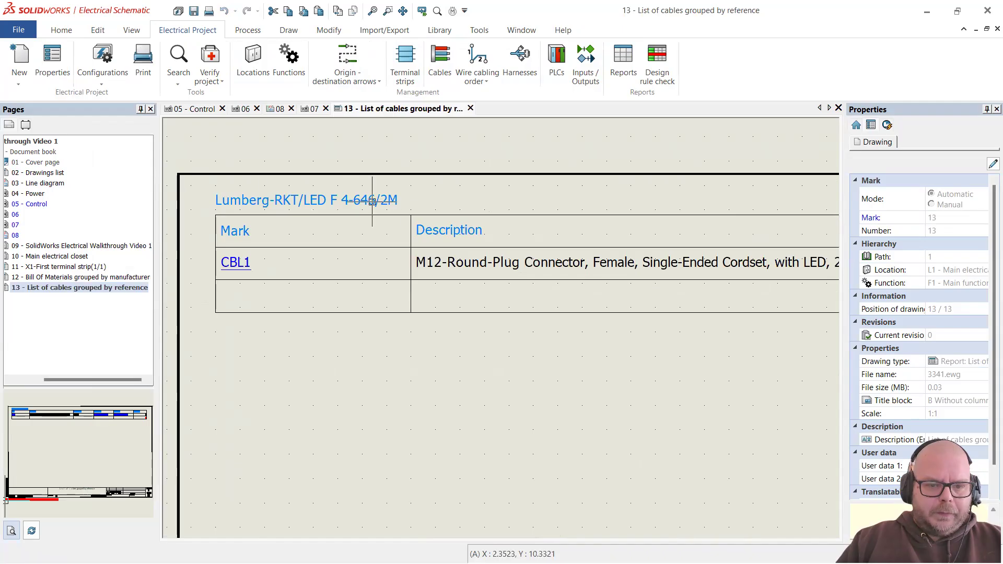
scroll(275, 198, up, 1)
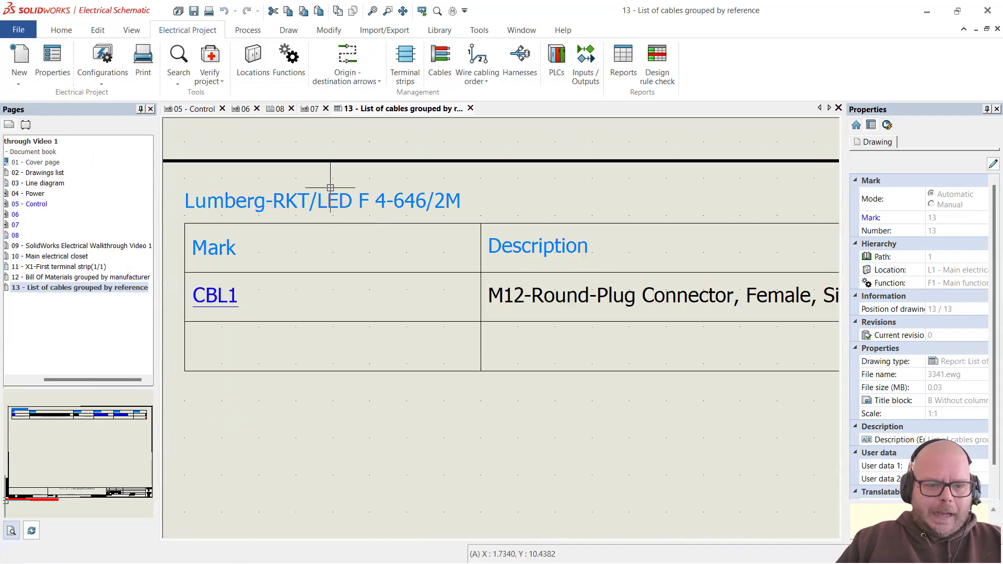
scroll(365, 280, down, 1)
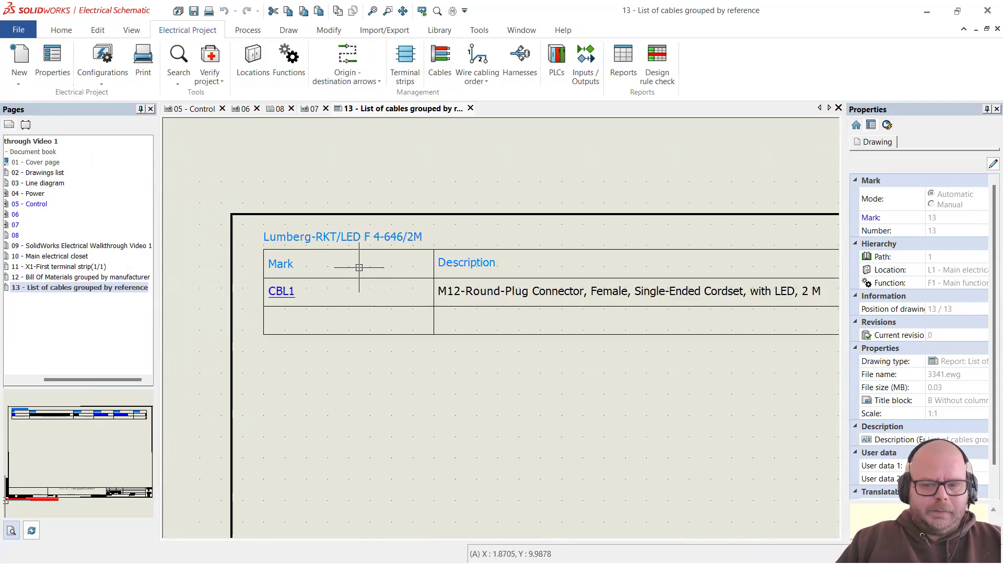
scroll(379, 279, down, 3)
scroll(616, 274, up, 3)
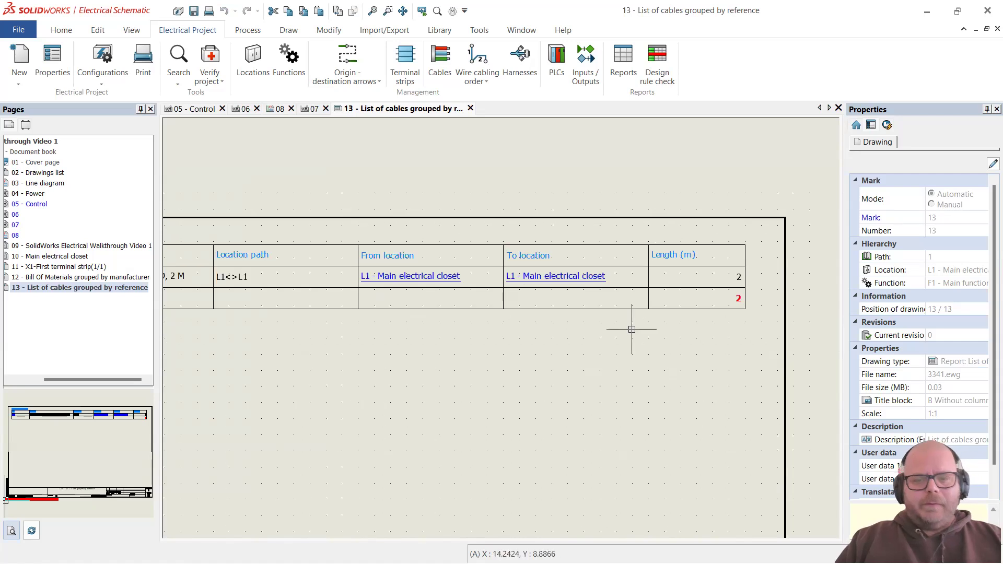
scroll(626, 320, down, 1)
scroll(626, 320, down, 2)
scroll(512, 329, up, 2)
scroll(432, 313, down, 2)
scroll(396, 316, up, 1)
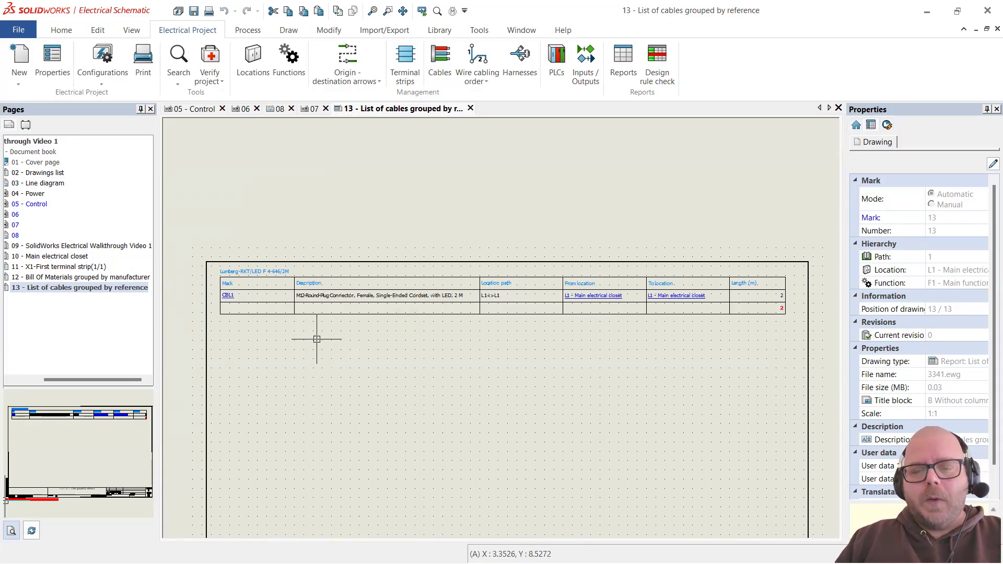
scroll(470, 292, up, 2)
scroll(235, 245, down, 3)
scroll(454, 270, up, 3)
scroll(455, 271, up, 1)
scroll(546, 258, up, 2)
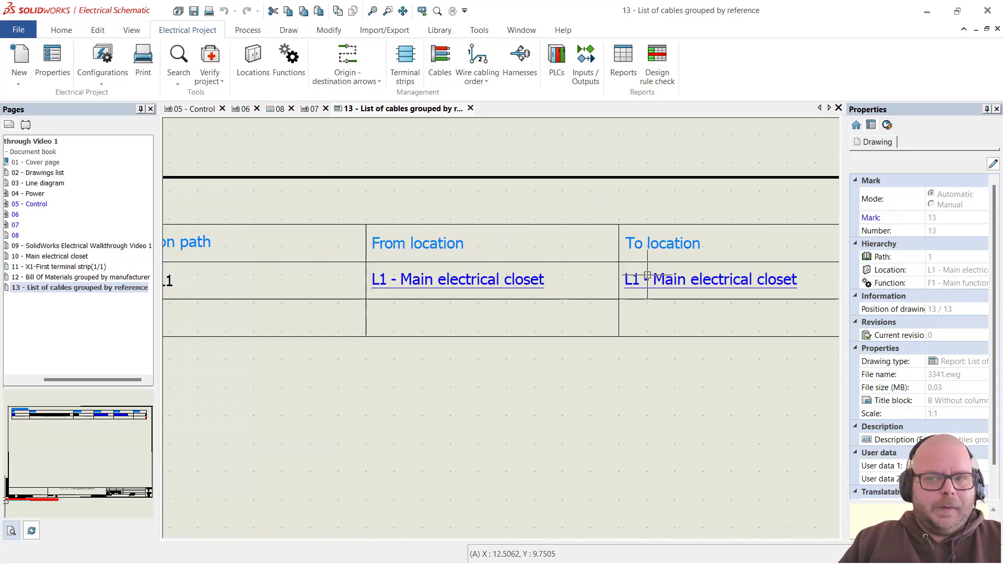
scroll(643, 277, down, 5)
scroll(456, 271, up, 3)
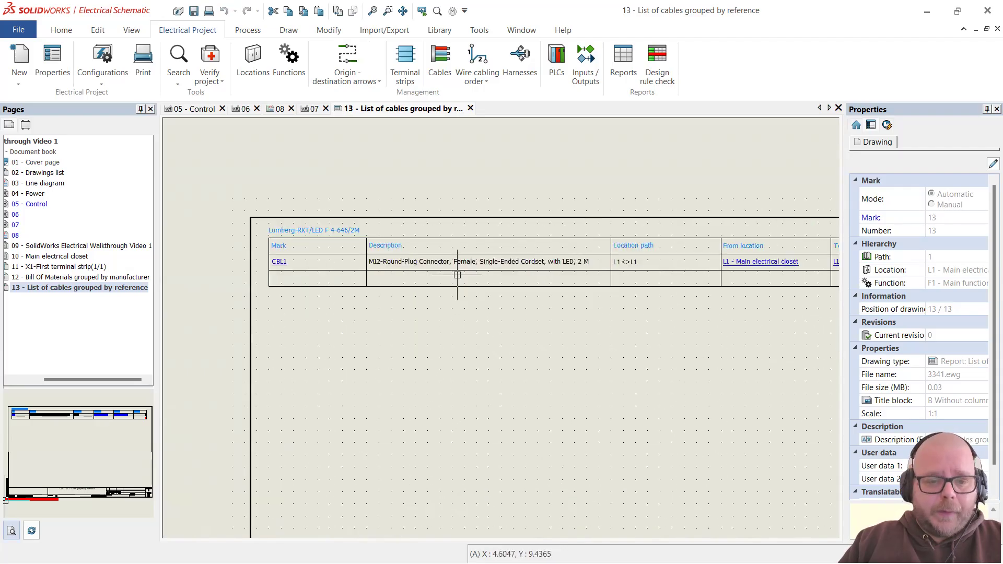
scroll(340, 256, up, 2)
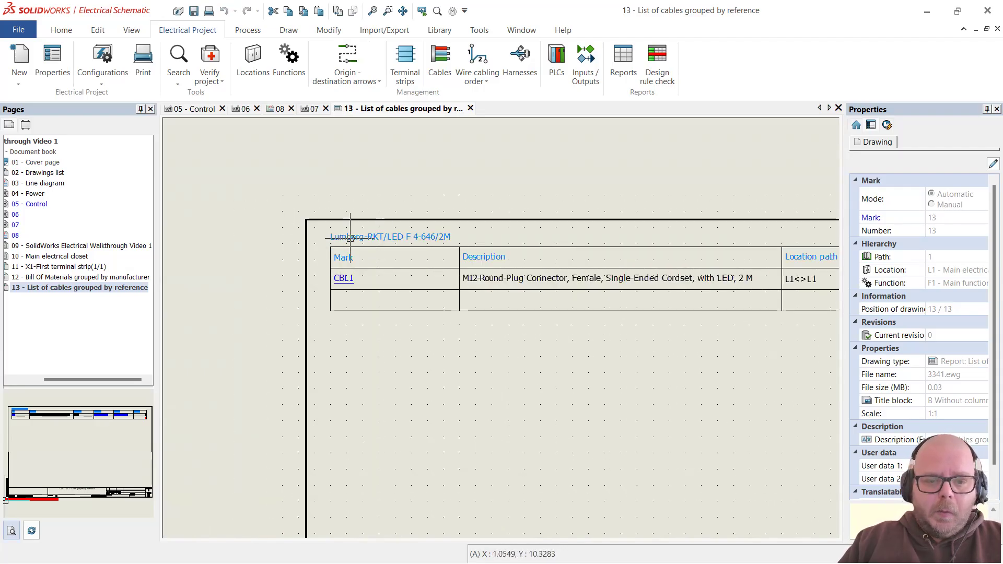
scroll(347, 238, up, 2)
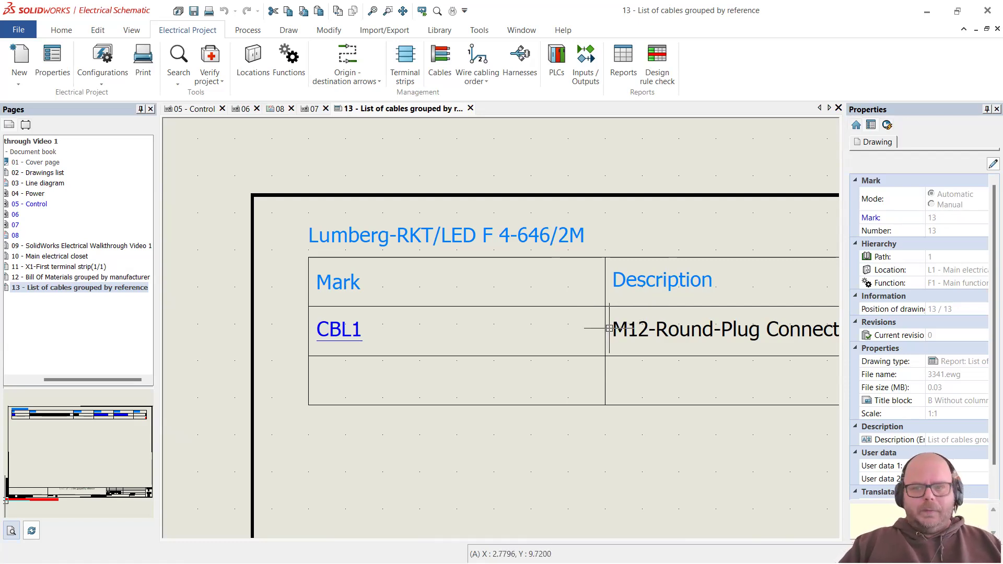
scroll(441, 307, down, 6)
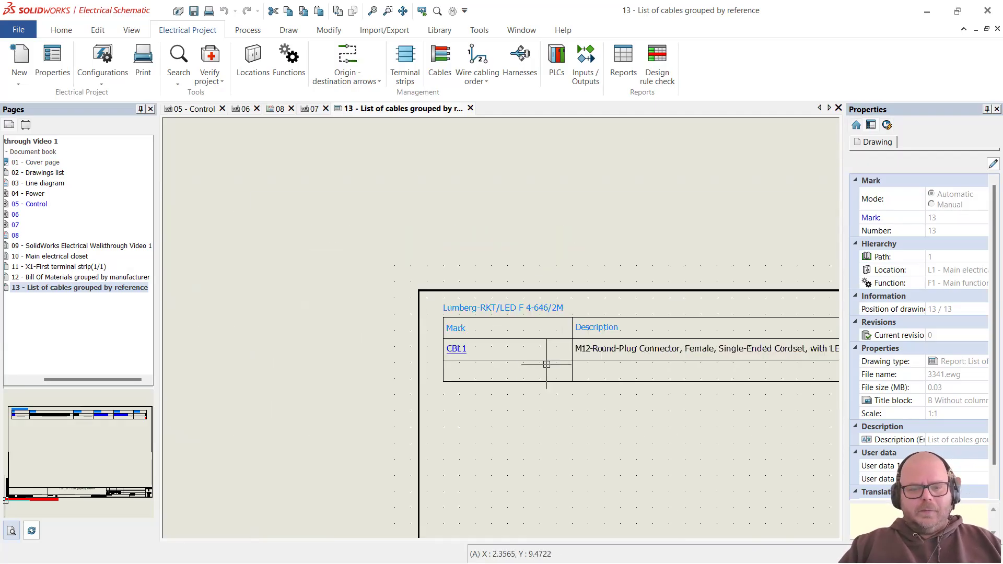
scroll(685, 469, up, 3)
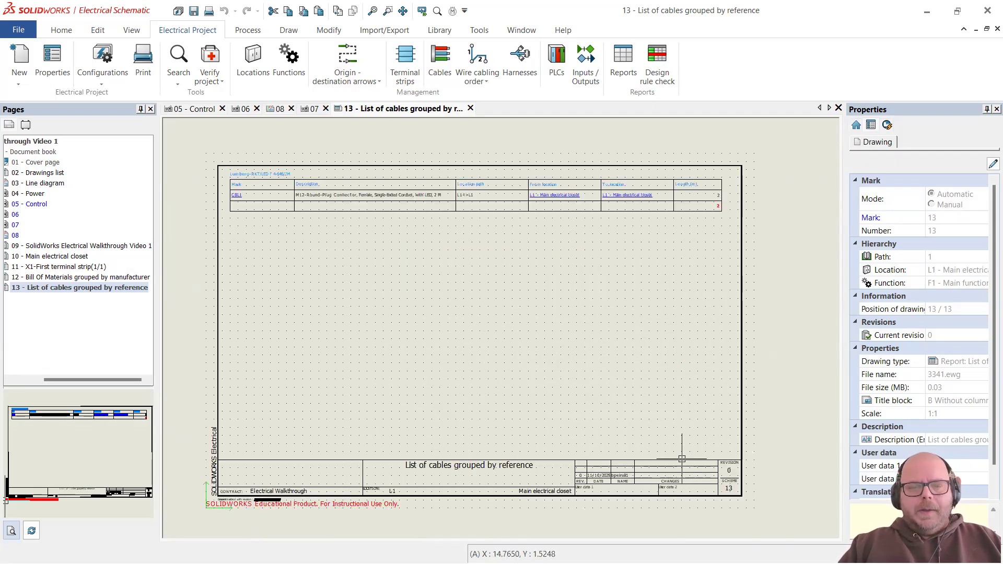
scroll(258, 204, up, 1)
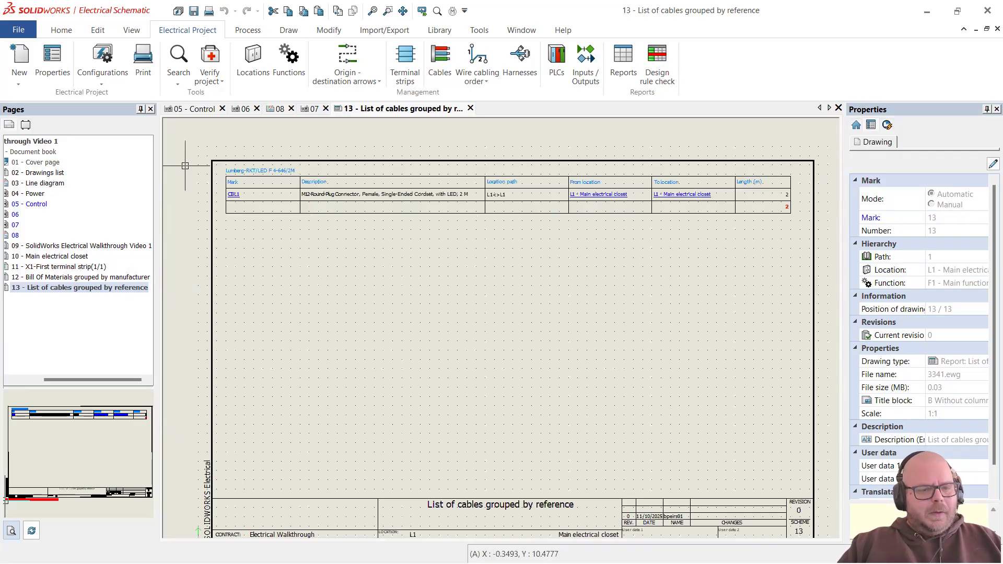
scroll(731, 167, up, 1)
scroll(441, 167, down, 2)
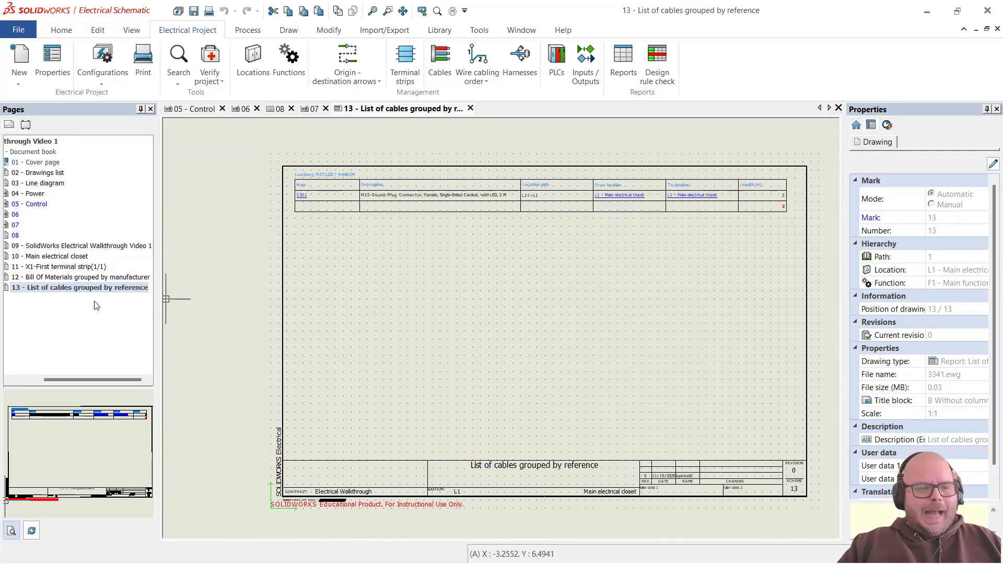
Step: Alternate between the page 12 bill of materials and page 13 cable list, ending on page 13
double_click(104, 278)
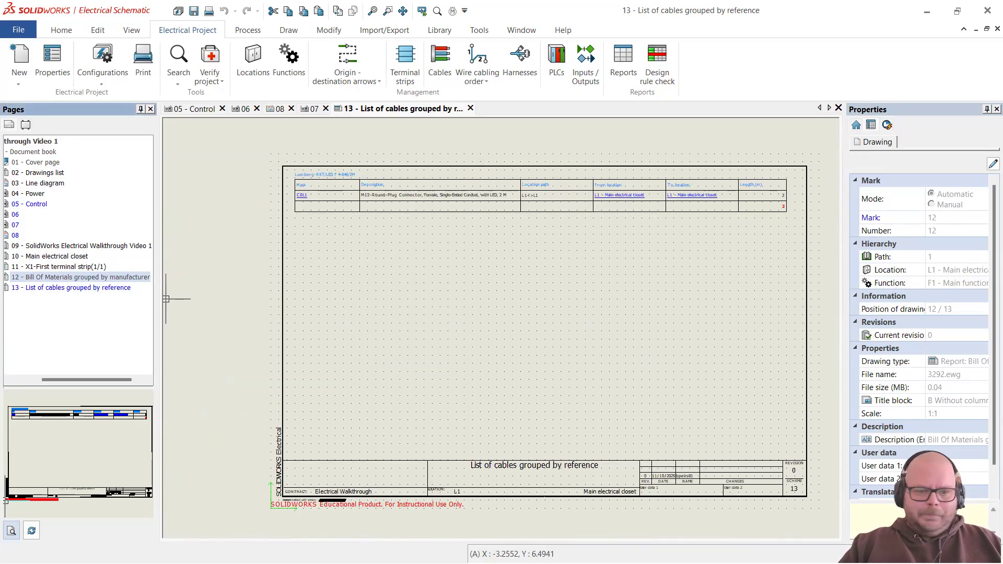
scroll(299, 292, up, 2)
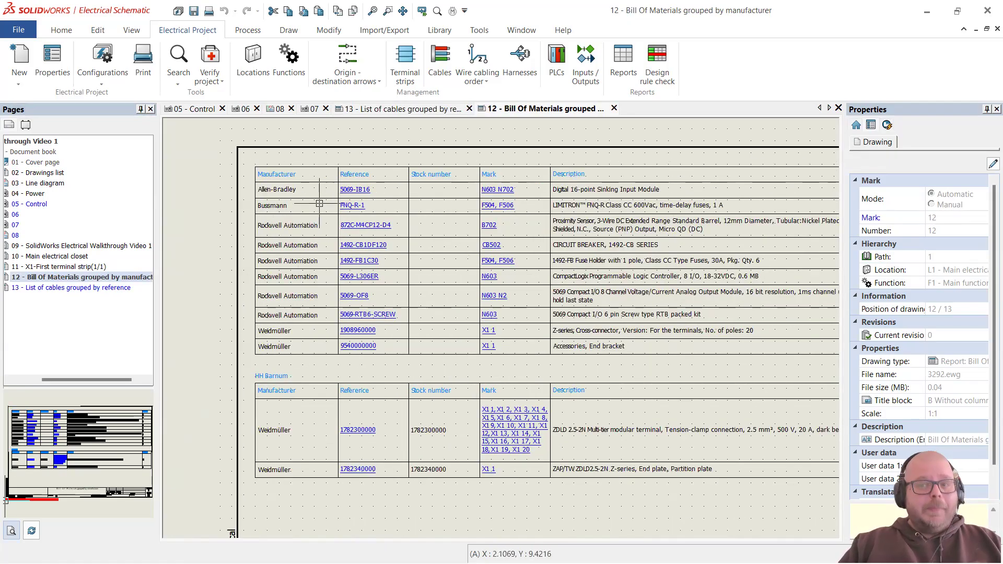
double_click(70, 288)
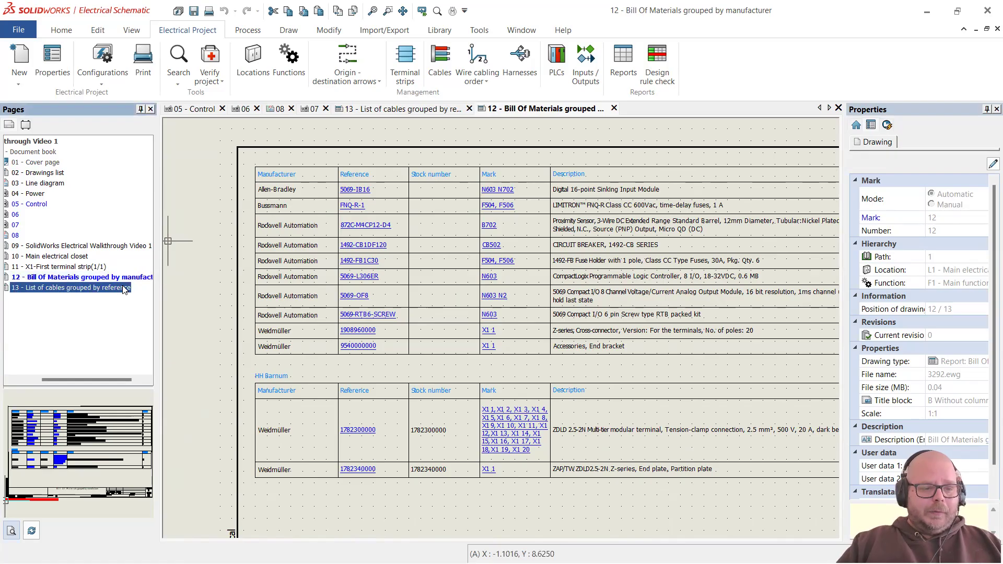
double_click(93, 279)
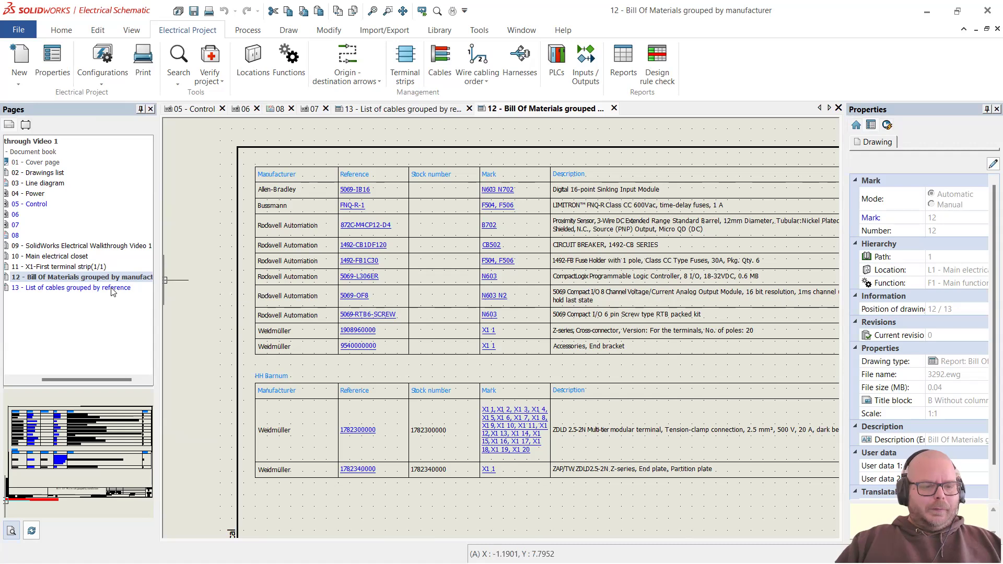
double_click(71, 287)
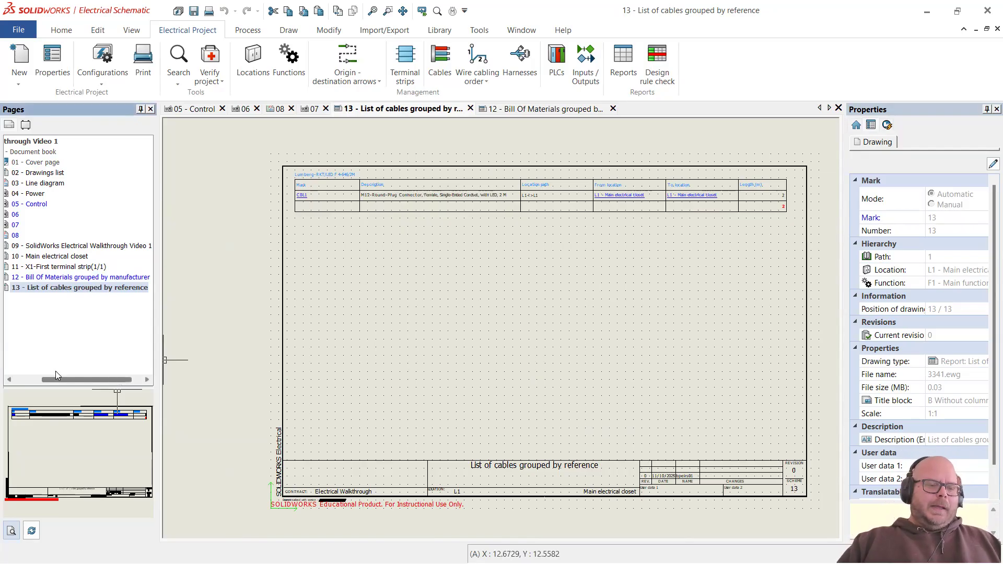
scroll(56, 372, left, 2)
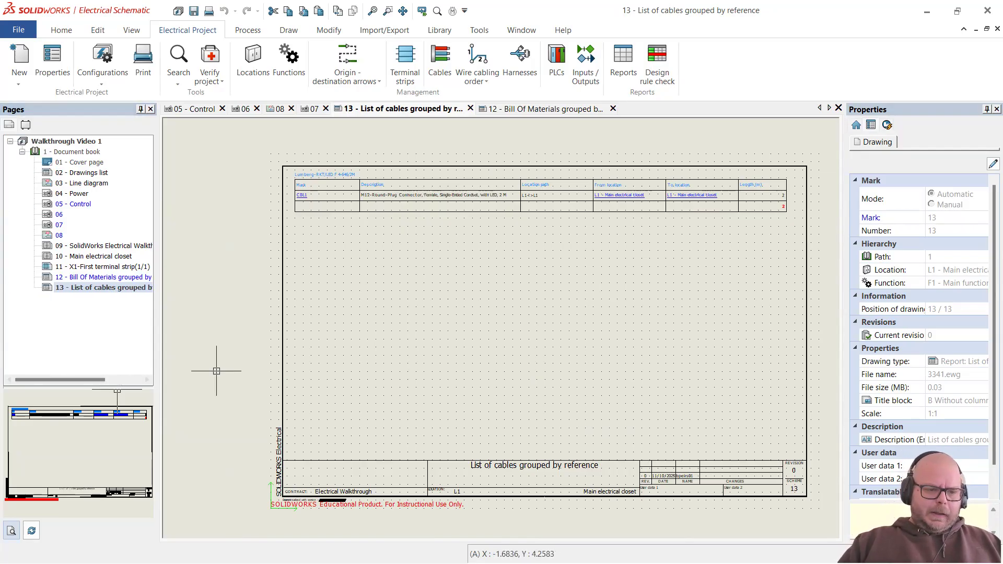